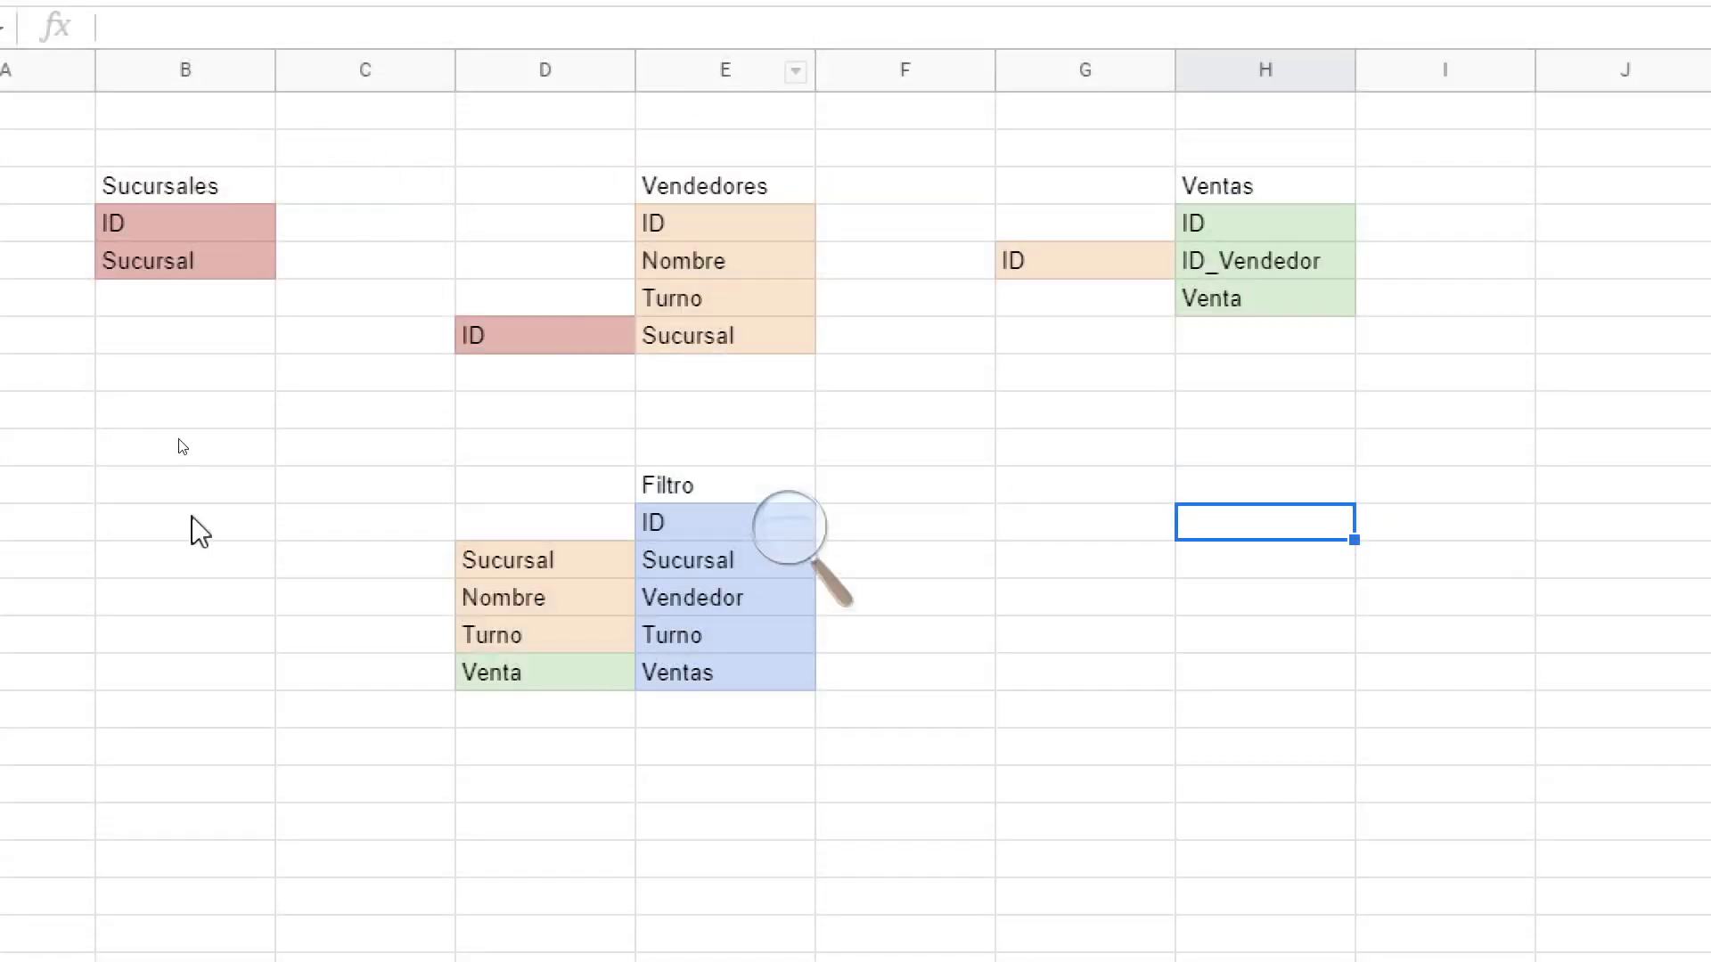
Examine the Sucursales and Vendedores tables in the map and the reference cell beside Vendedores' Sucursal field
click(243, 191)
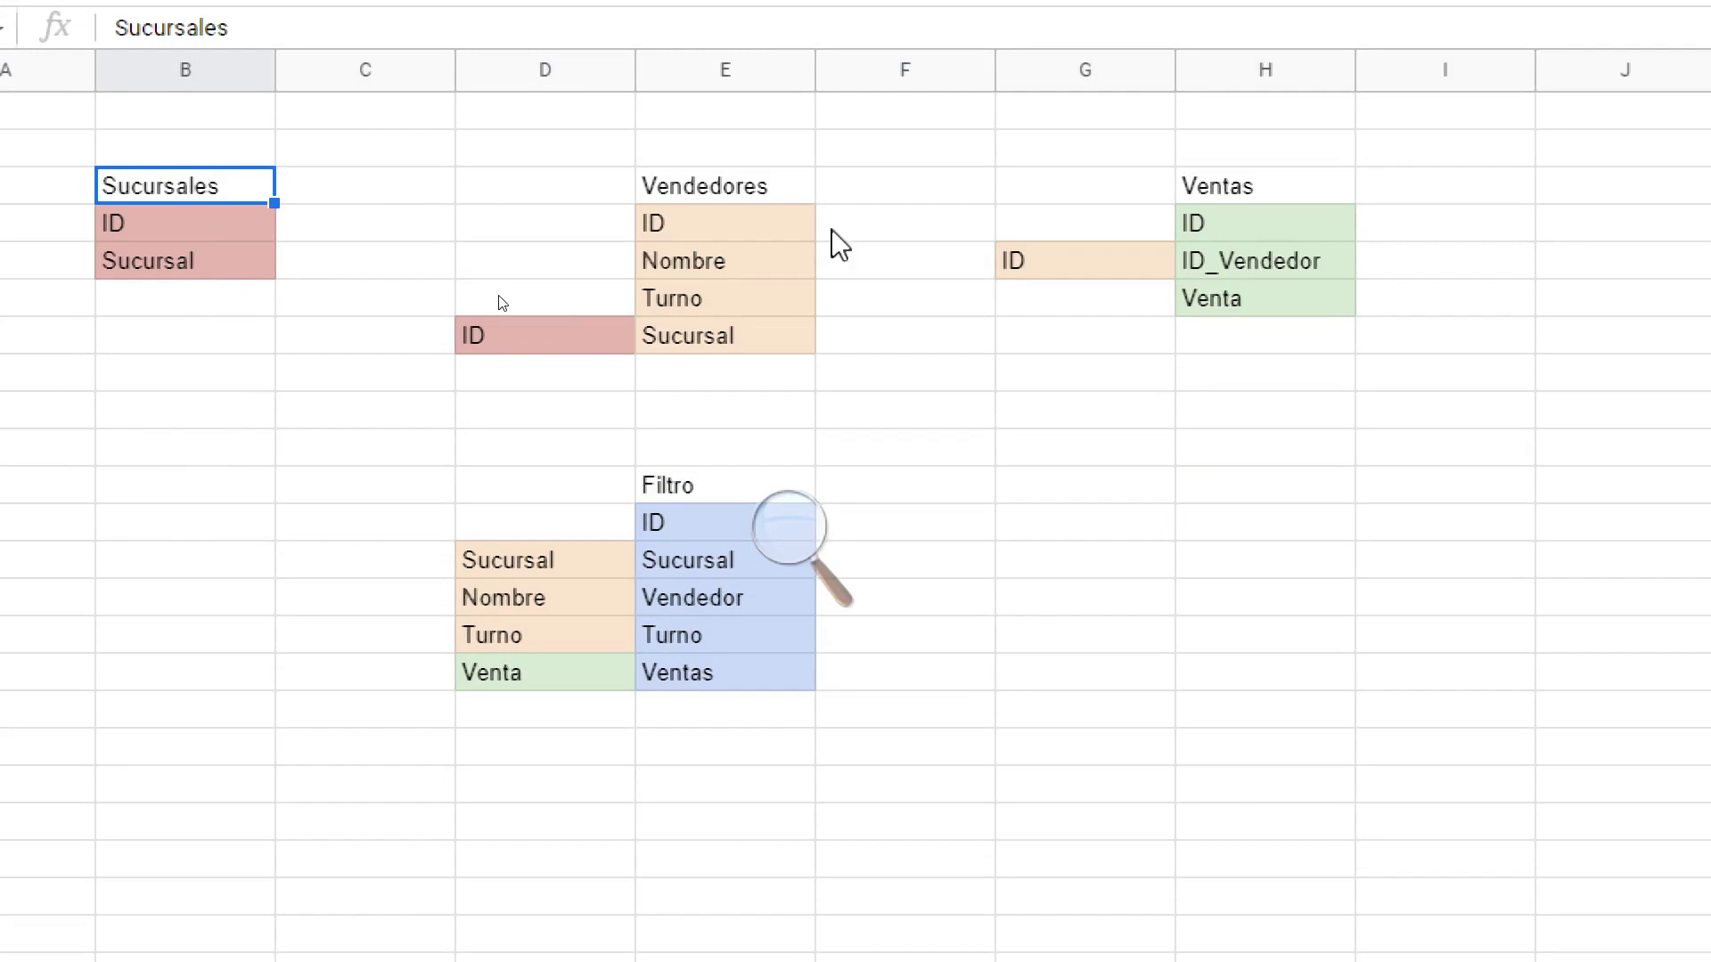
click(800, 189)
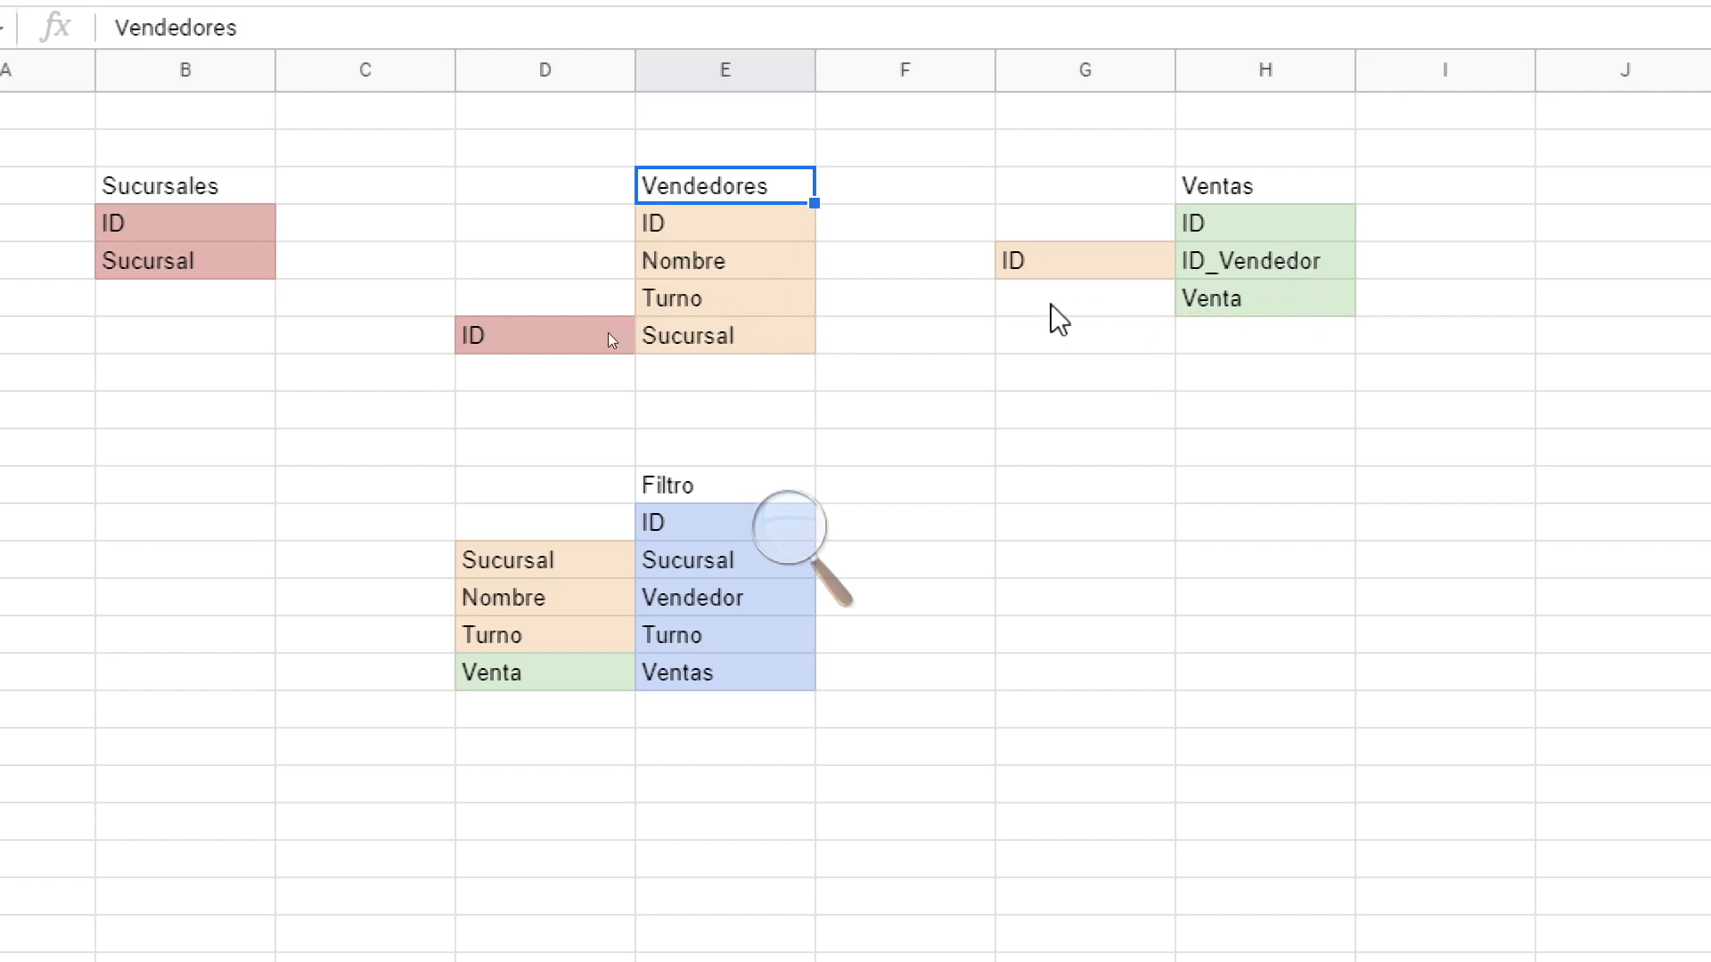
click(522, 339)
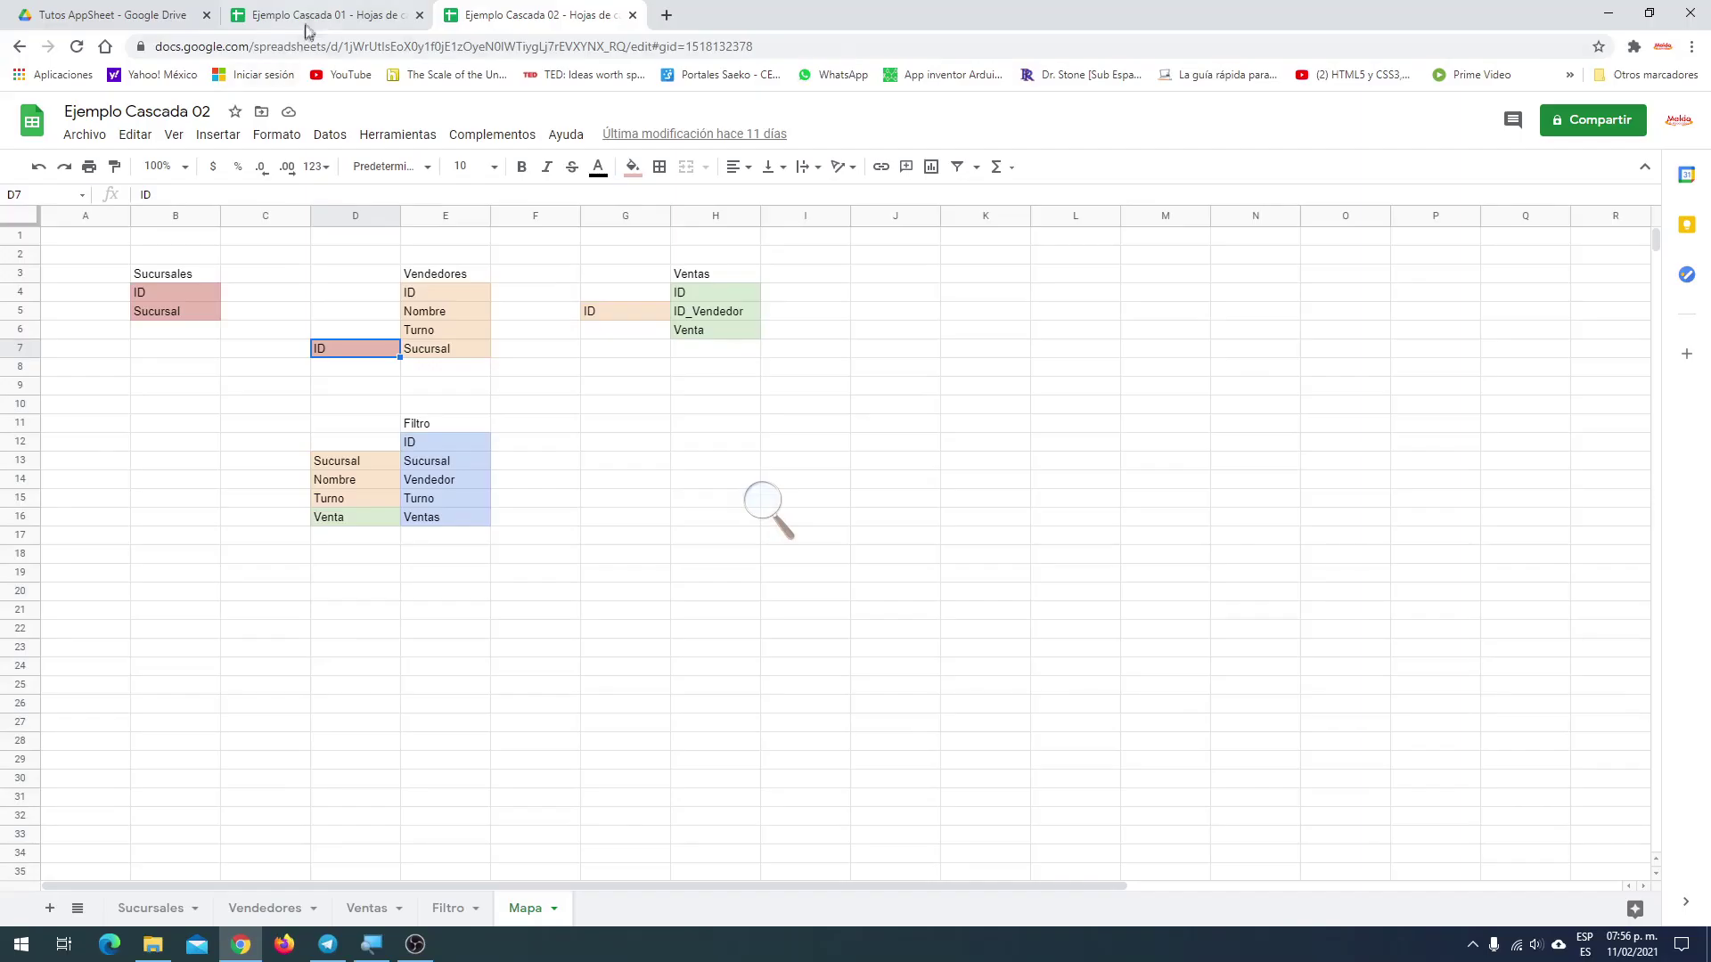
View the Ventas and Filtro sheets of Ejemplo Cascada 01, and return to Ejemplo Cascada 02
click(330, 14)
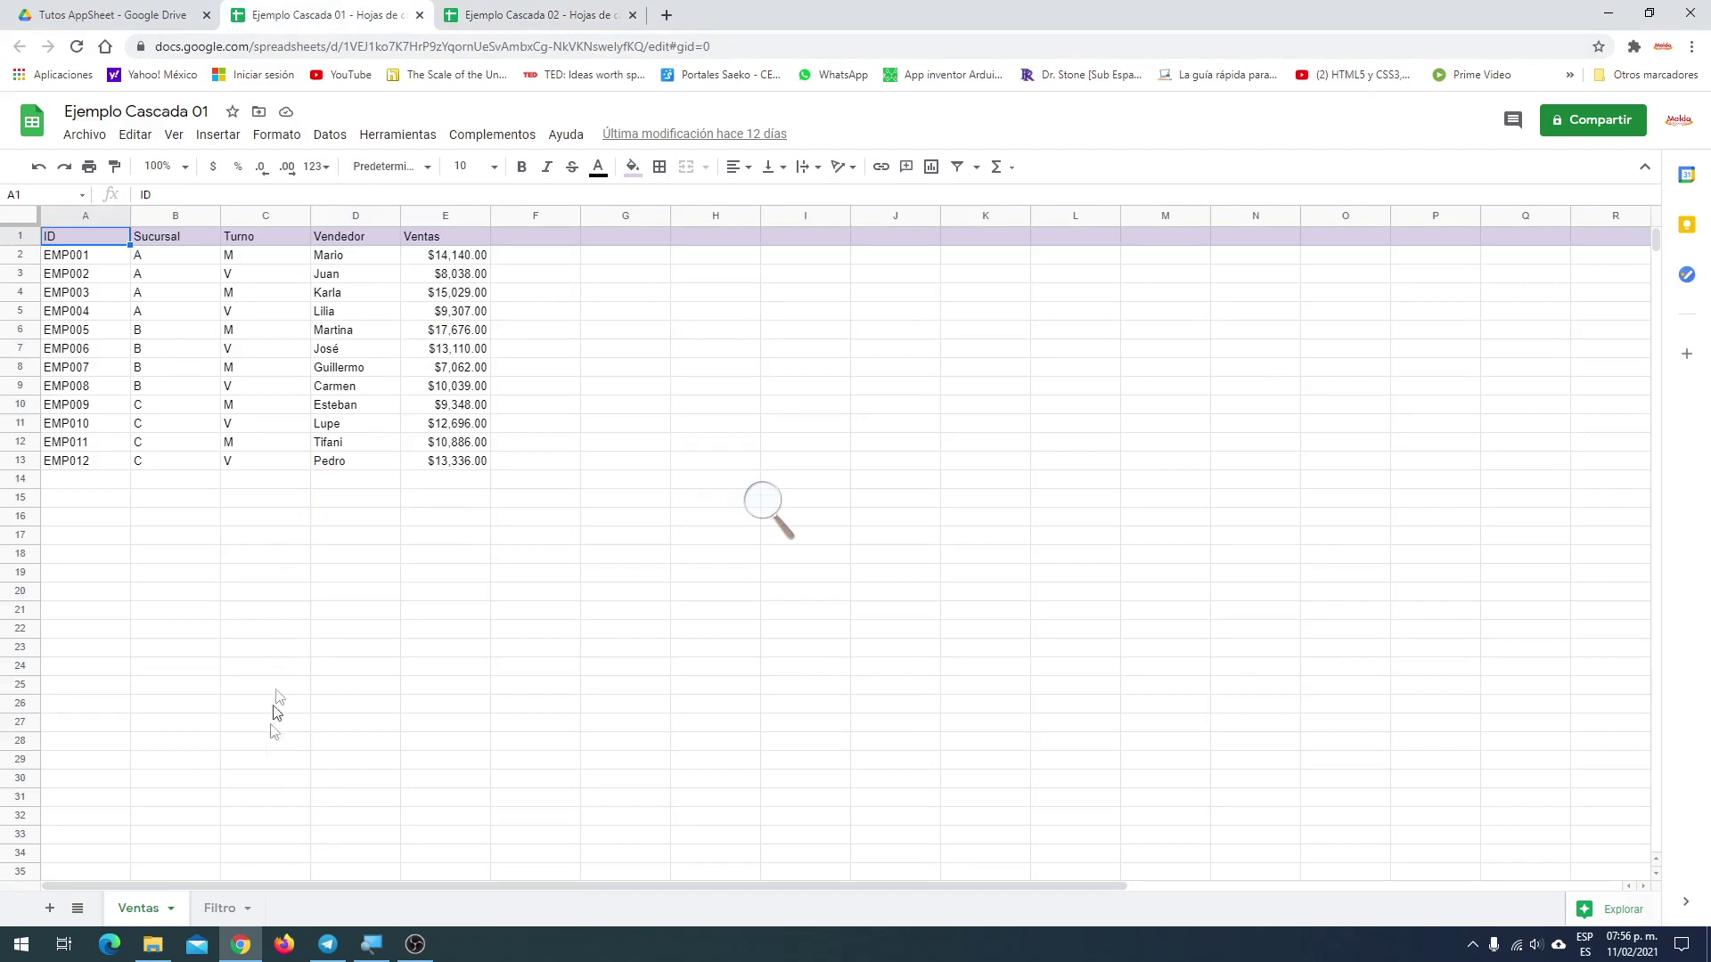
click(220, 909)
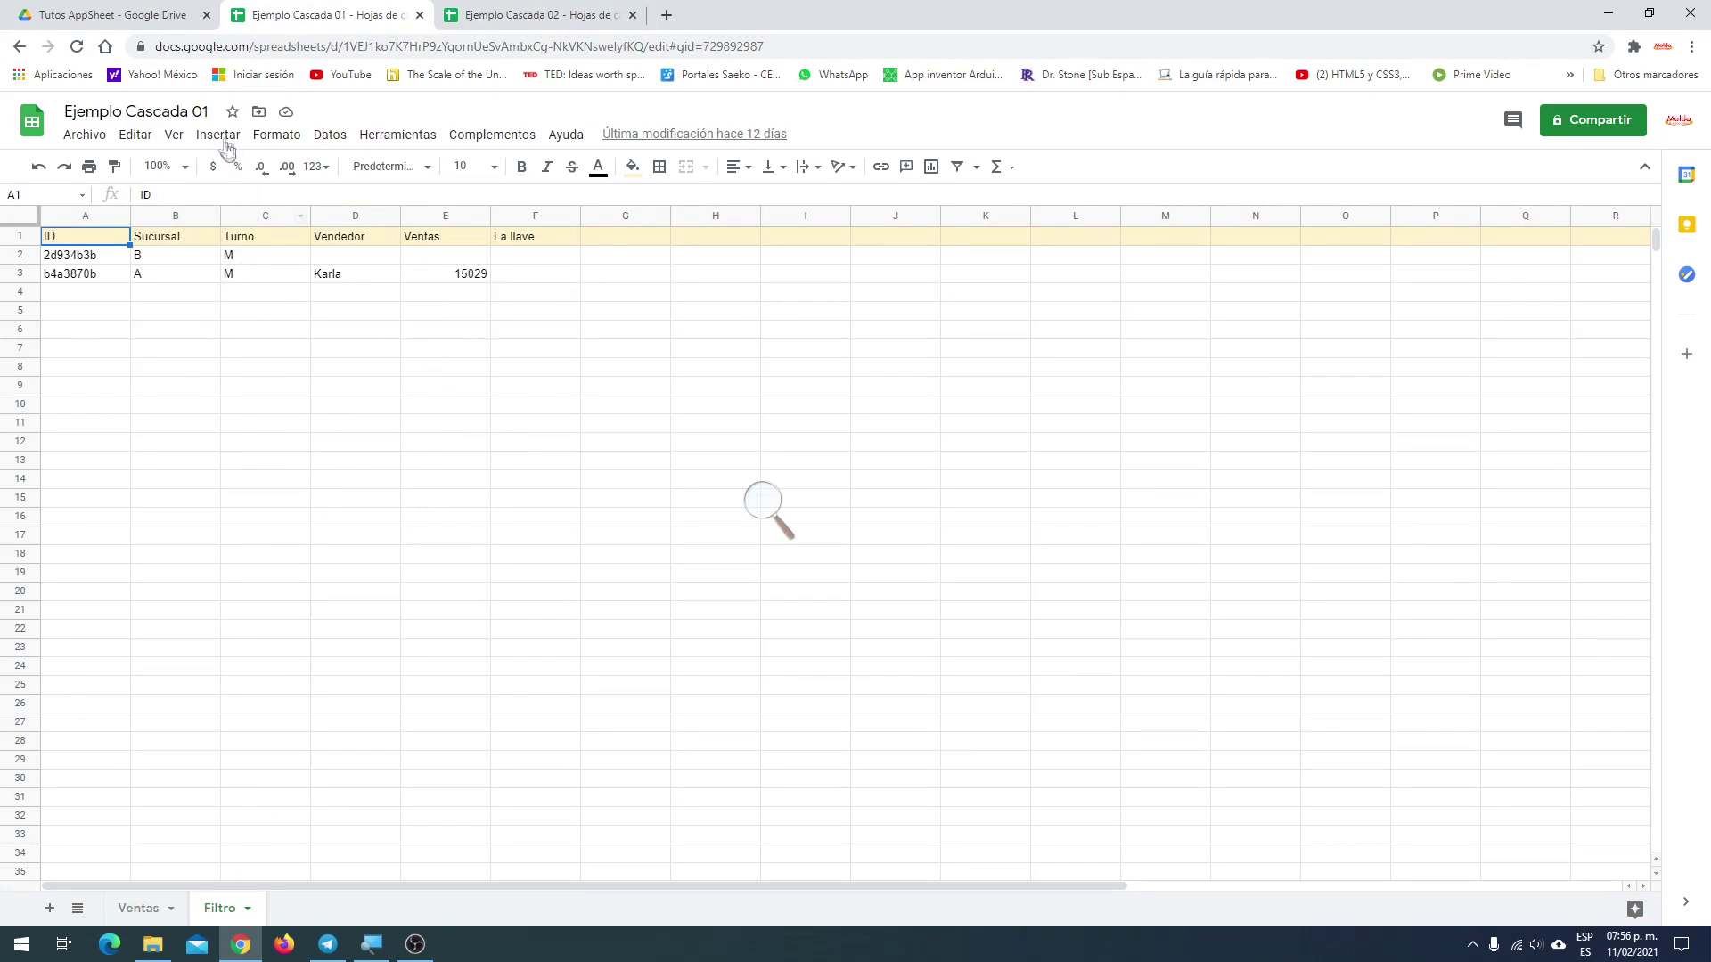
click(534, 15)
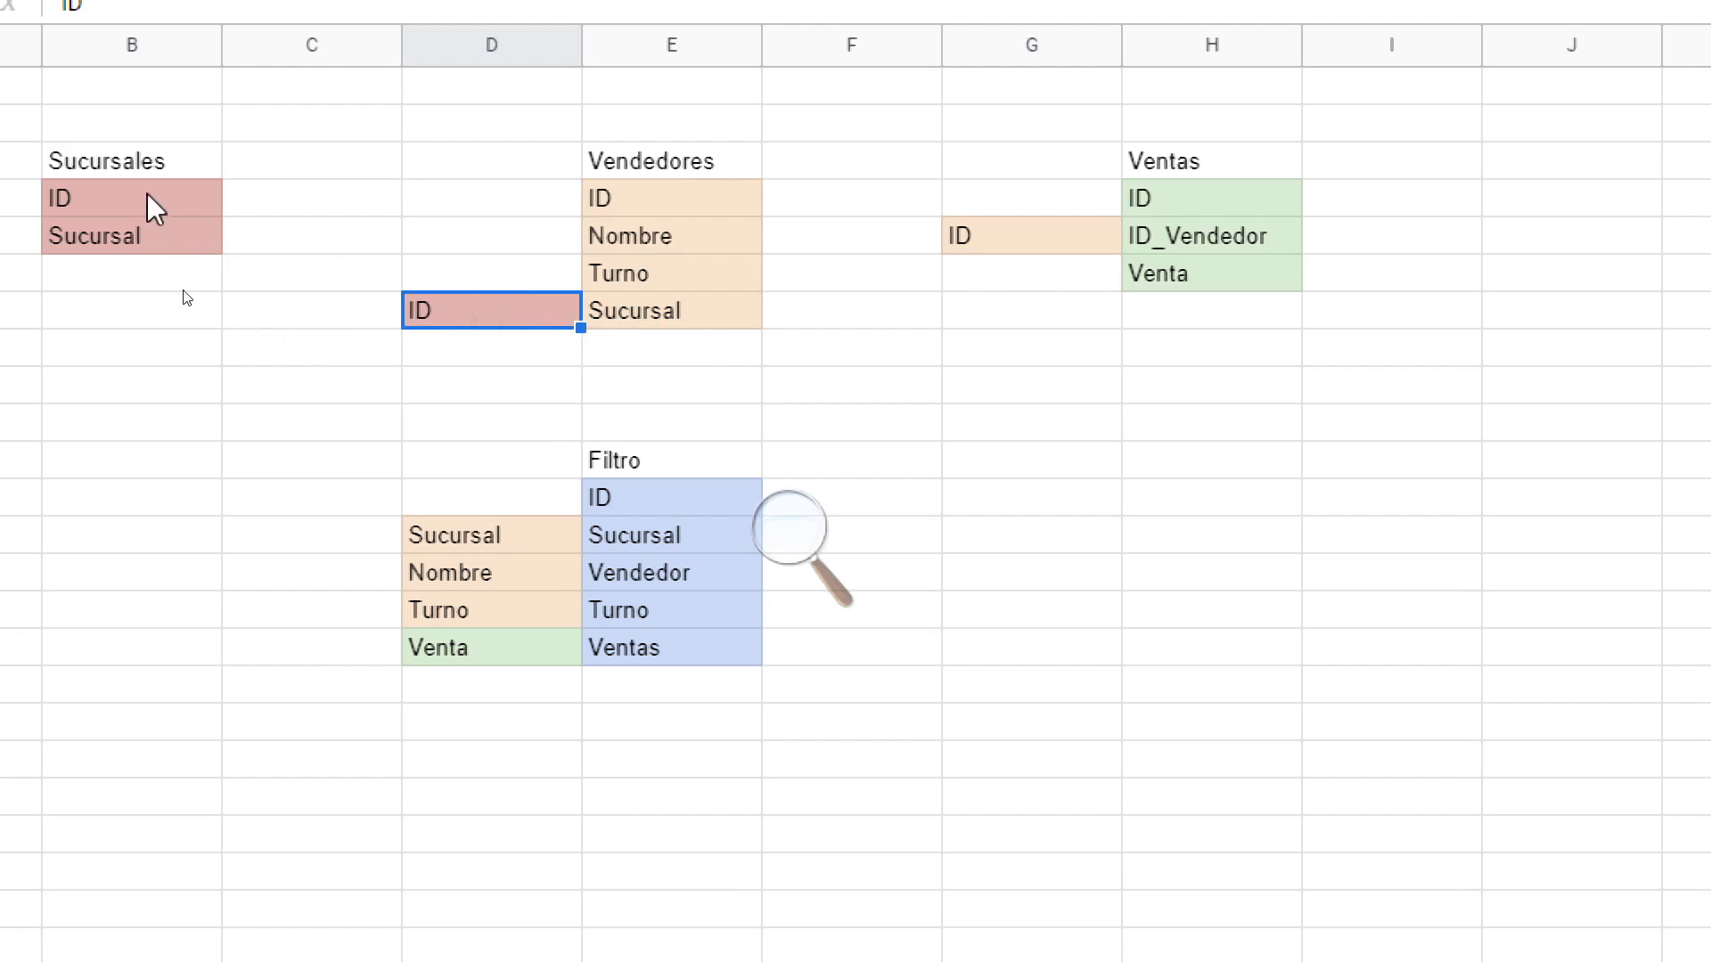
Add the fields "Sucursal N" and "Ventas T" in E8 and E9, below the Vendedores list
click(647, 368)
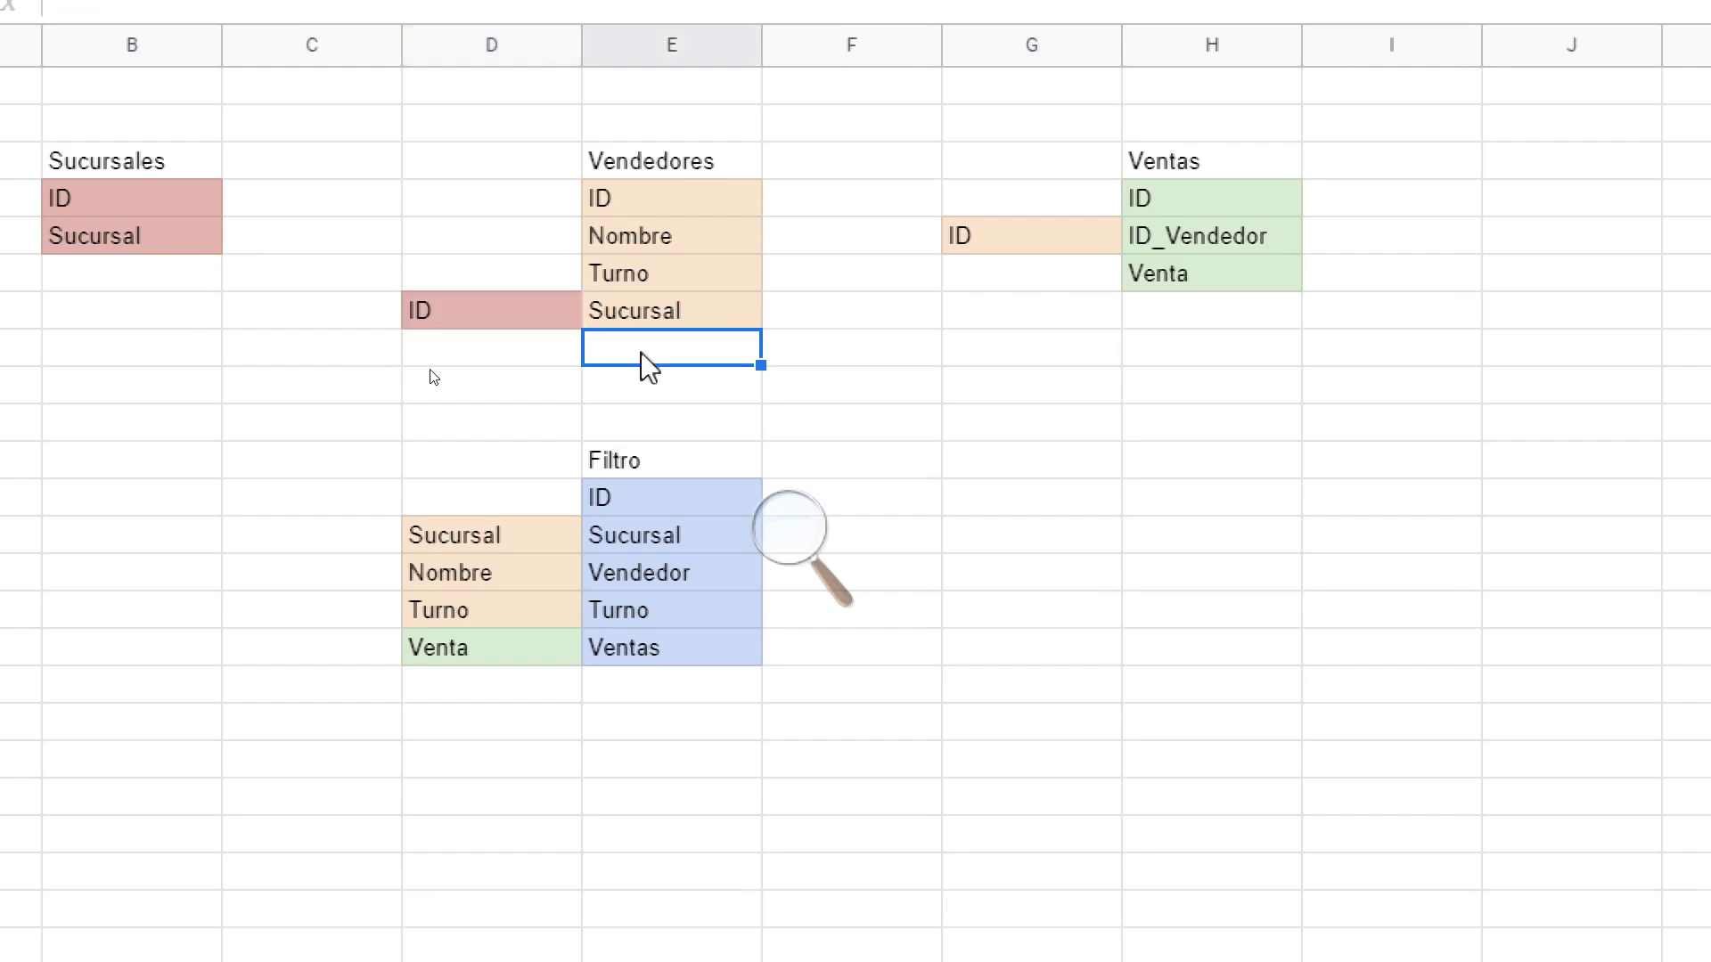
text(Sucursal)
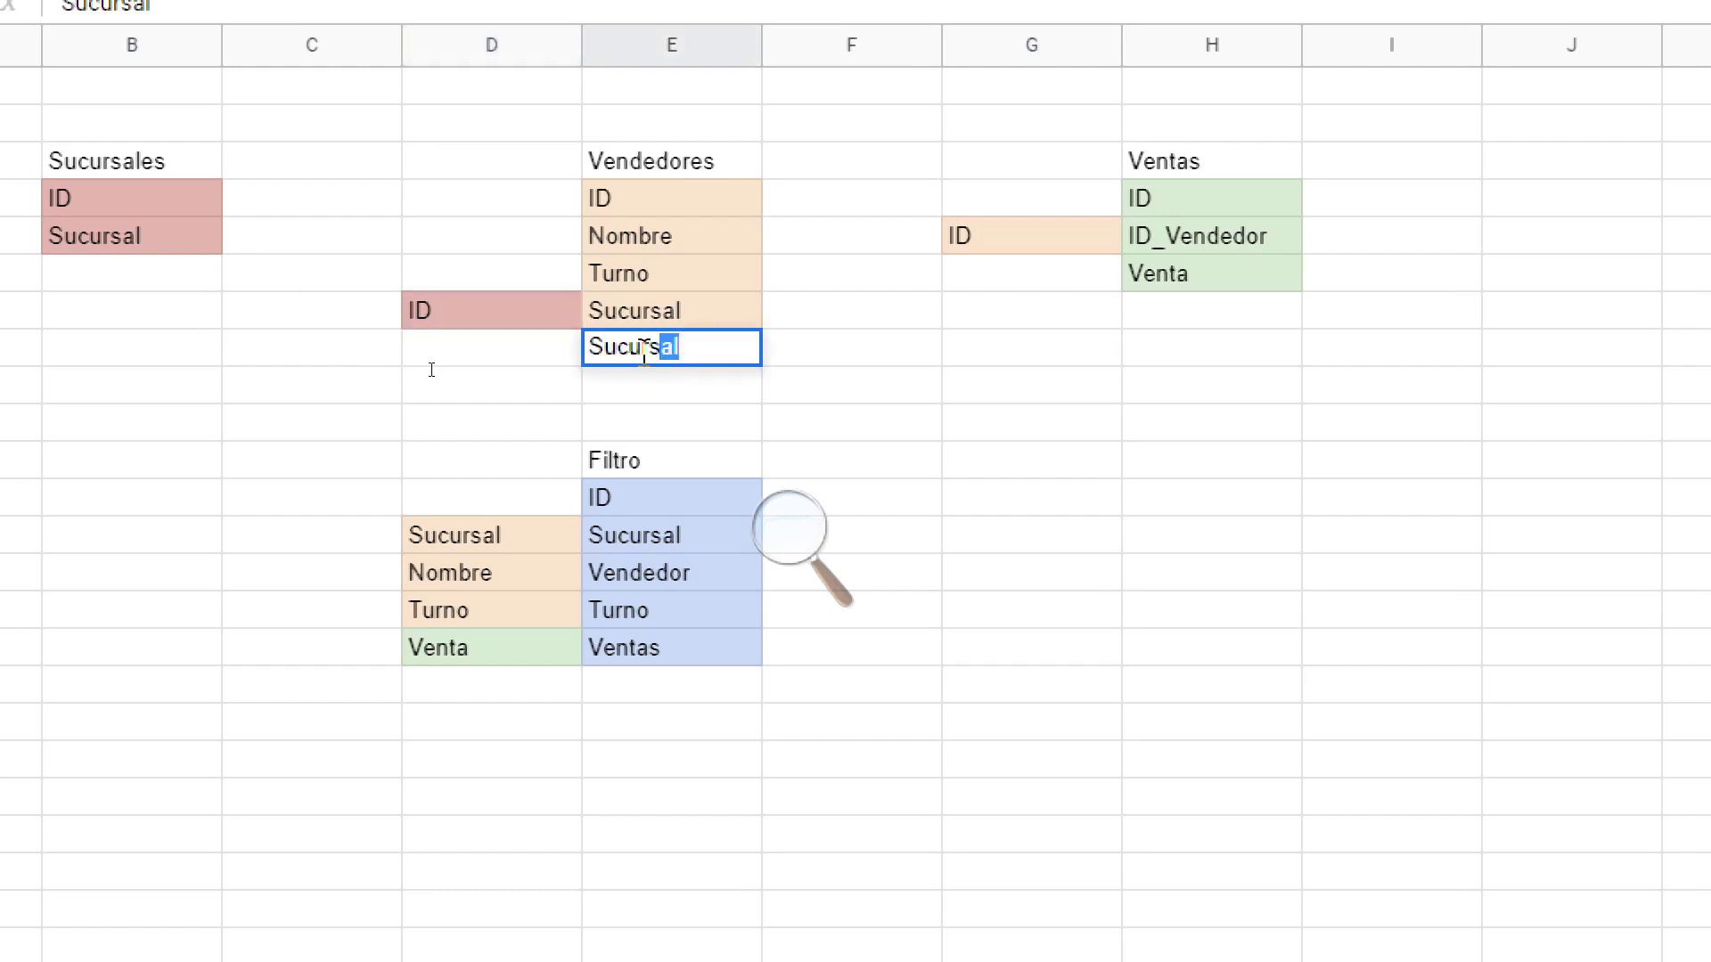
text( N)
key(Return)
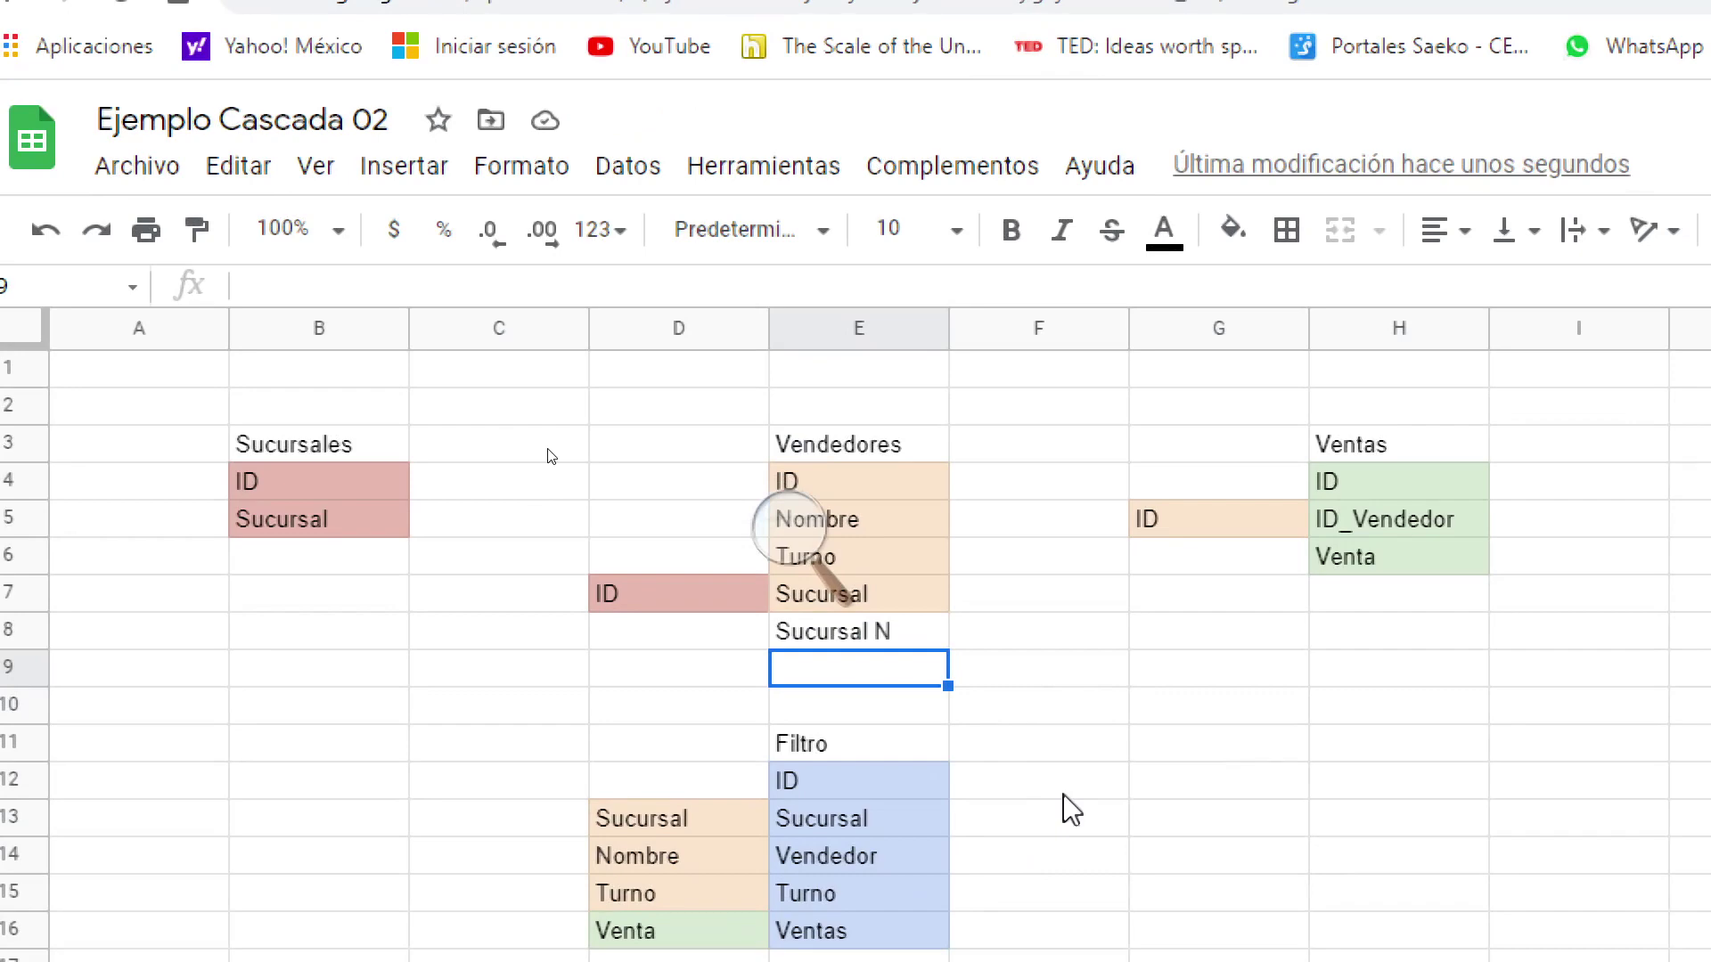
text(Ventas T)
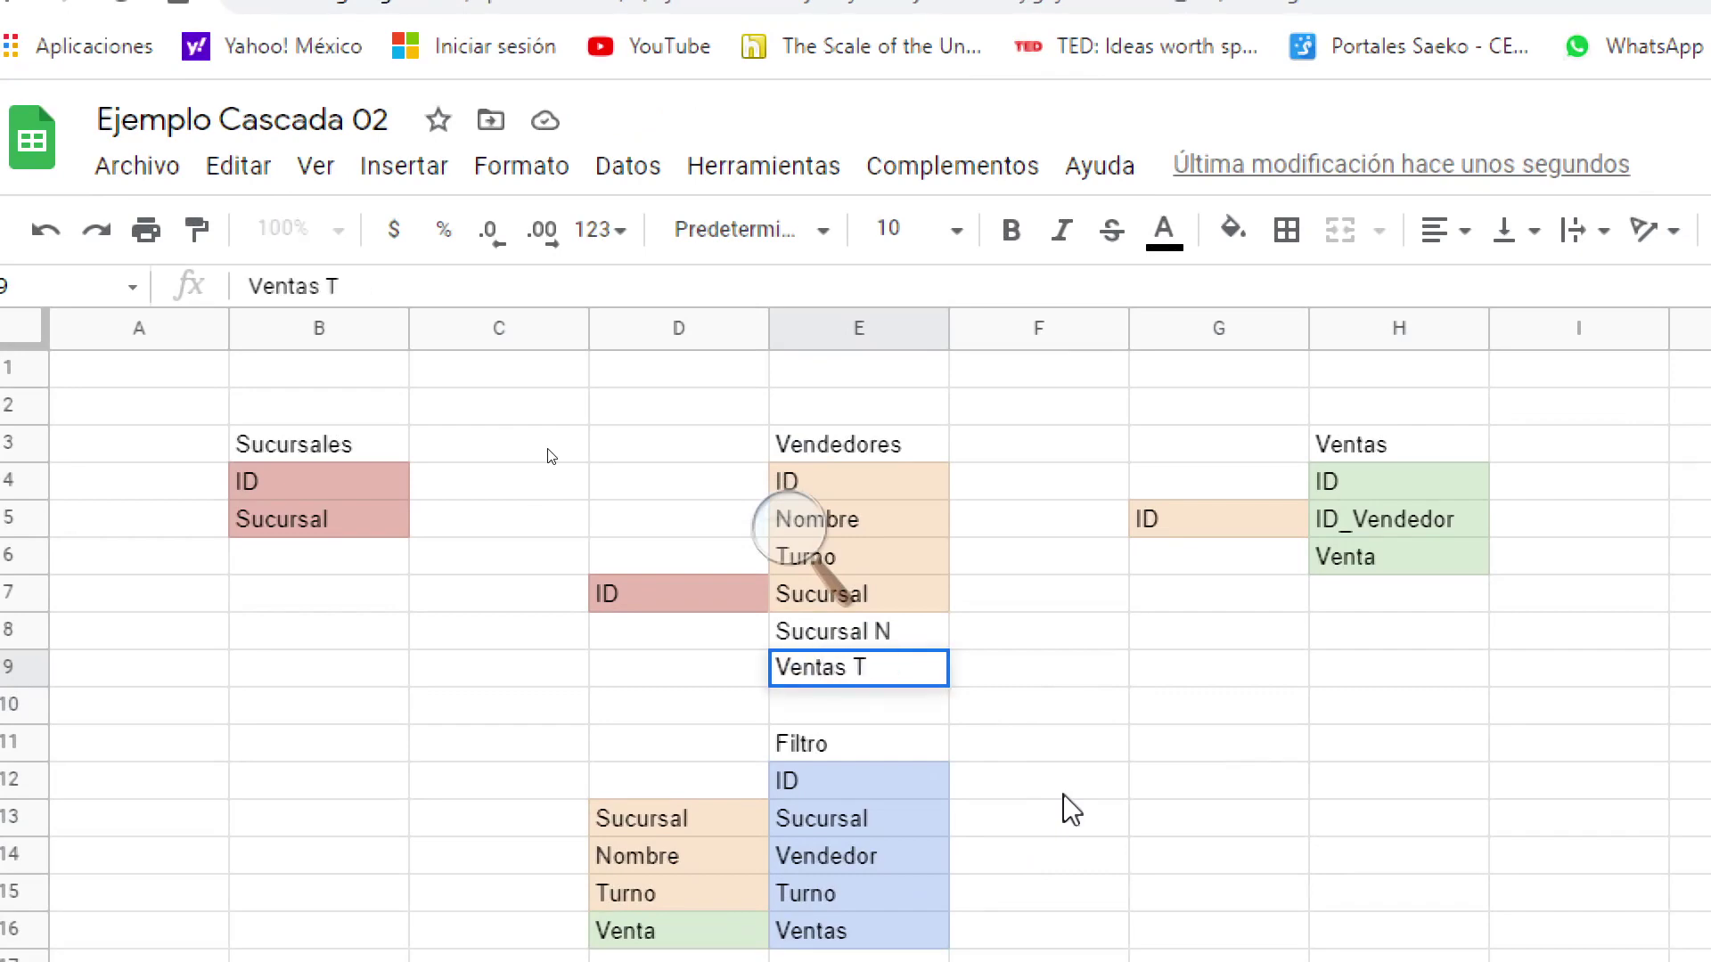
key(Return)
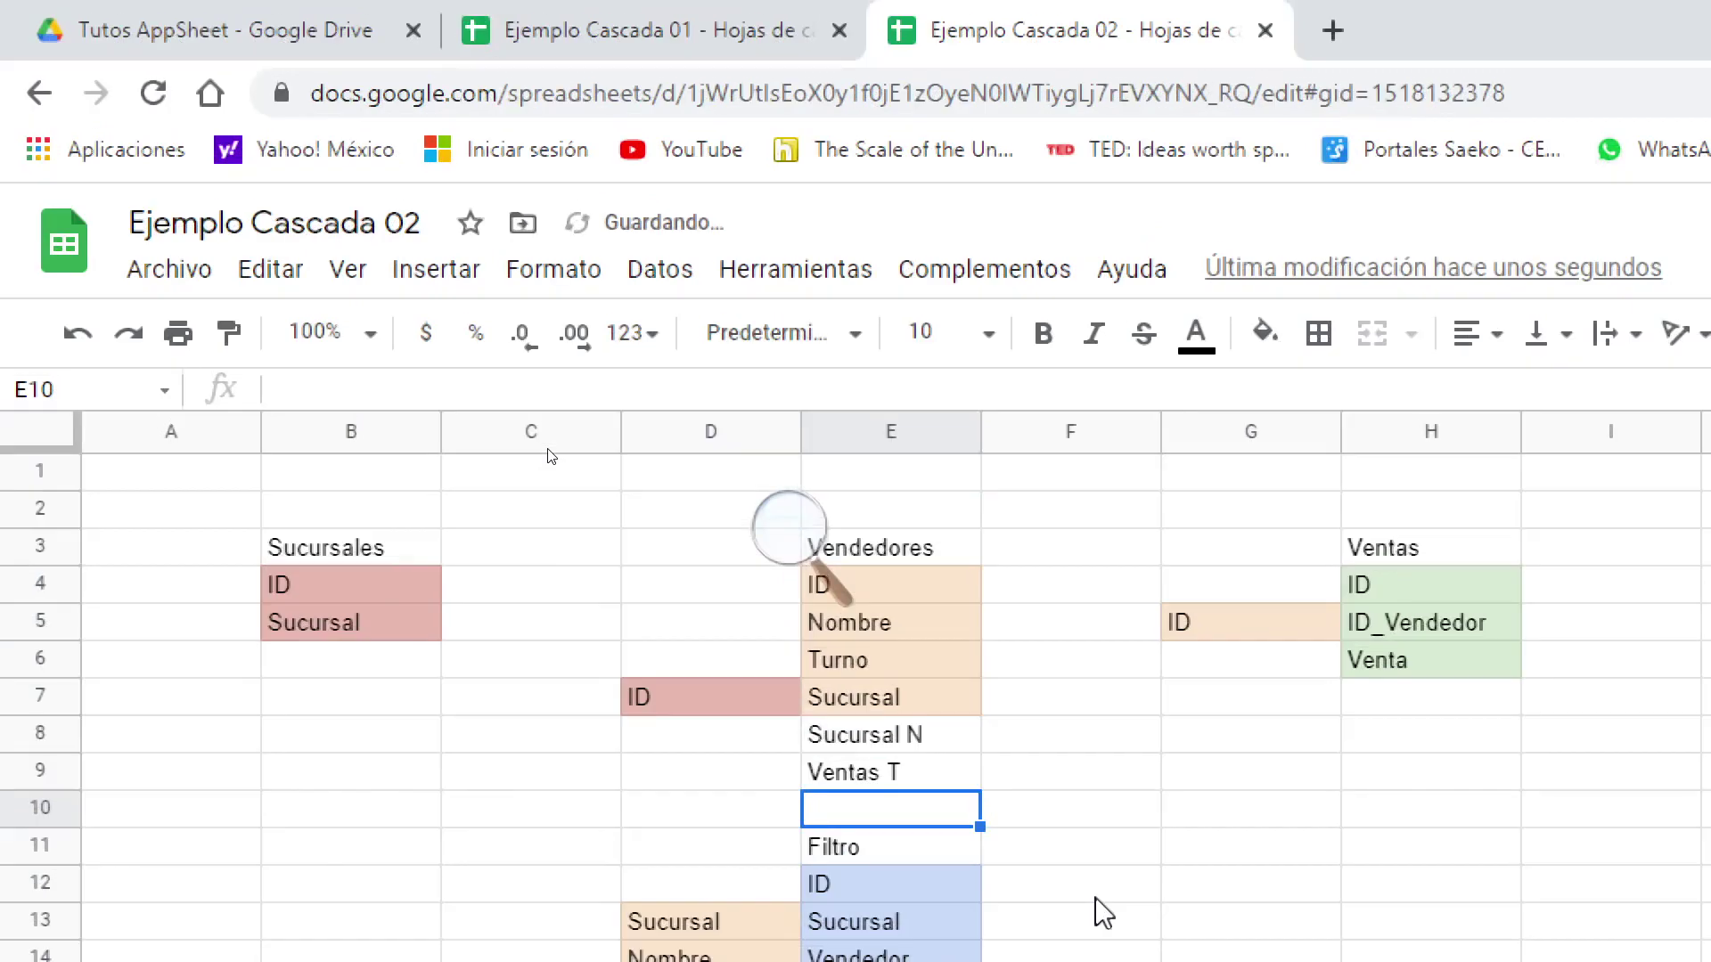
Italicize the Sucursal N and Ventas T cells (E8:E9) in the Vendedores list
key(Up)
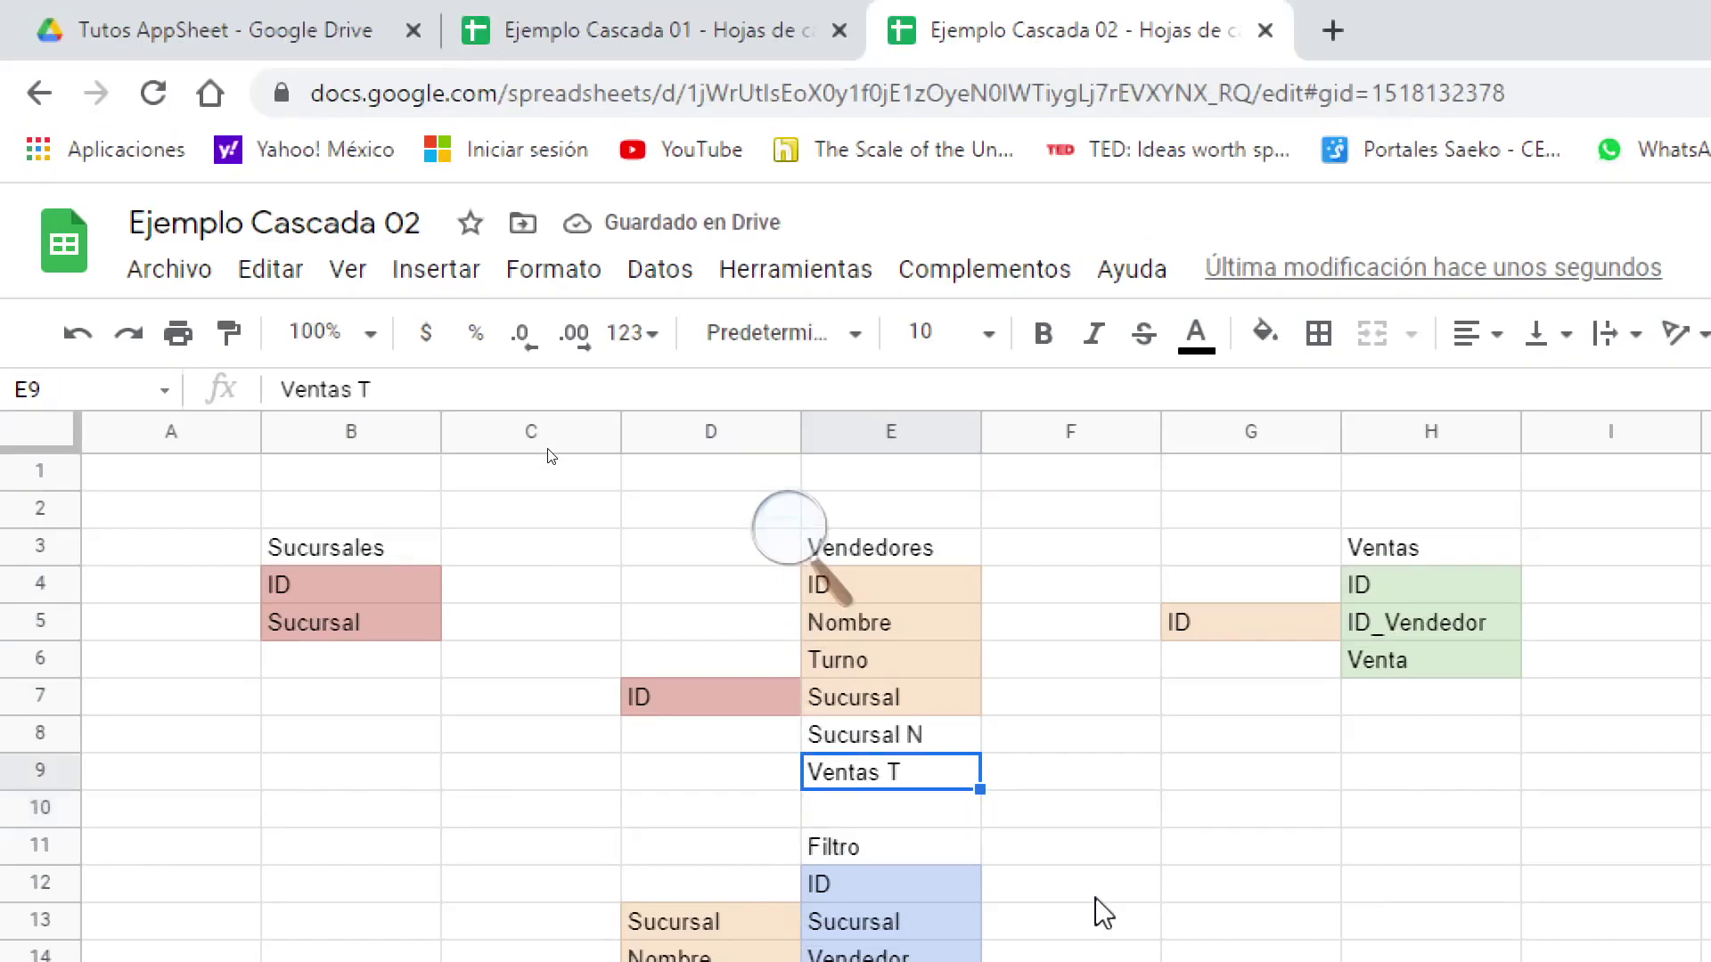
click(963, 738)
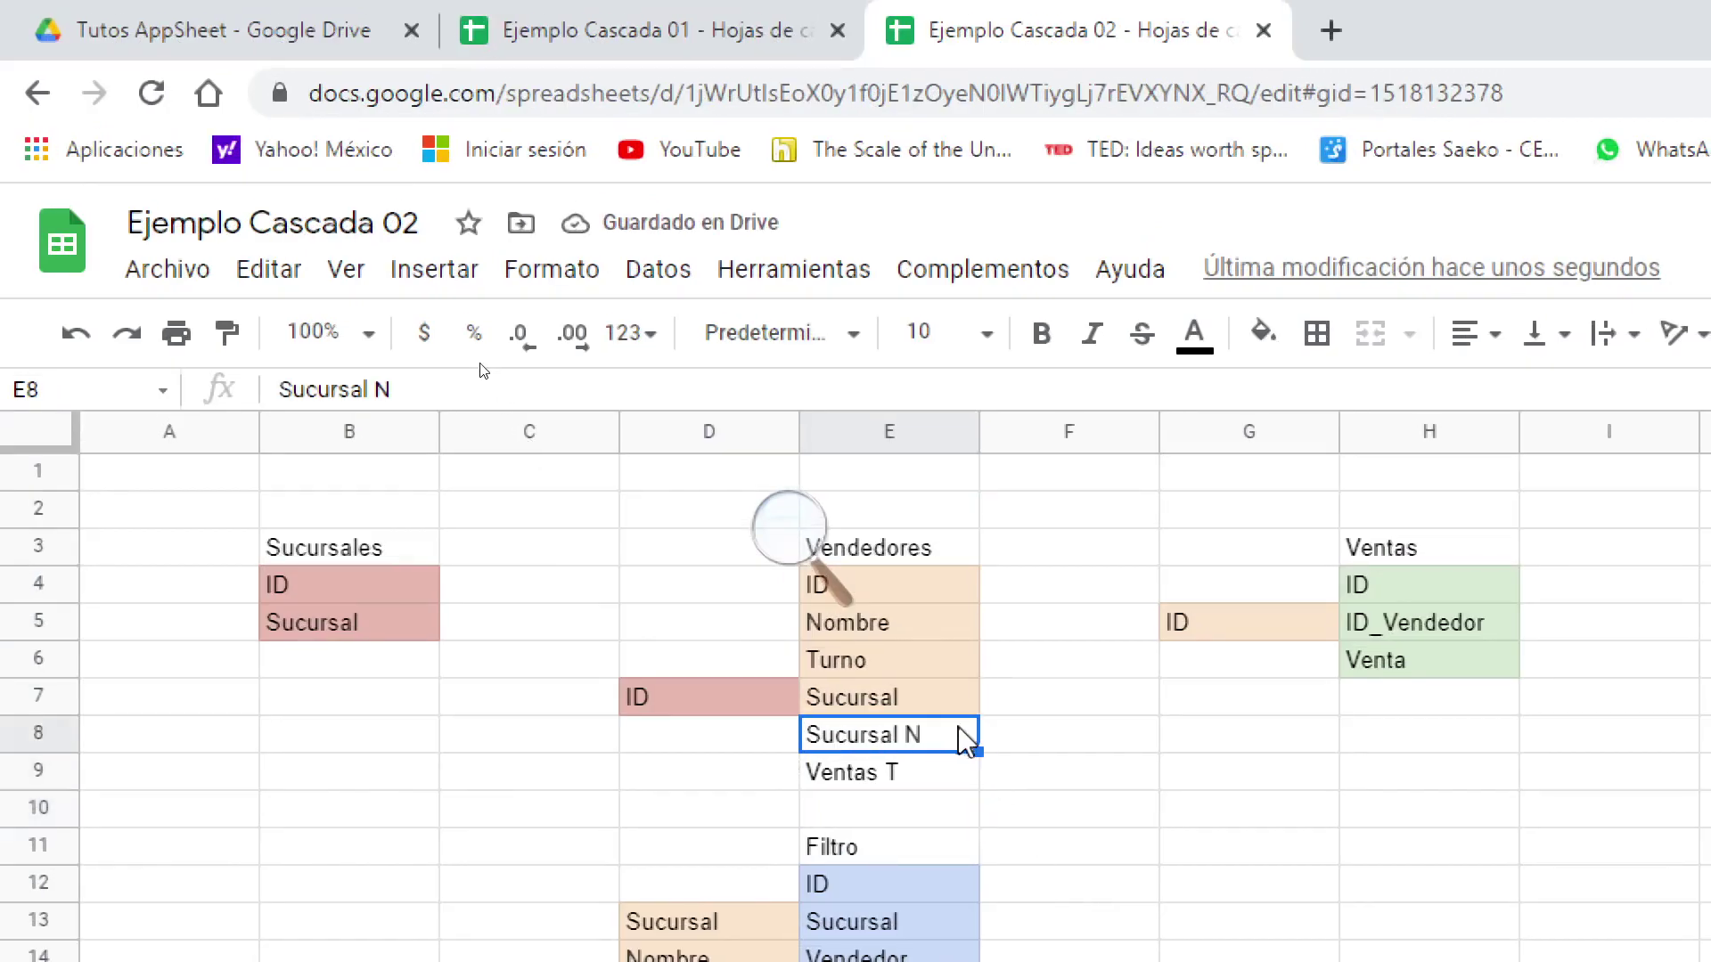
key(shift+Down)
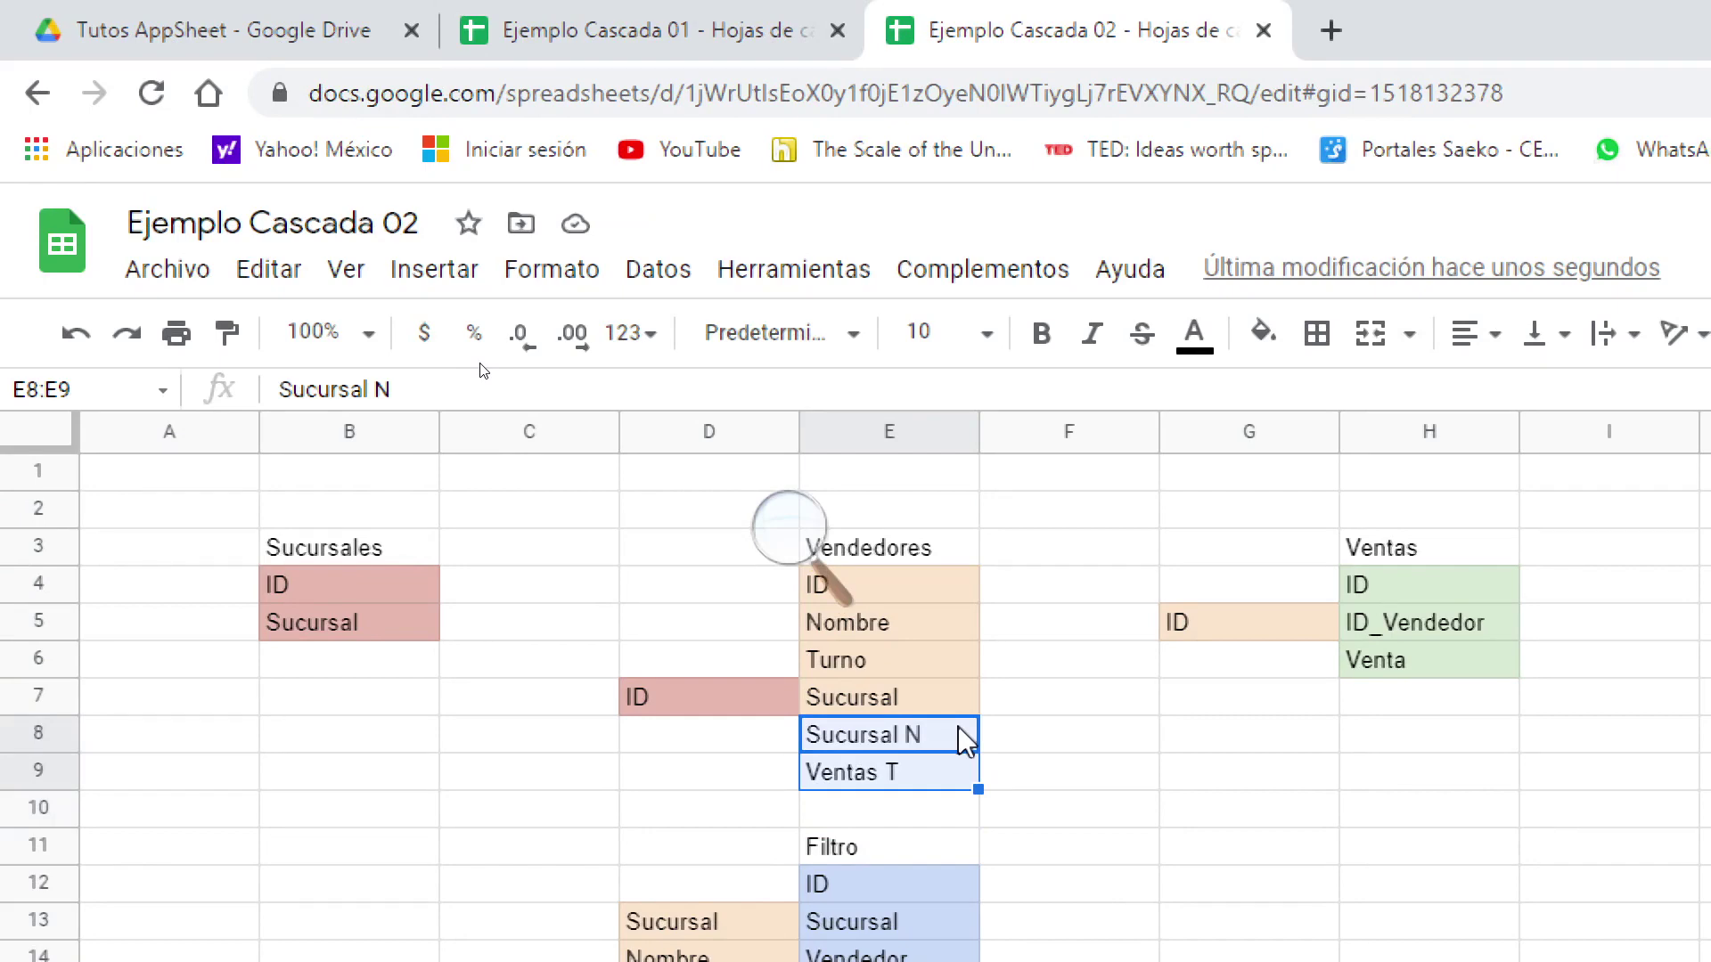
key(ctrl+i)
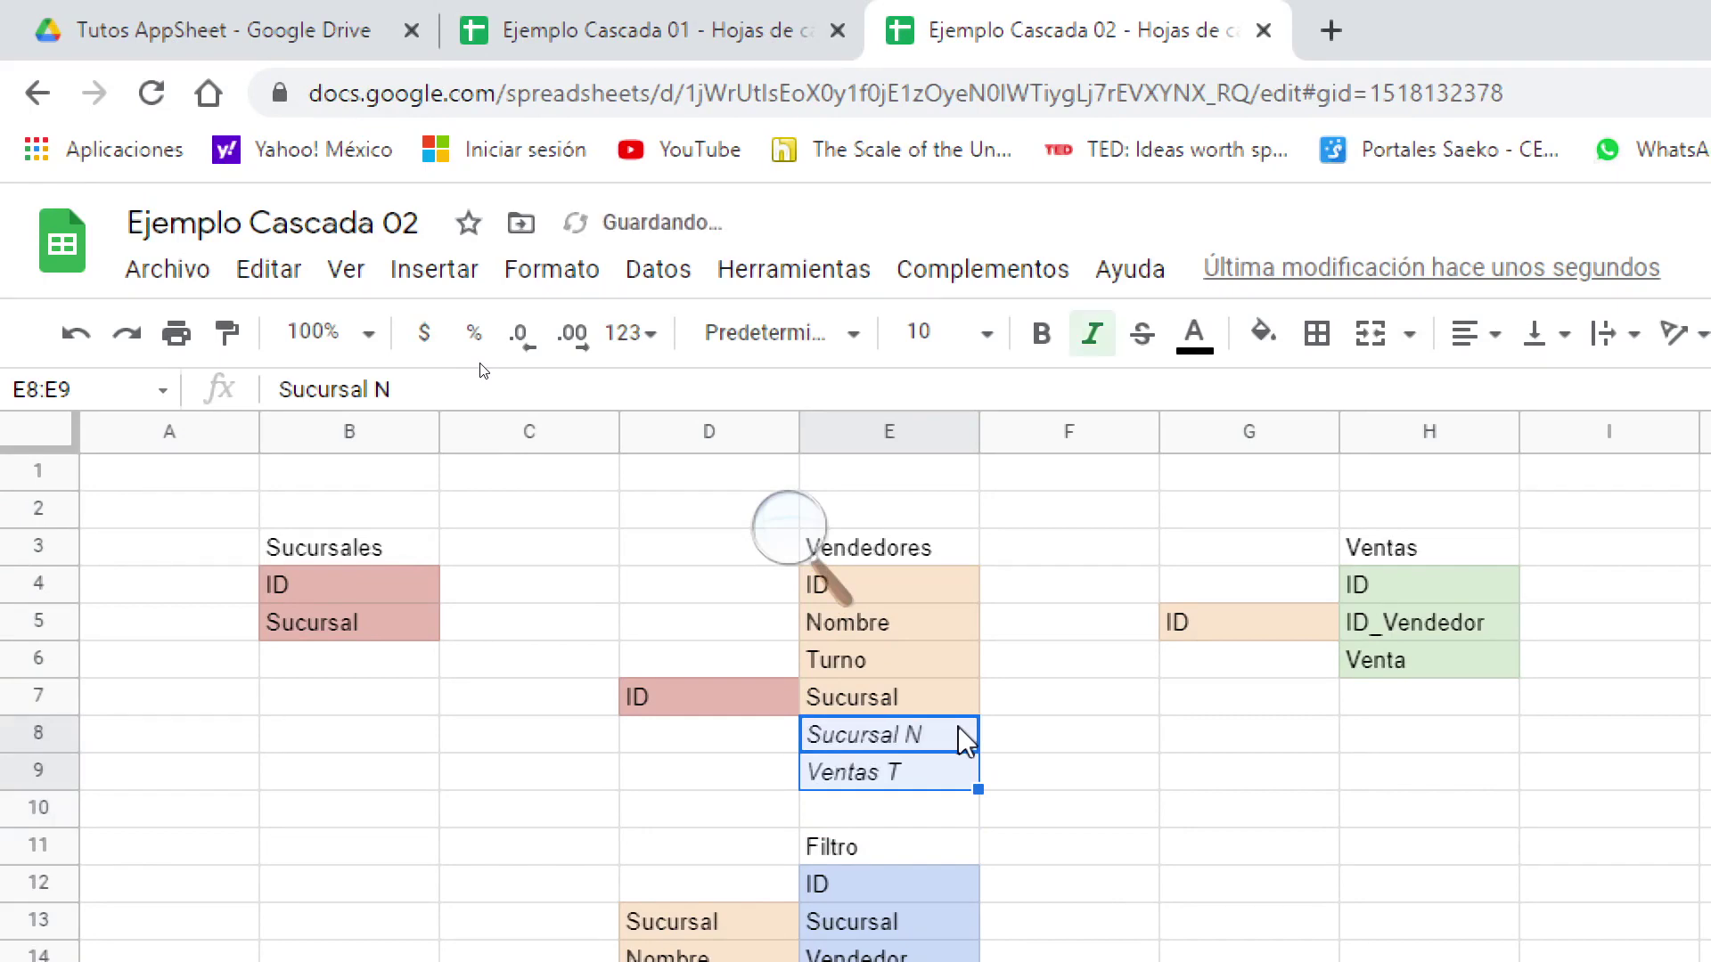
click(951, 813)
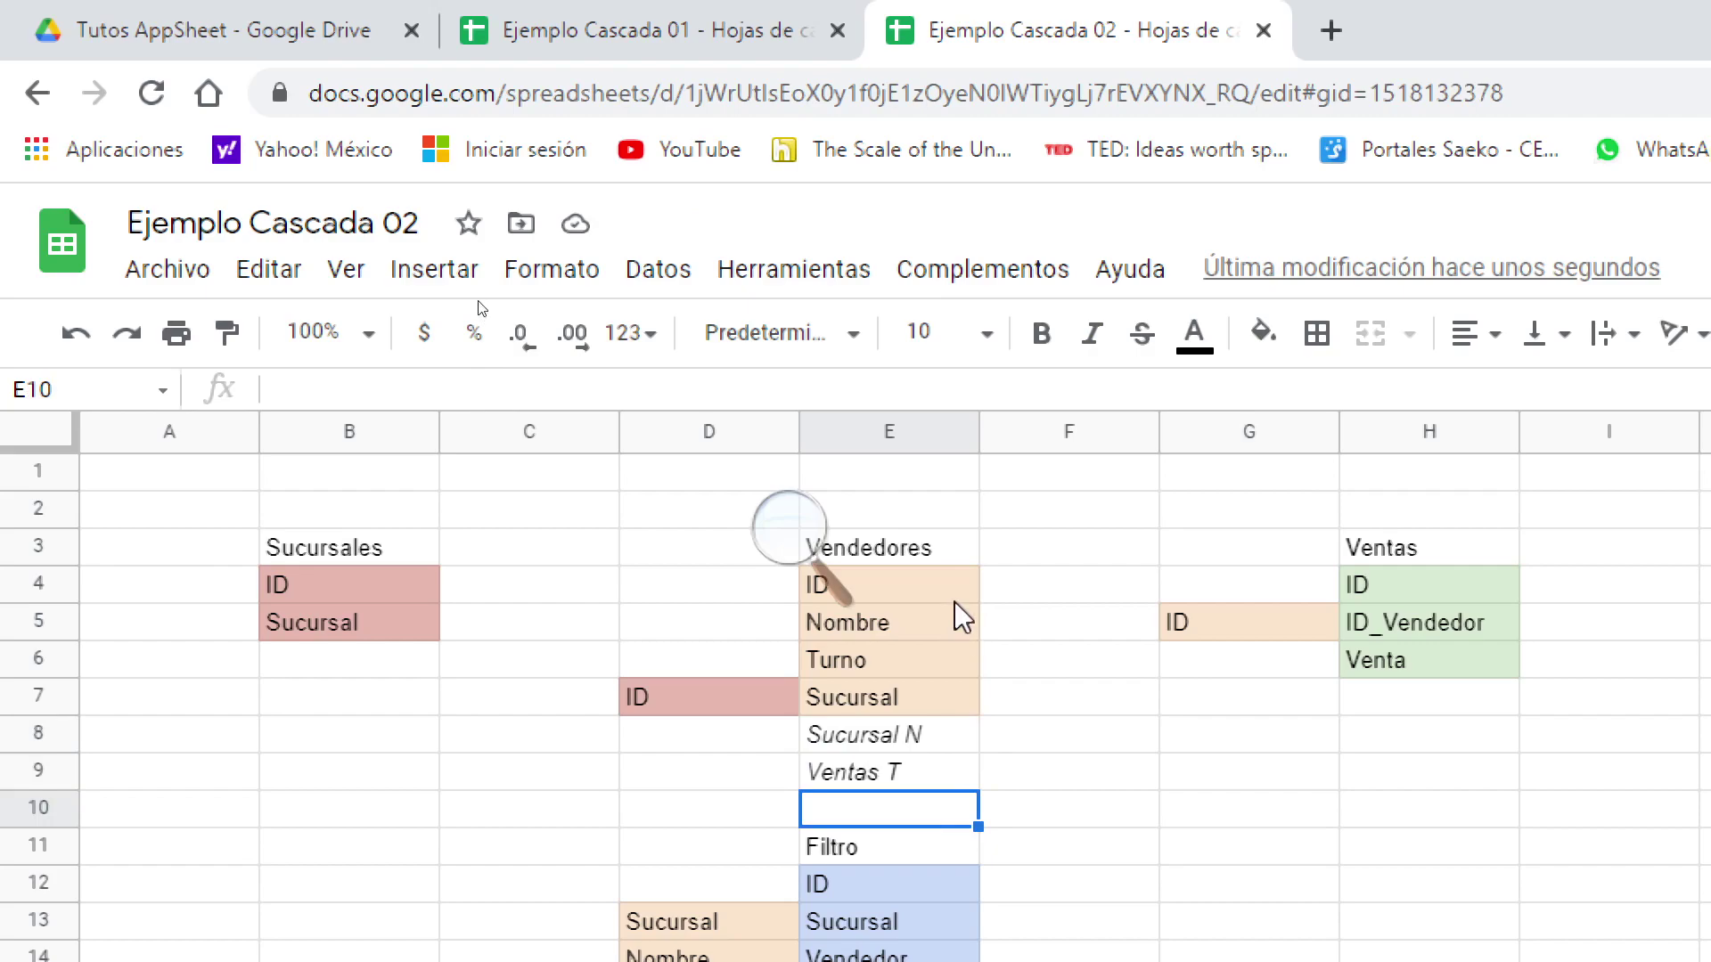
scroll(965, 833, down, 3)
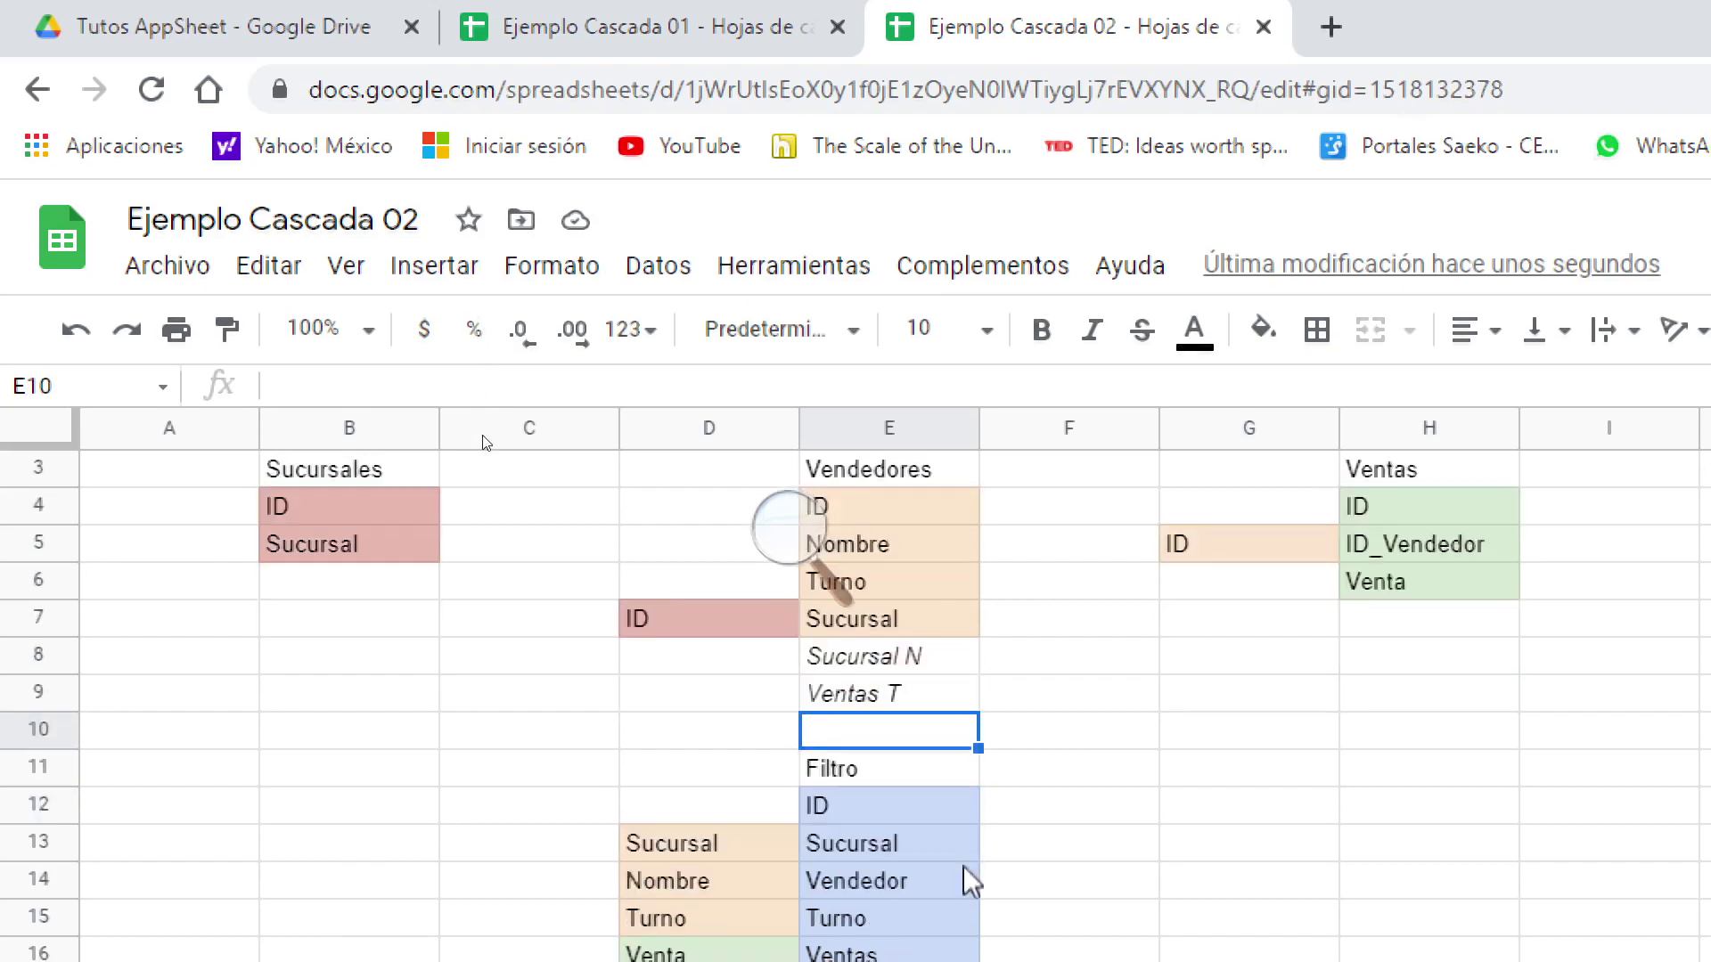
scroll(969, 882, up, 3)
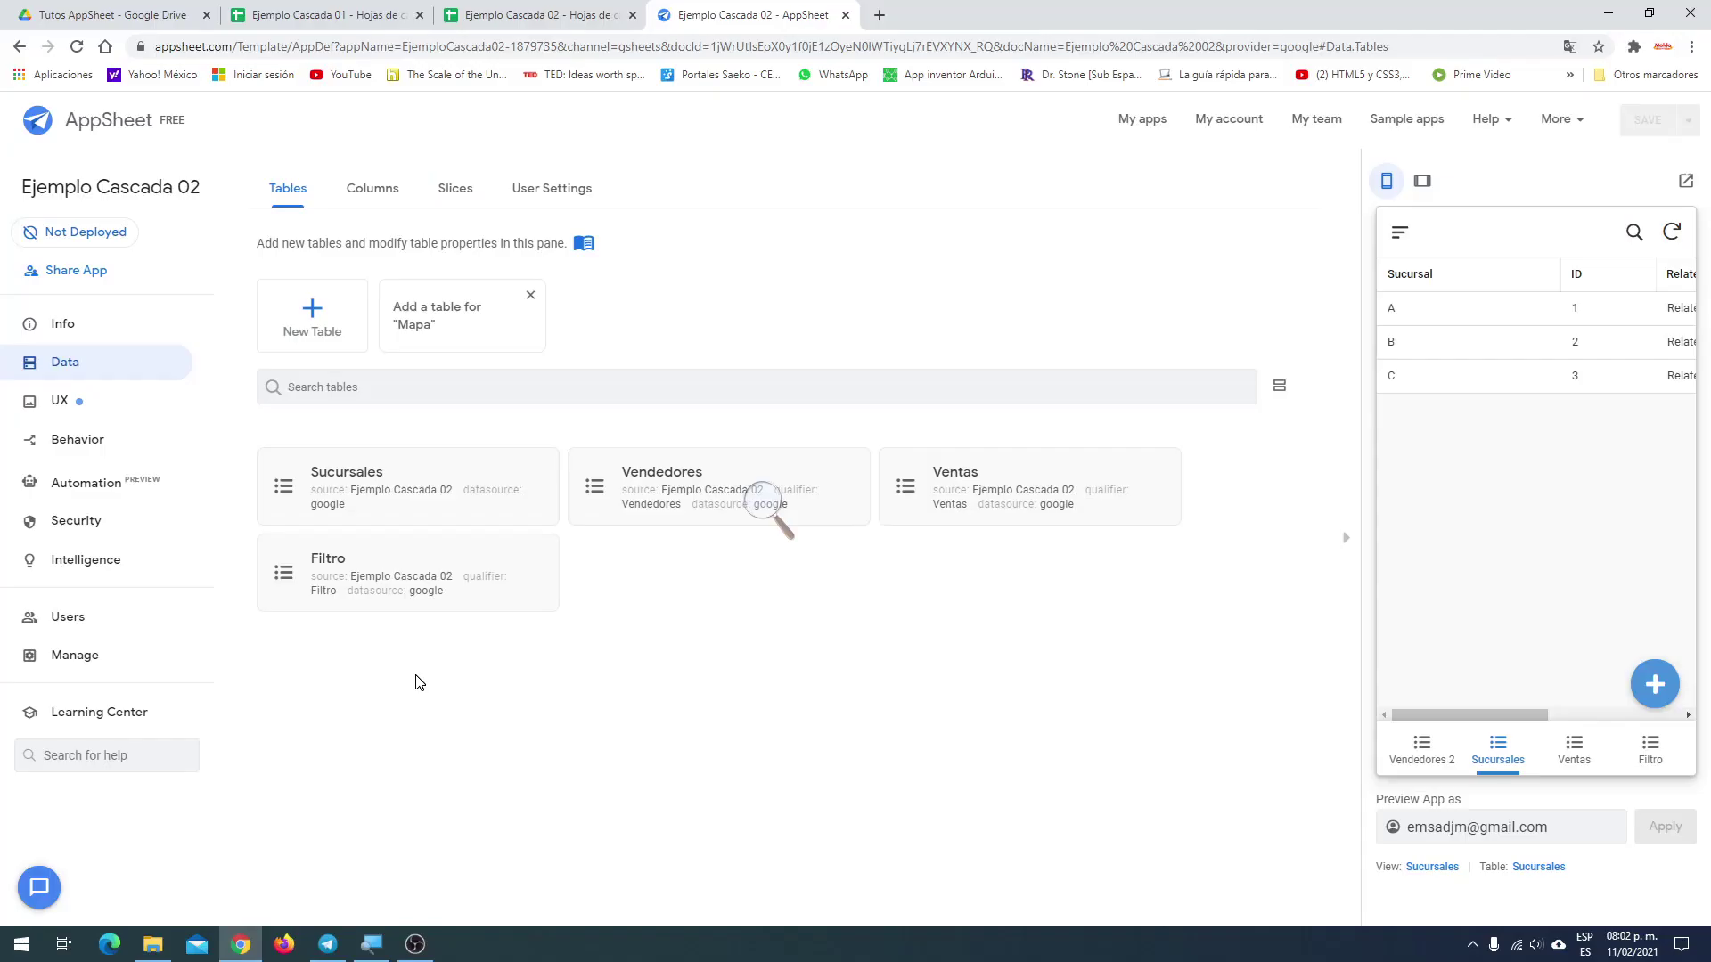
Open the column structure of the Sucursales table in the AppSheet app Ejemplo Cascada 02
click(283, 489)
click(984, 323)
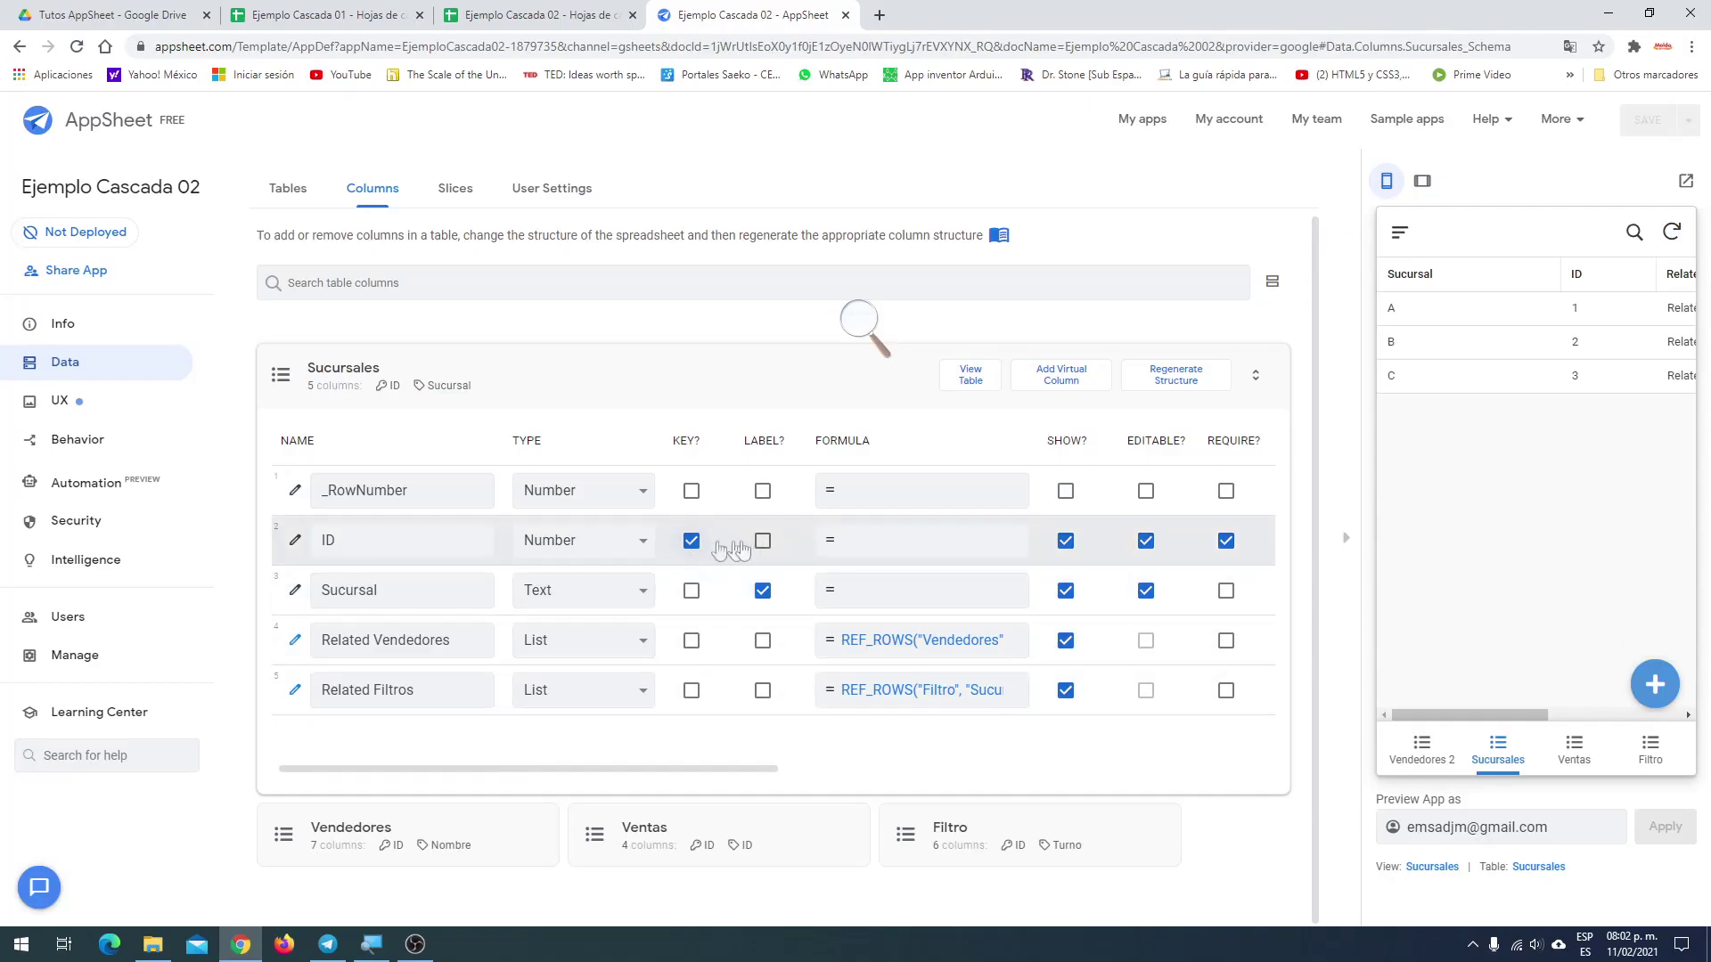
drag(670, 768, 619, 790)
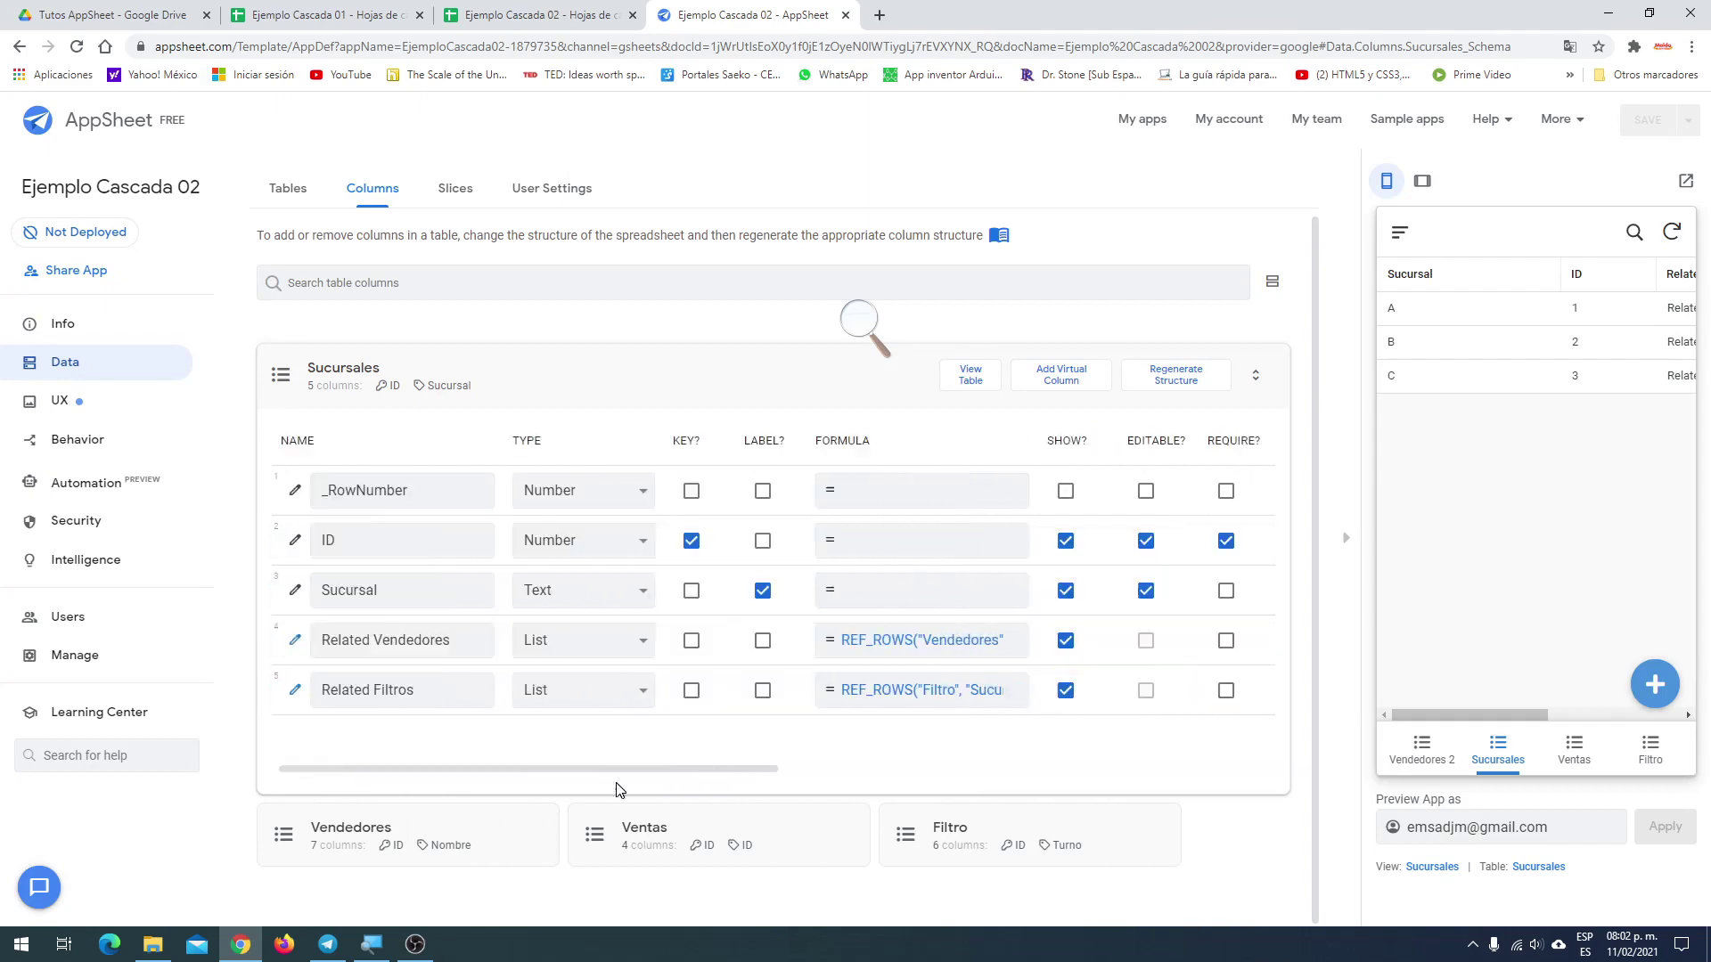
Set the initial value of the Sucursales table's ID column to UNIQUEID() and save the app
click(296, 542)
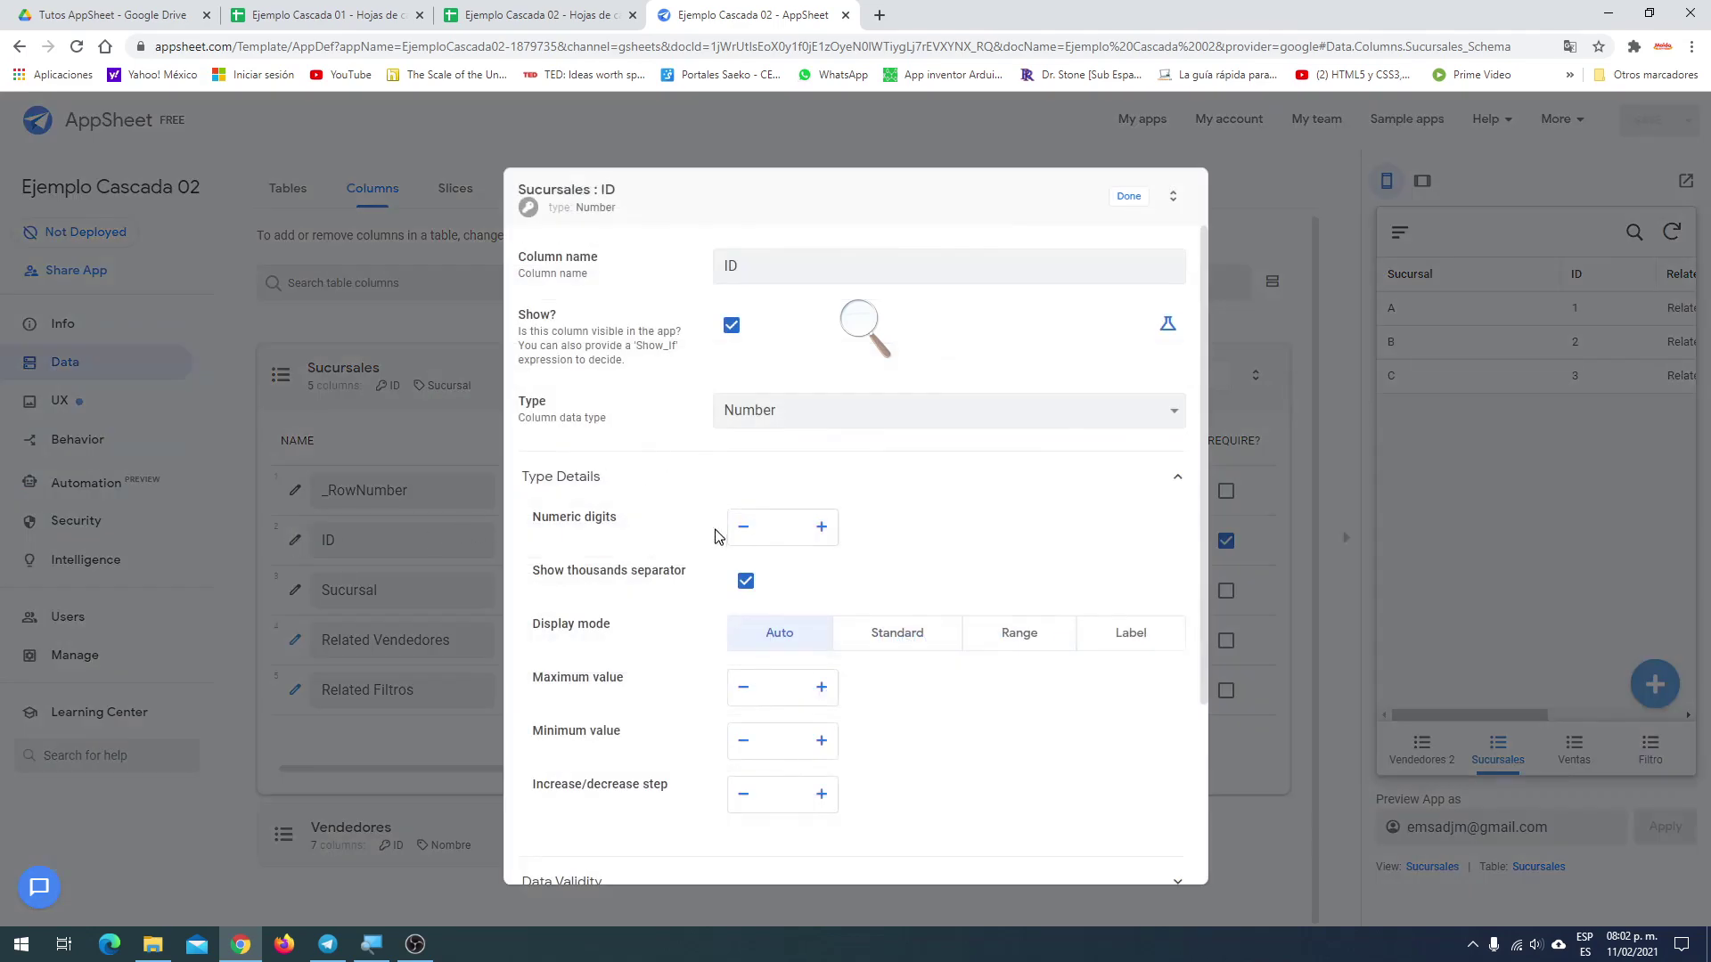
scroll(699, 598, down, 2)
click(580, 754)
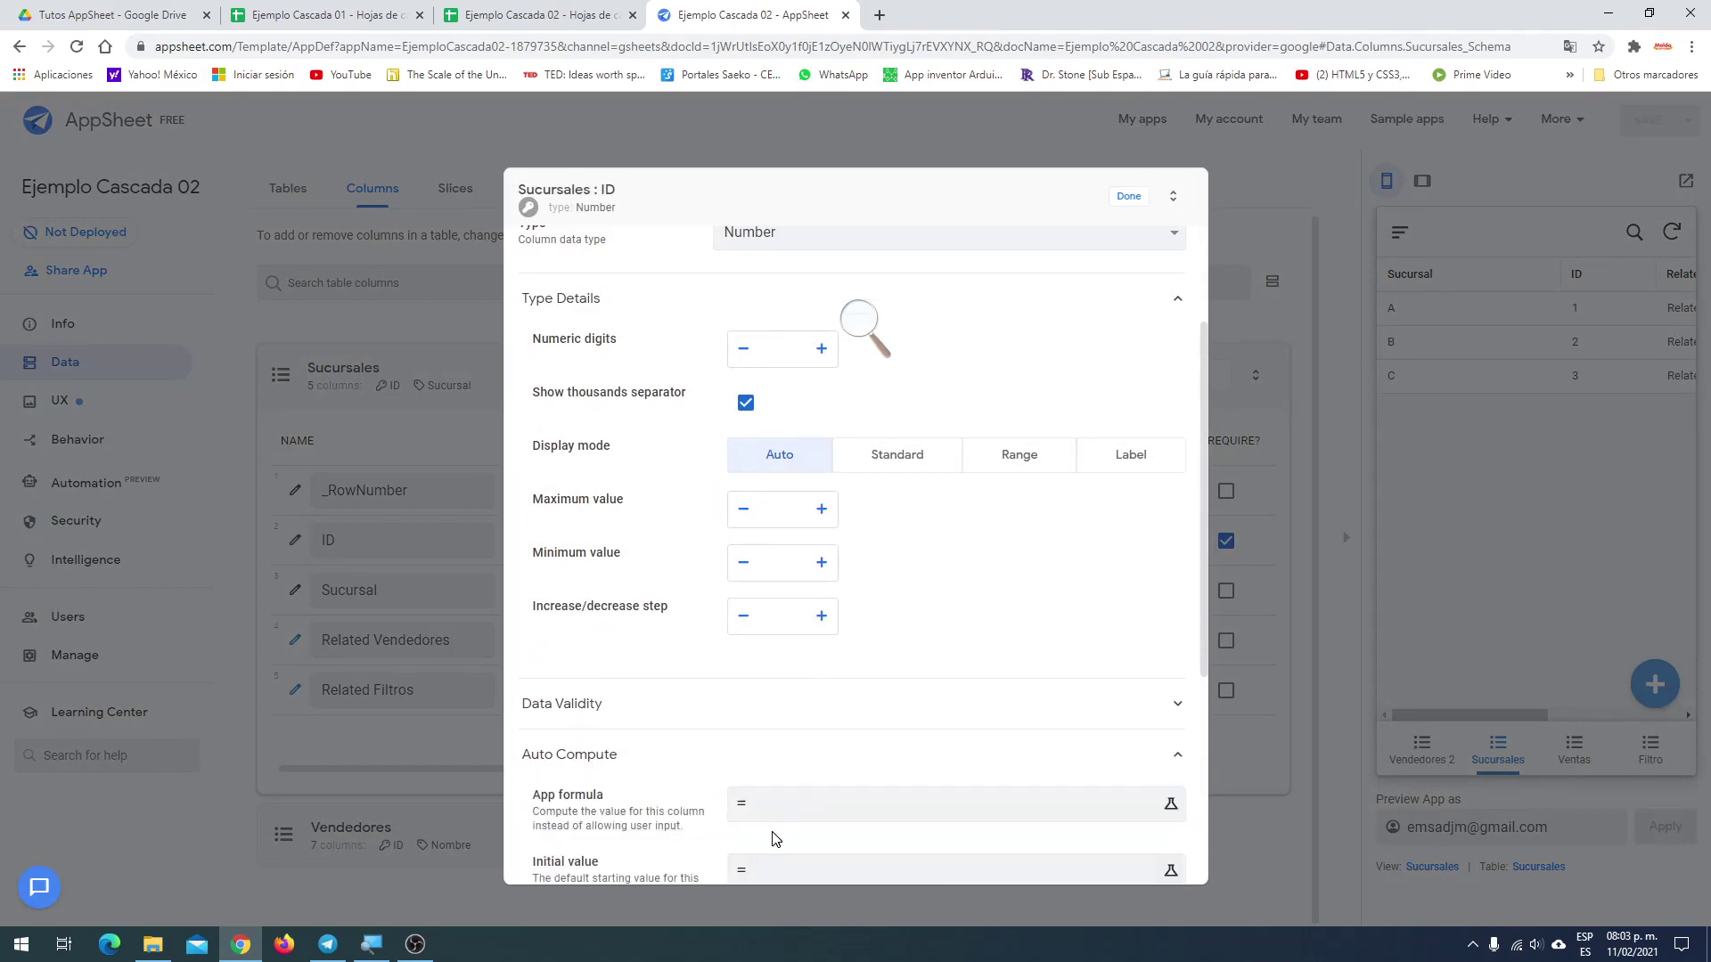
scroll(776, 833, down, 2)
click(775, 691)
click(1018, 361)
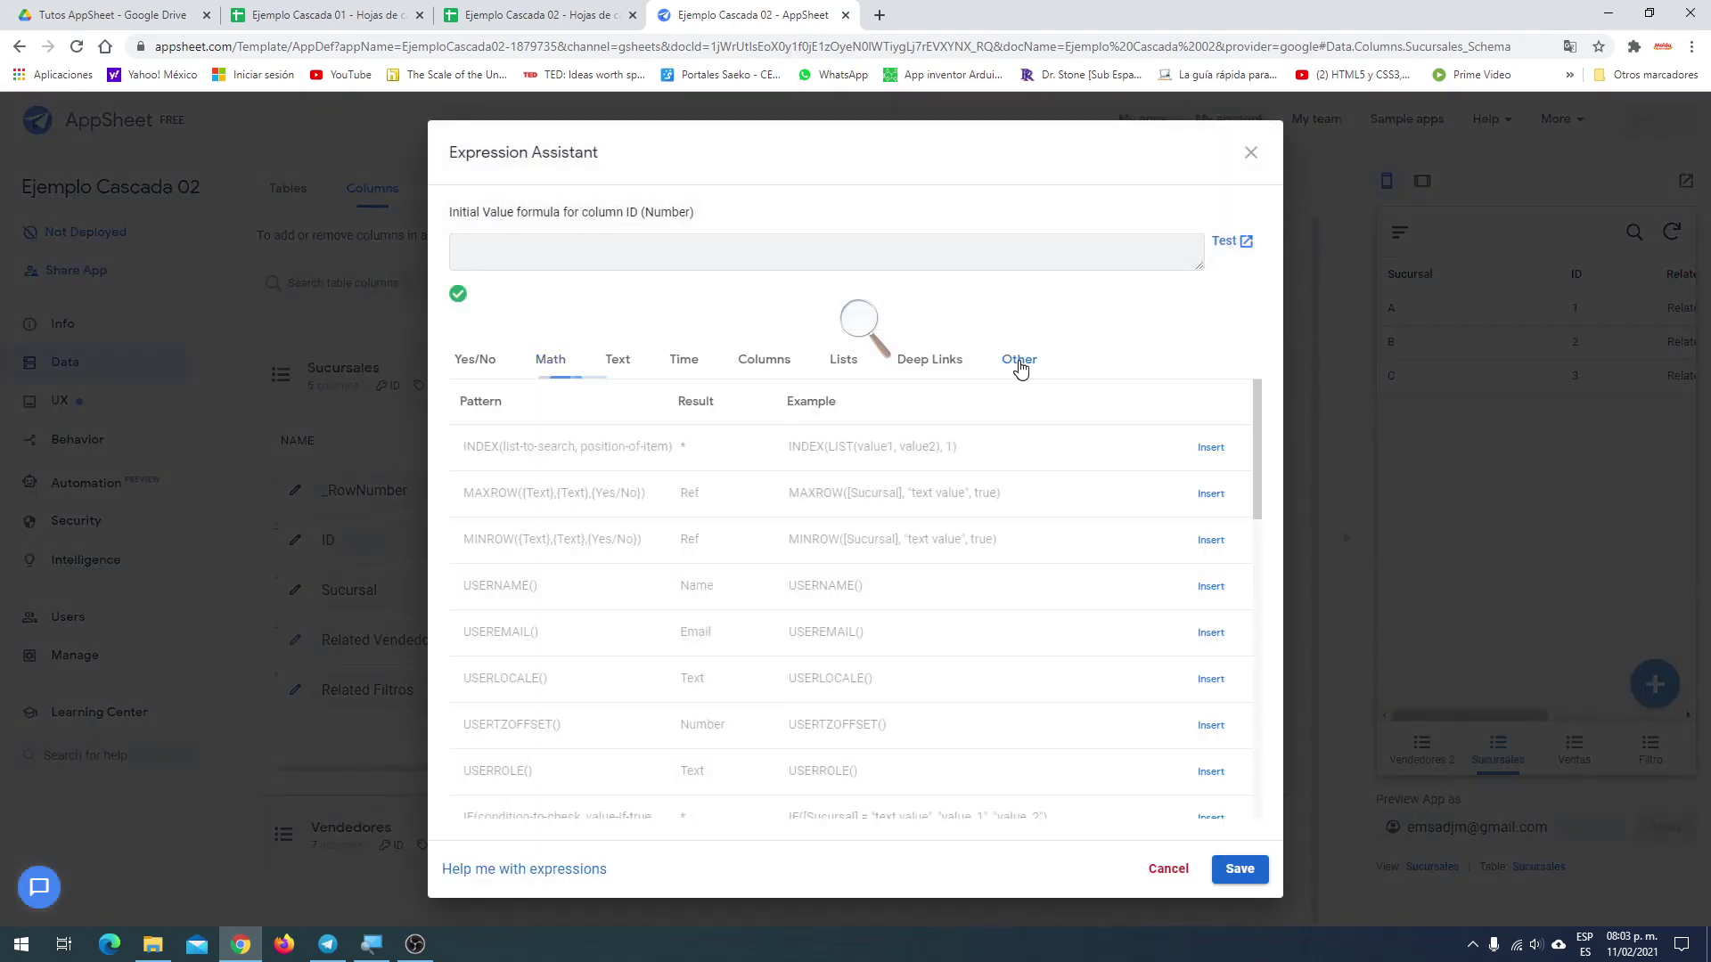
scroll(649, 610, down, 5)
click(1210, 649)
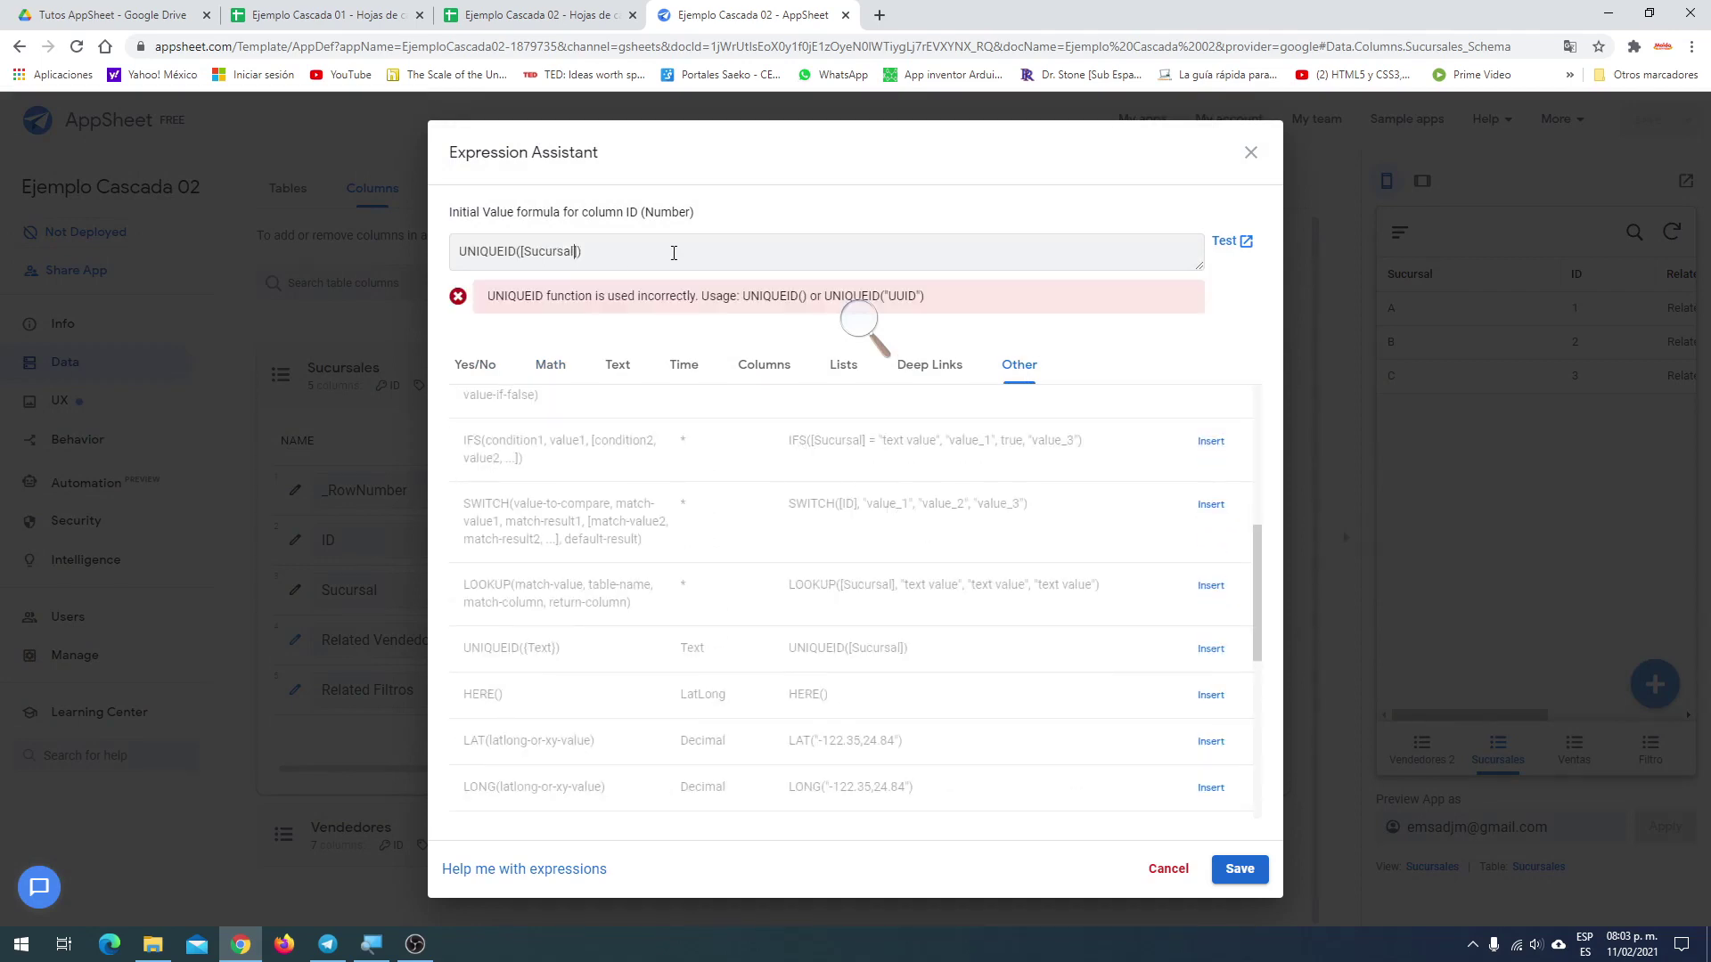
key(BackSpace)
key(BackSpace)
key(BackSpace)
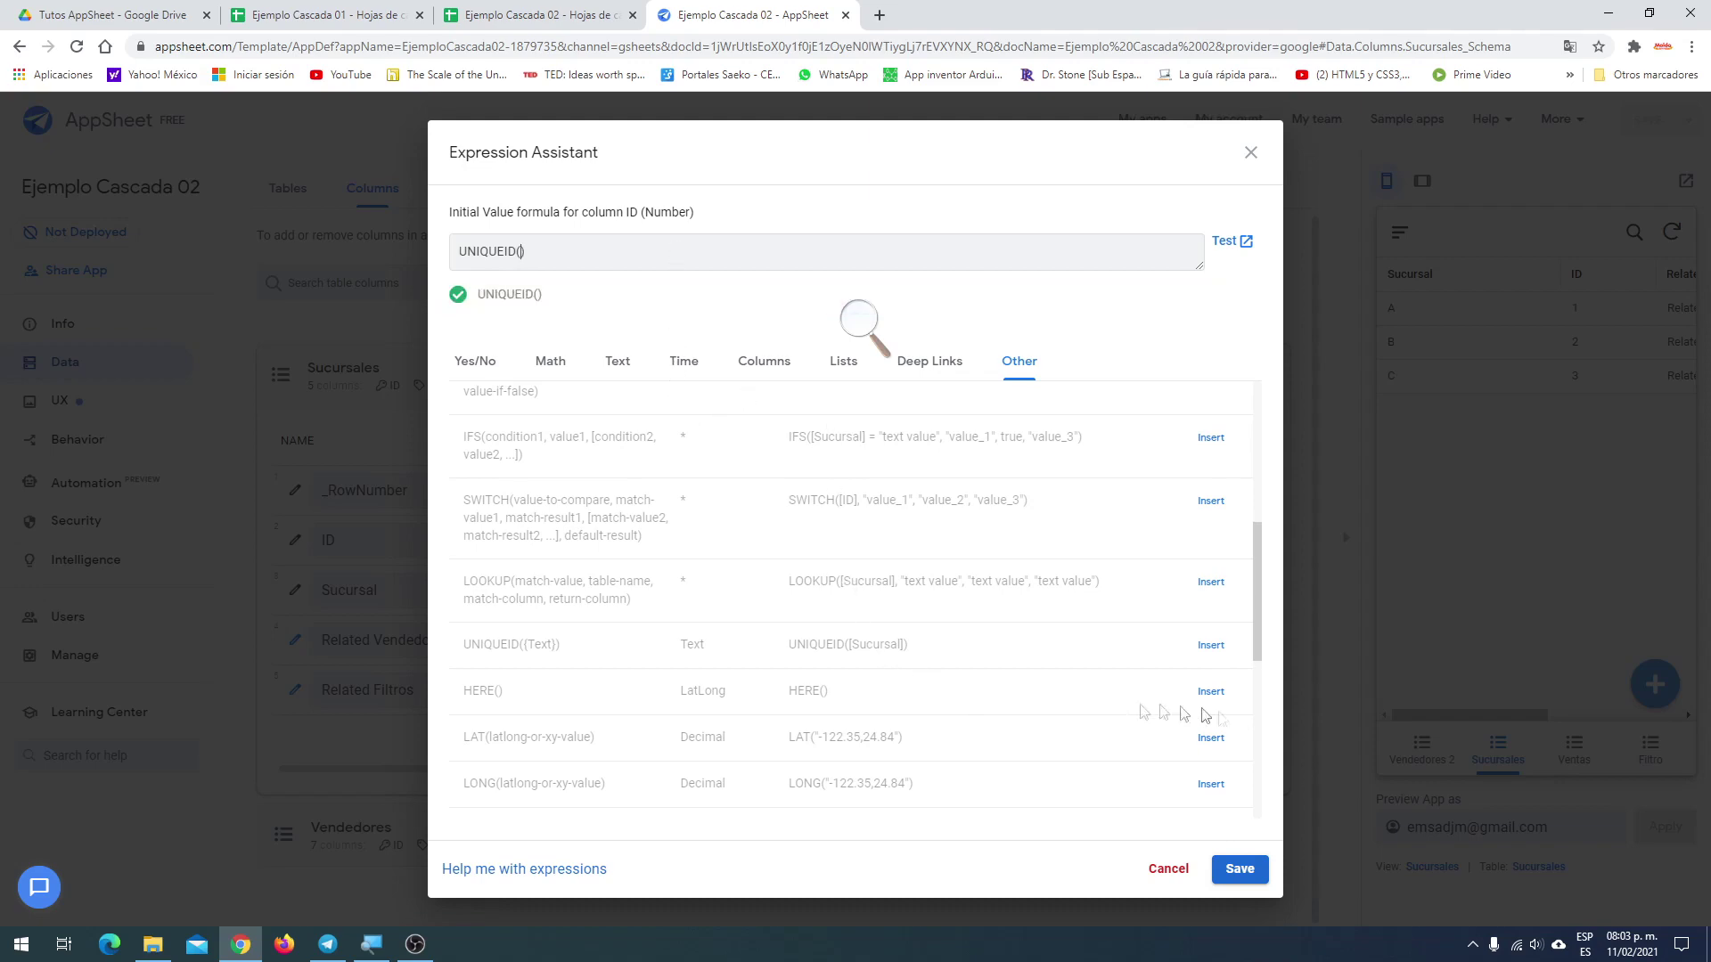
click(1238, 870)
click(1148, 191)
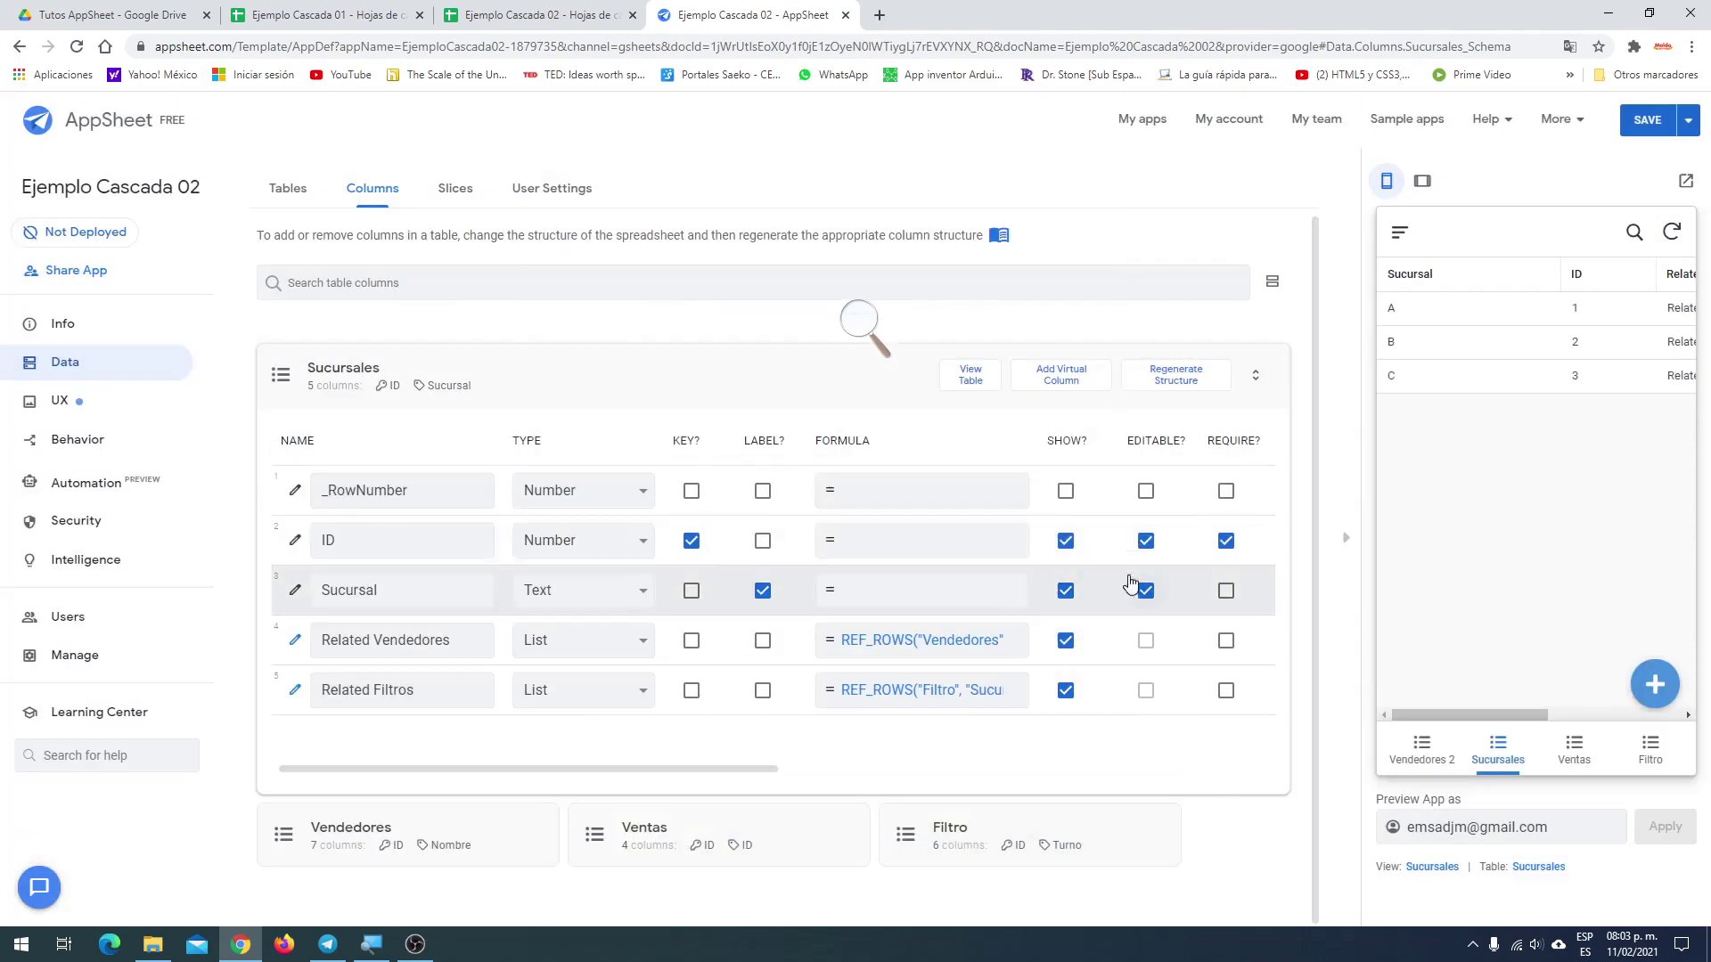
click(1650, 121)
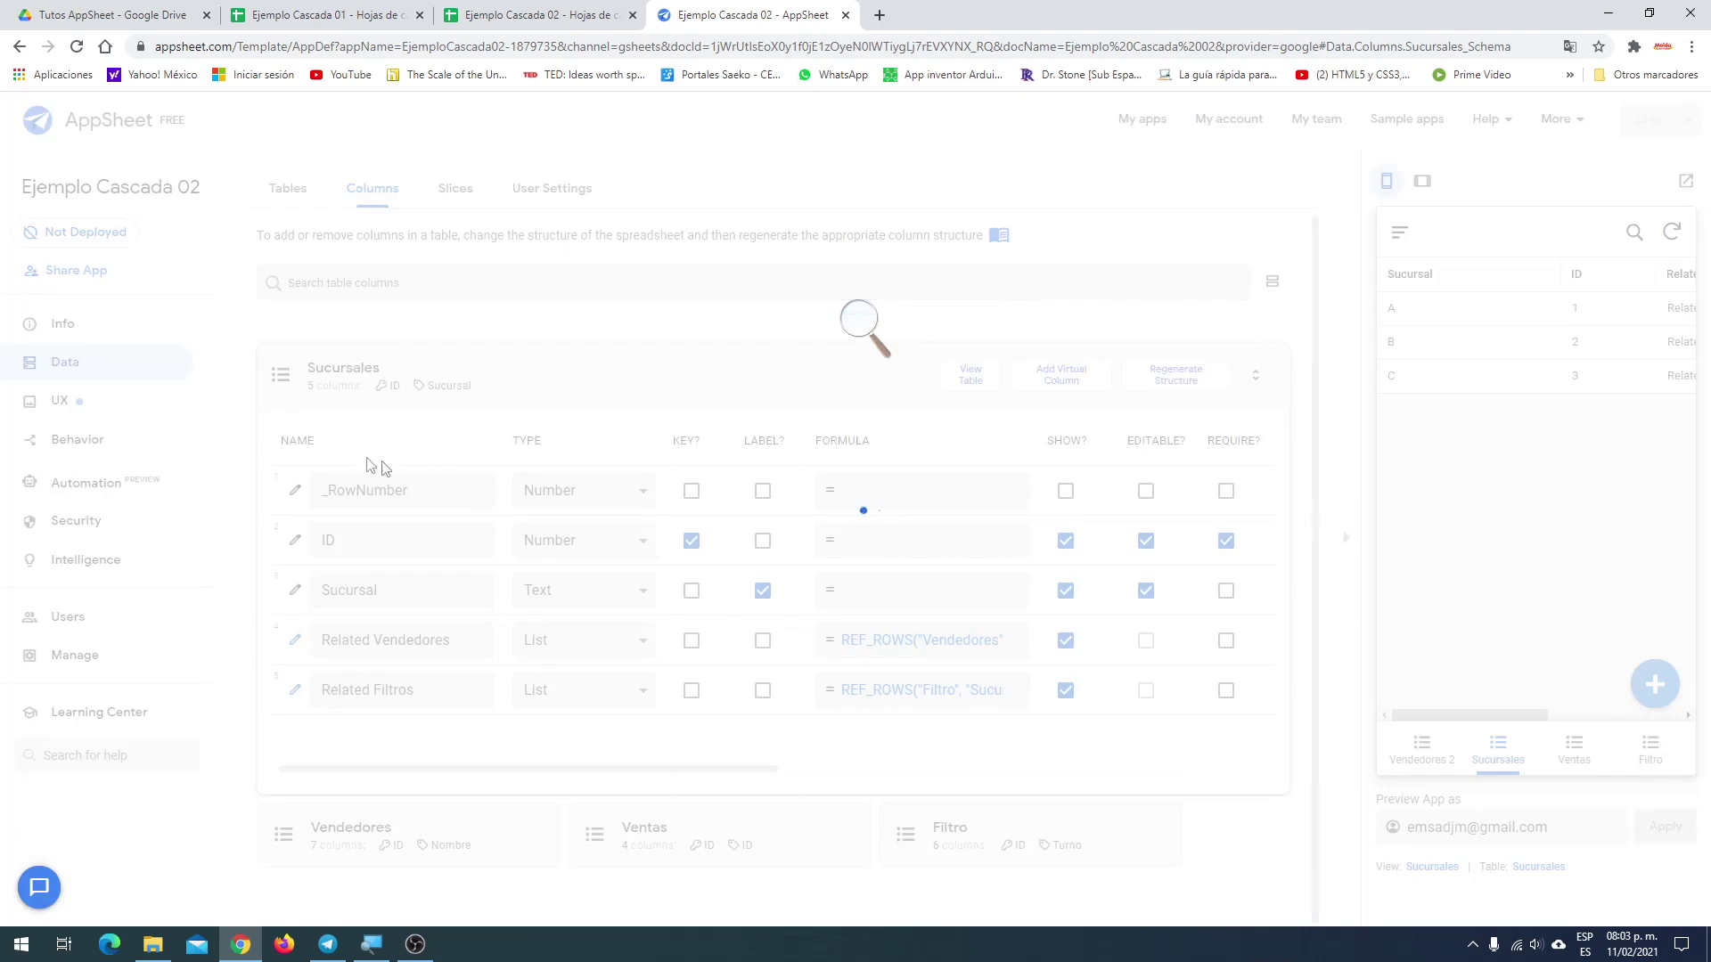
Set the initial value of the Vendedores table's ID column to UNIQUEID() and accept the column changes
click(593, 394)
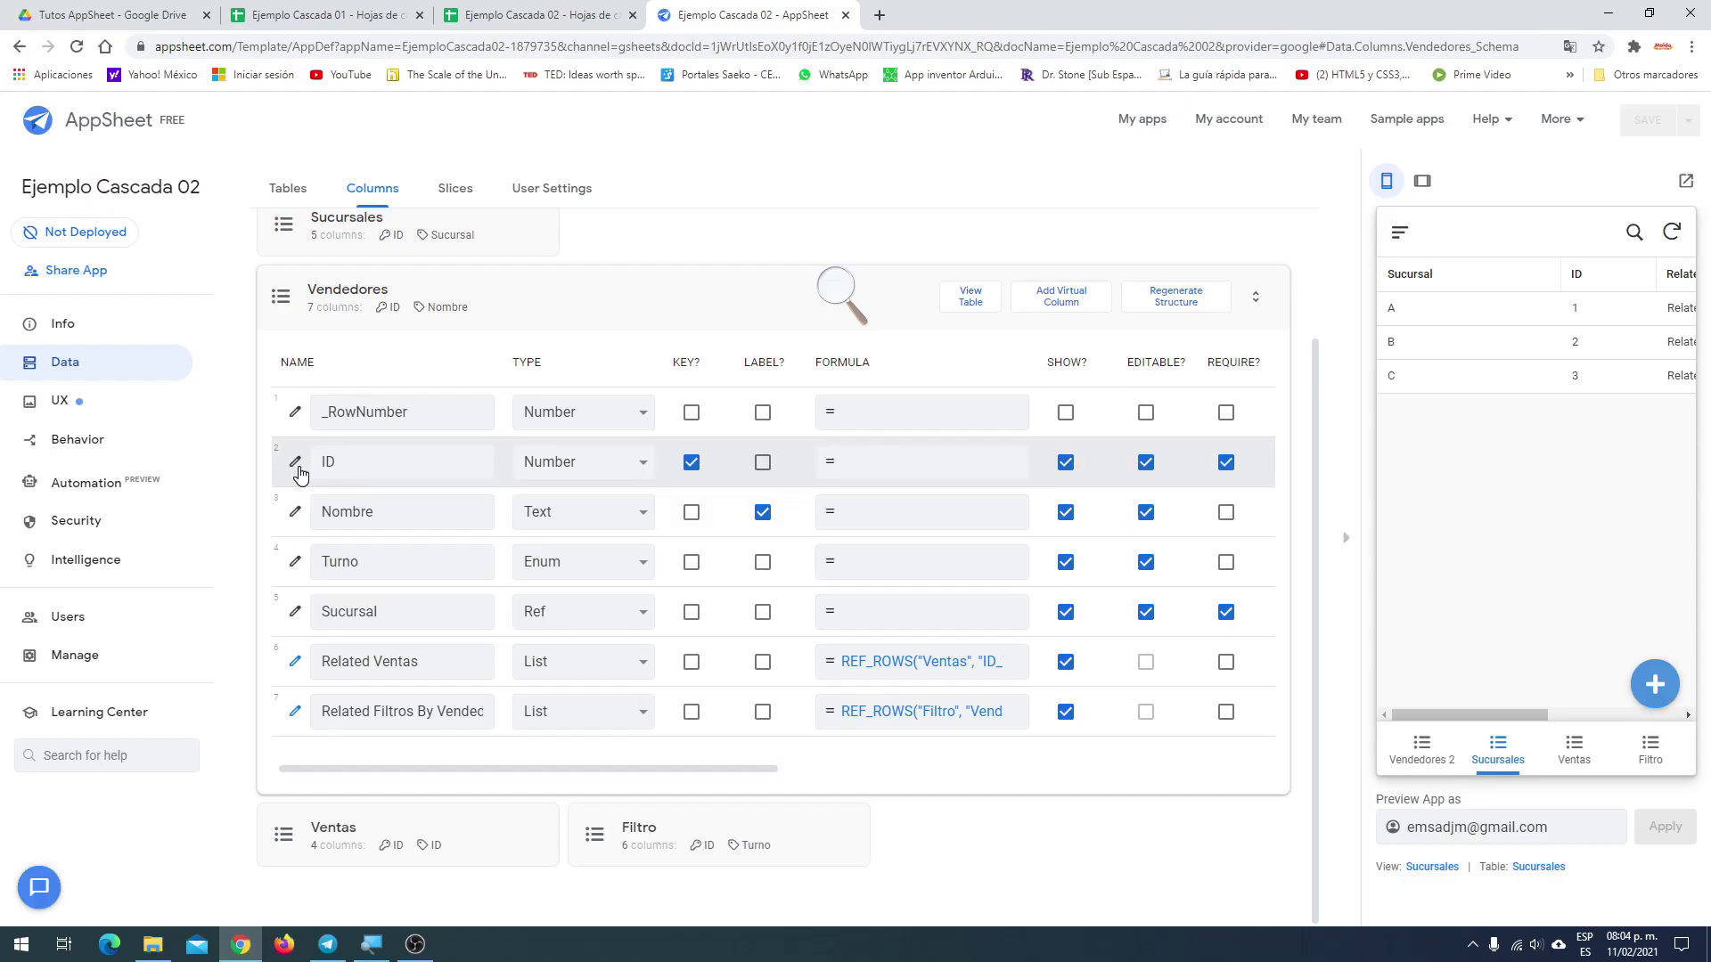
click(295, 463)
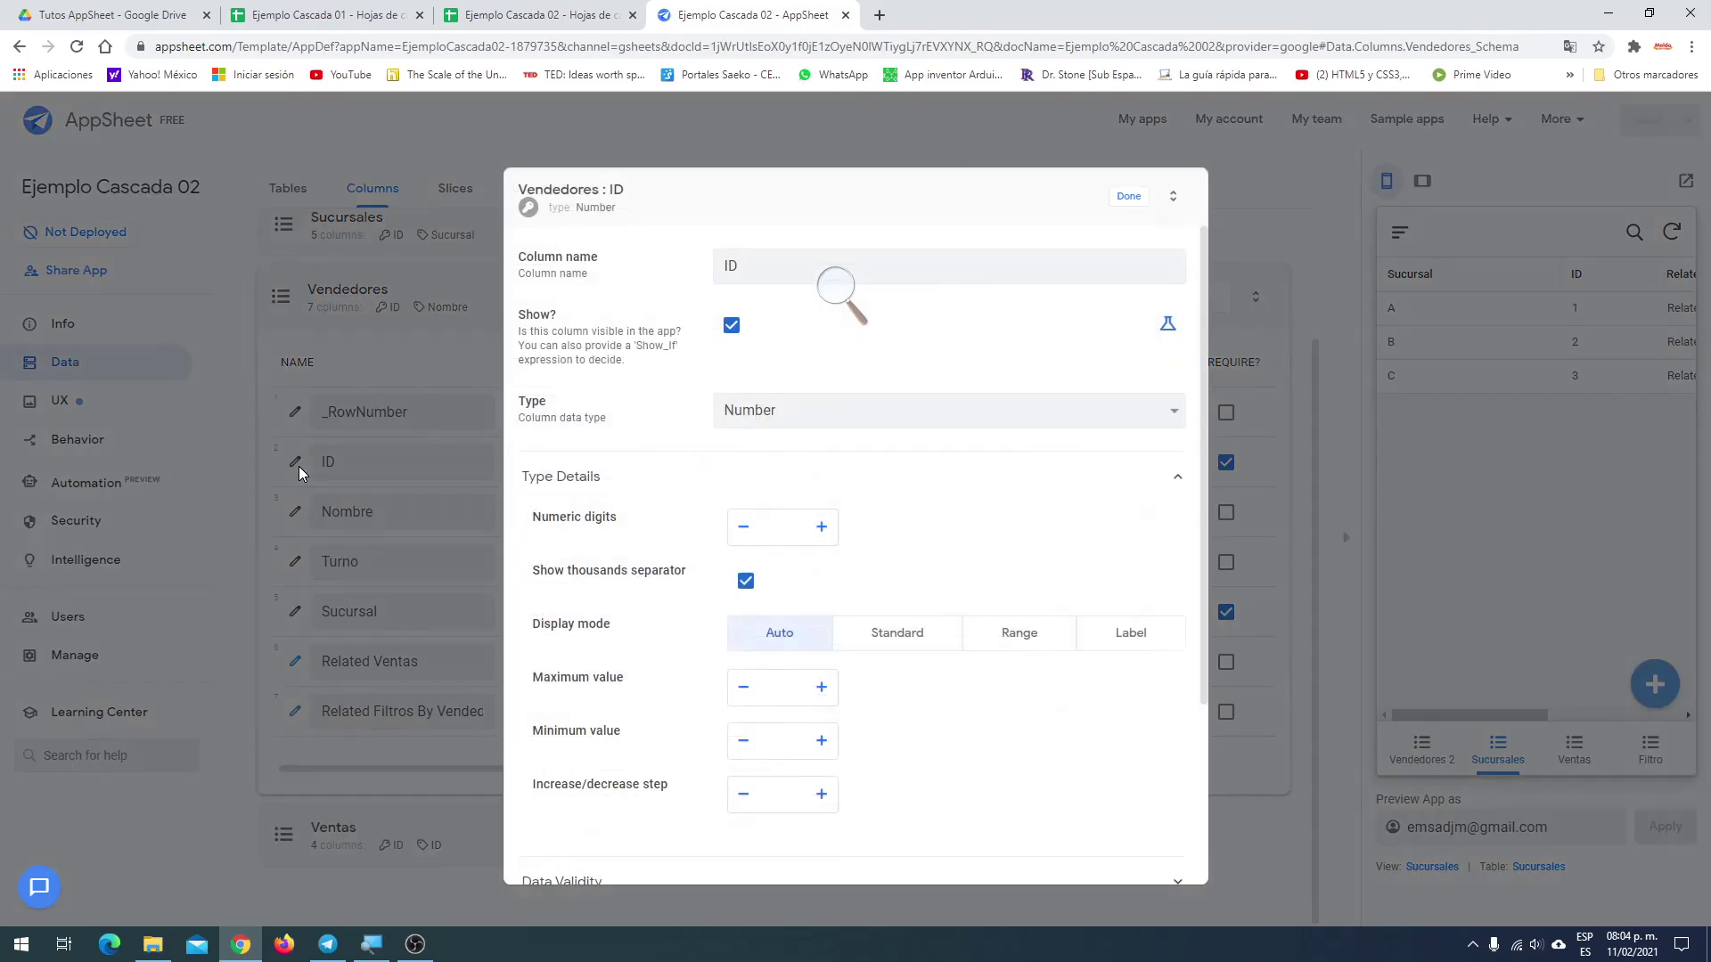
scroll(740, 767, down, 2)
click(569, 755)
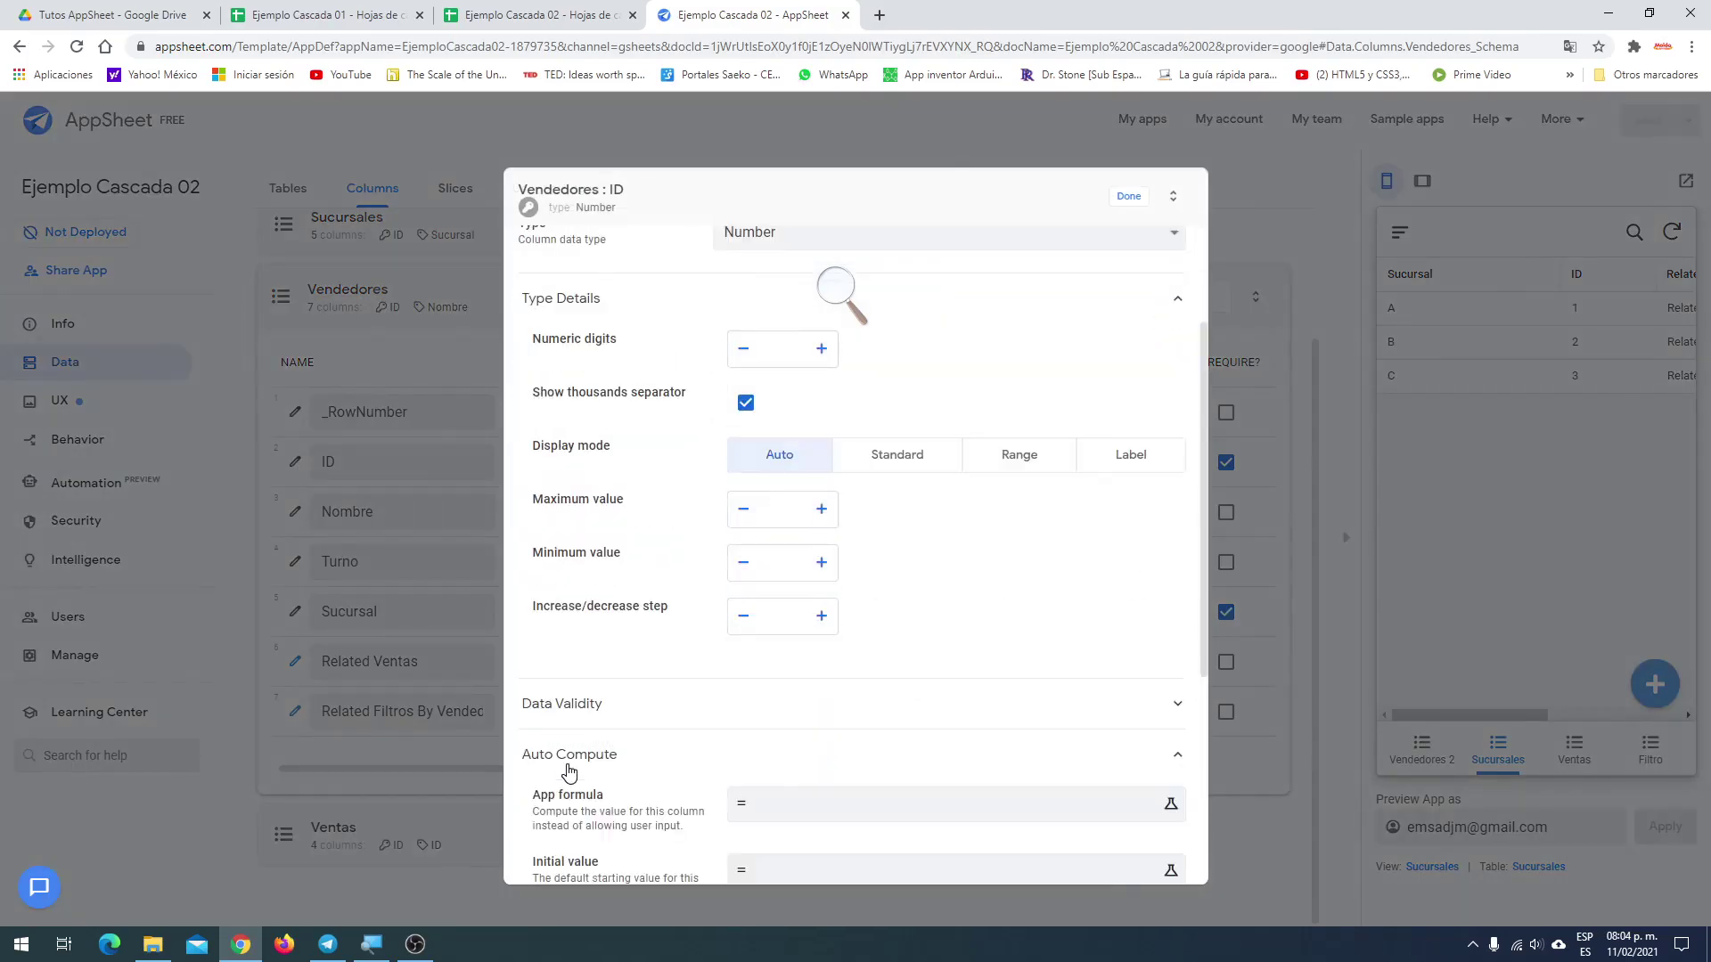
scroll(761, 780, down, 2)
click(784, 702)
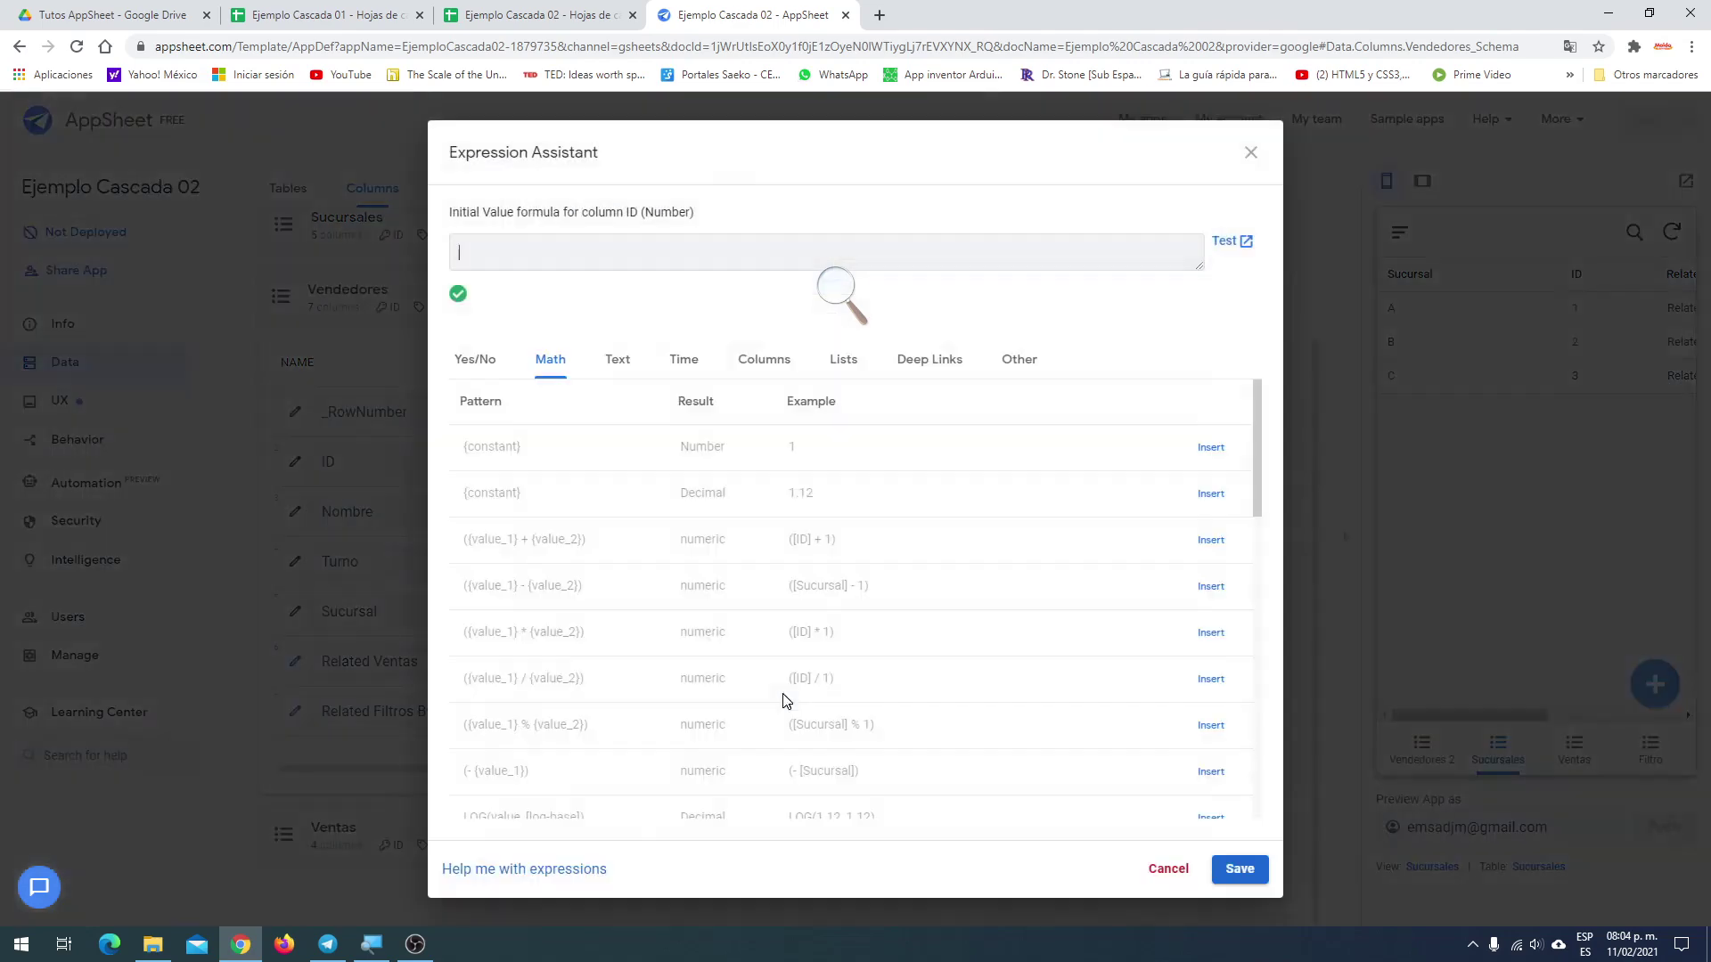
click(1020, 361)
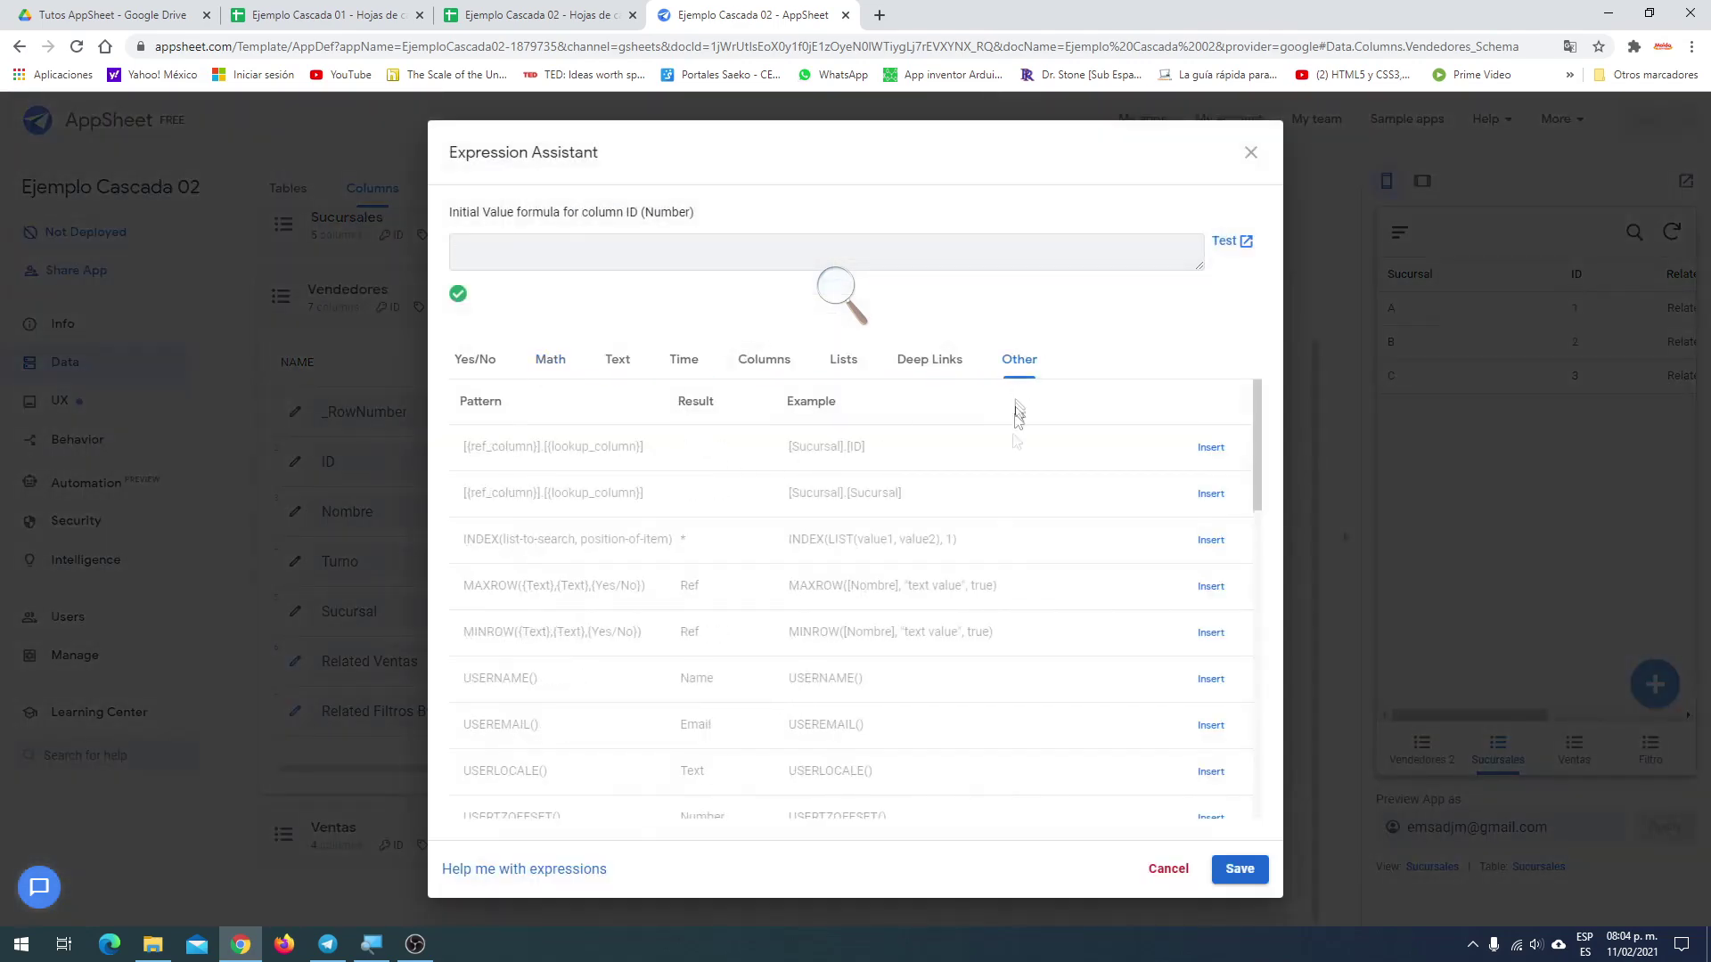
scroll(987, 557, down, 2)
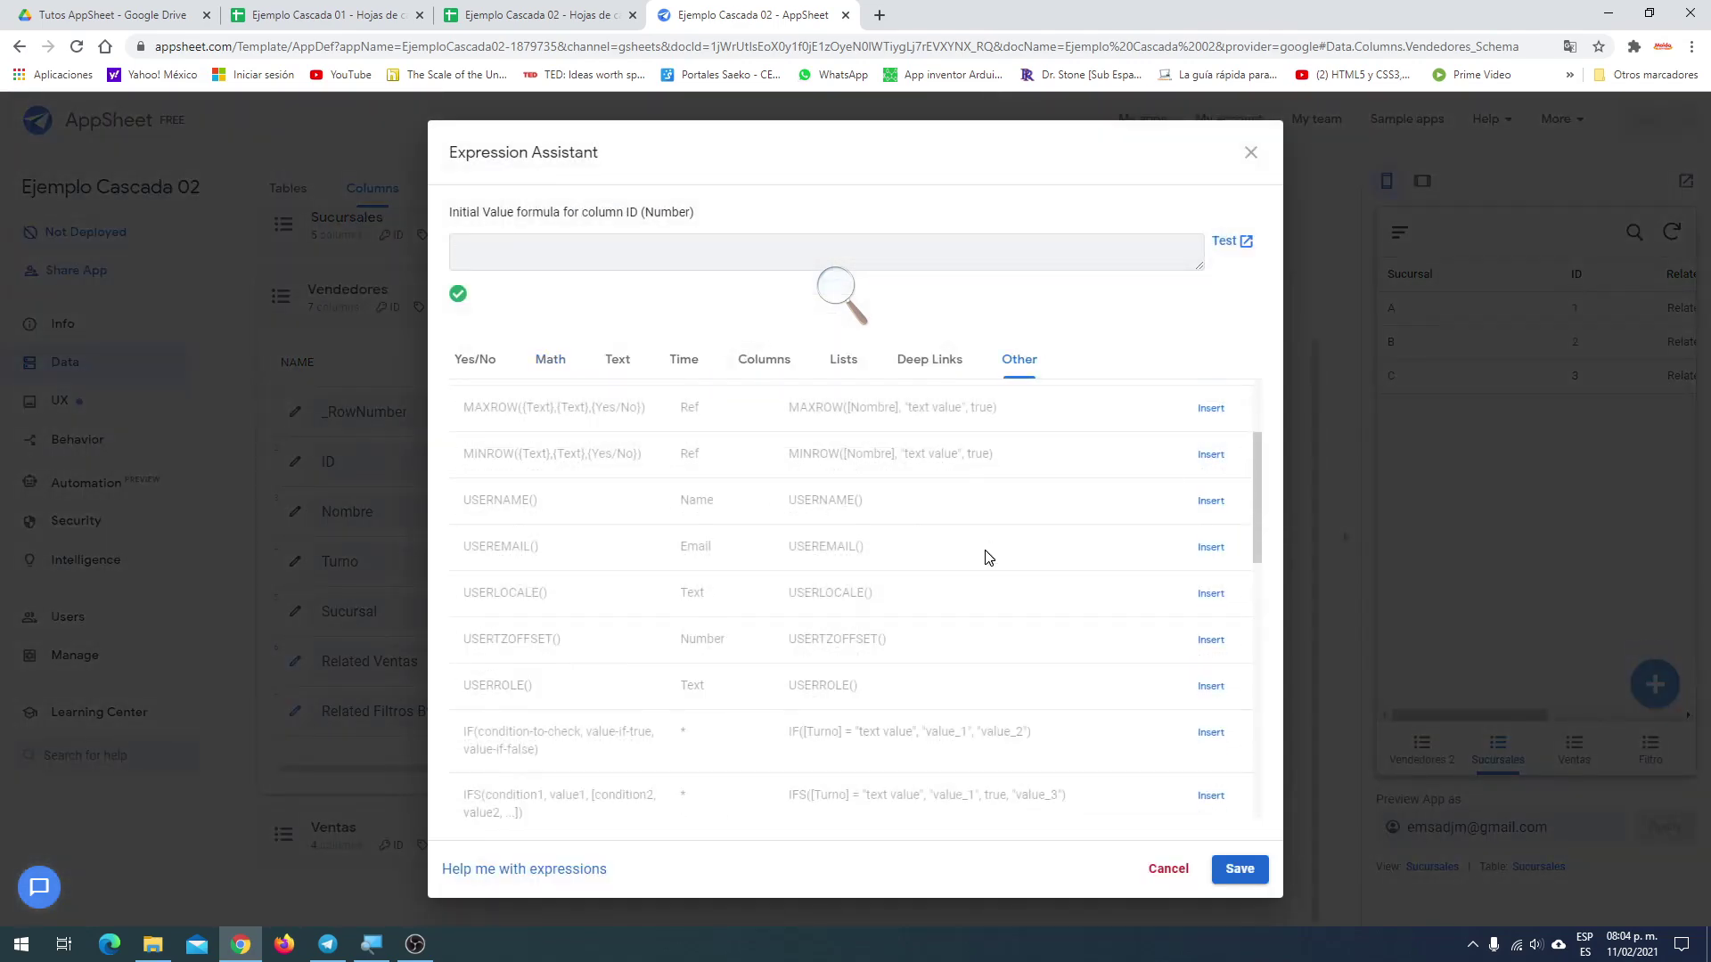
scroll(987, 557, down, 3)
click(1210, 736)
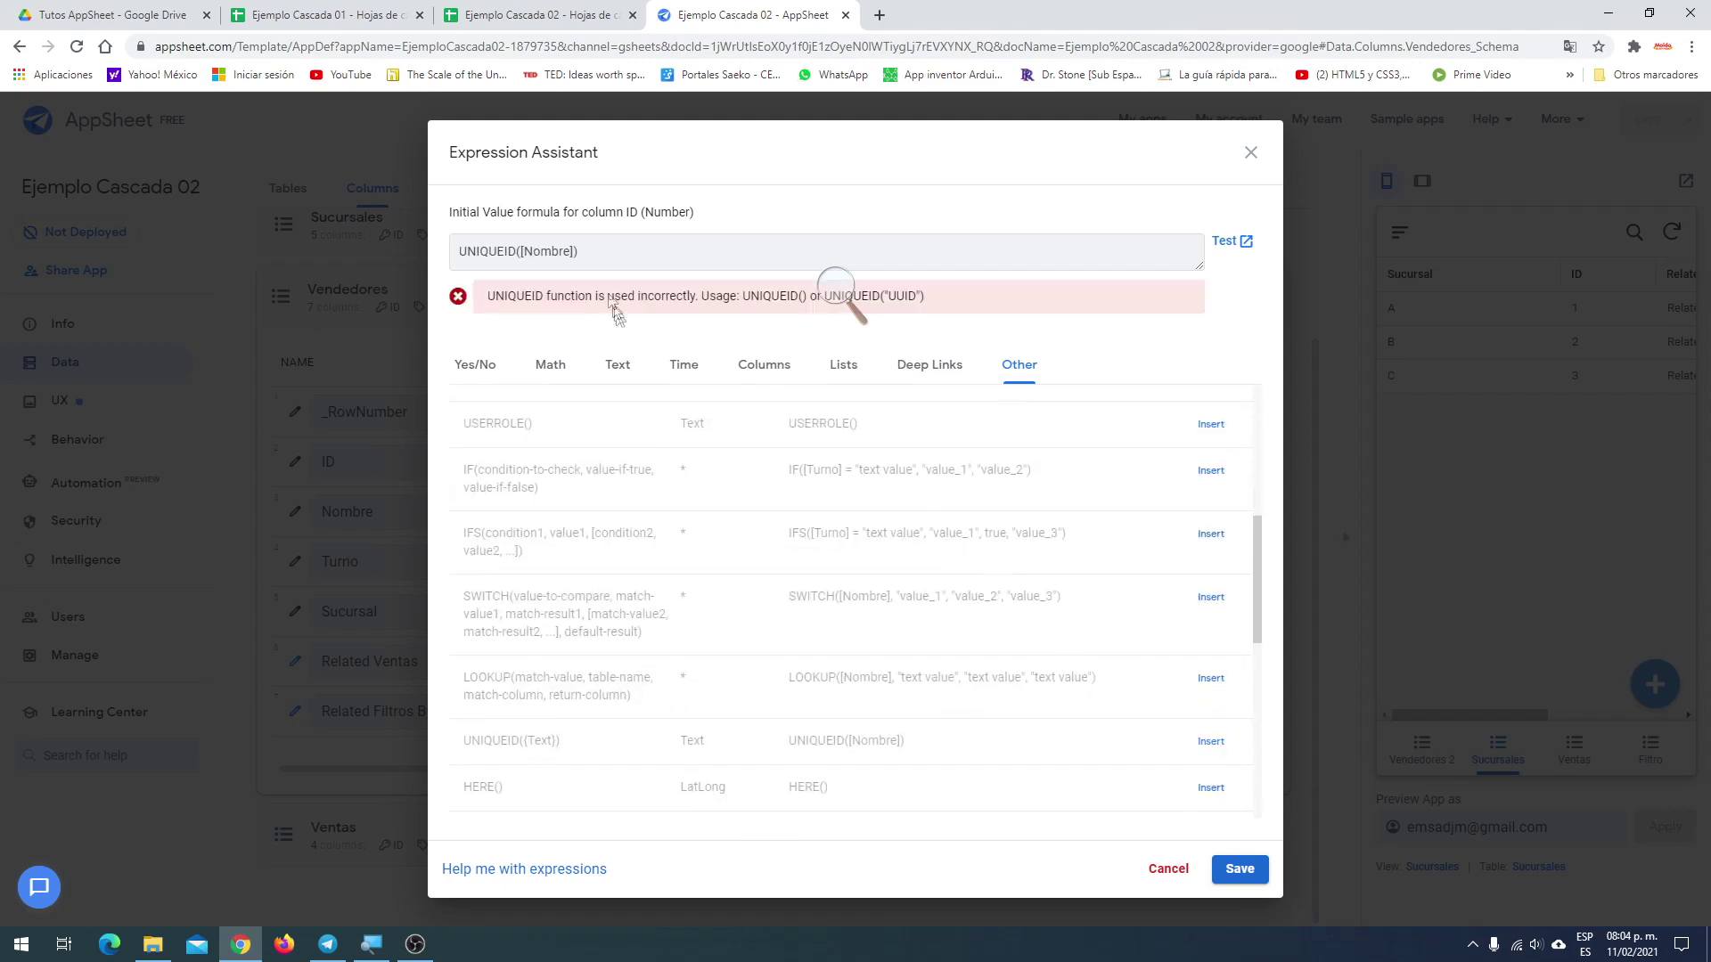
key(Delete)
key(BackSpace)
key(BackSpace)
key(BackSpace)
key(BackSpace)
key(BackSpace)
key(BackSpace)
key(BackSpace)
click(1252, 880)
click(1128, 201)
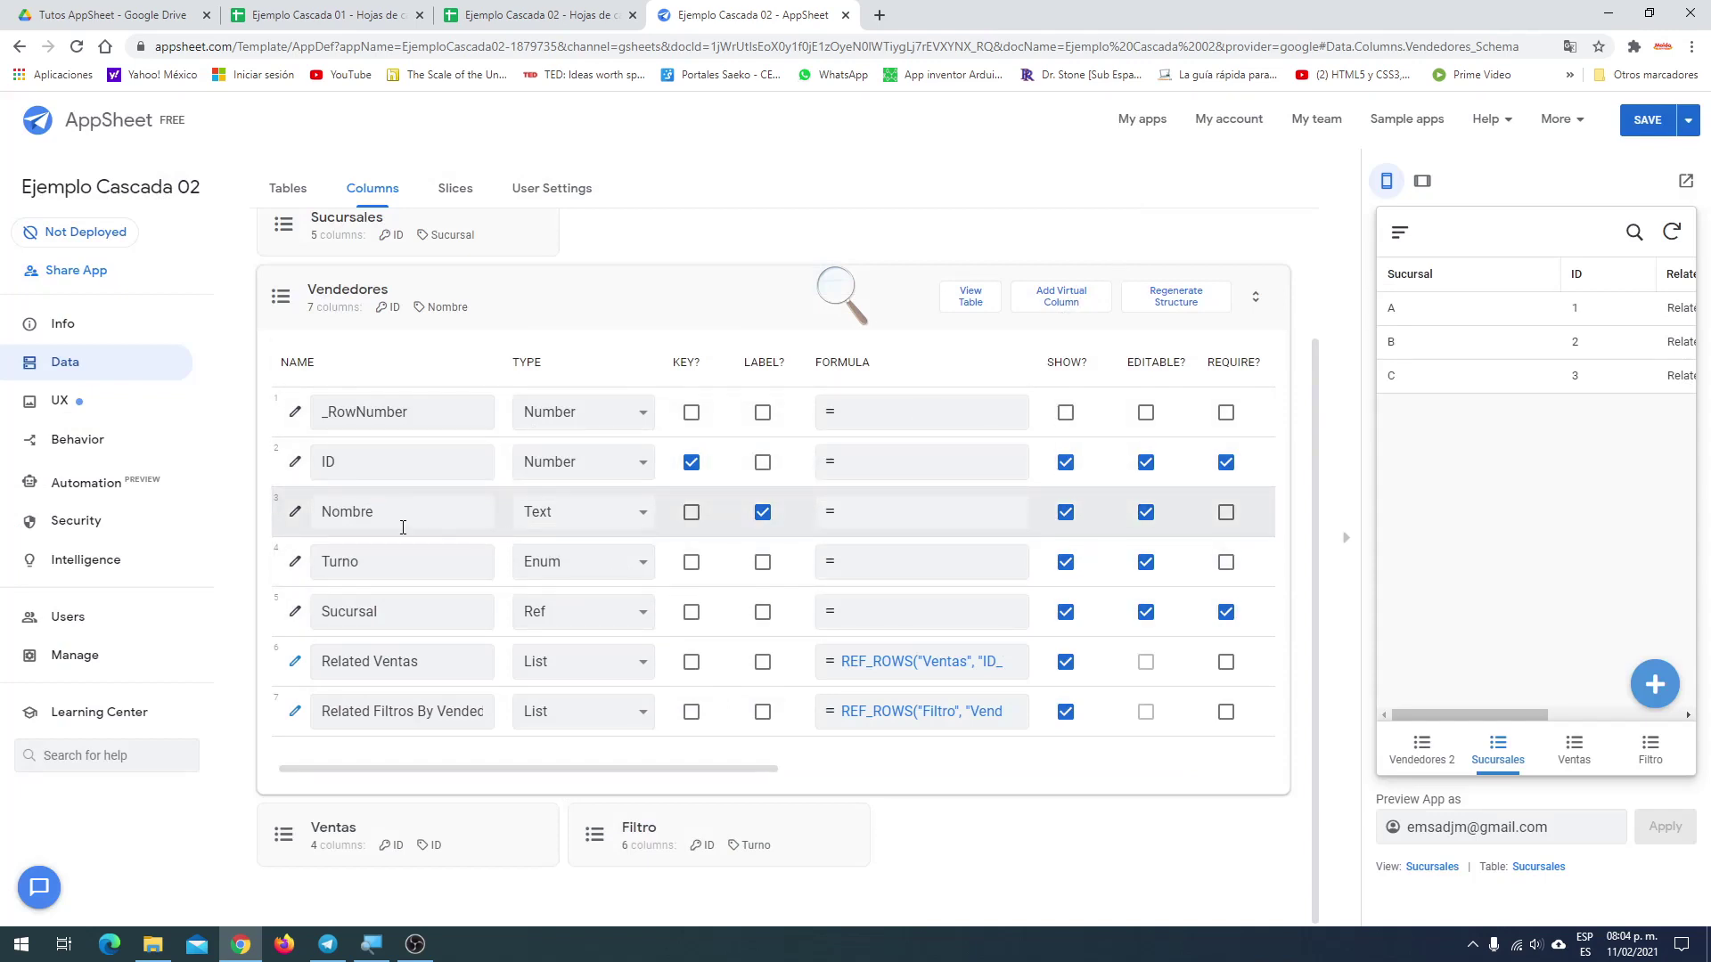
Examine the settings of the Turno and Sucursal columns in the Vendedores table, including the Turno values and the Sucursal source table
click(295, 561)
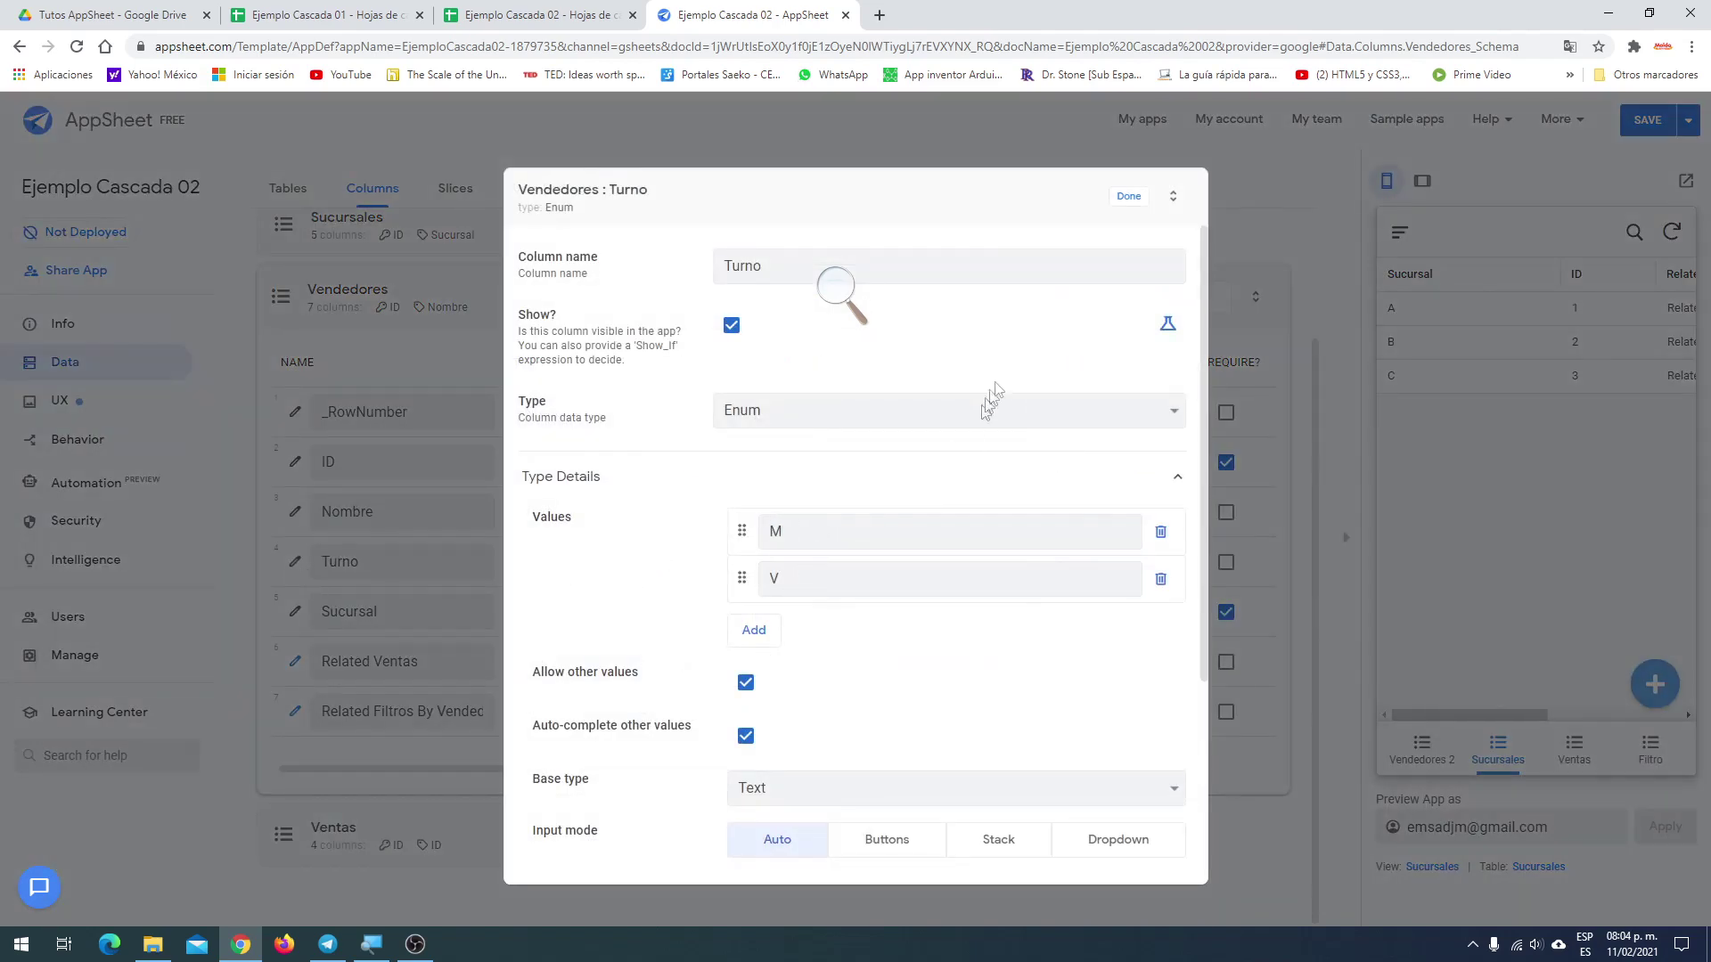
click(1128, 196)
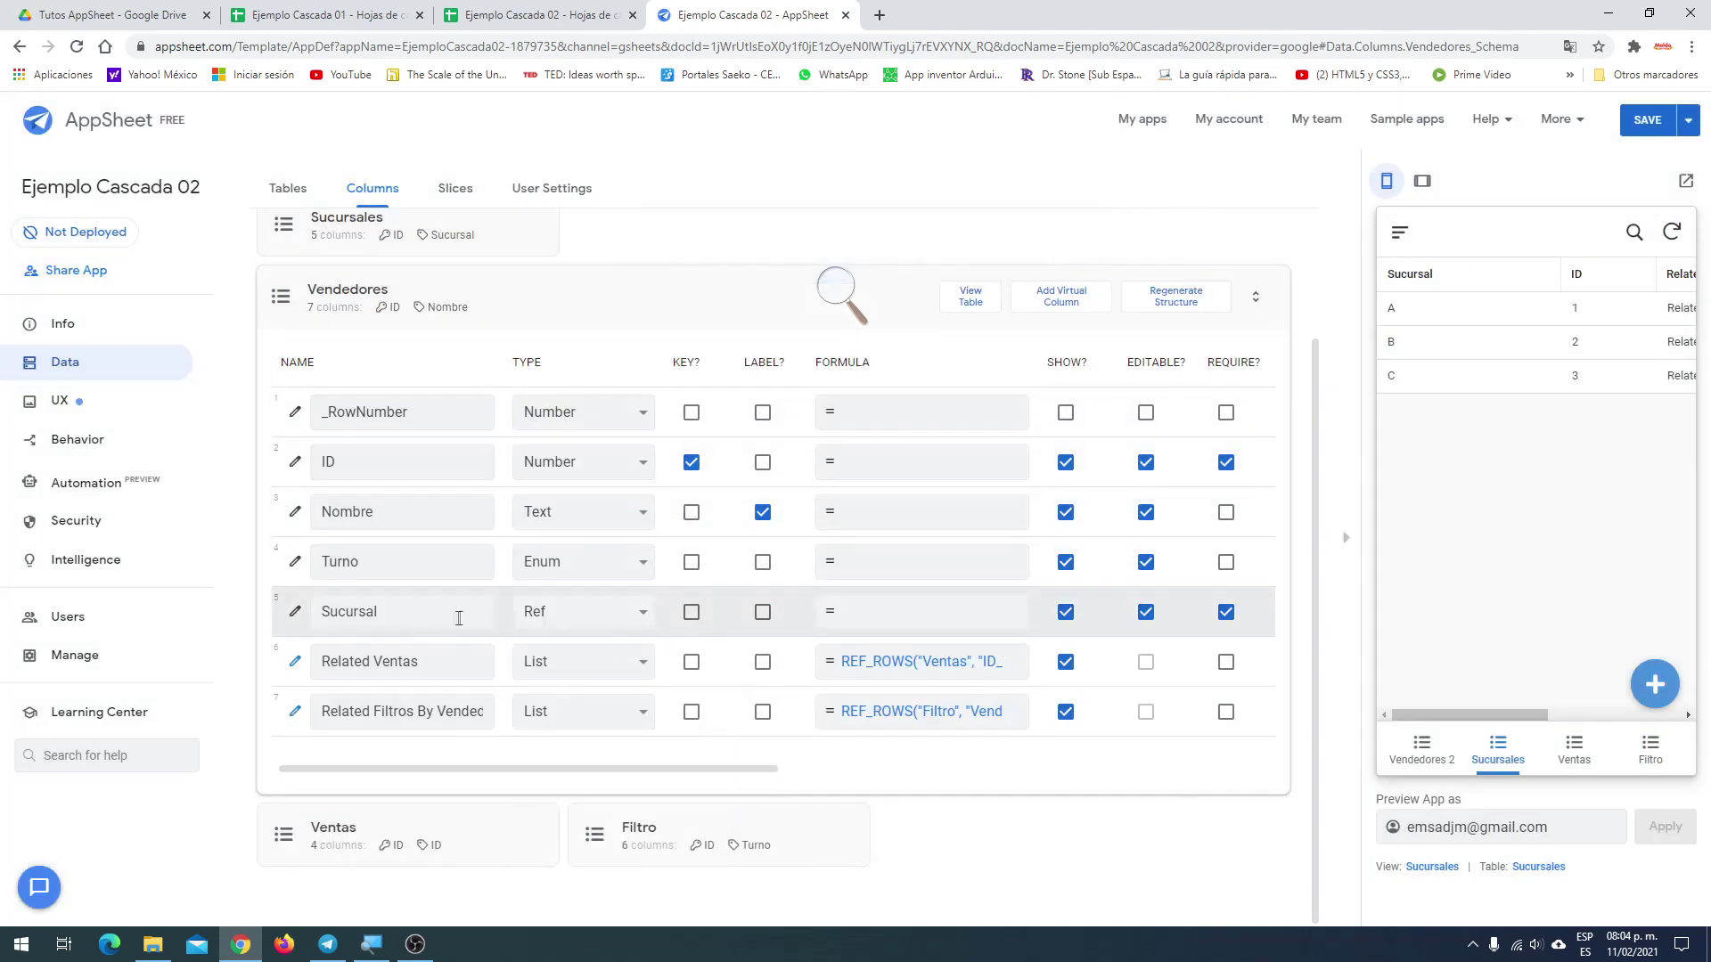
click(295, 611)
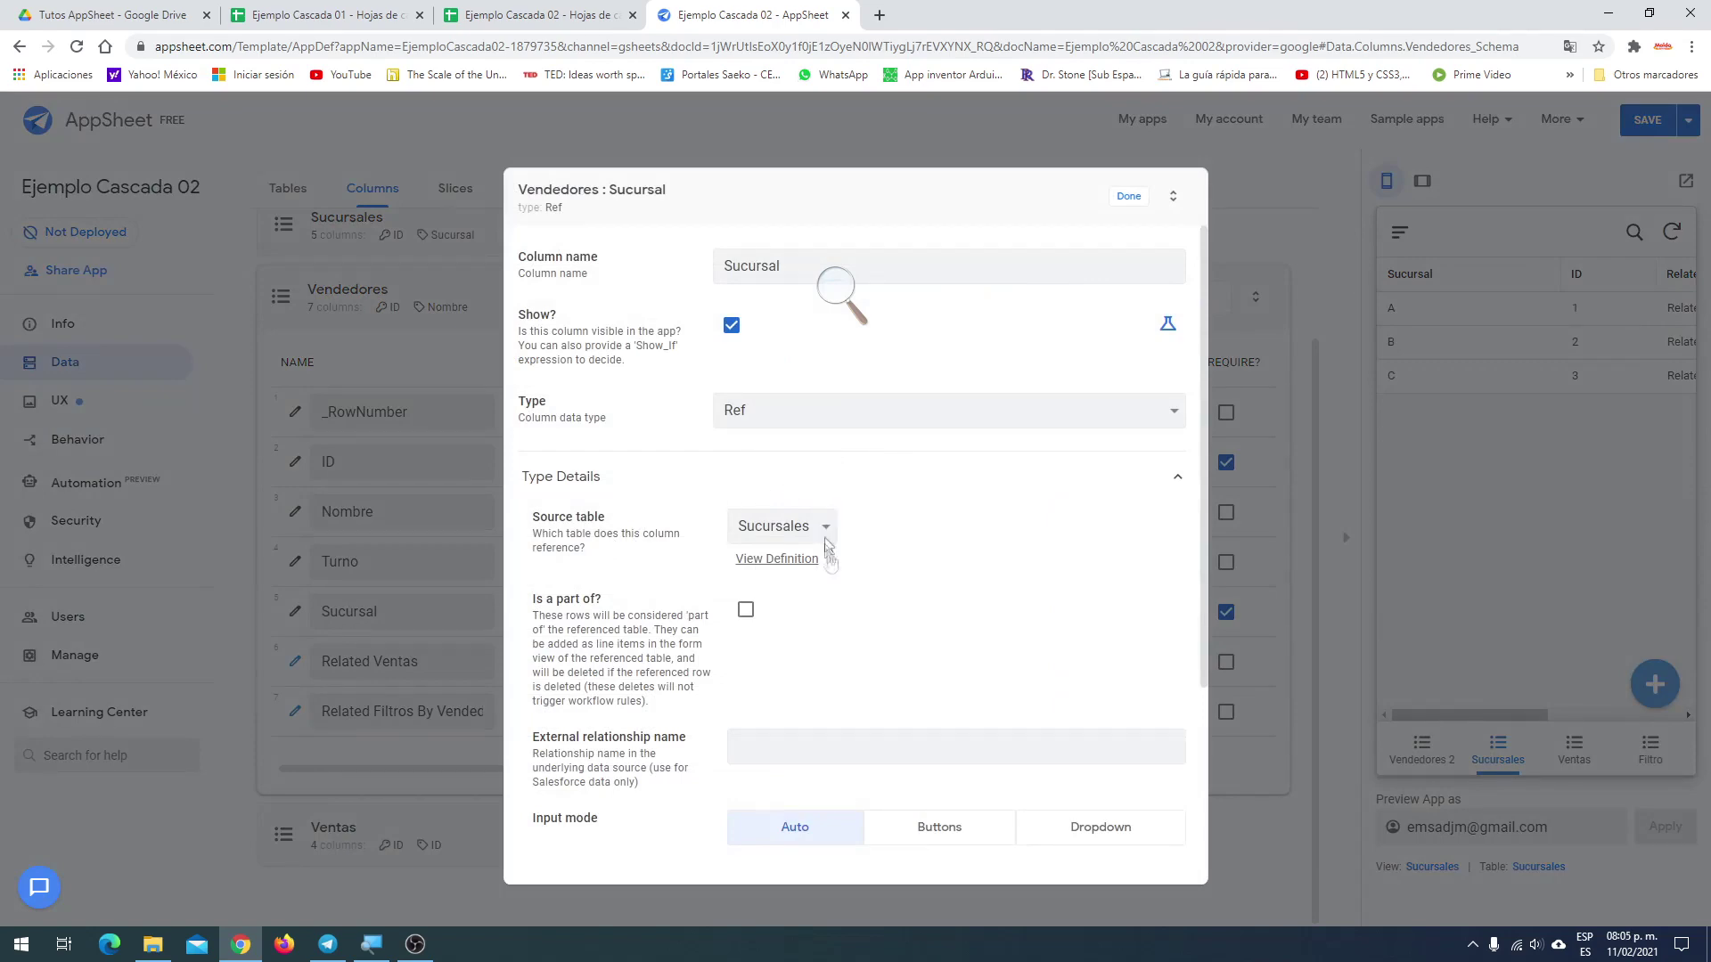
click(1129, 197)
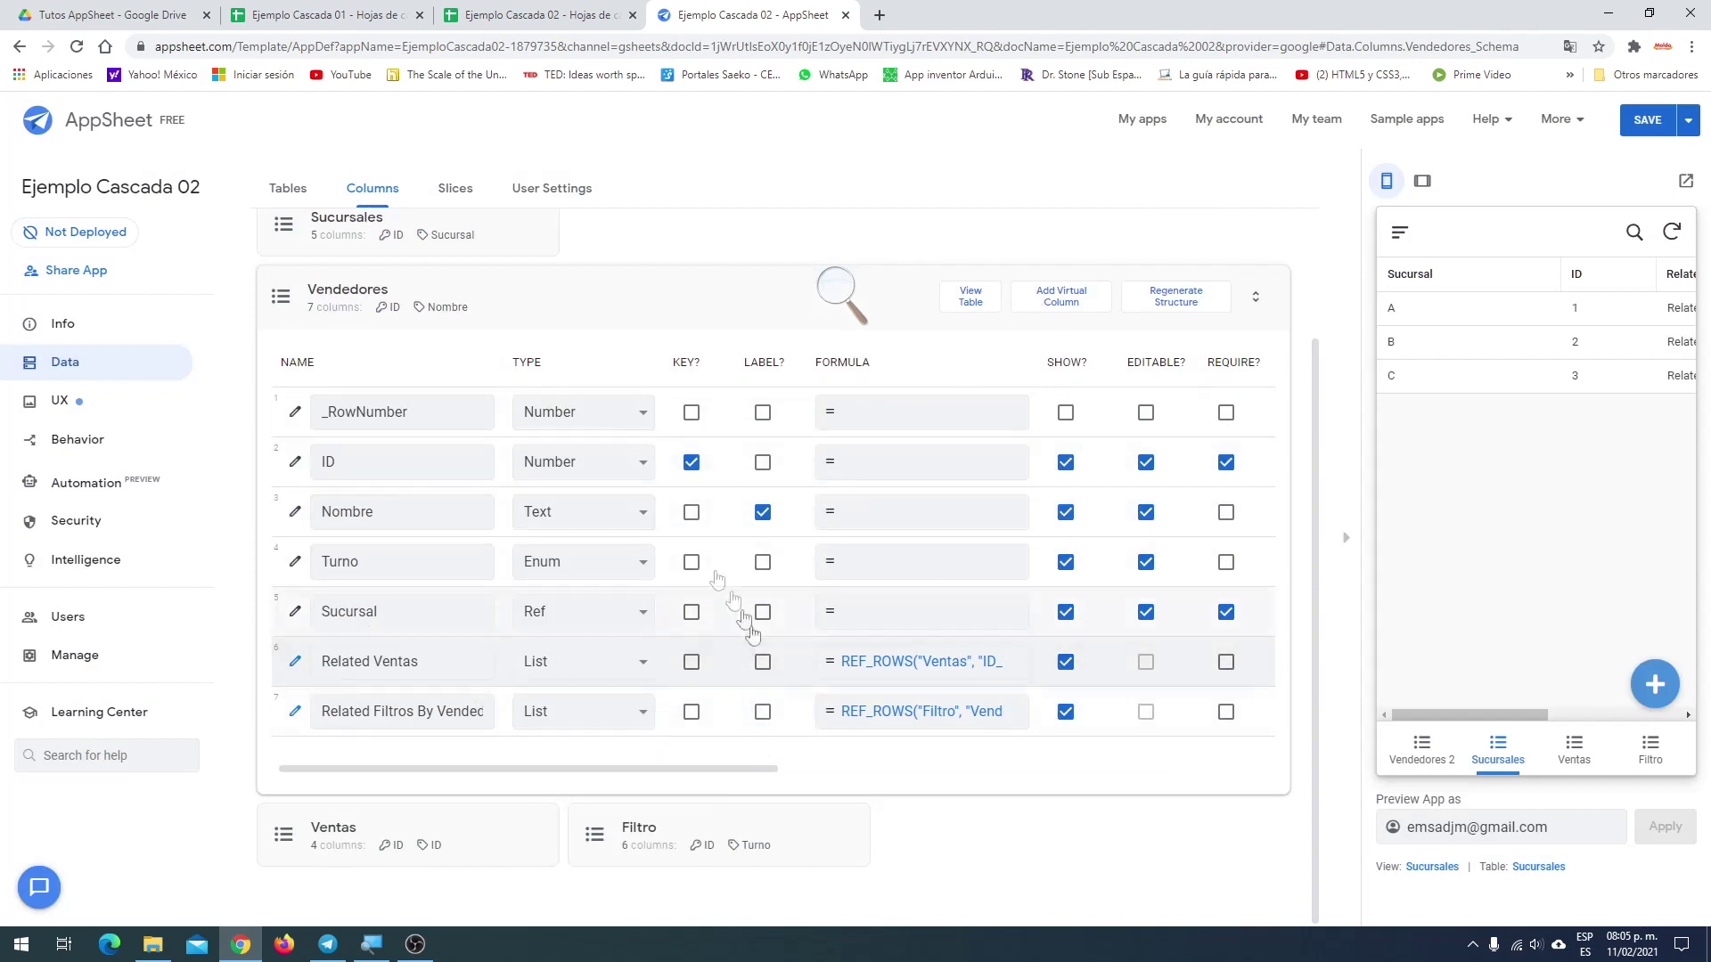
click(282, 310)
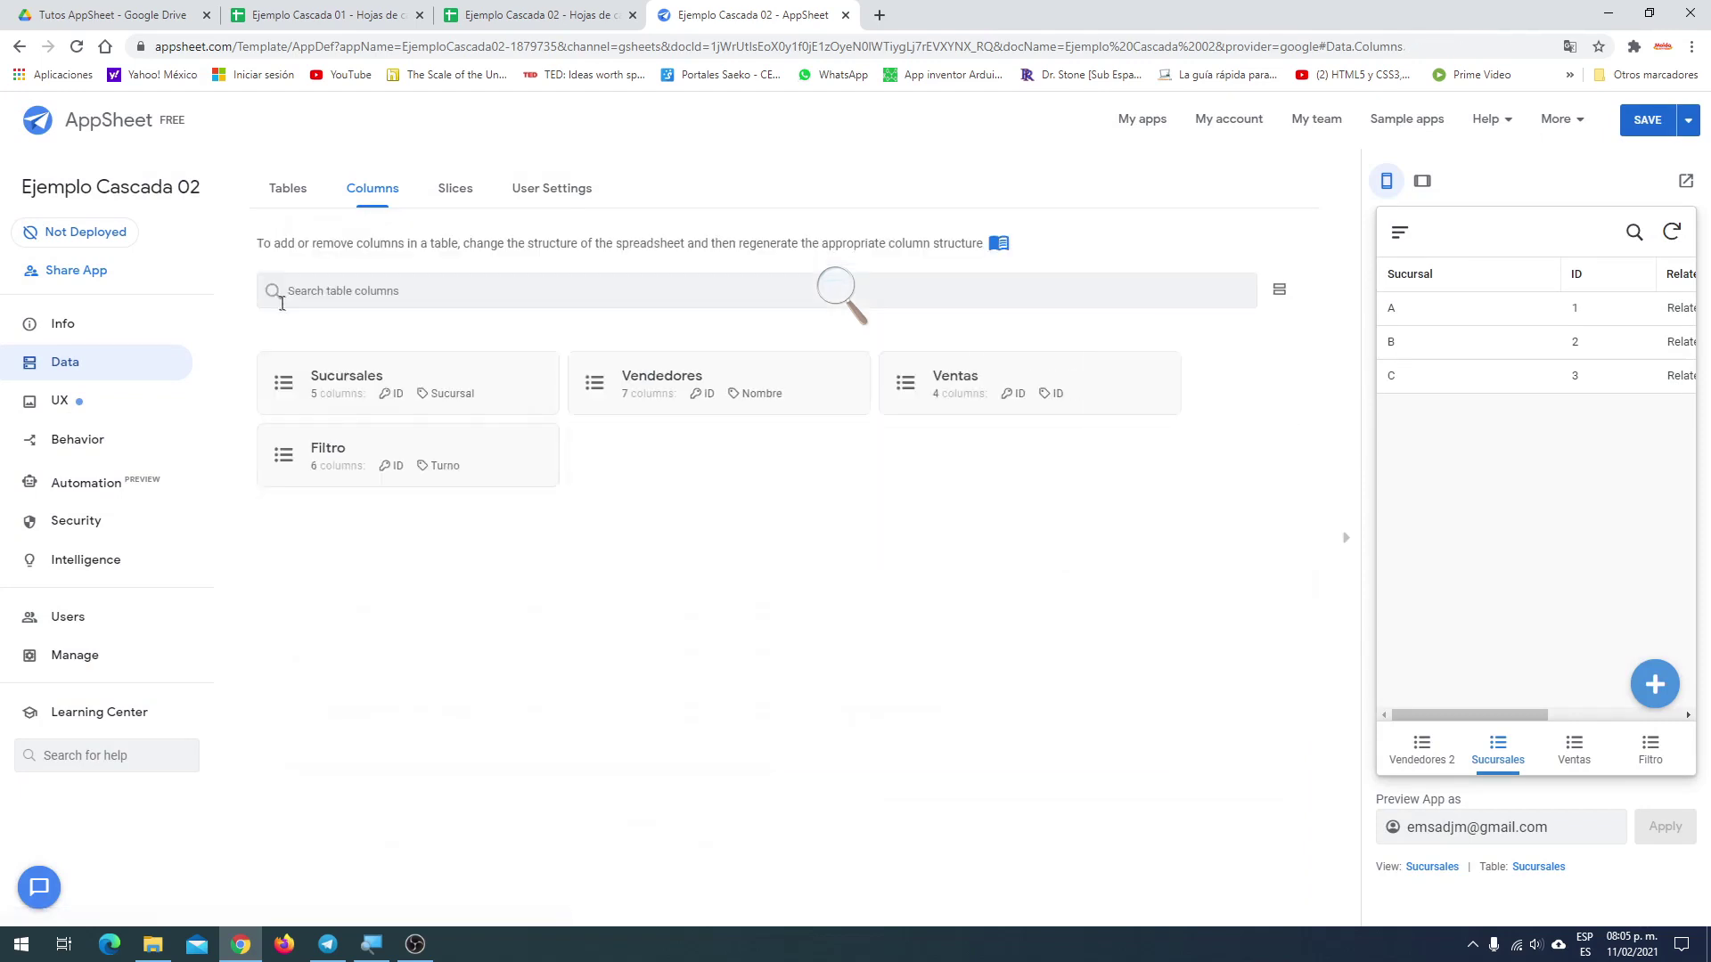
Examine the Ventas table's column structure and the source table referenced by its ID_Vendedor column
click(911, 399)
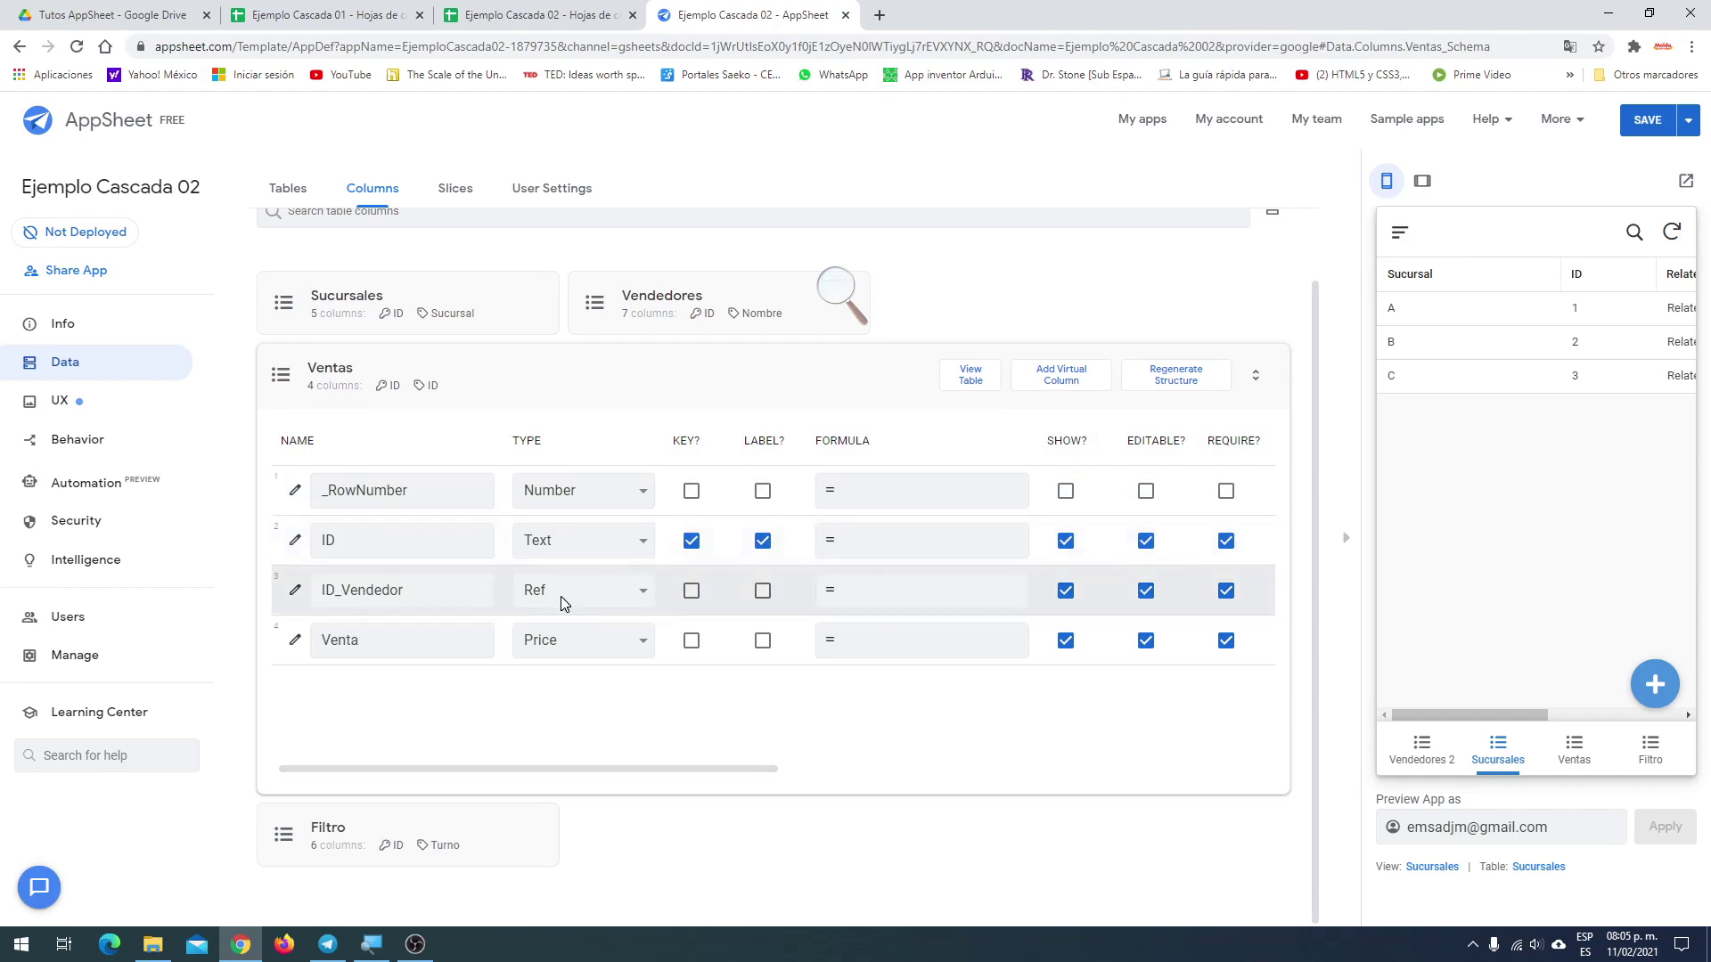
click(295, 590)
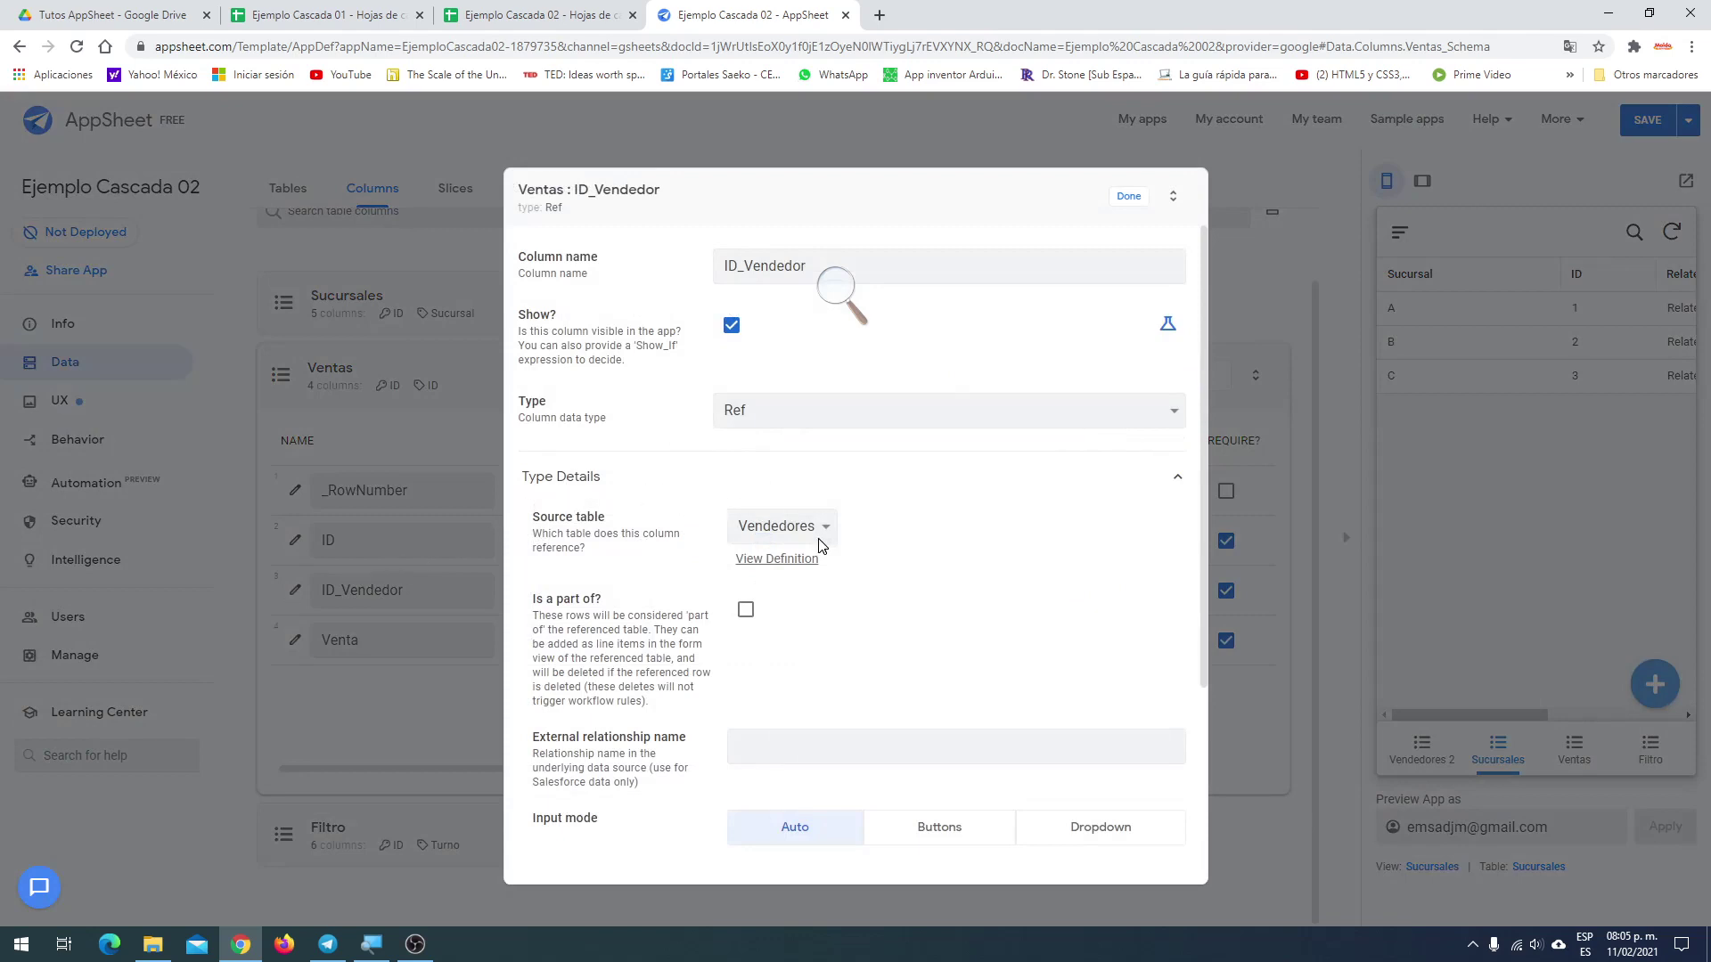
click(1128, 196)
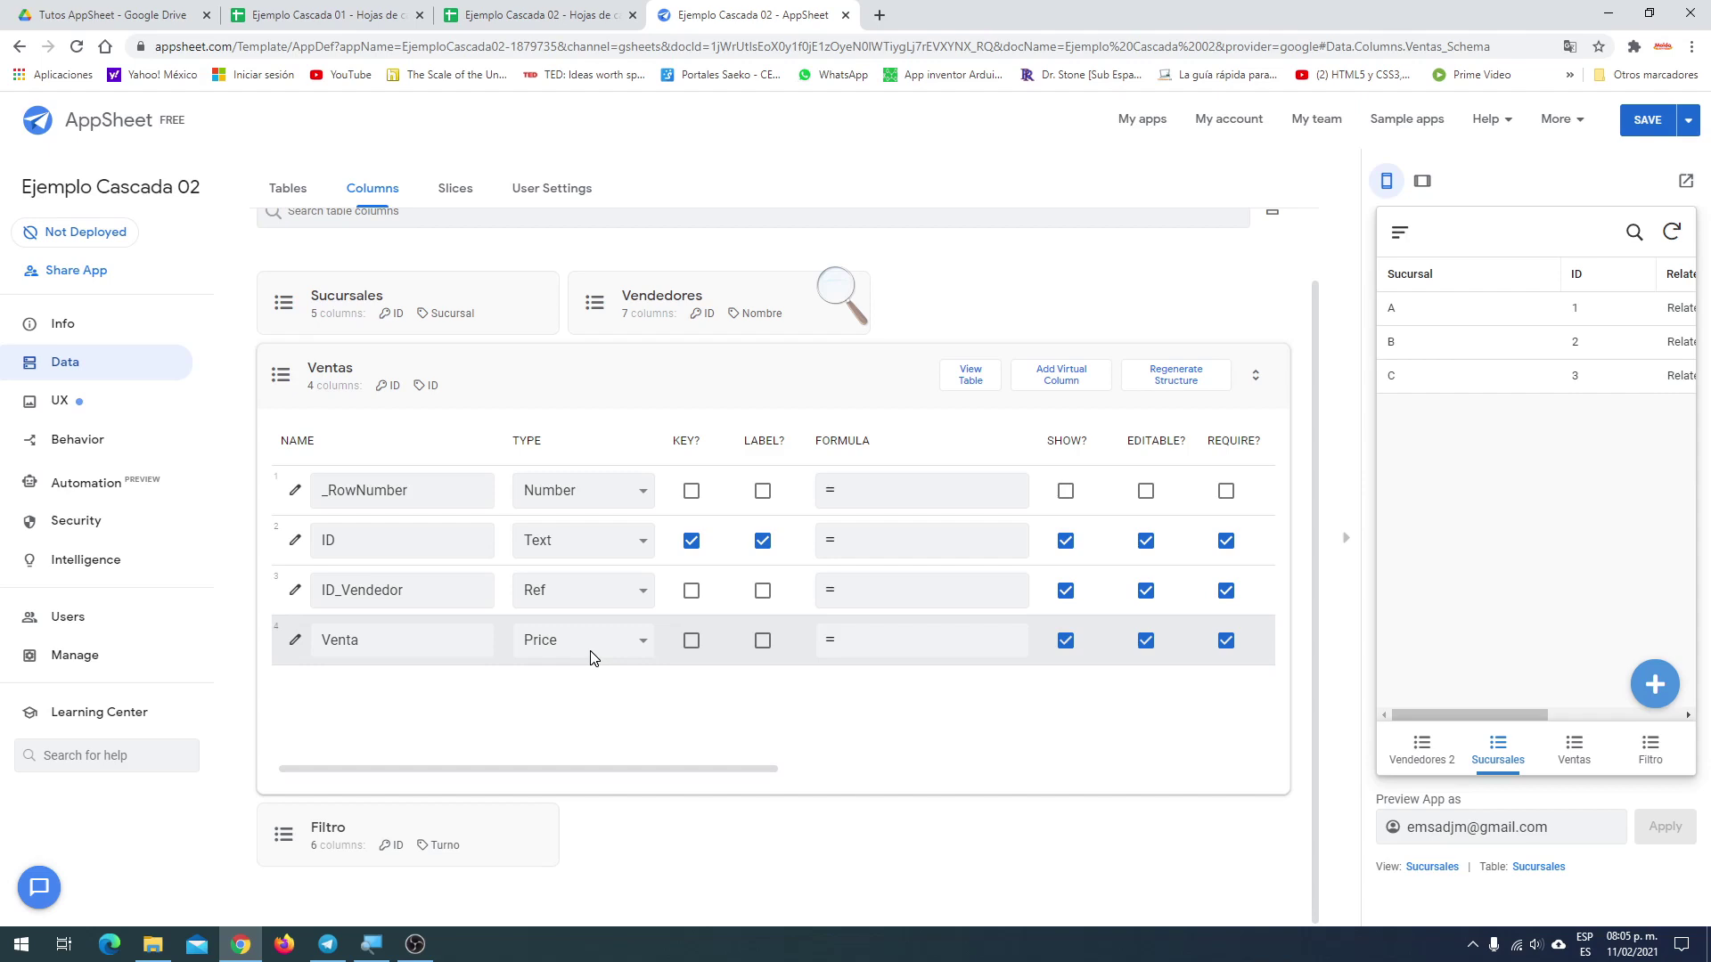
click(279, 375)
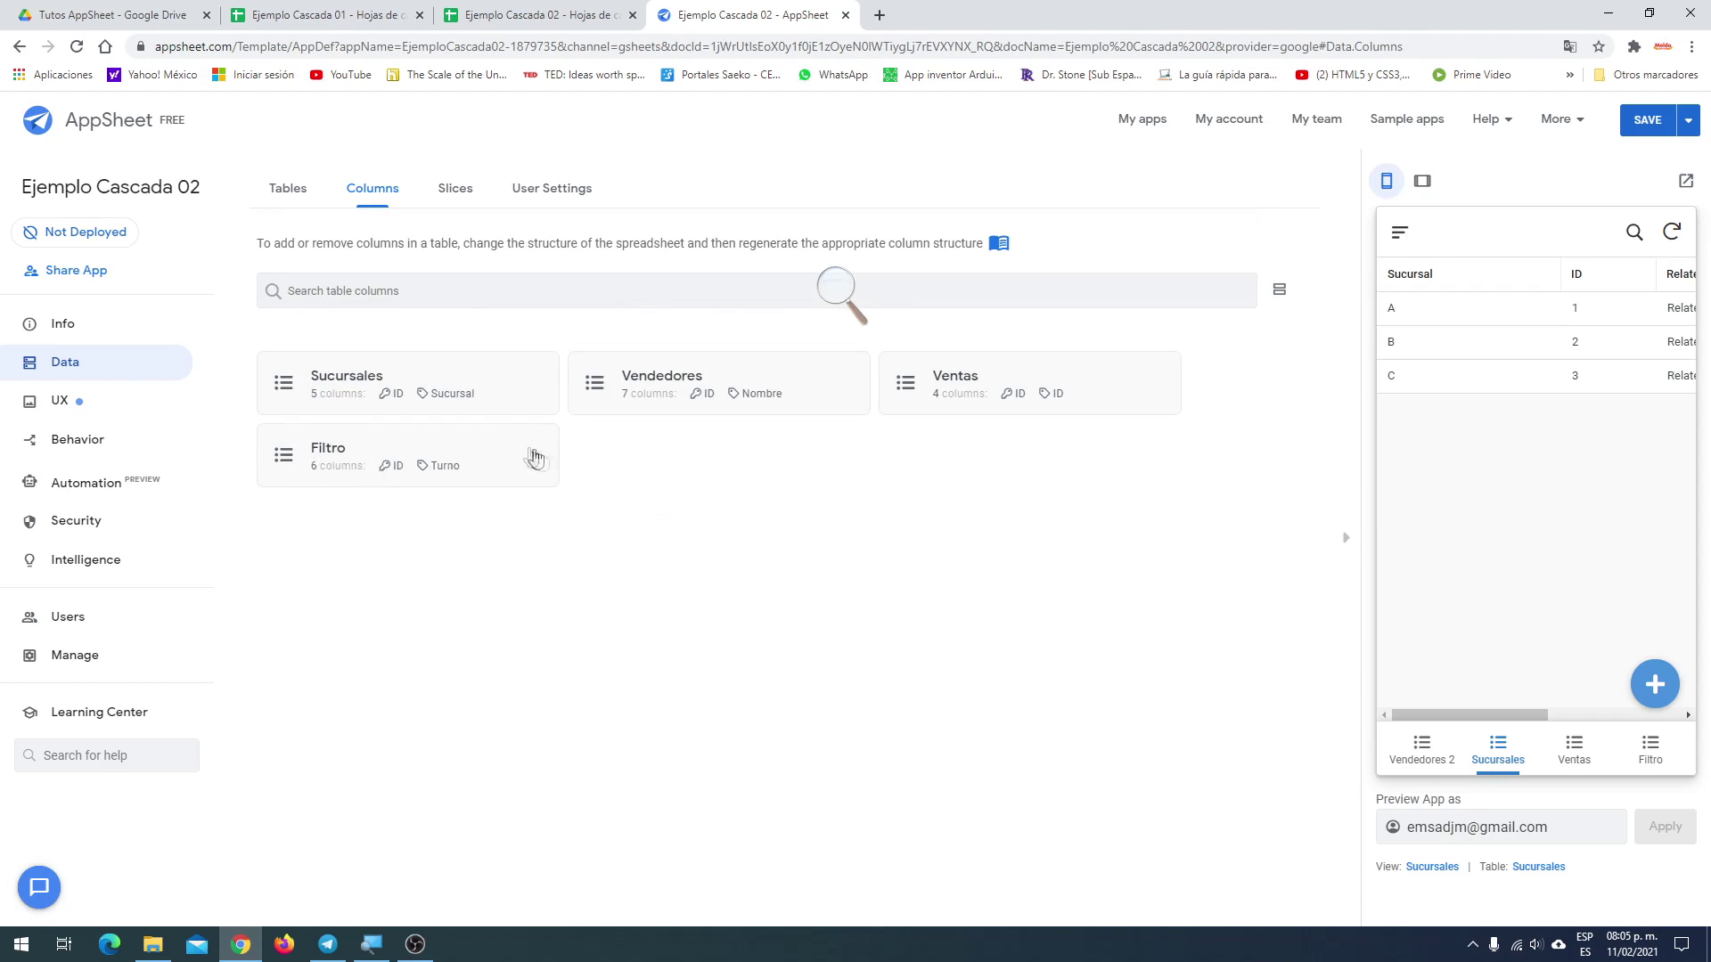
Open the Vendedores column structure and check its planned extra columns on the Mapa sheet of the Ejemplo Cascada 02 spreadsheet in Google Sheets
click(596, 392)
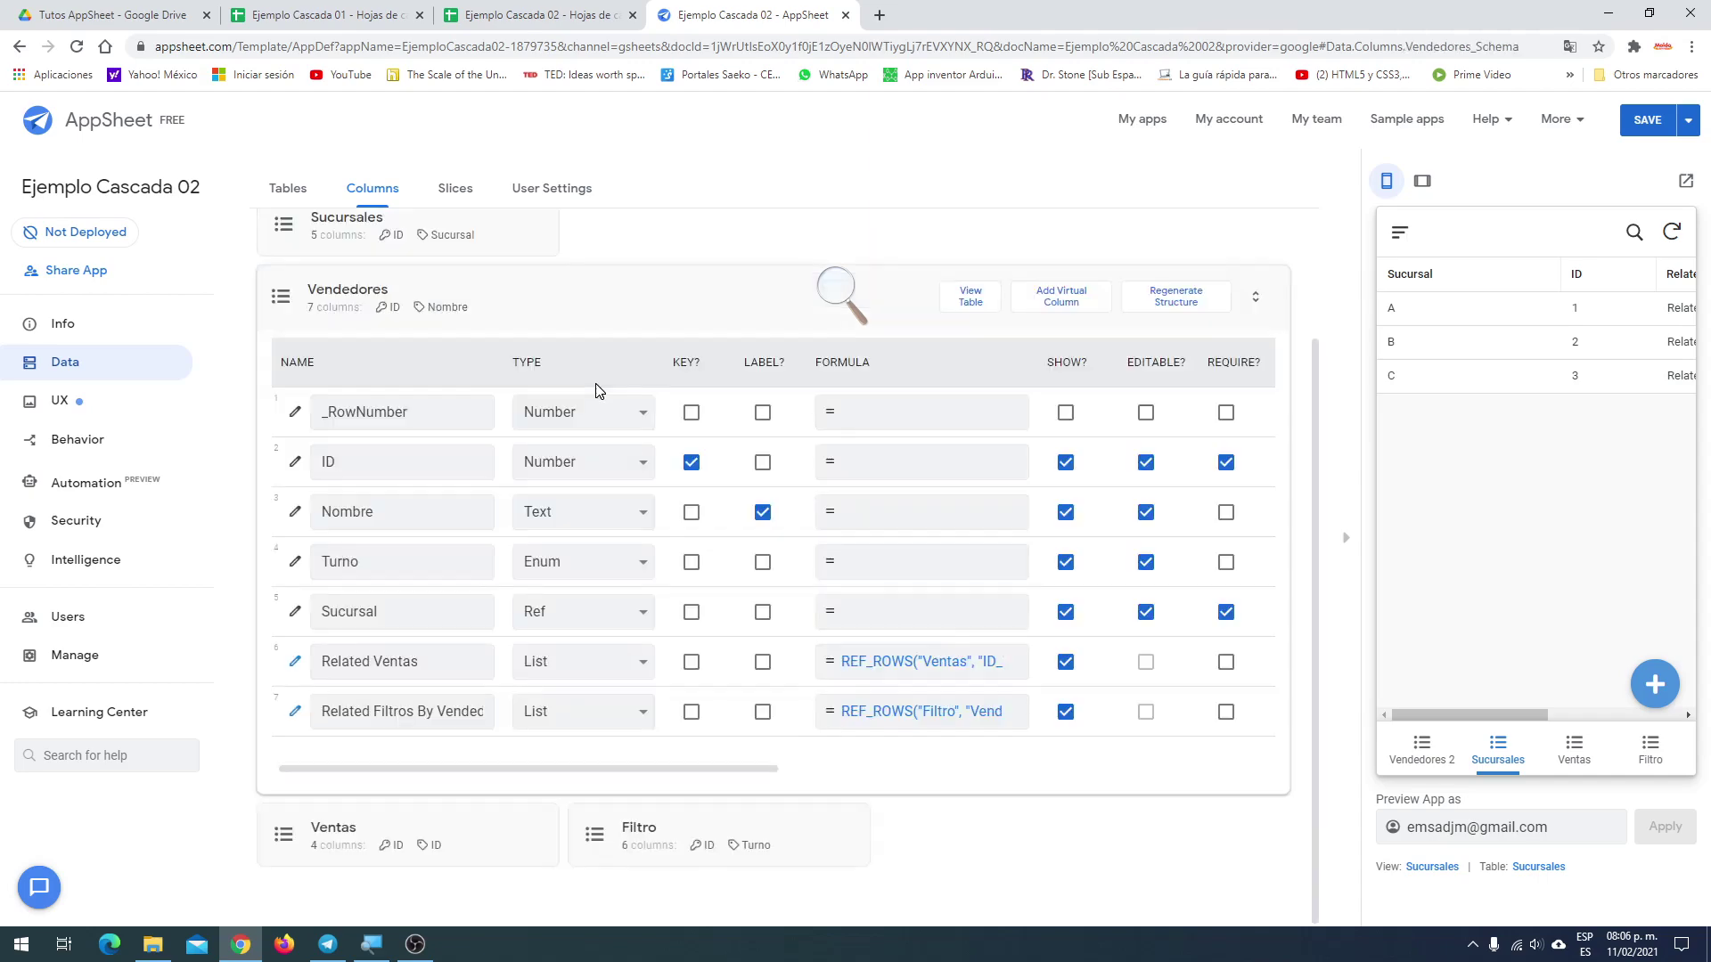
click(588, 19)
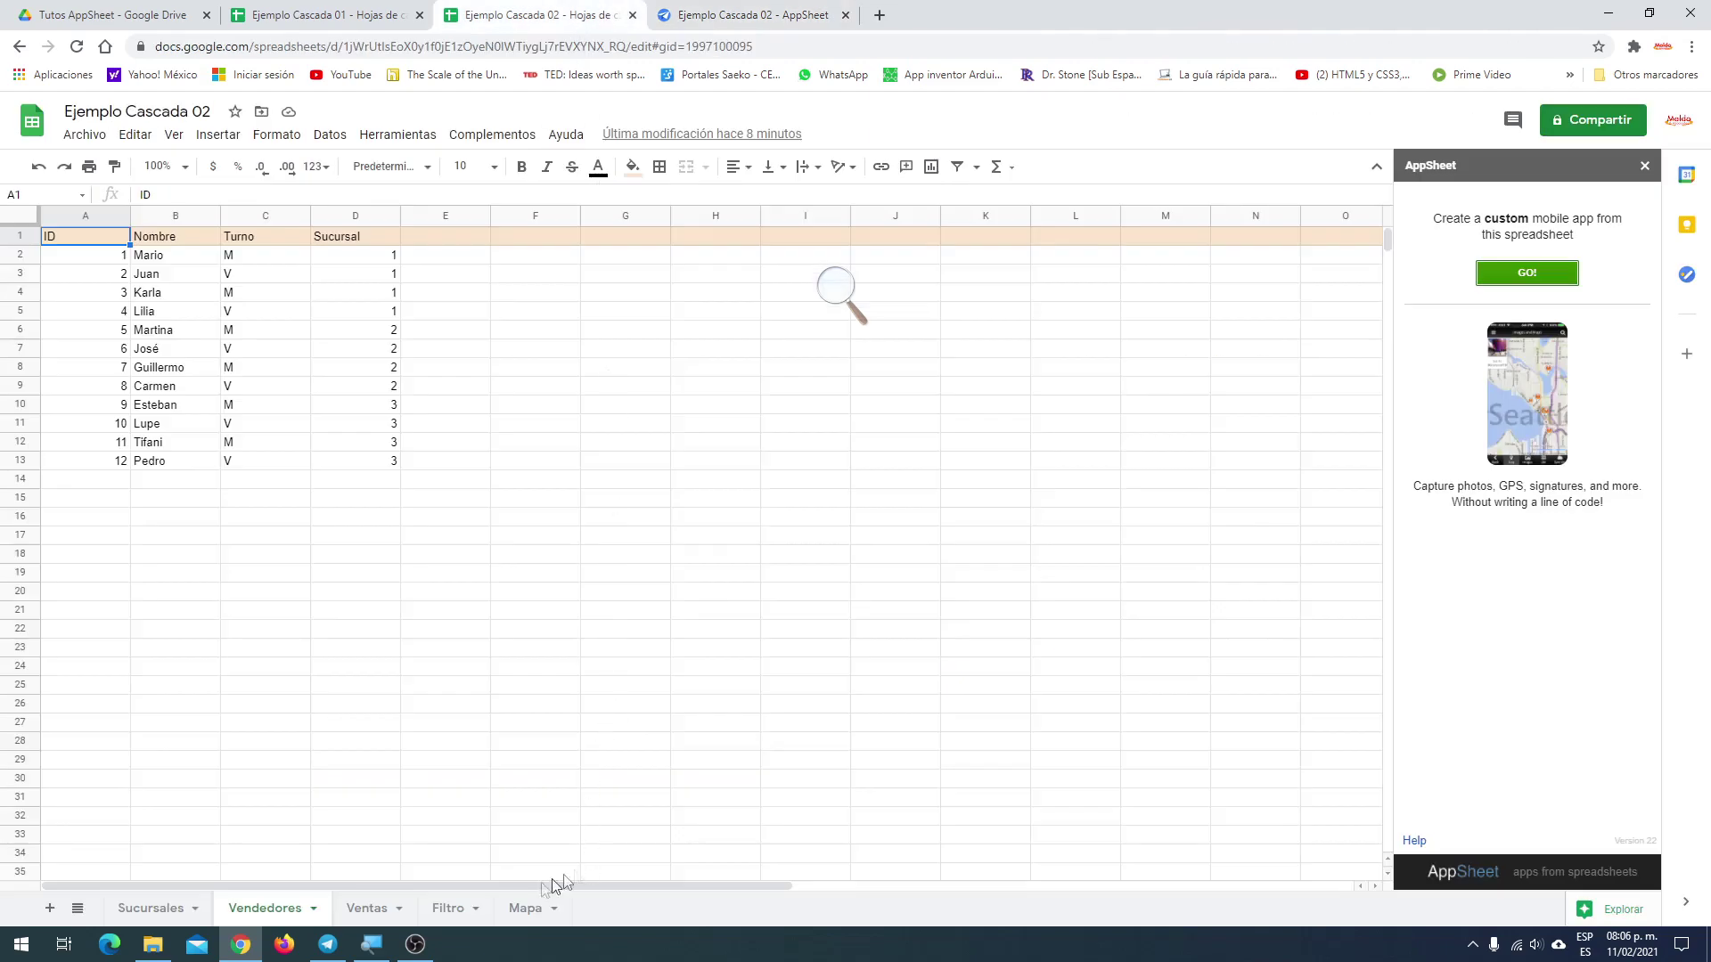
click(529, 910)
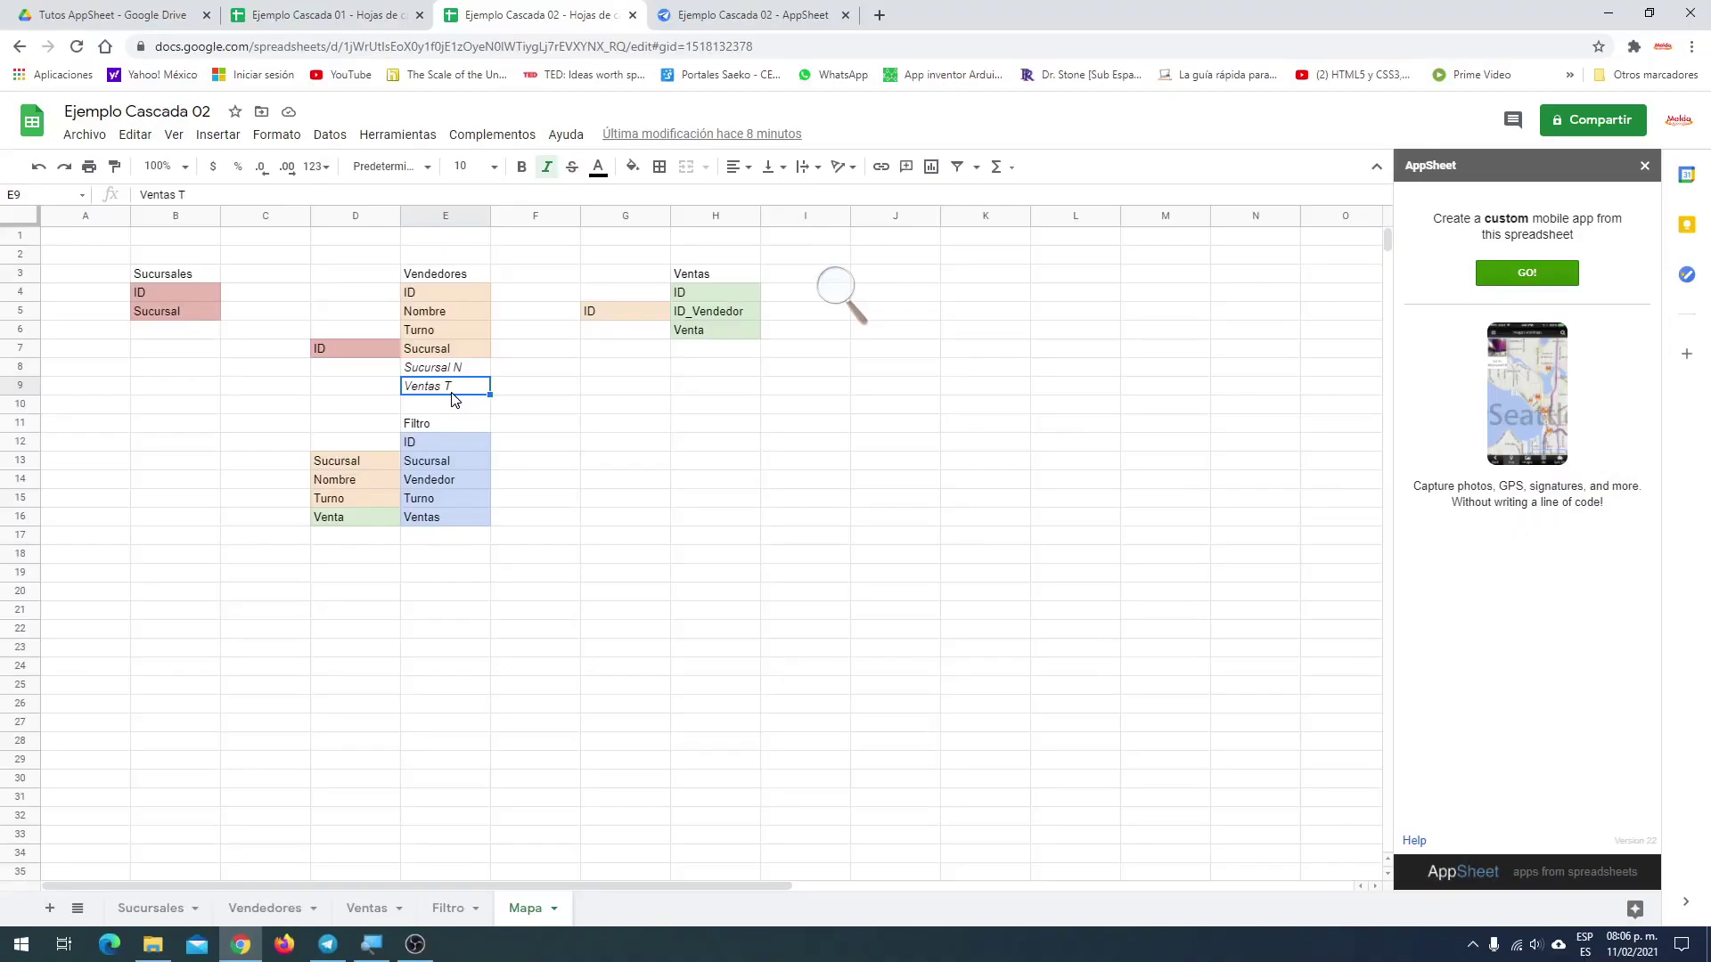
click(756, 19)
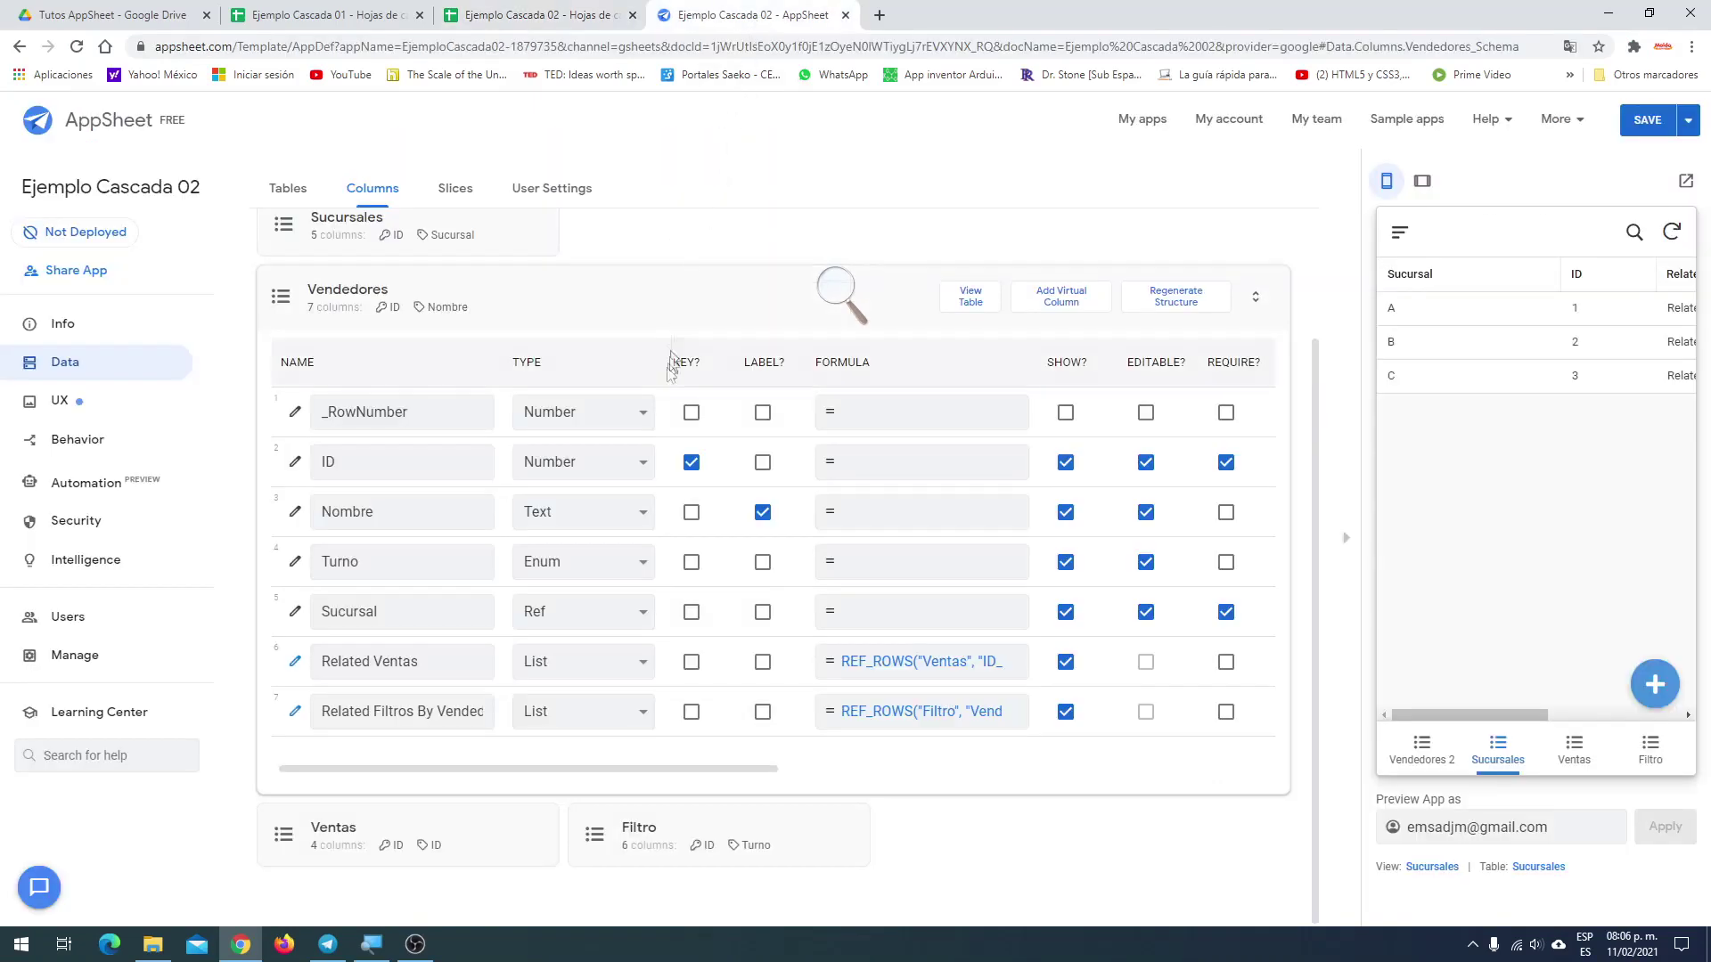
Add a virtual column named Sucursal N to the Vendedores table with the formula ANY(SELECT(Sucursales[Sucursal], ID = [_THISROW].[SUCURSAL]))
click(1065, 302)
text(Sui)
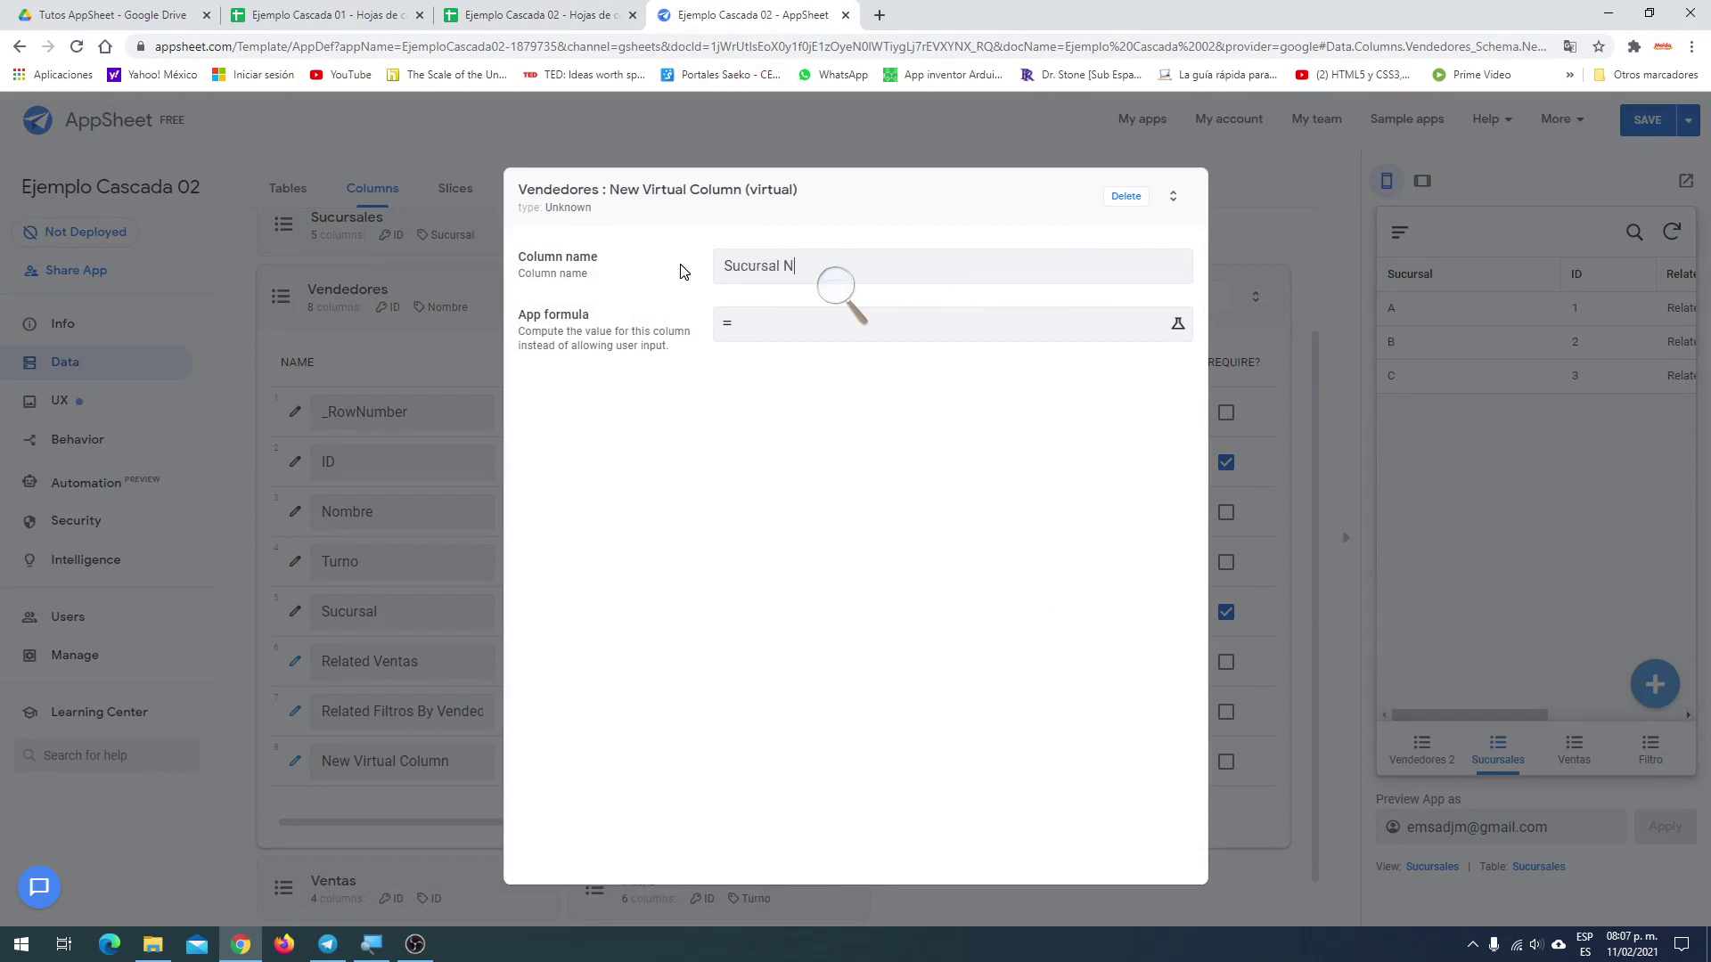
click(764, 336)
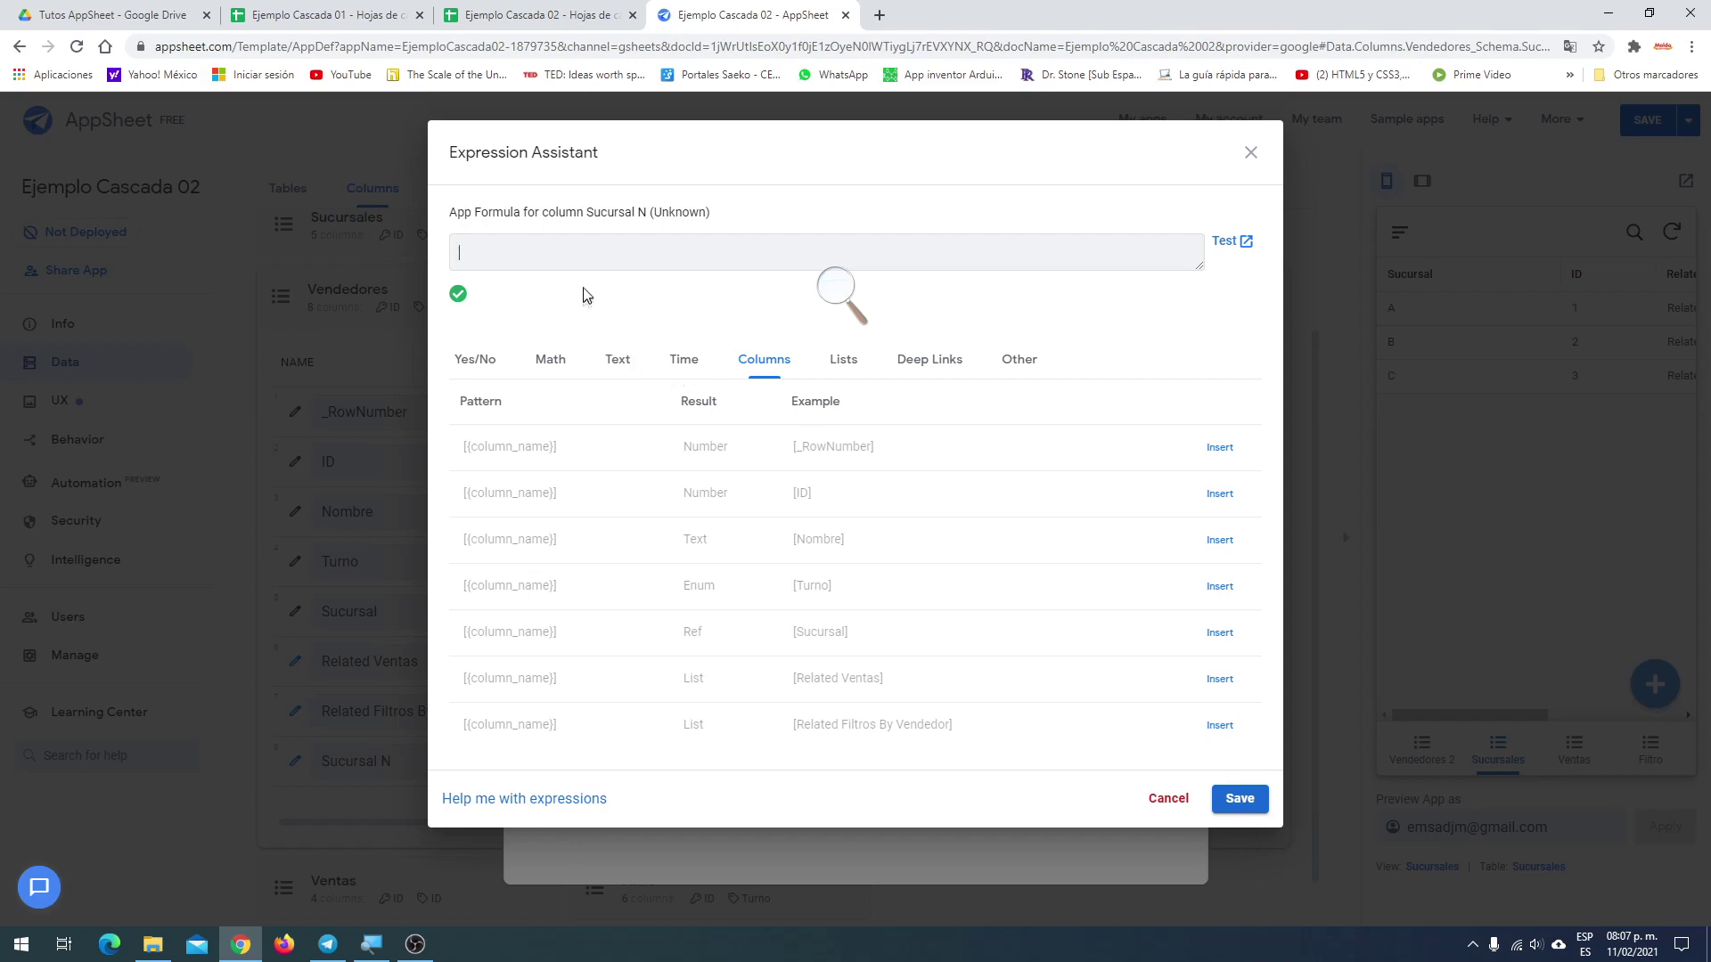
text(ANY(SELECT(Sucursales[Sucursal], ID = [_THISROW].[SUCURSAL])))
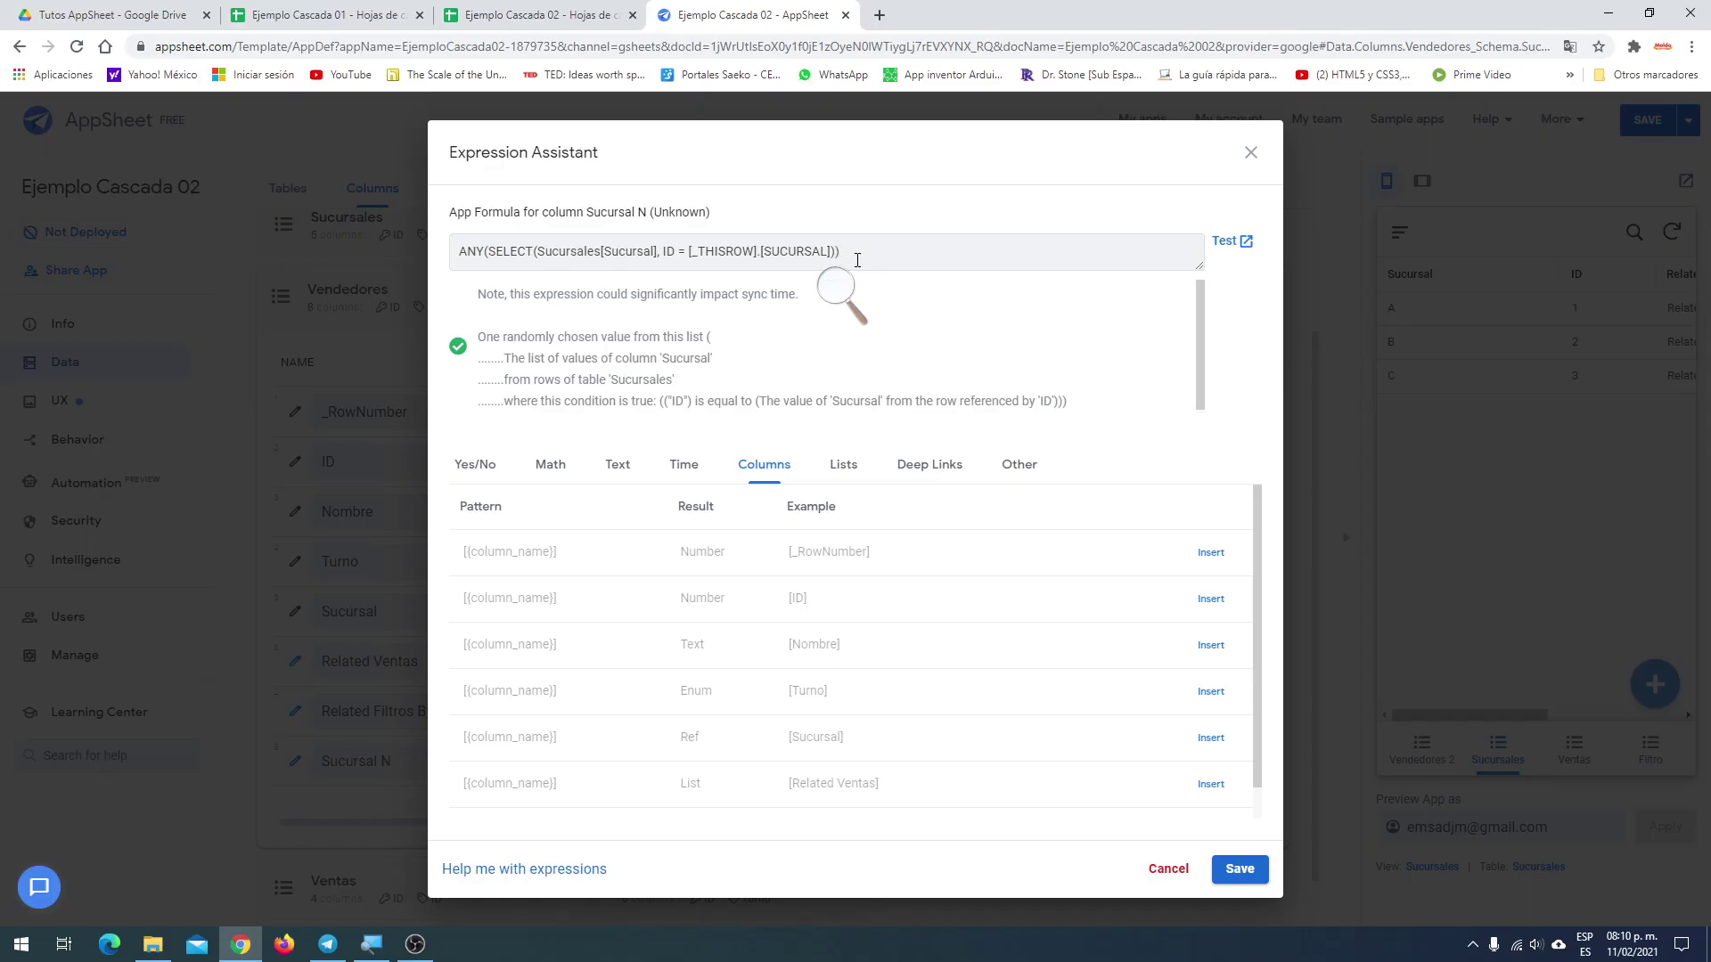
key(ctrl+a)
click(1237, 867)
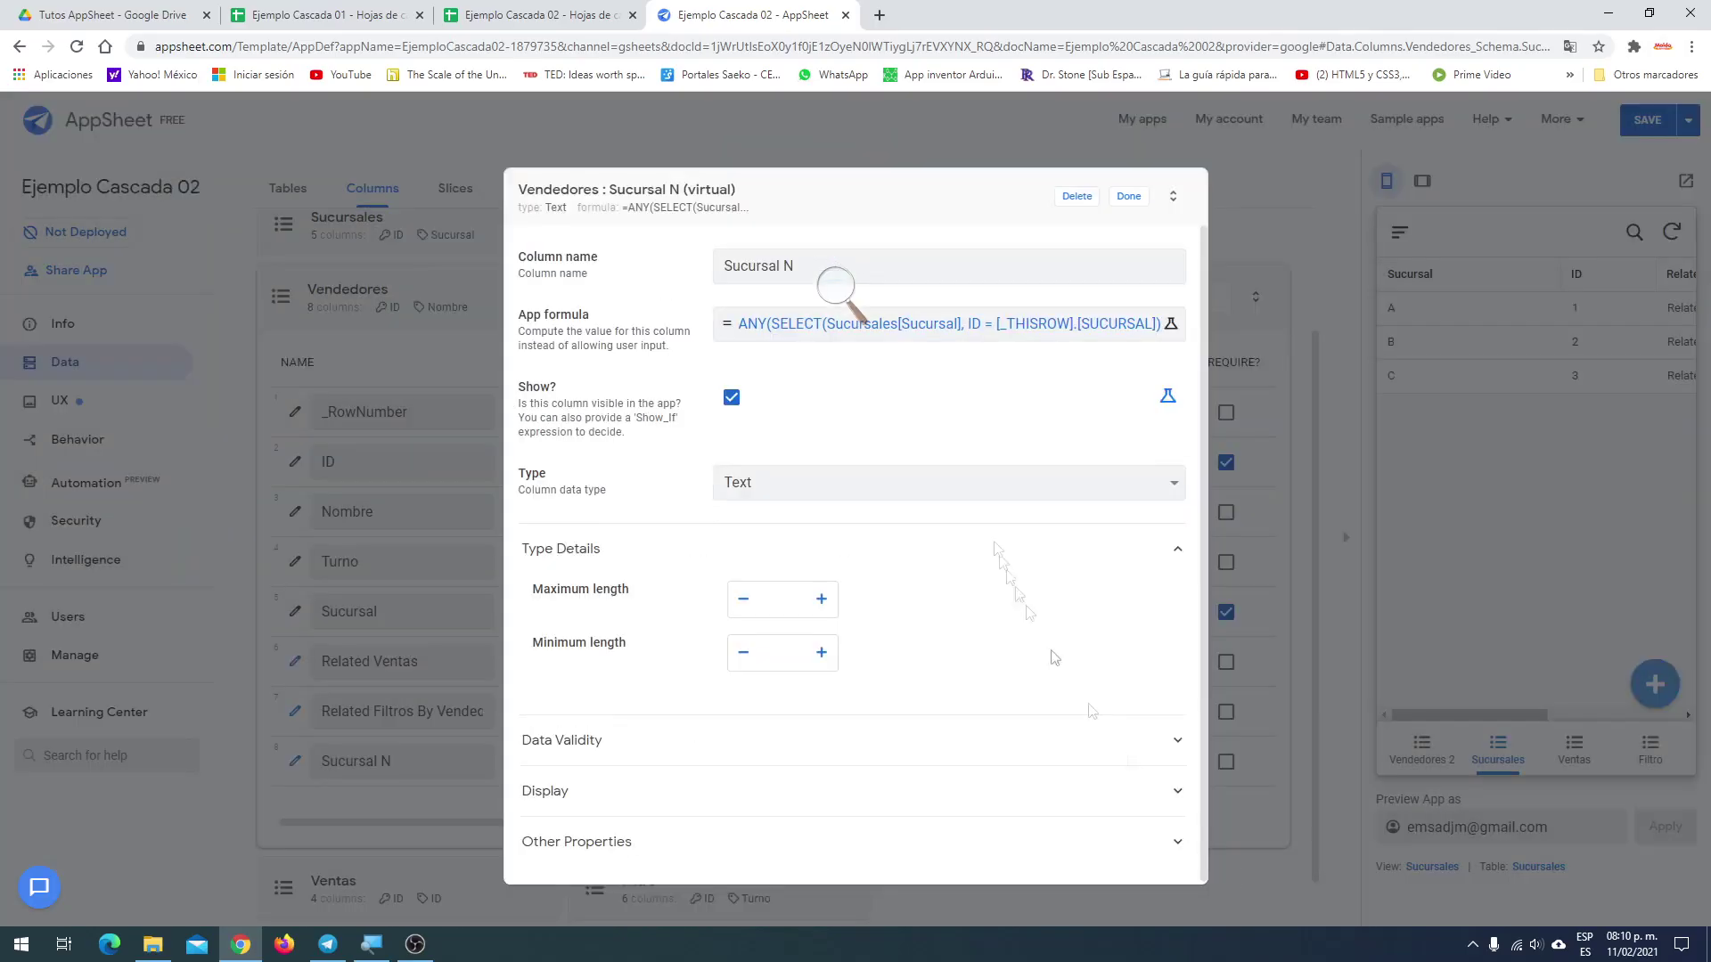
click(1128, 197)
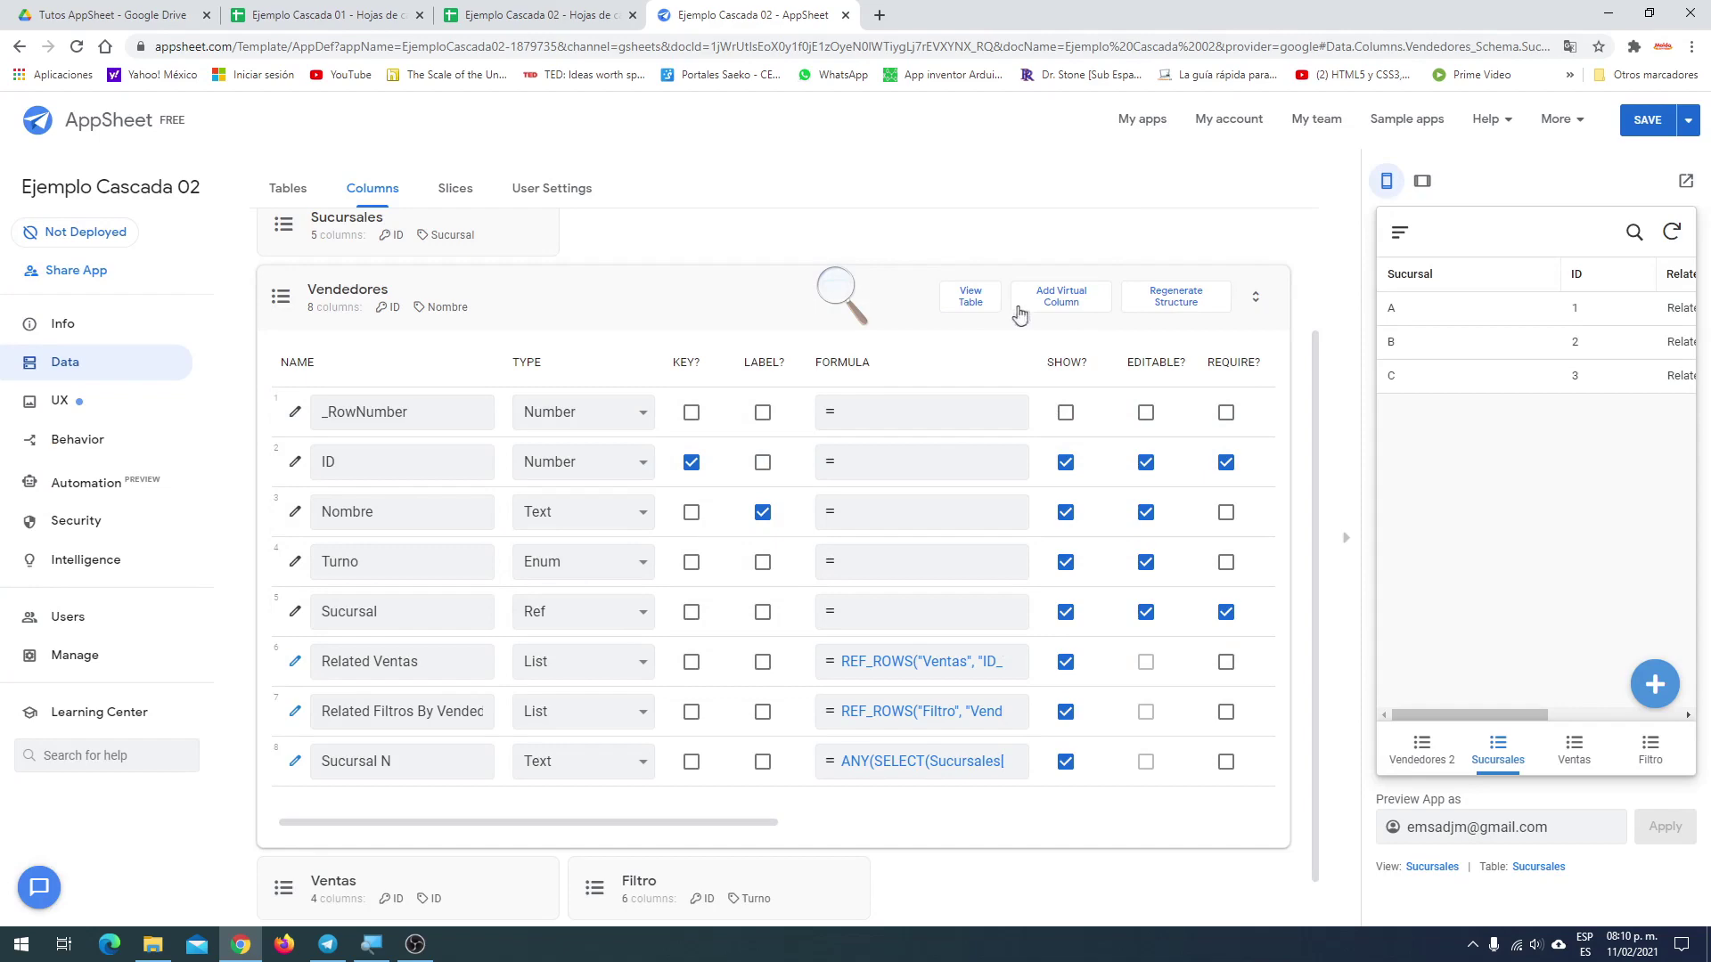
Add a virtual column named Ventas T to the Vendedores table with the formula SUM(SELECT(Ventas[Venta], [ID_Vendedor] = [_THISROW].[ID] ))
click(1049, 303)
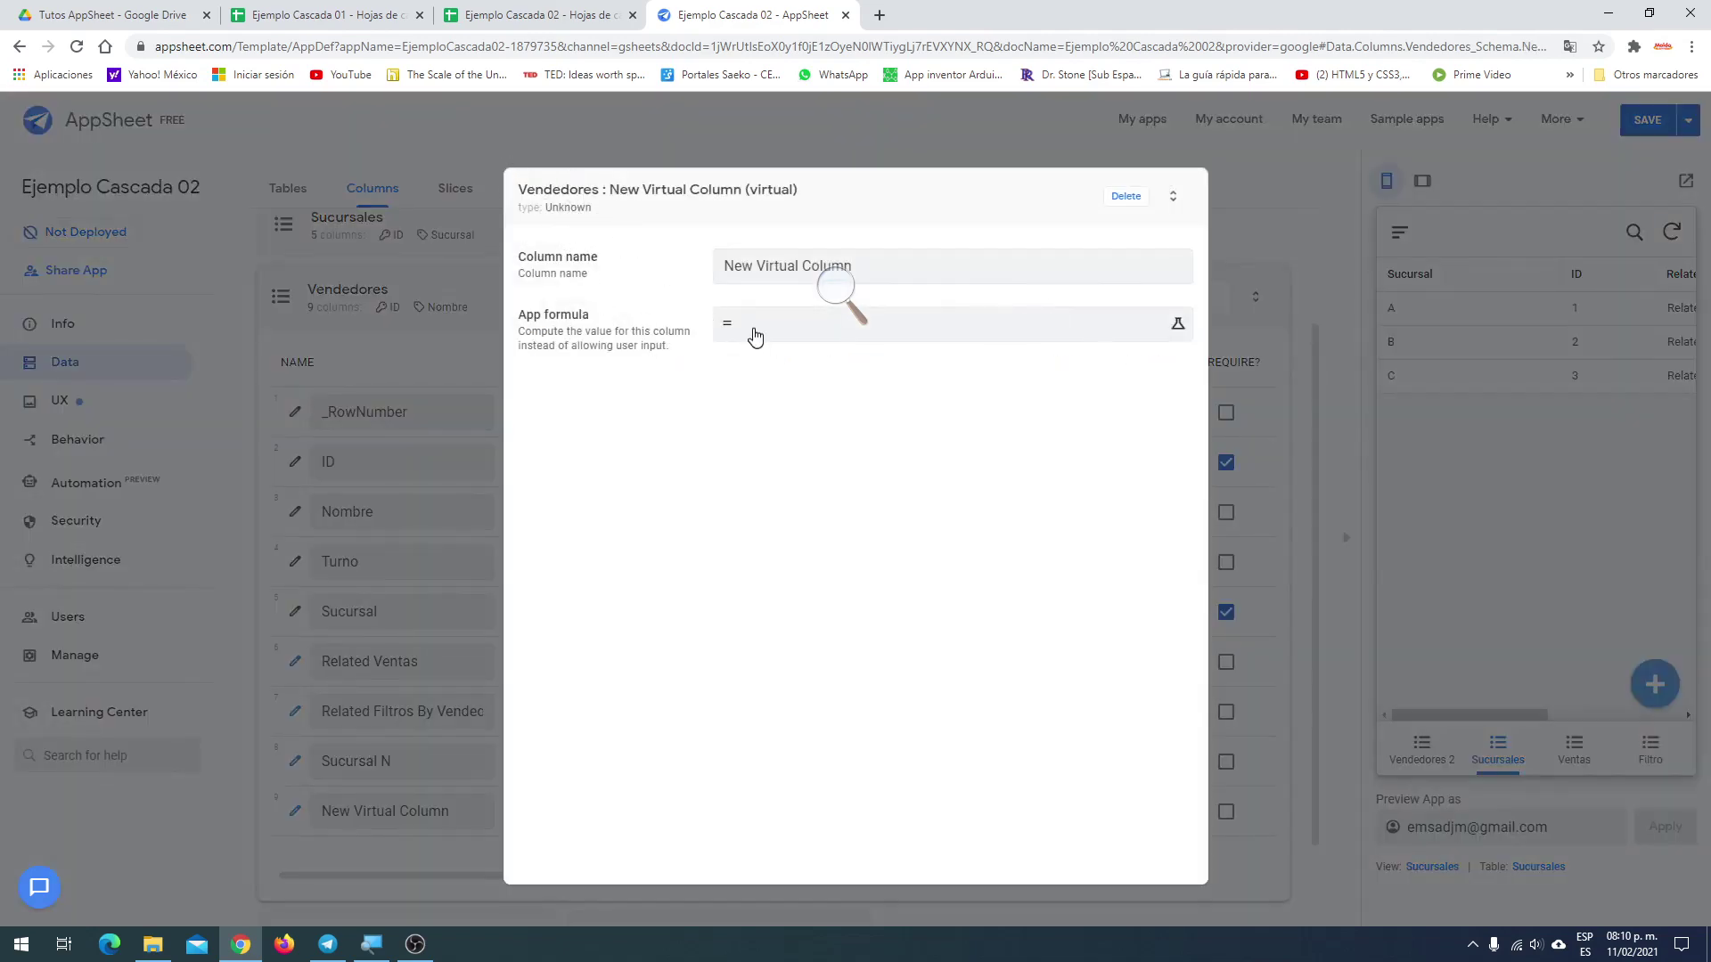
drag(853, 265, 689, 266)
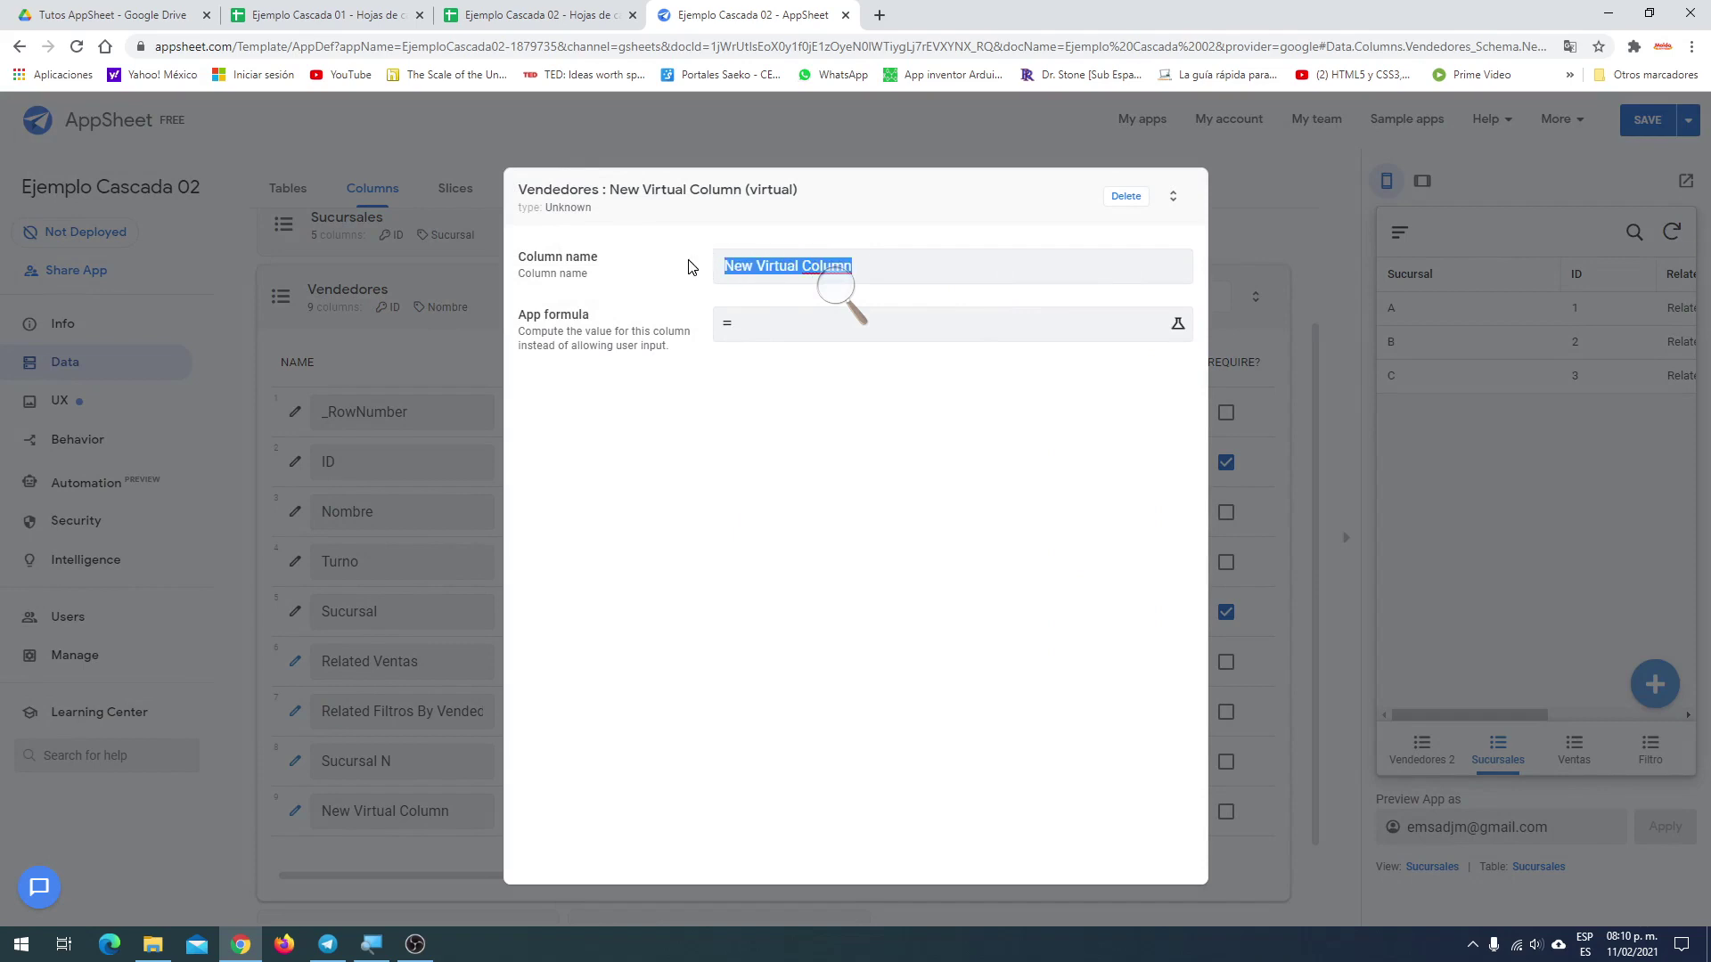
text(vENTAS)
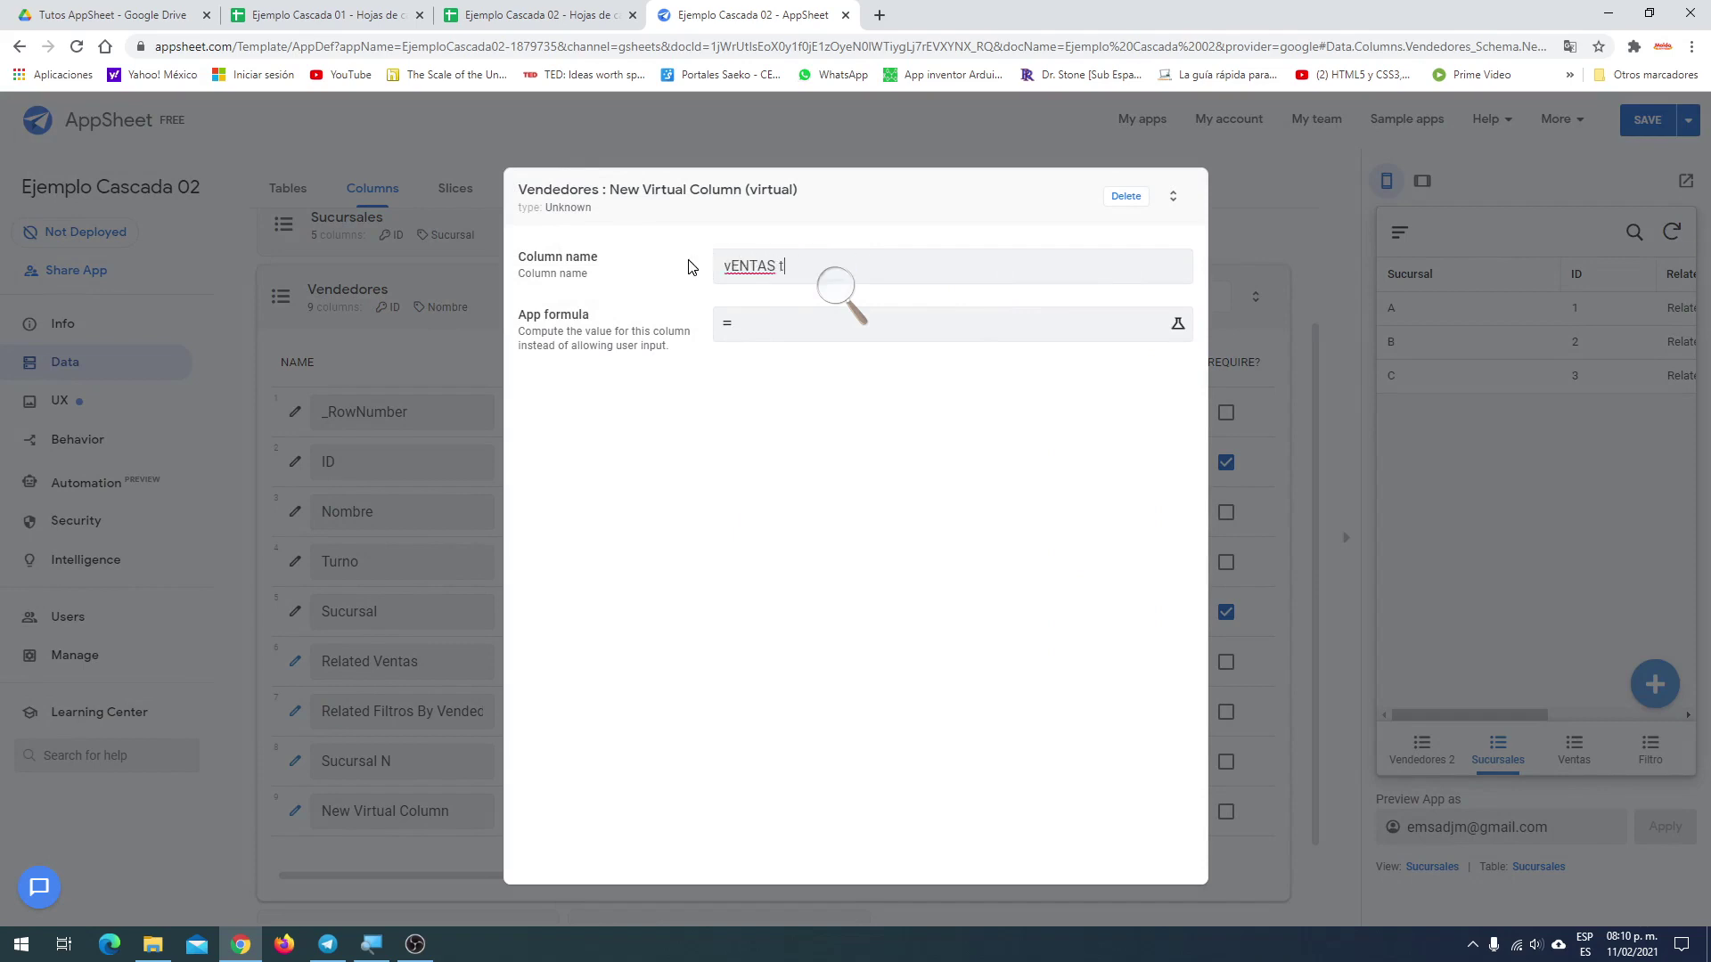
key(ctrl+a)
key(BackSpace)
click(772, 334)
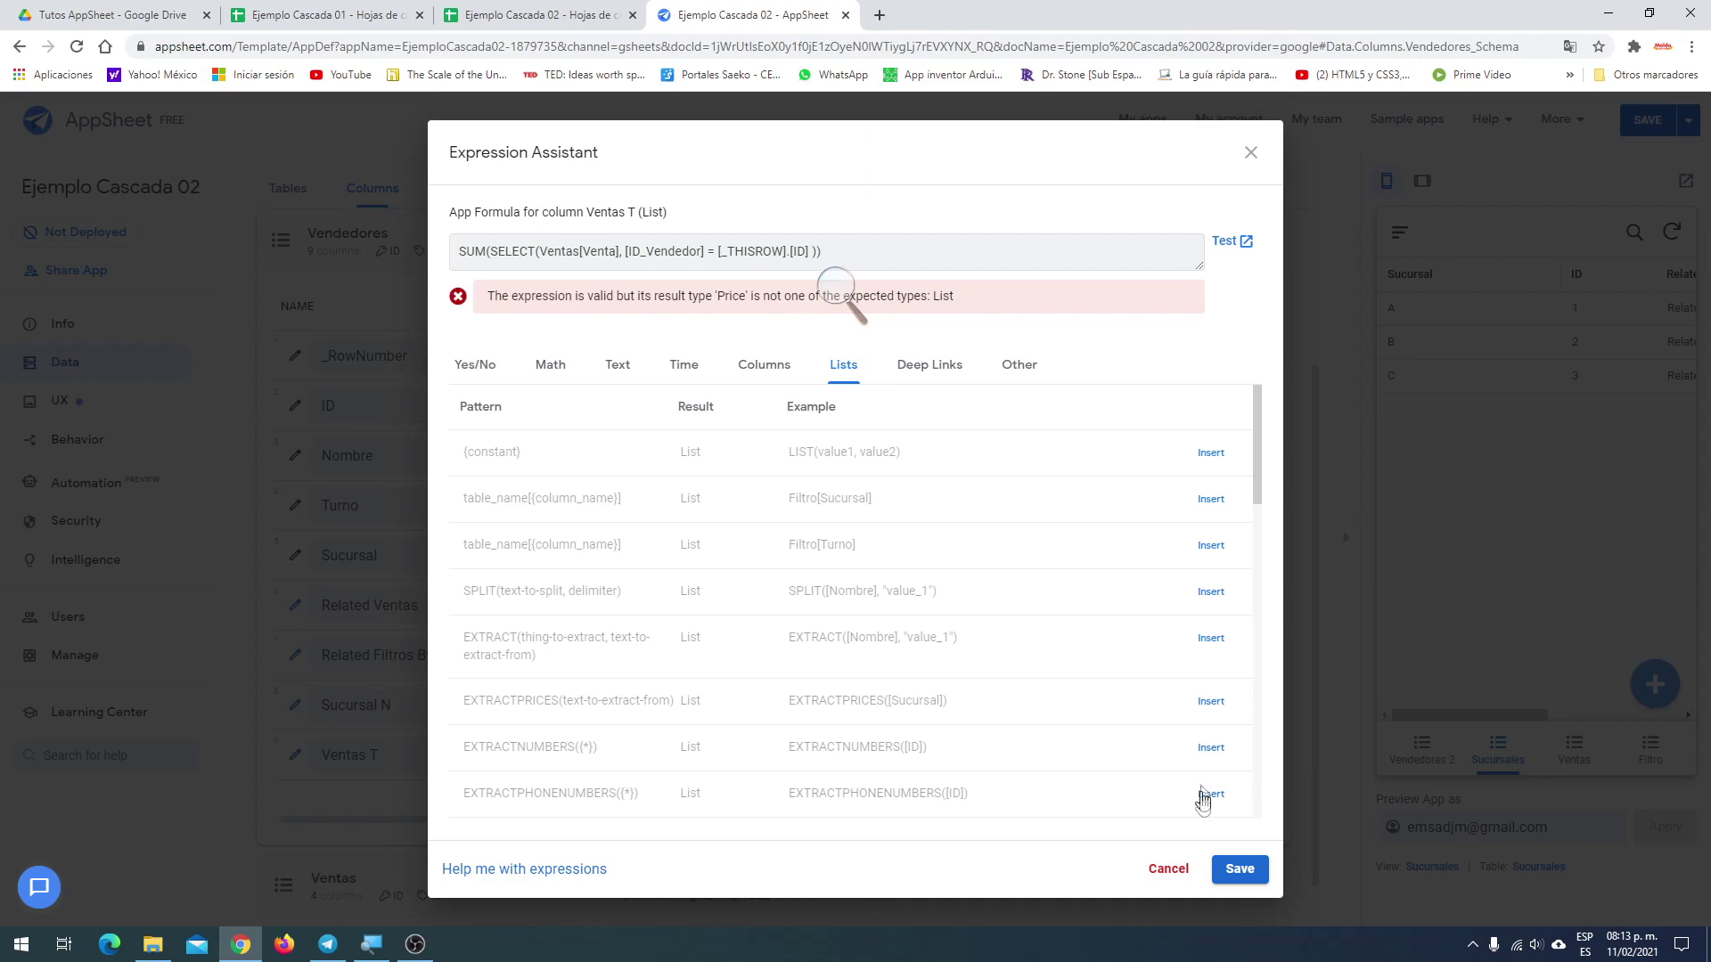
click(1241, 870)
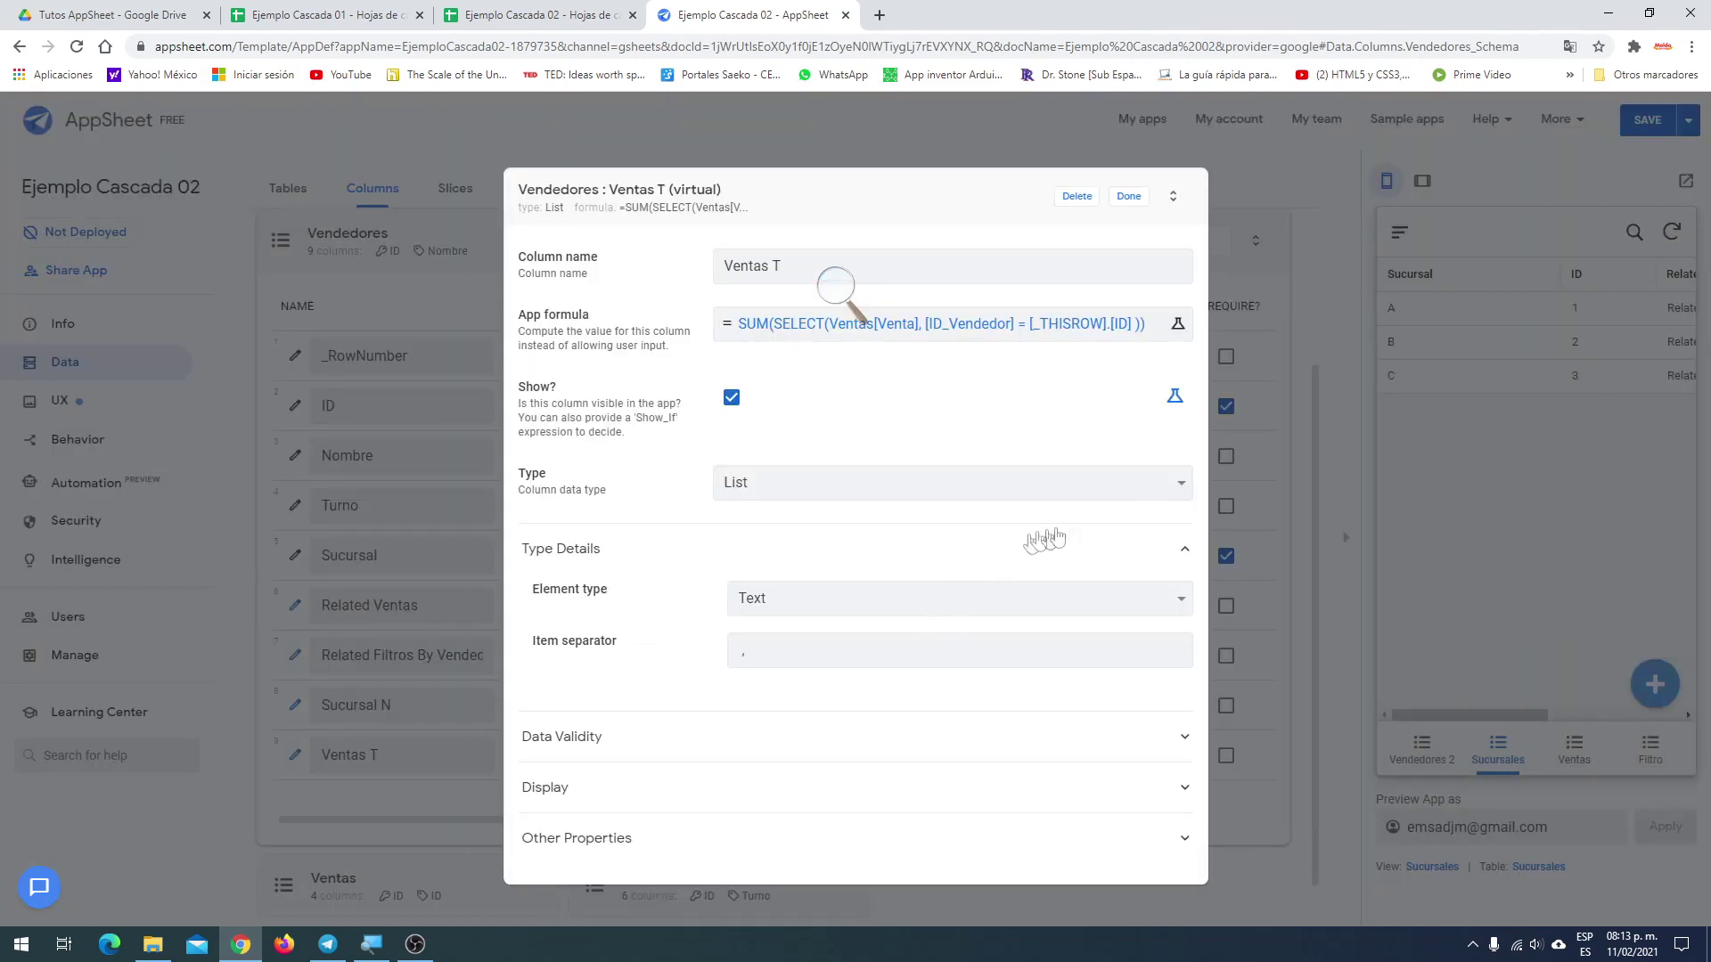
Set the Ventas T virtual column's data type to Price and save the app
click(1185, 486)
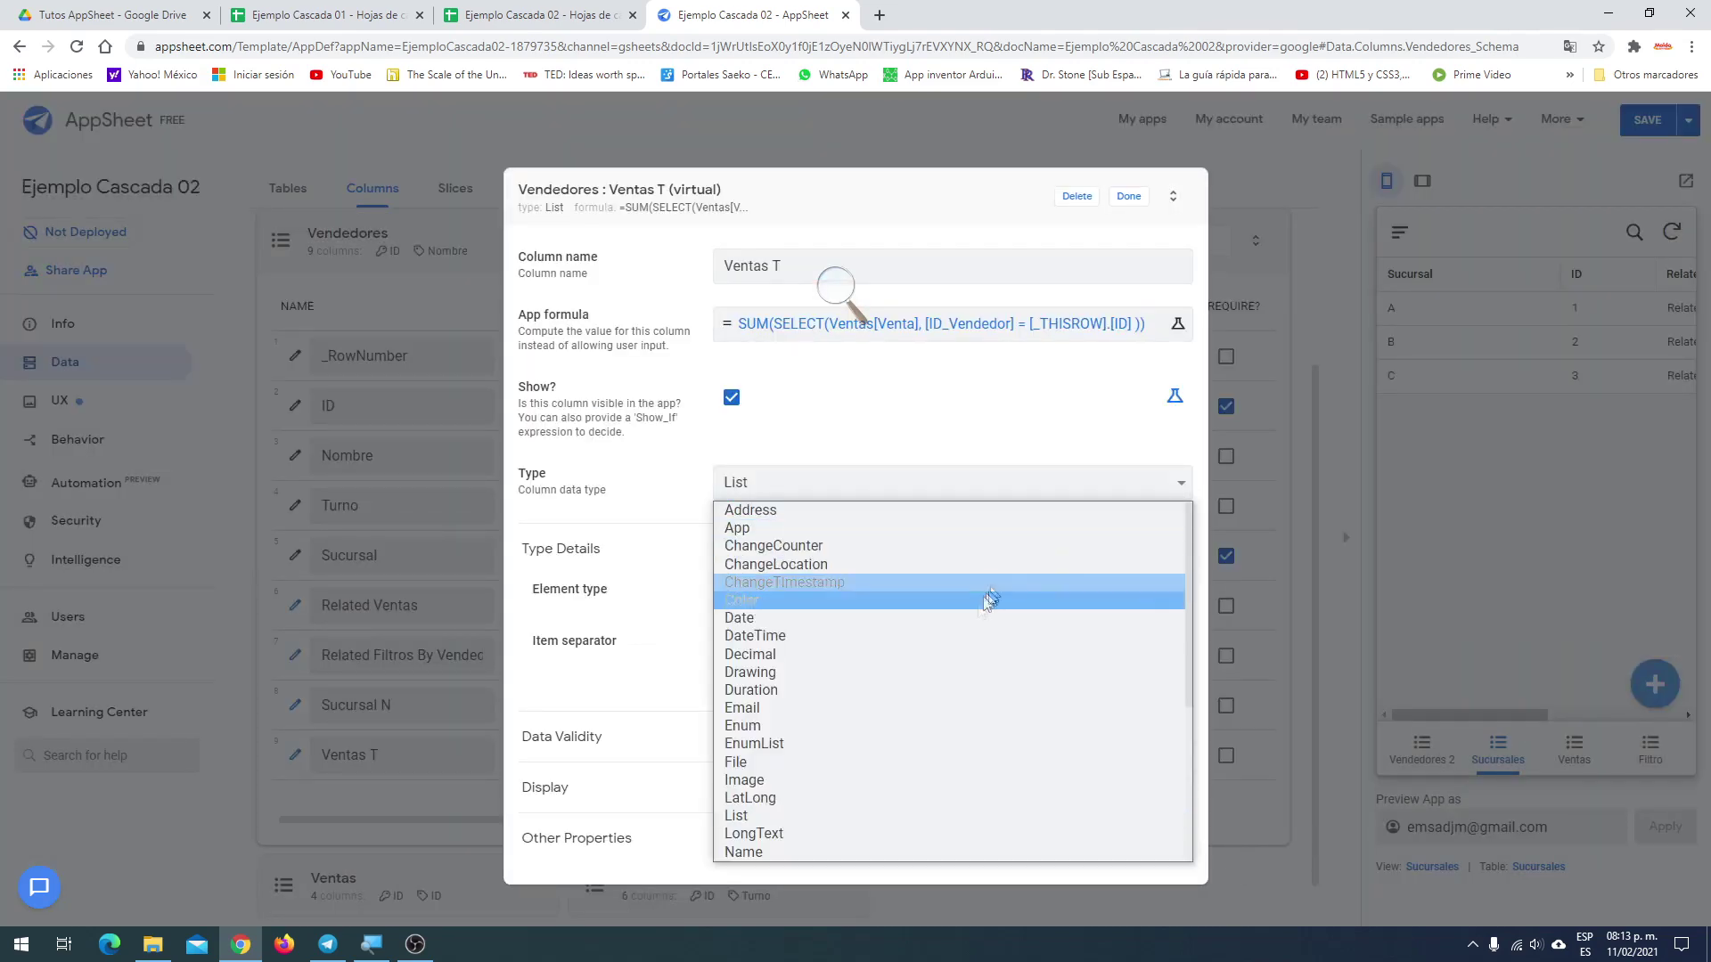
scroll(927, 690, down, 3)
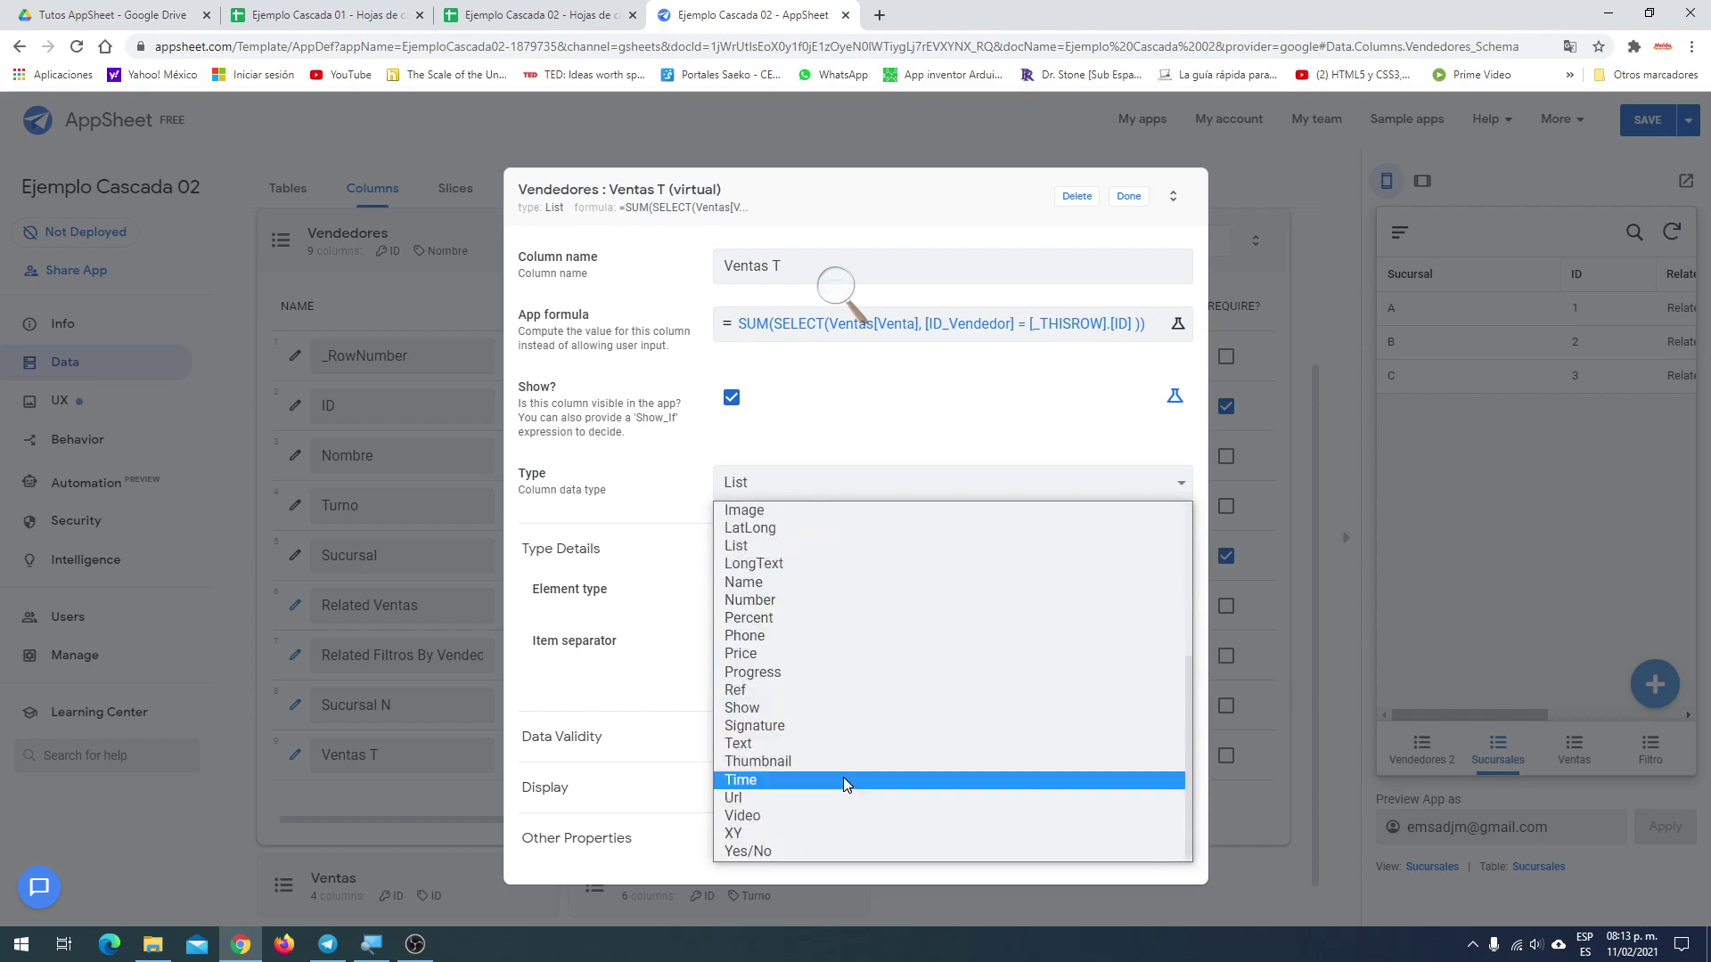
click(841, 657)
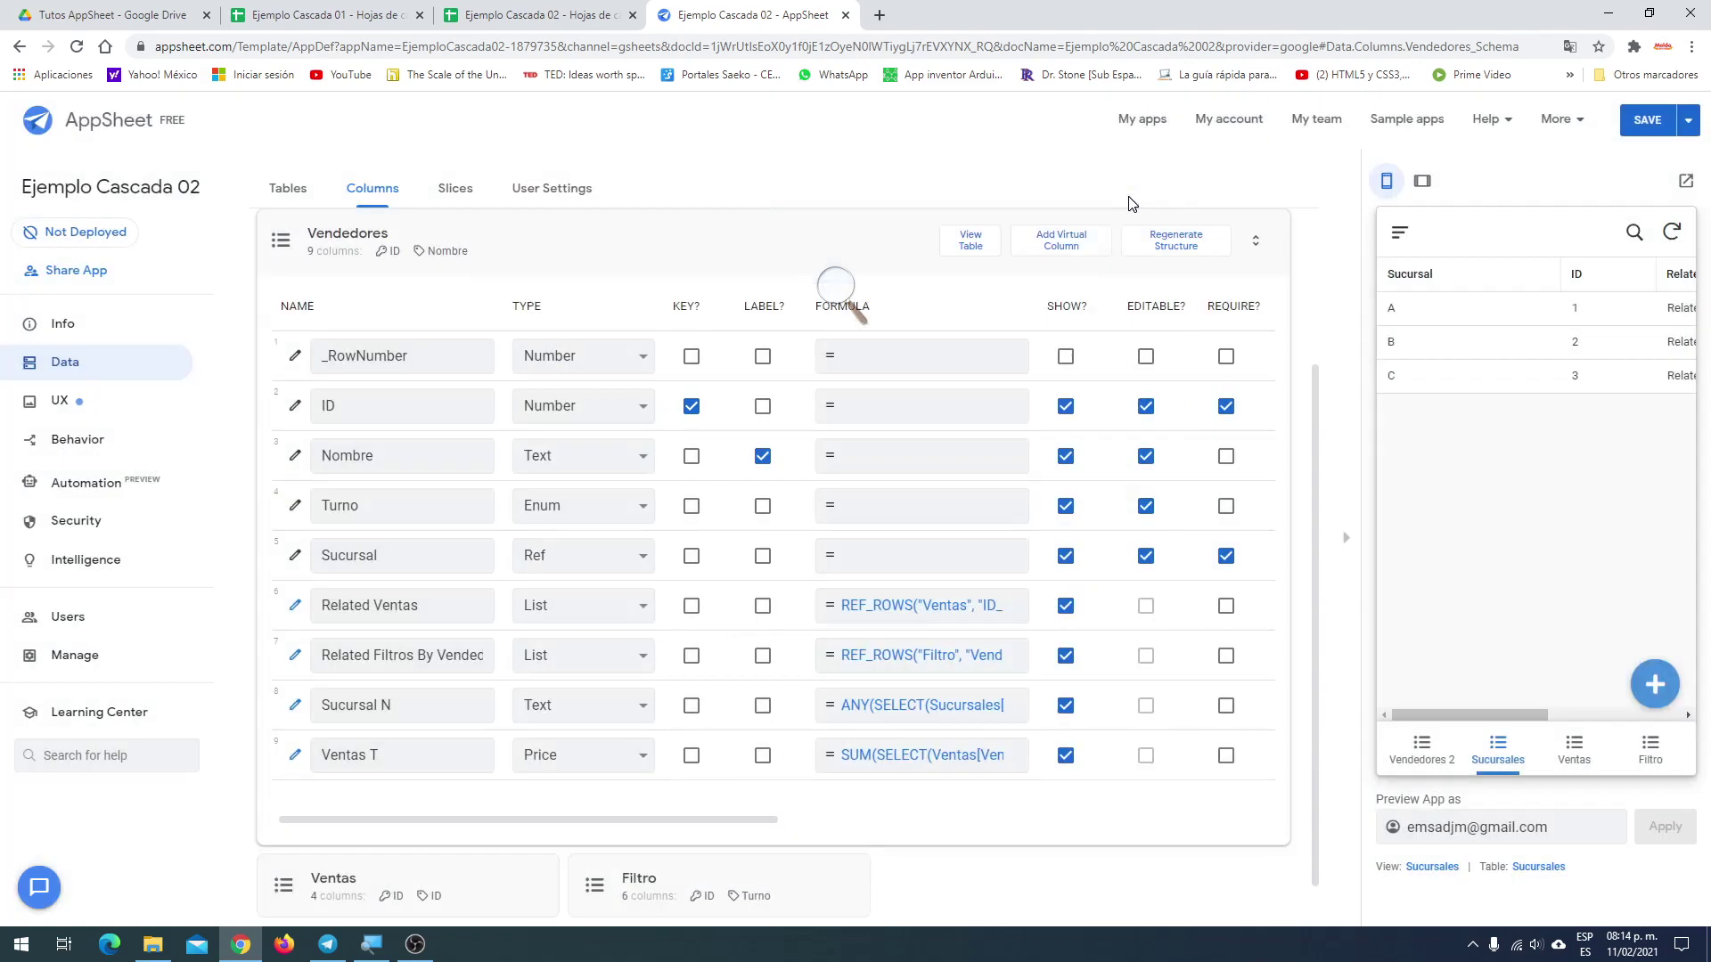
click(1645, 125)
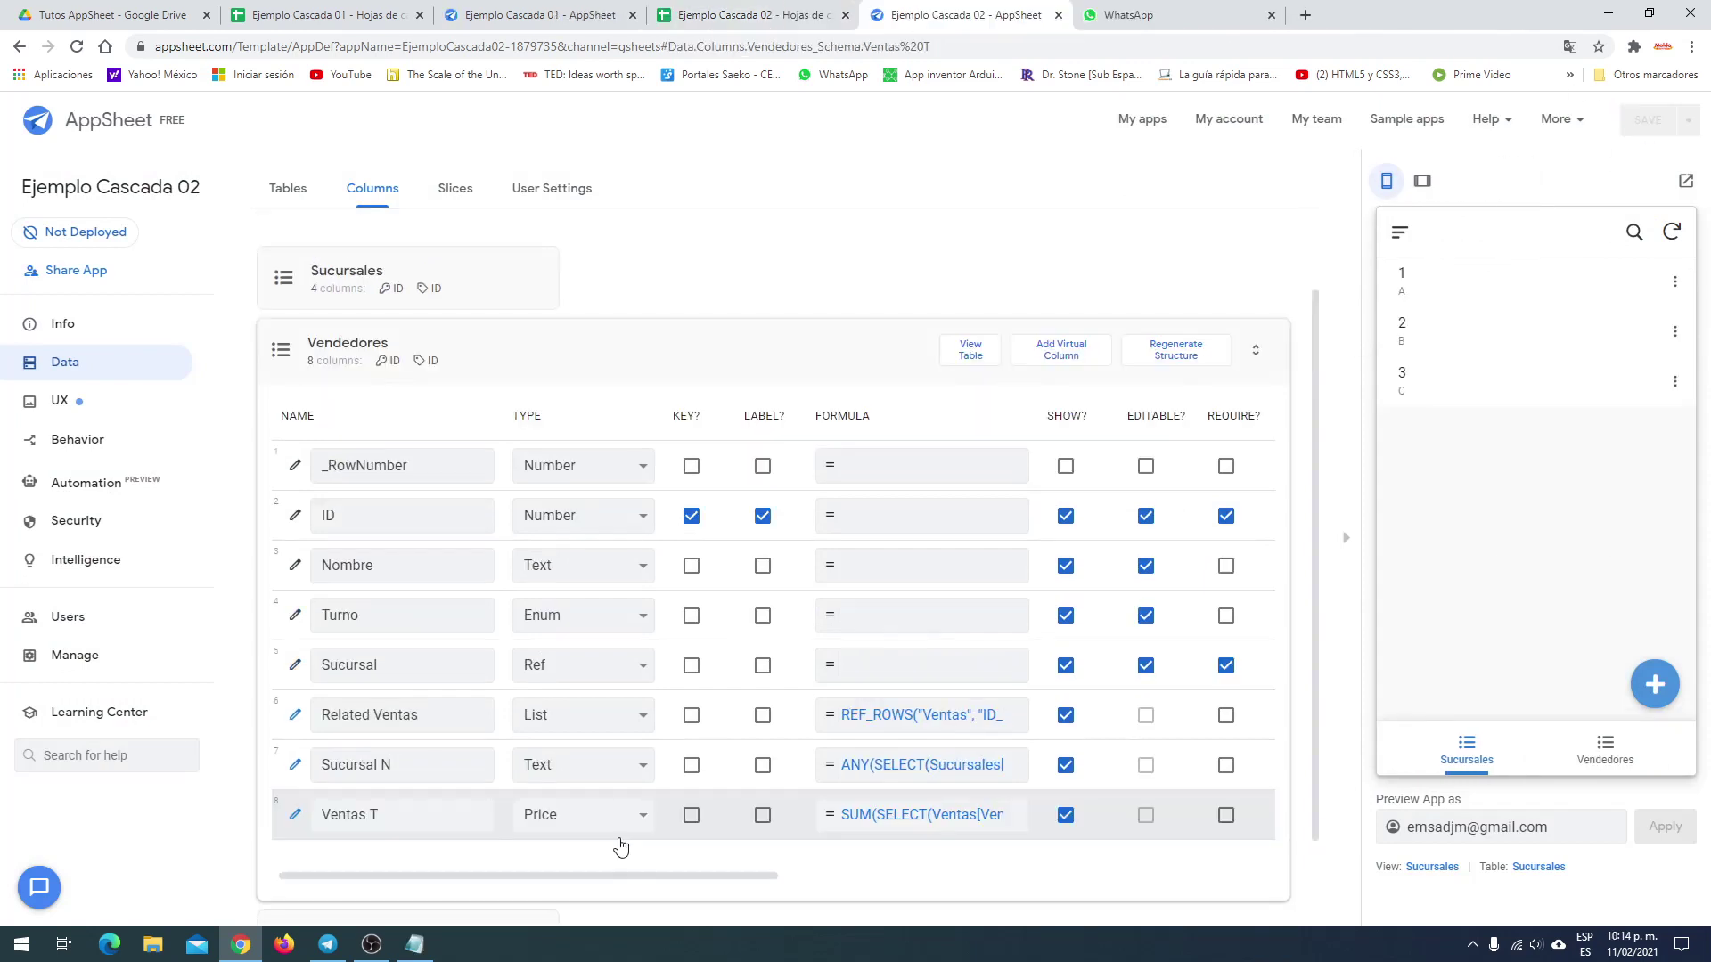
Examine a seller's Sucursal N and Ventas T values in the app preview's Vendedores view, and check the Ventas table's columns
click(1607, 759)
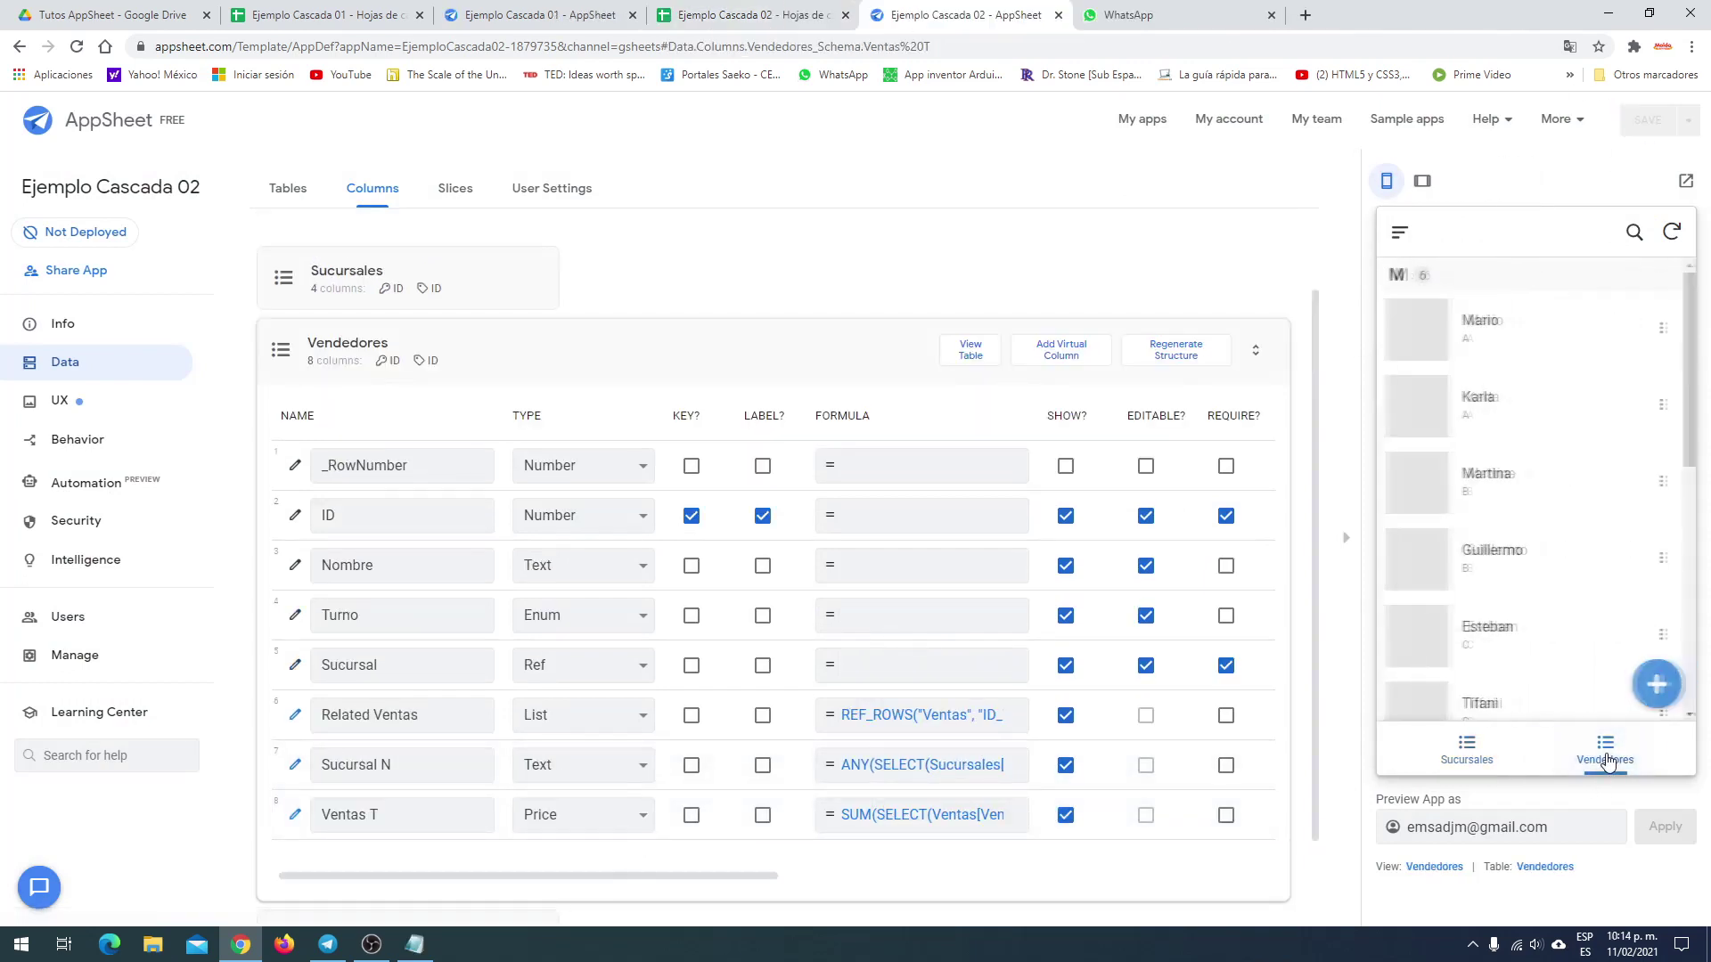
click(1563, 335)
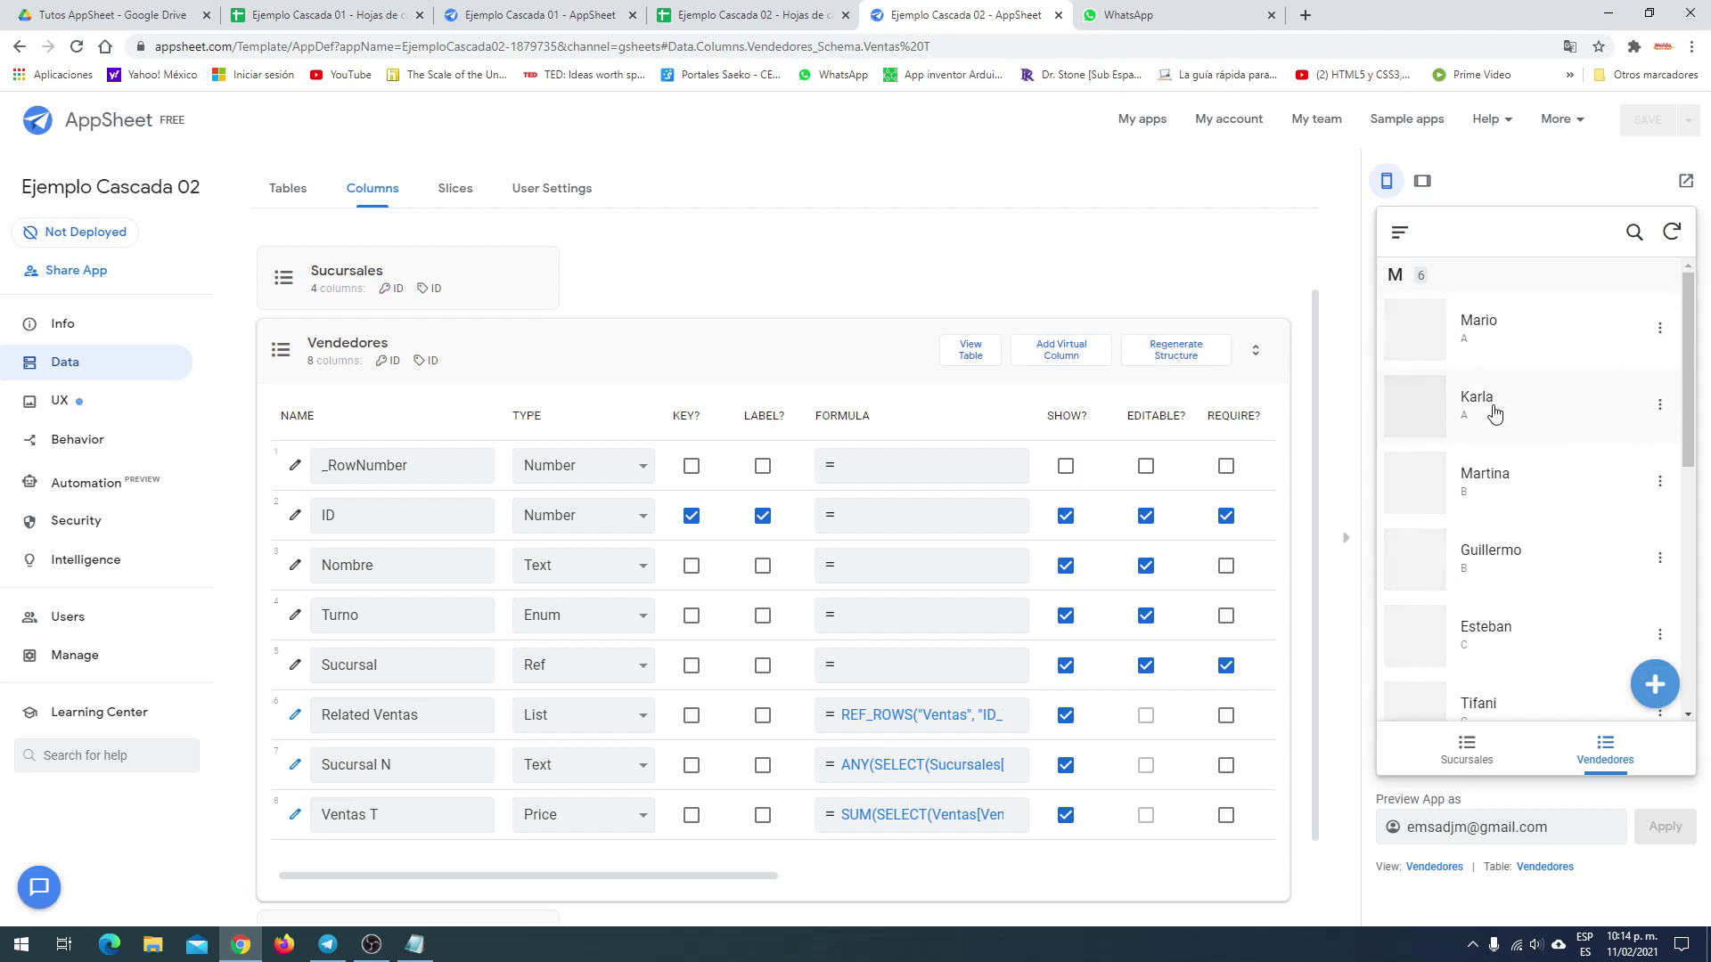
click(1494, 412)
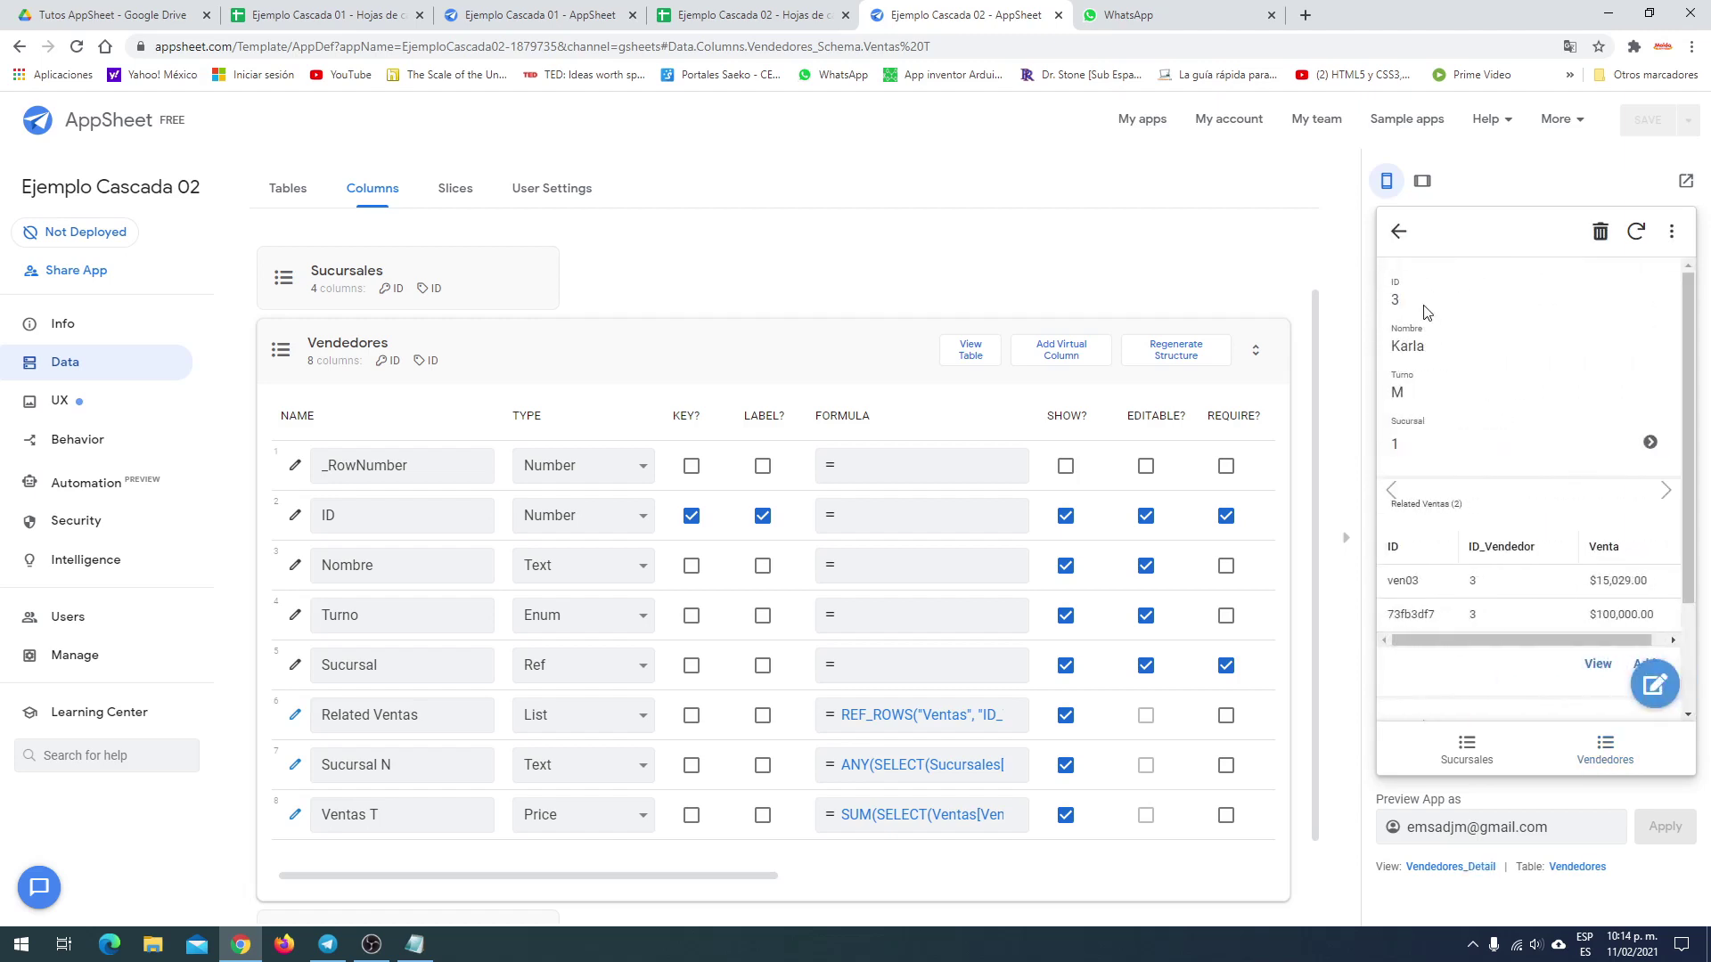
scroll(1558, 647, down, 2)
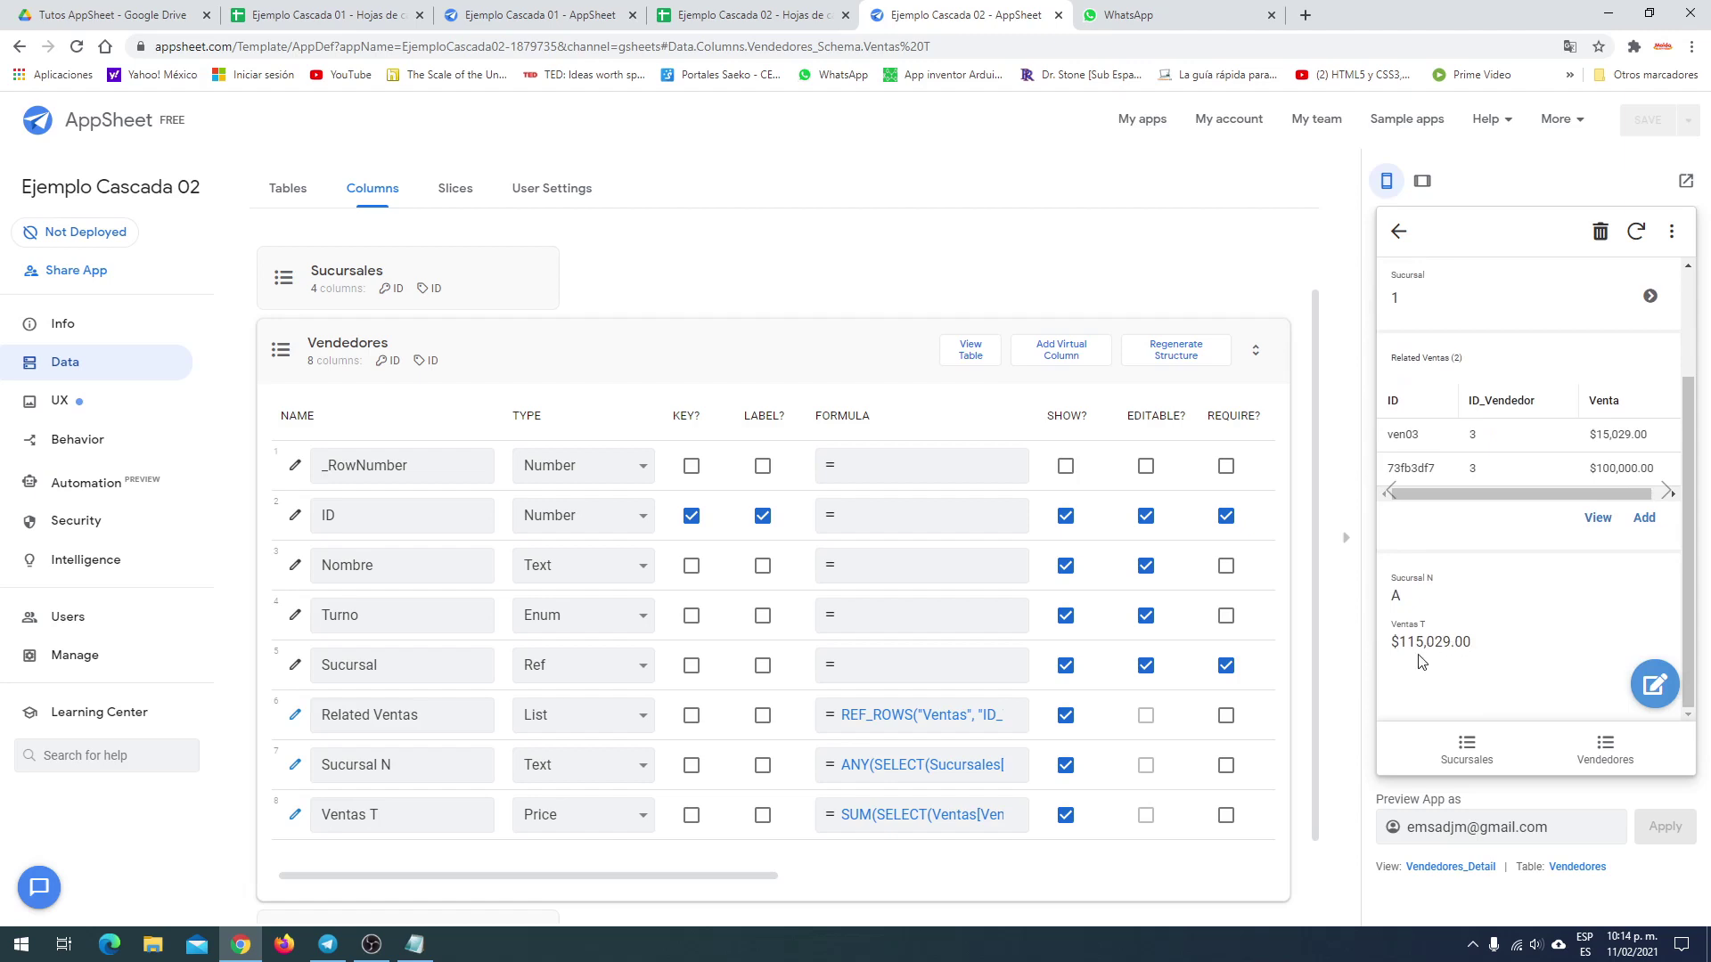
click(907, 386)
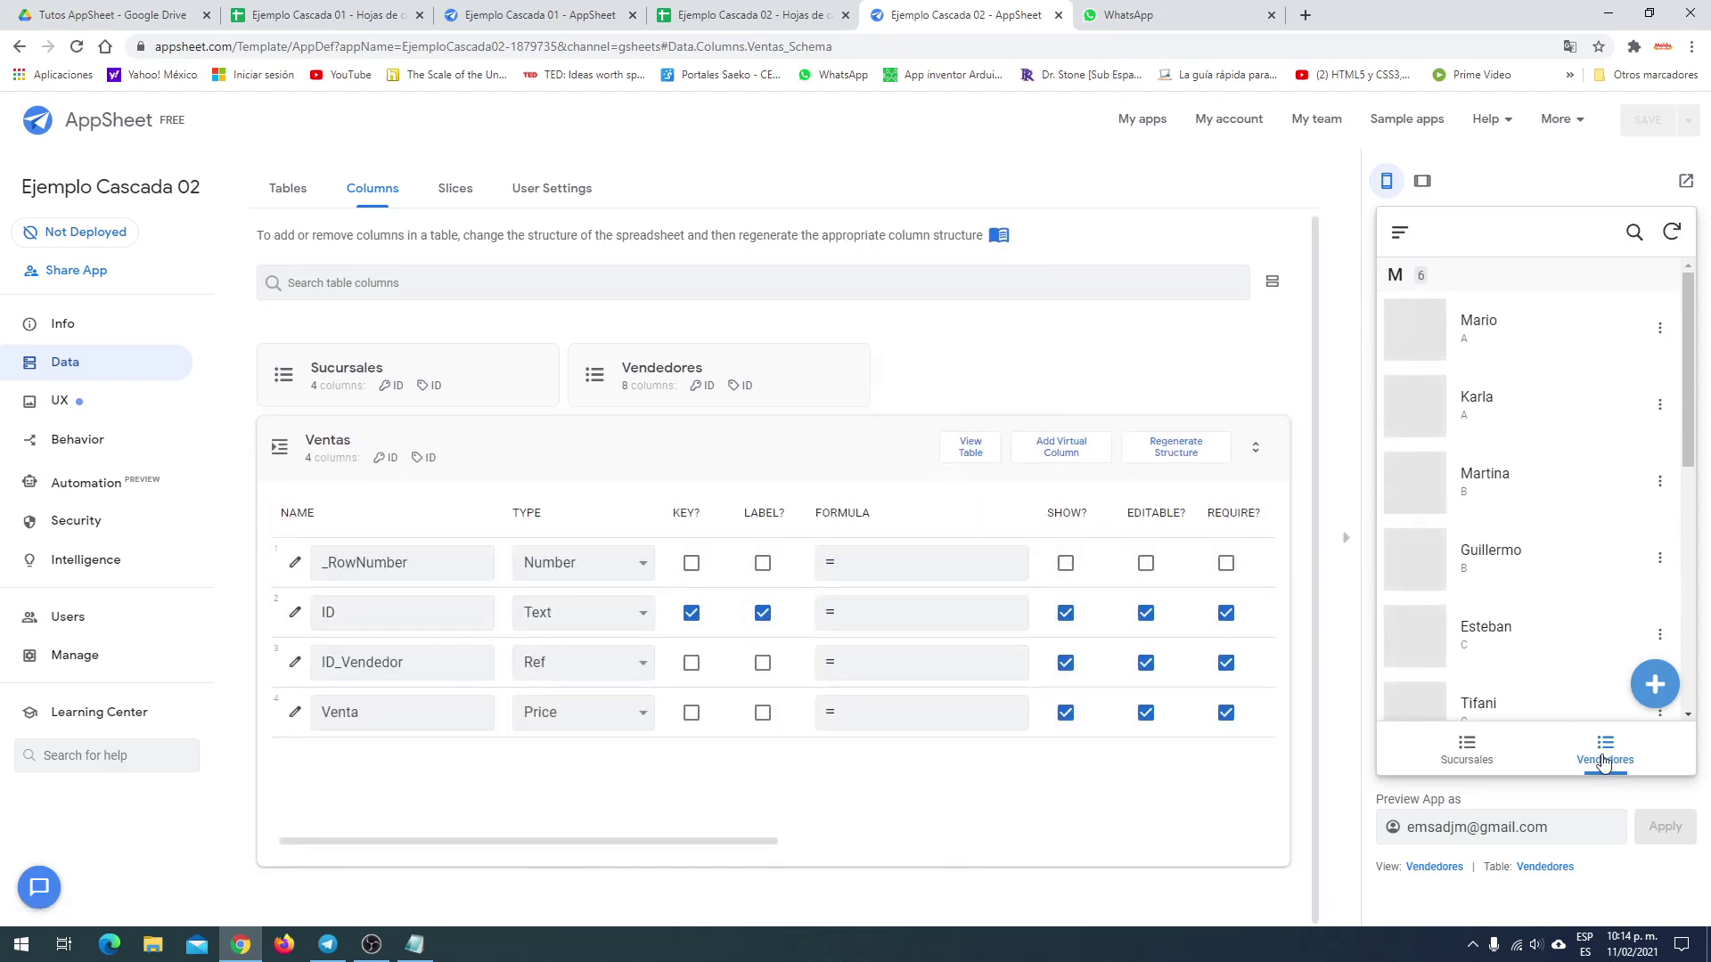
click(280, 457)
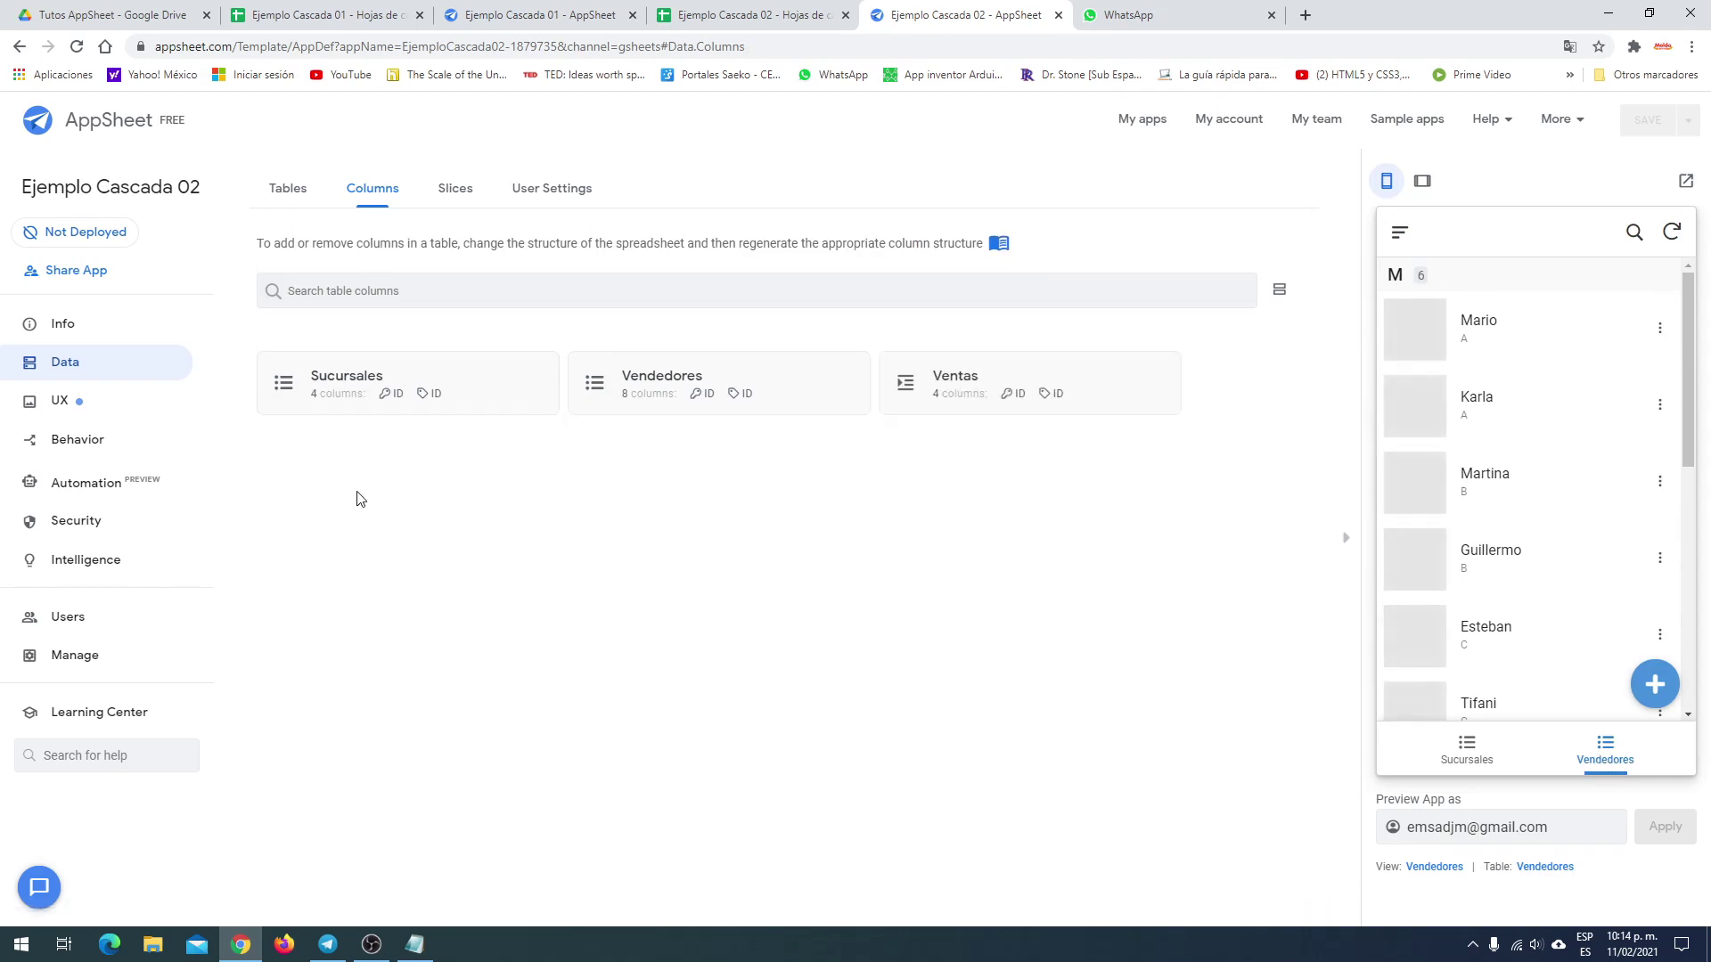
Create a new UX view and name it Ventas
click(46, 413)
click(299, 354)
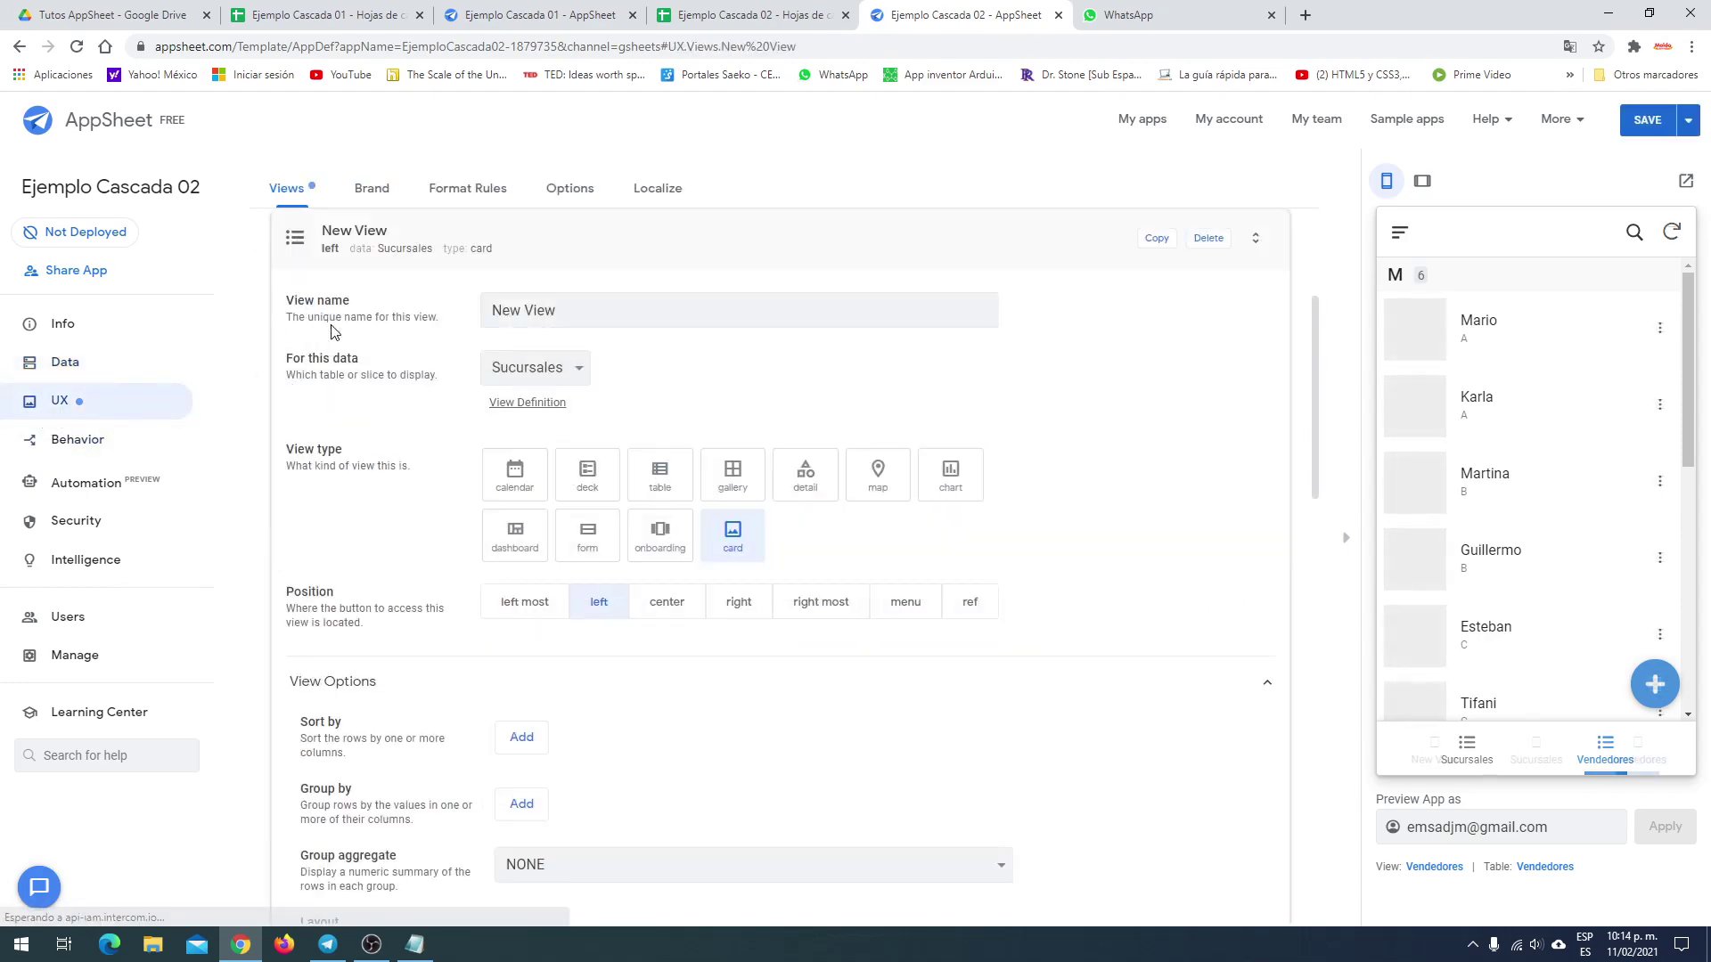
triple_click(619, 310)
text(Ventas)
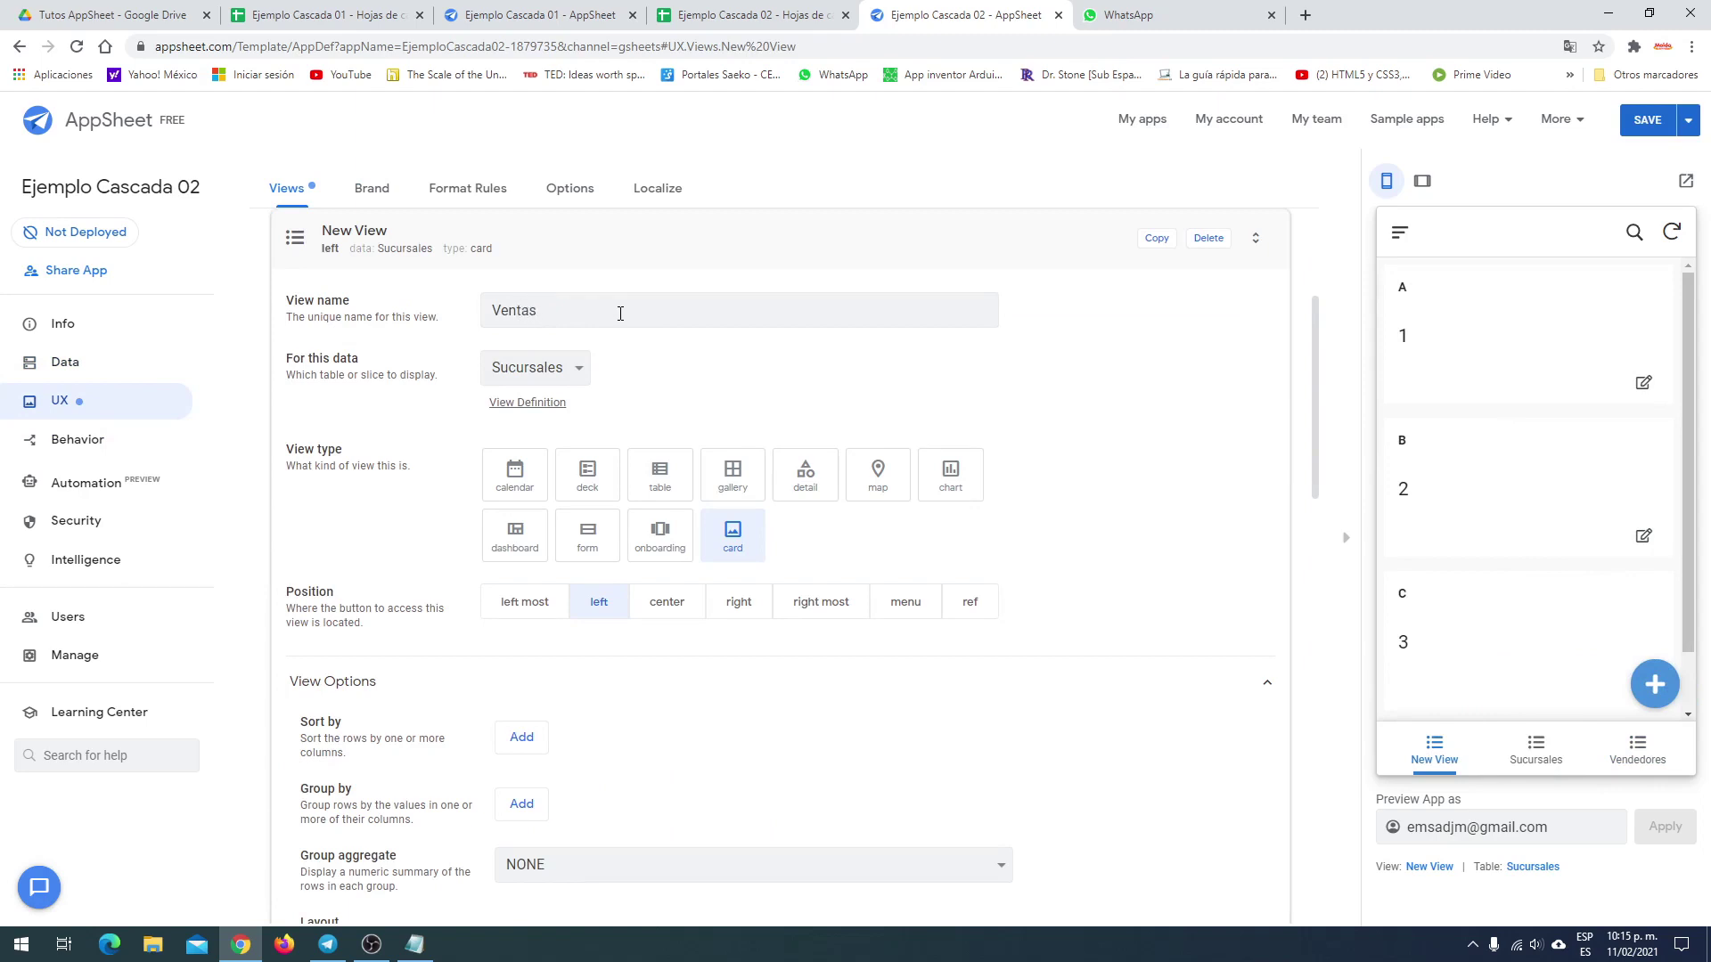
Base the Ventas view on the Ventas table and set its view type to deck
click(577, 367)
click(554, 427)
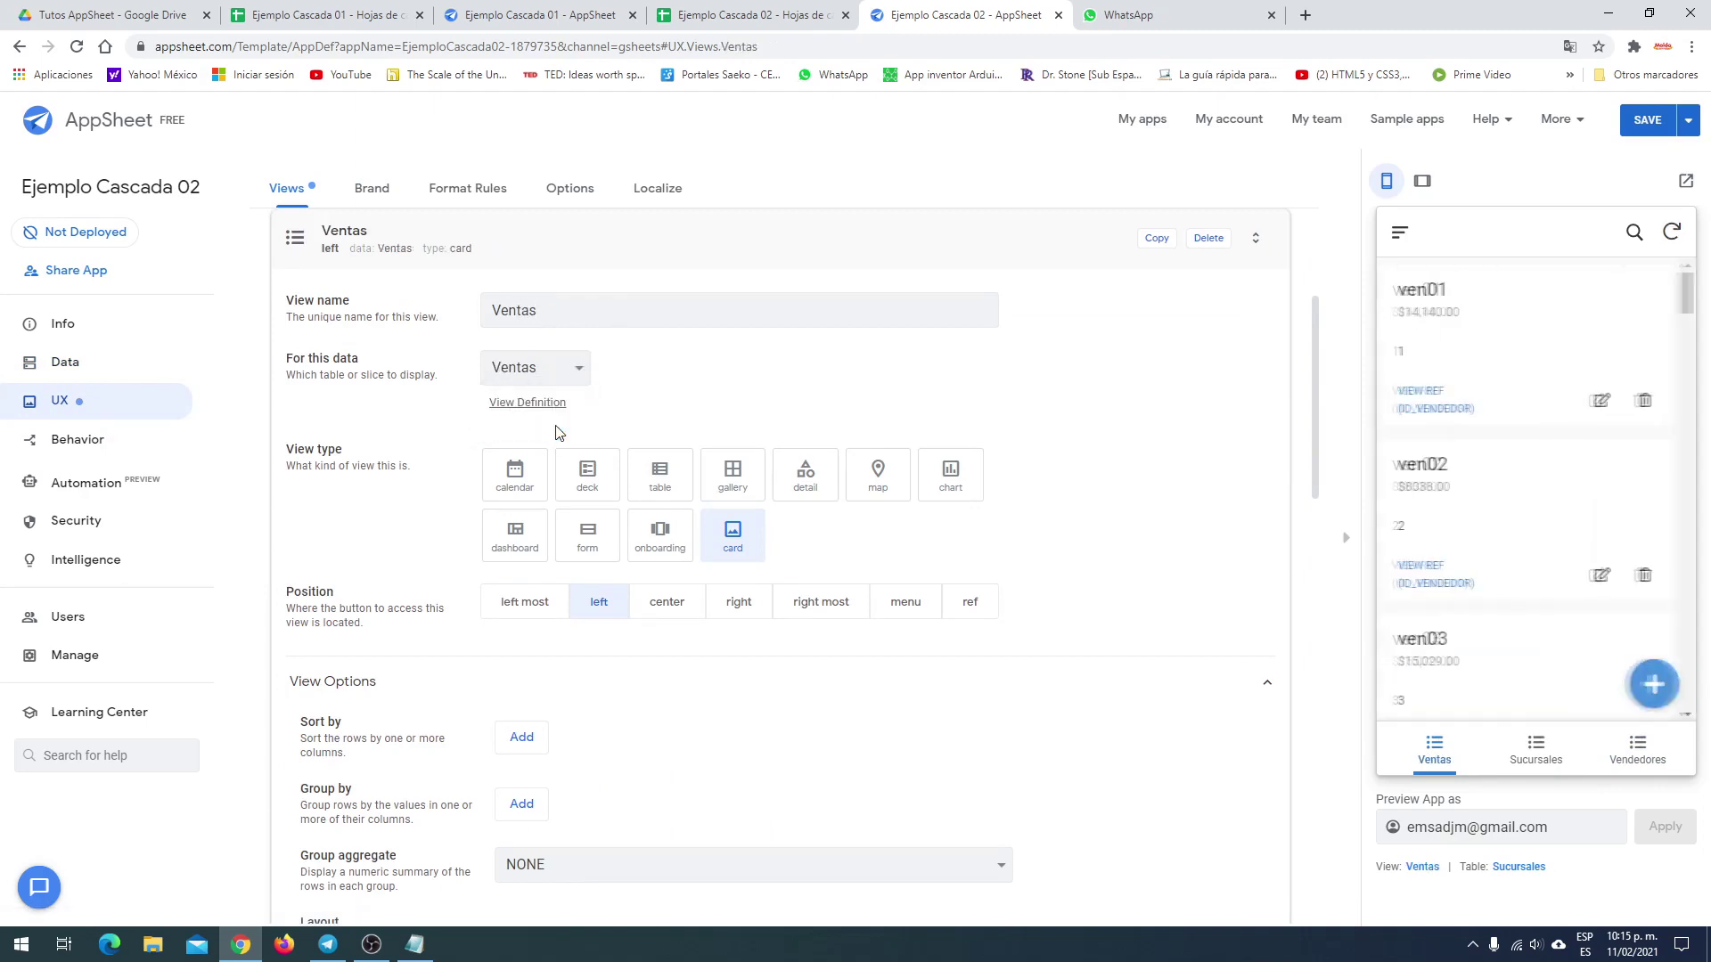
click(590, 490)
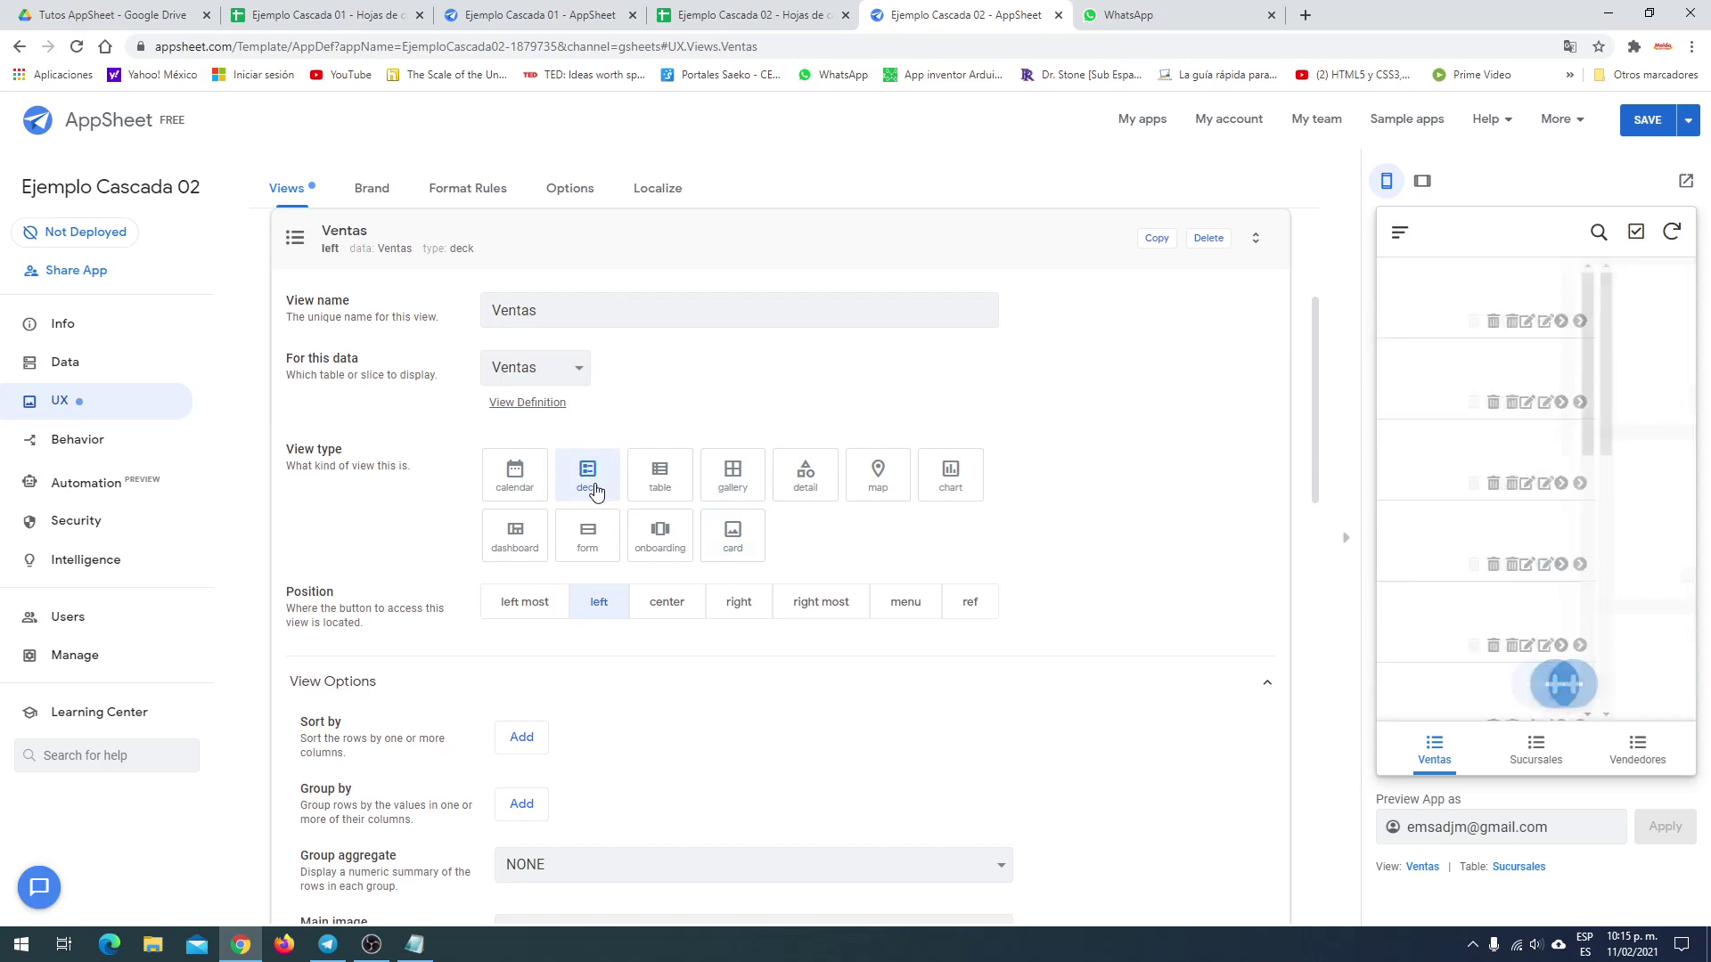
click(296, 247)
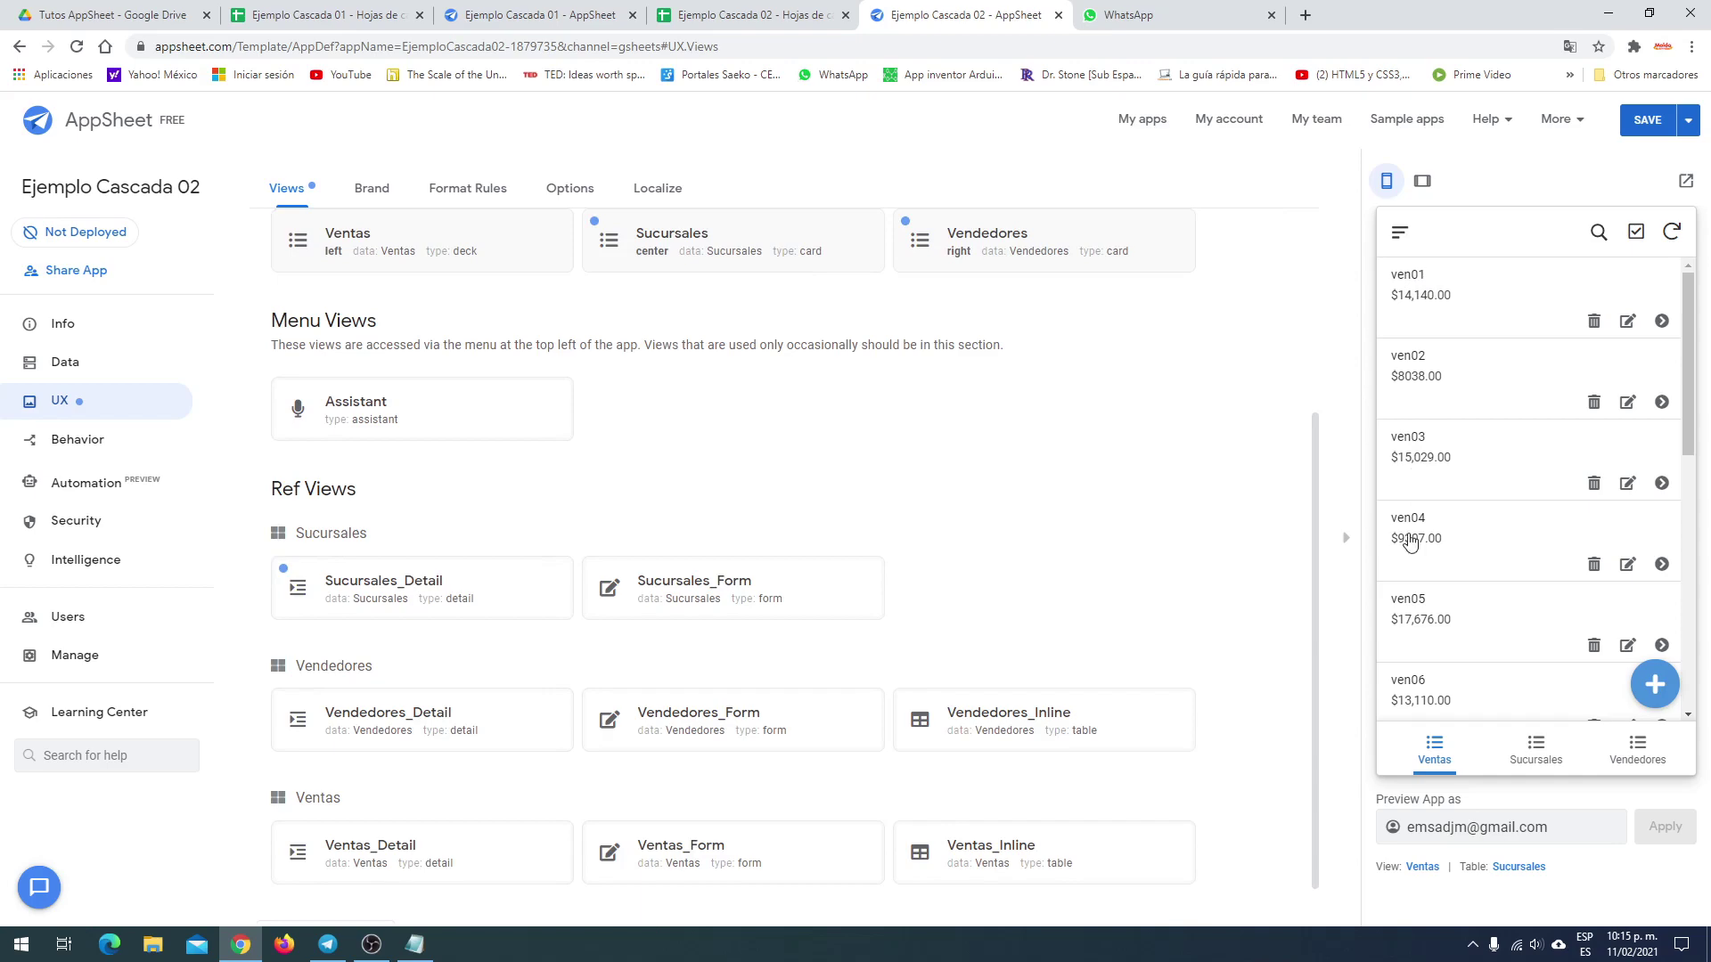
Make Sucursal the label column of the Sucursales table instead of ID
click(78, 364)
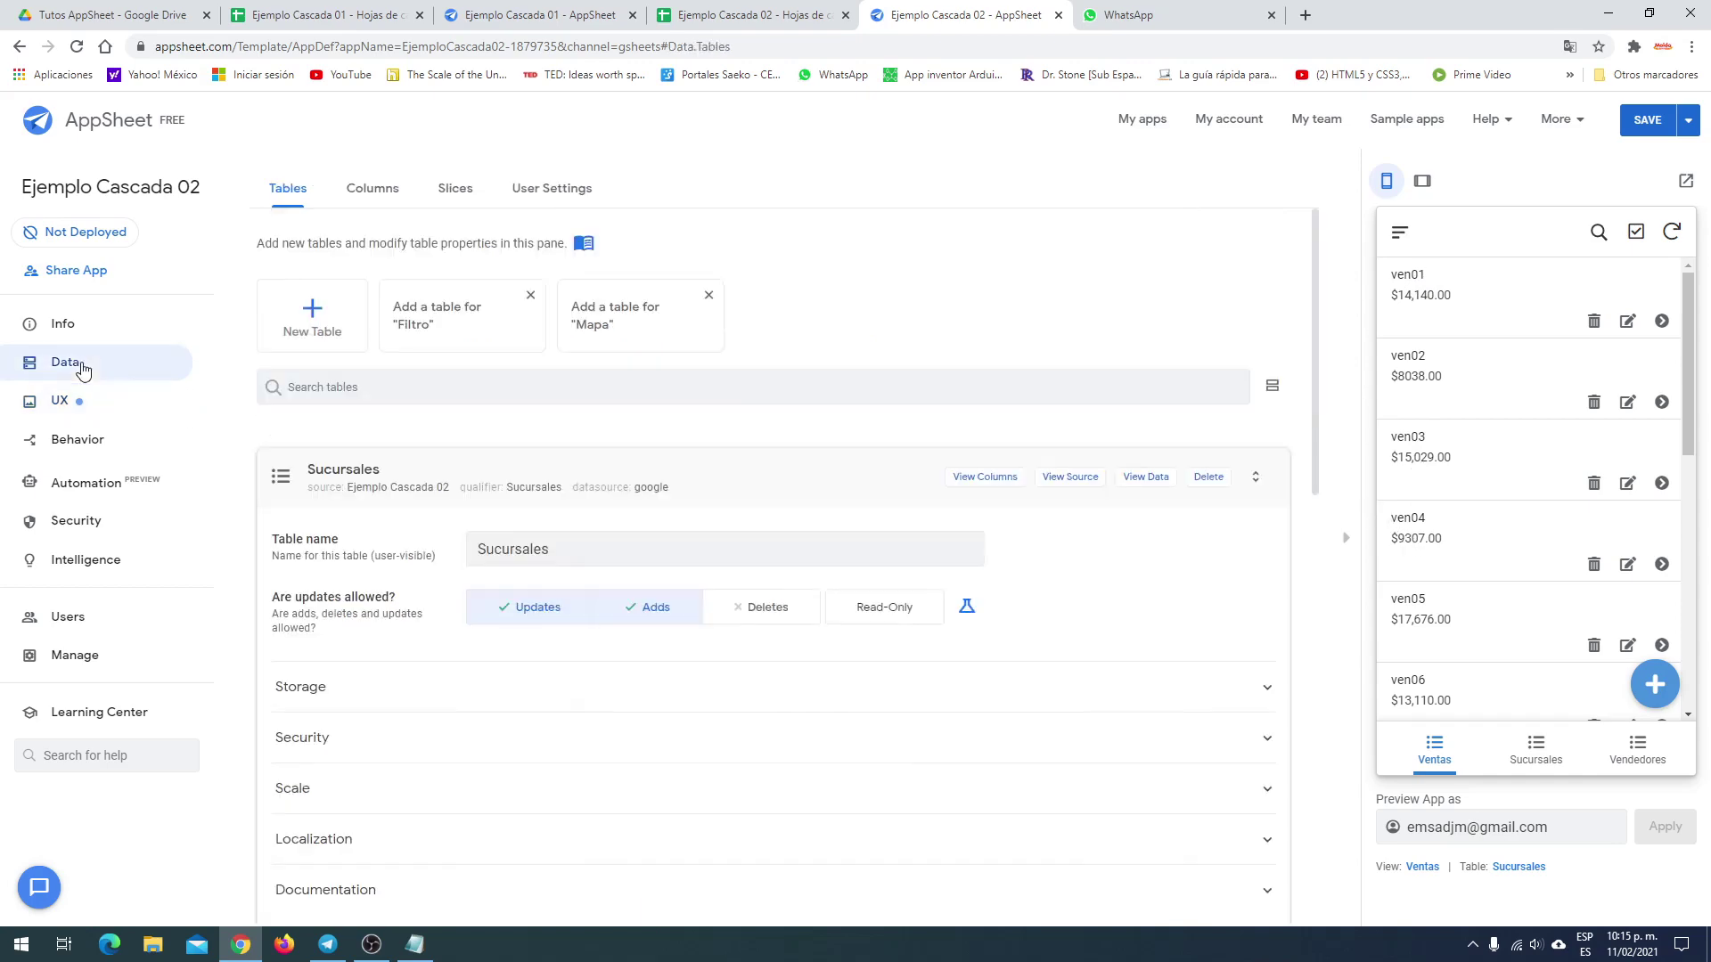
drag(286, 443, 285, 583)
click(283, 486)
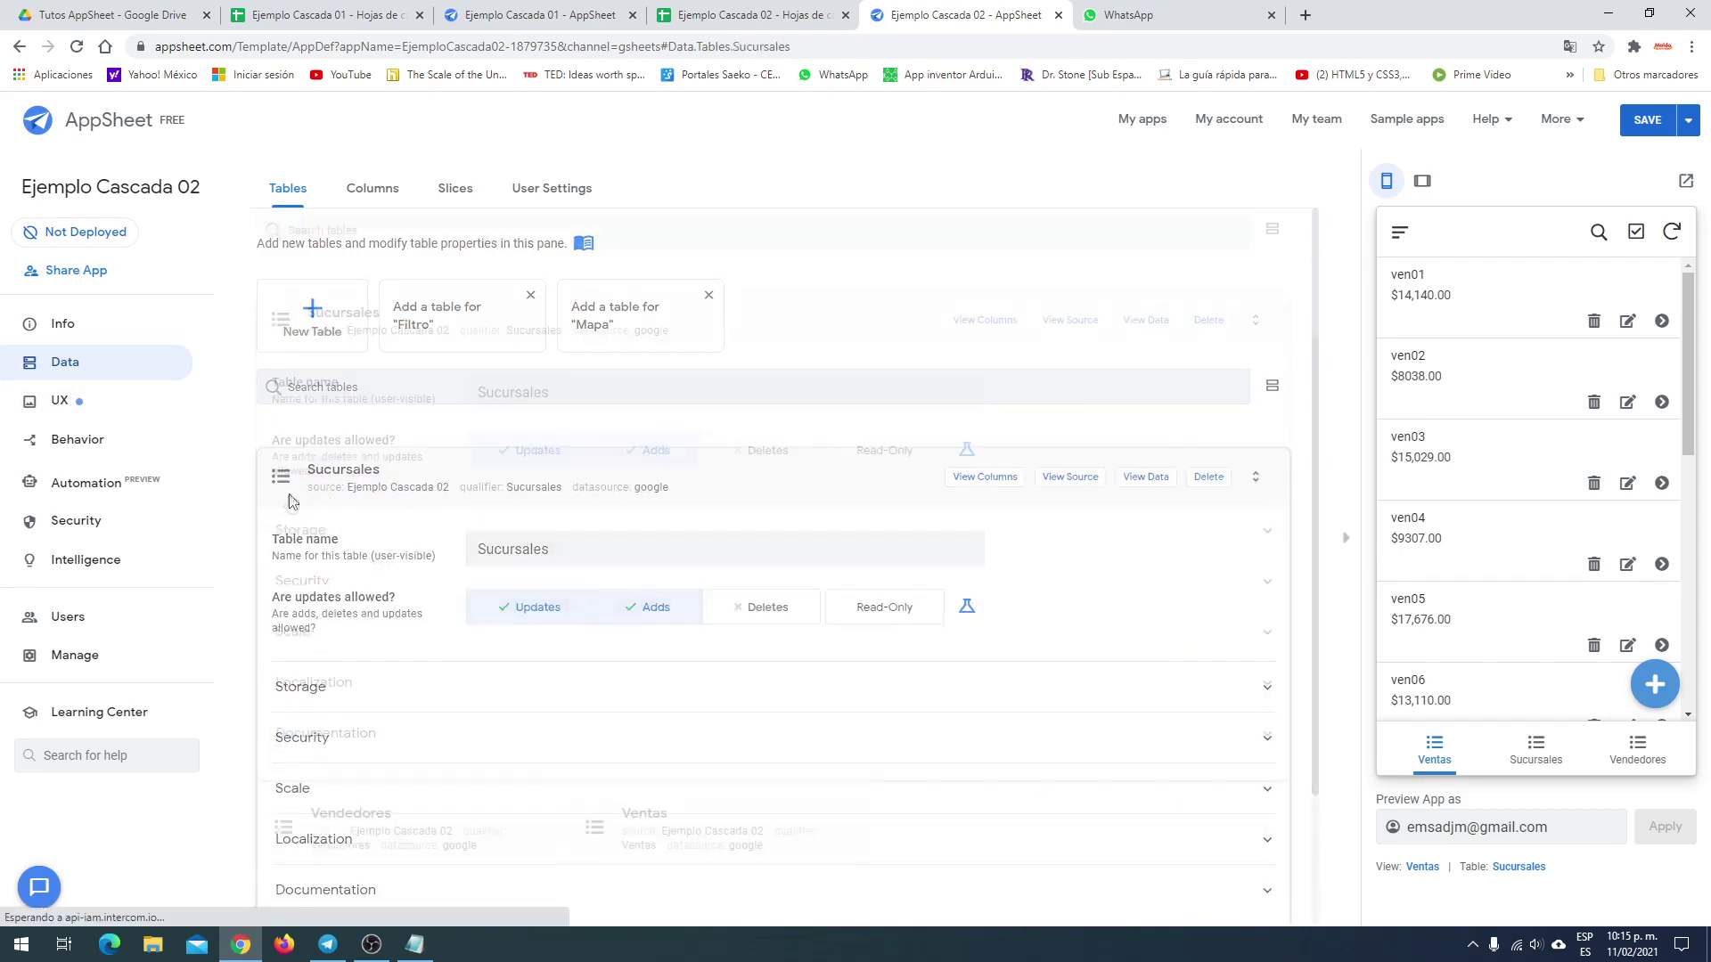
click(996, 322)
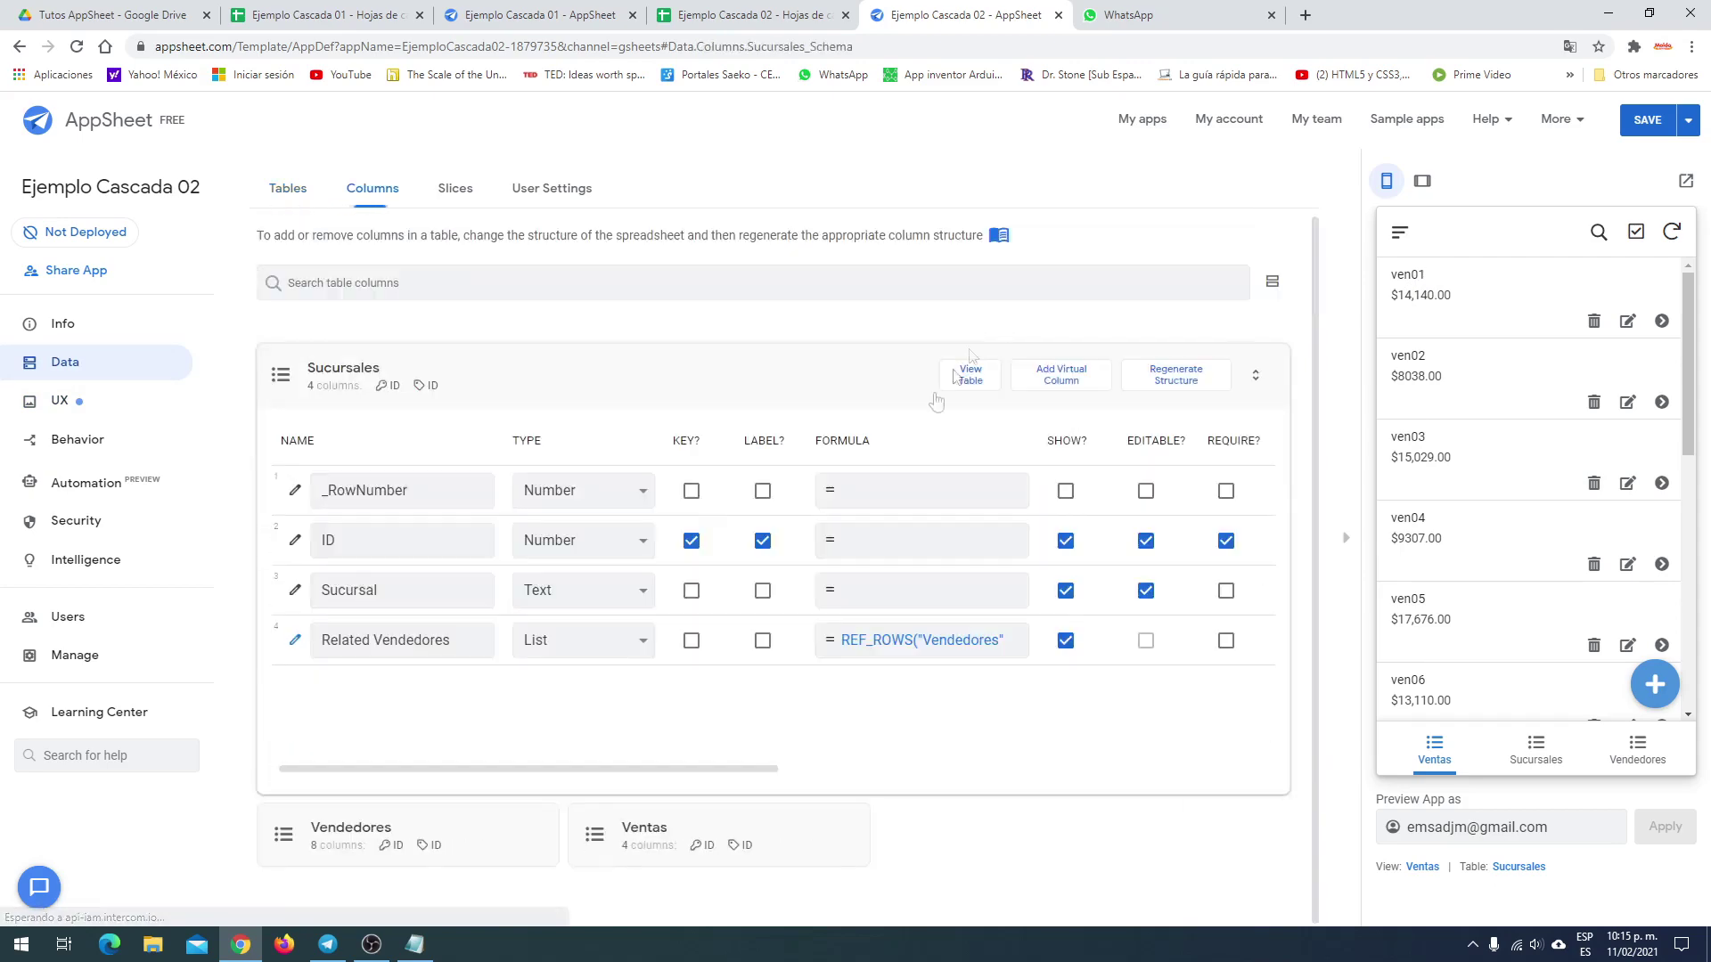
click(762, 541)
click(763, 592)
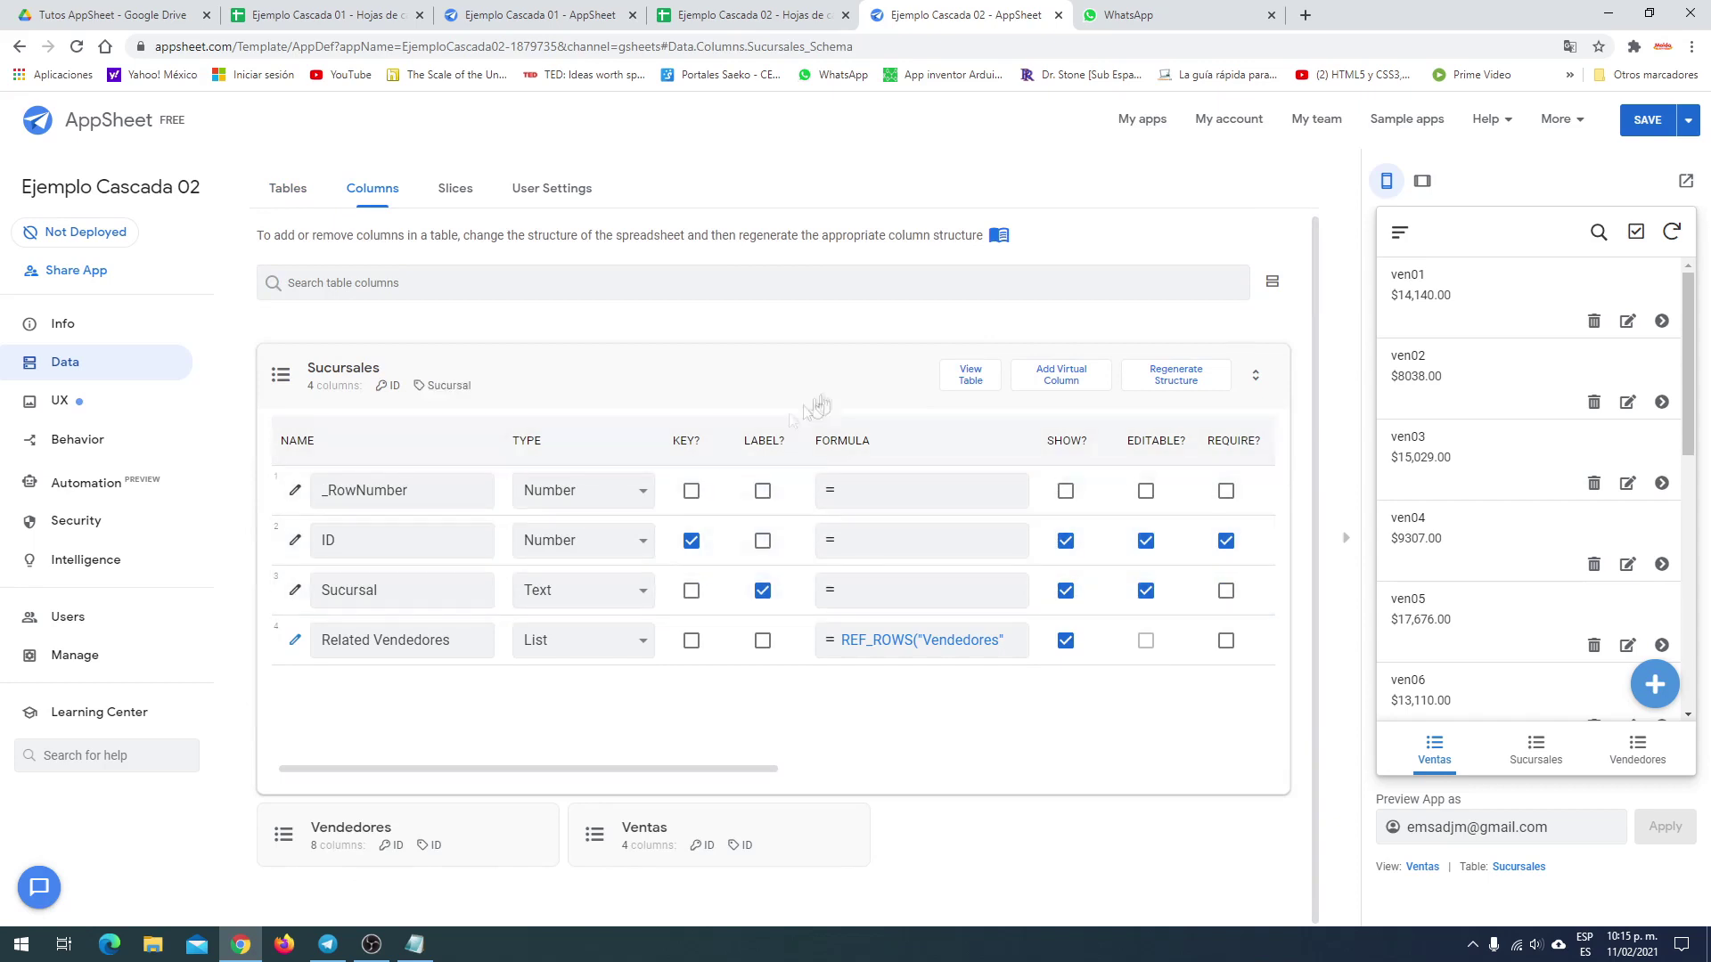
click(278, 383)
Make Nombre the label column of the Vendedores table and ID_Vendedor the label column of the Ventas table
click(592, 391)
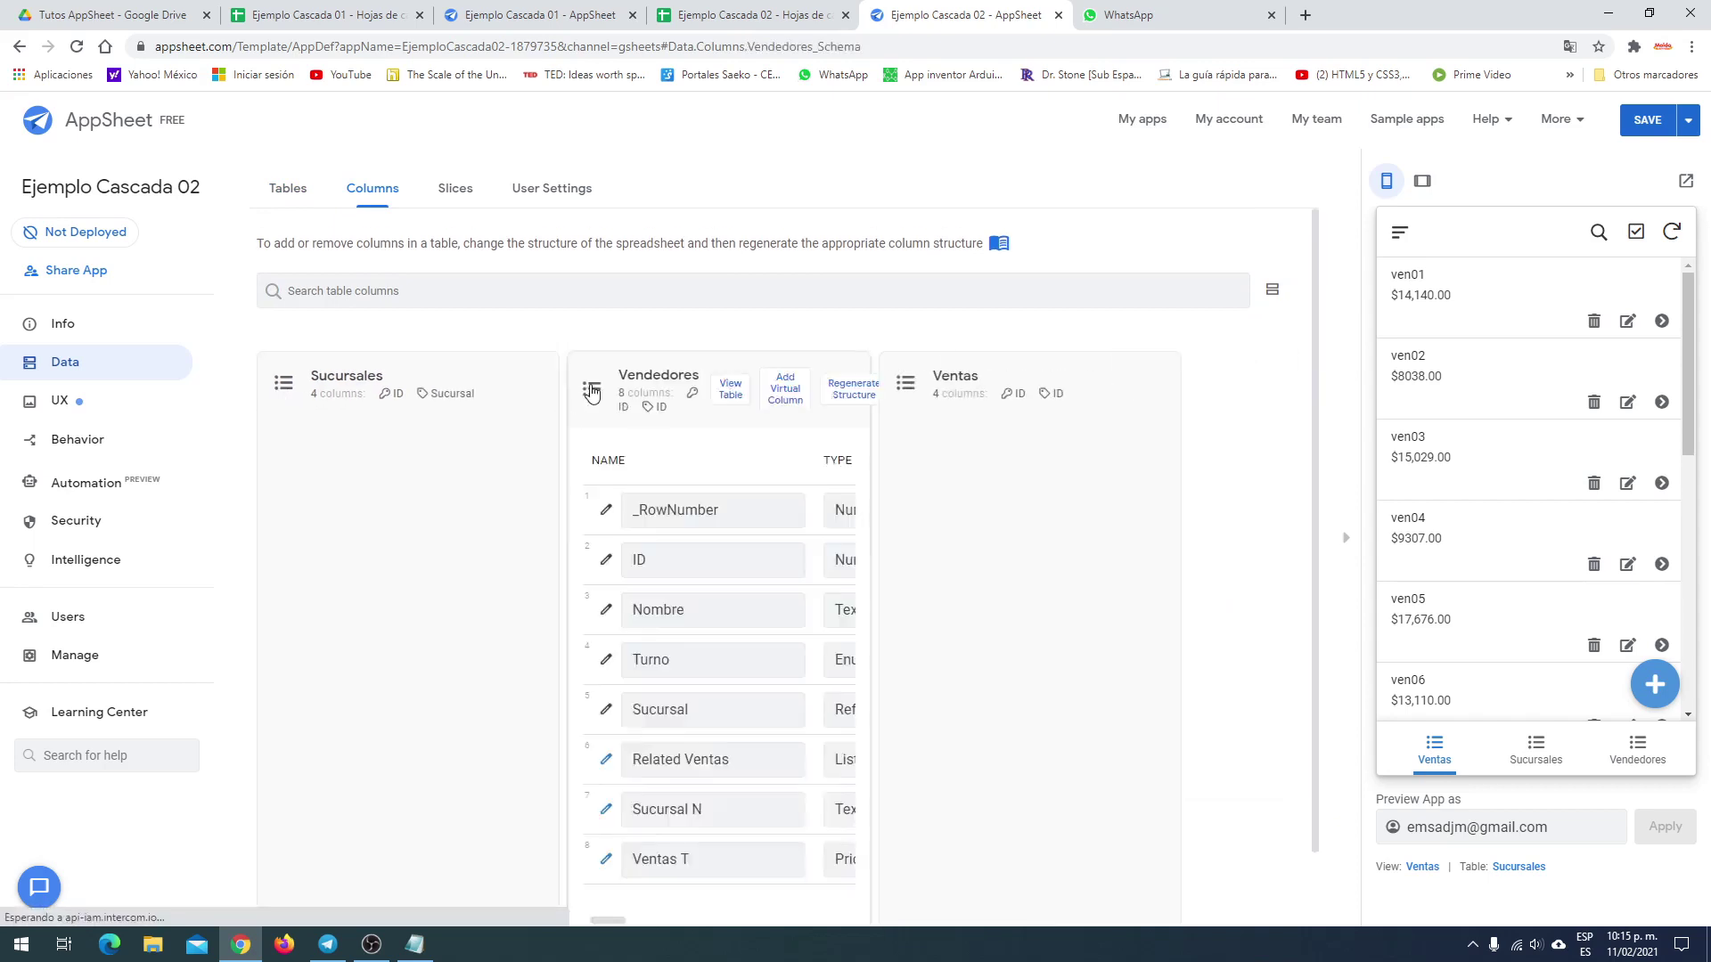
click(762, 458)
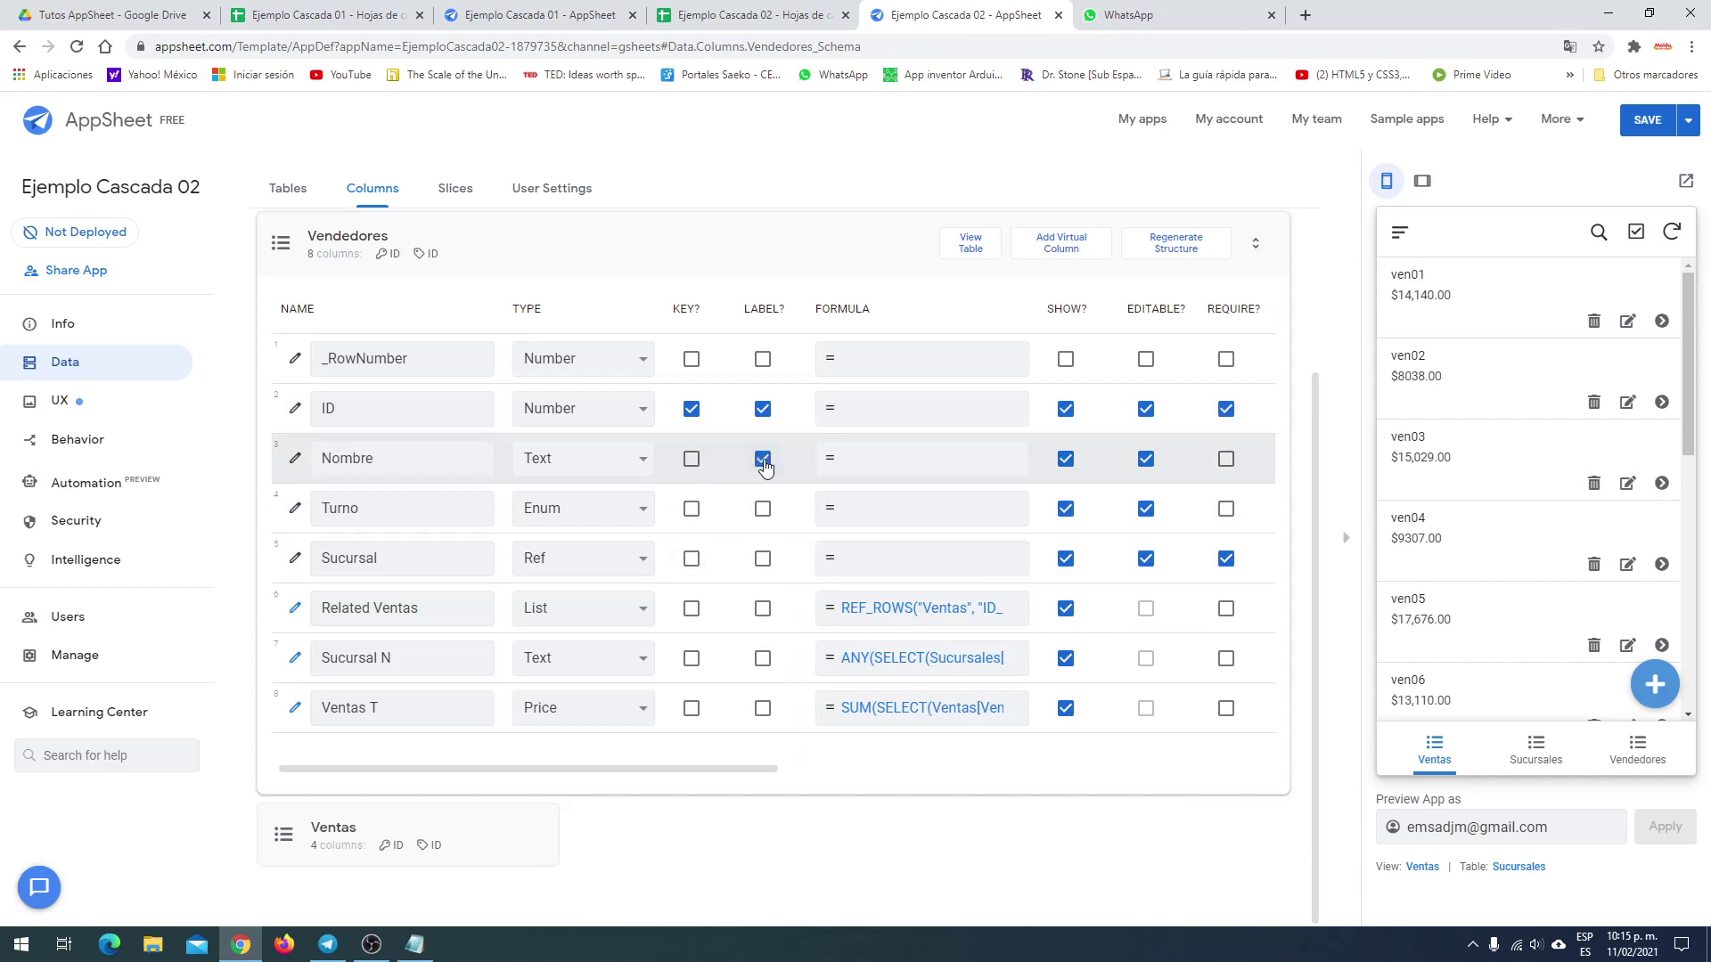
click(763, 408)
click(282, 244)
click(913, 381)
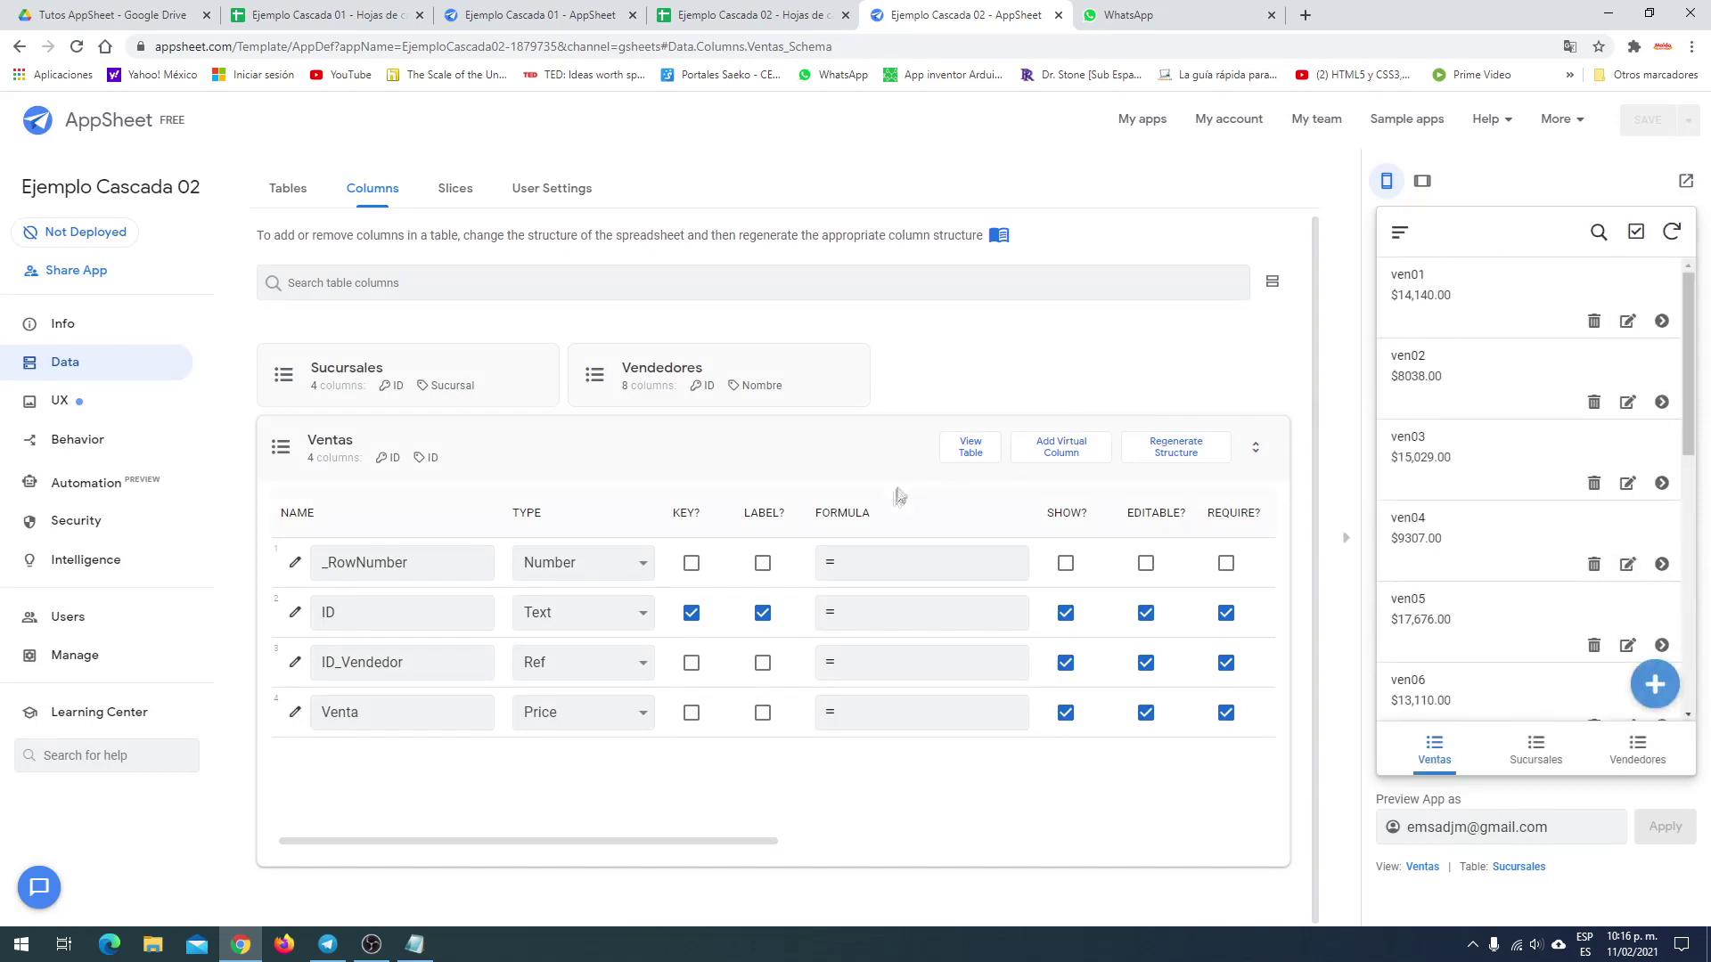
click(762, 663)
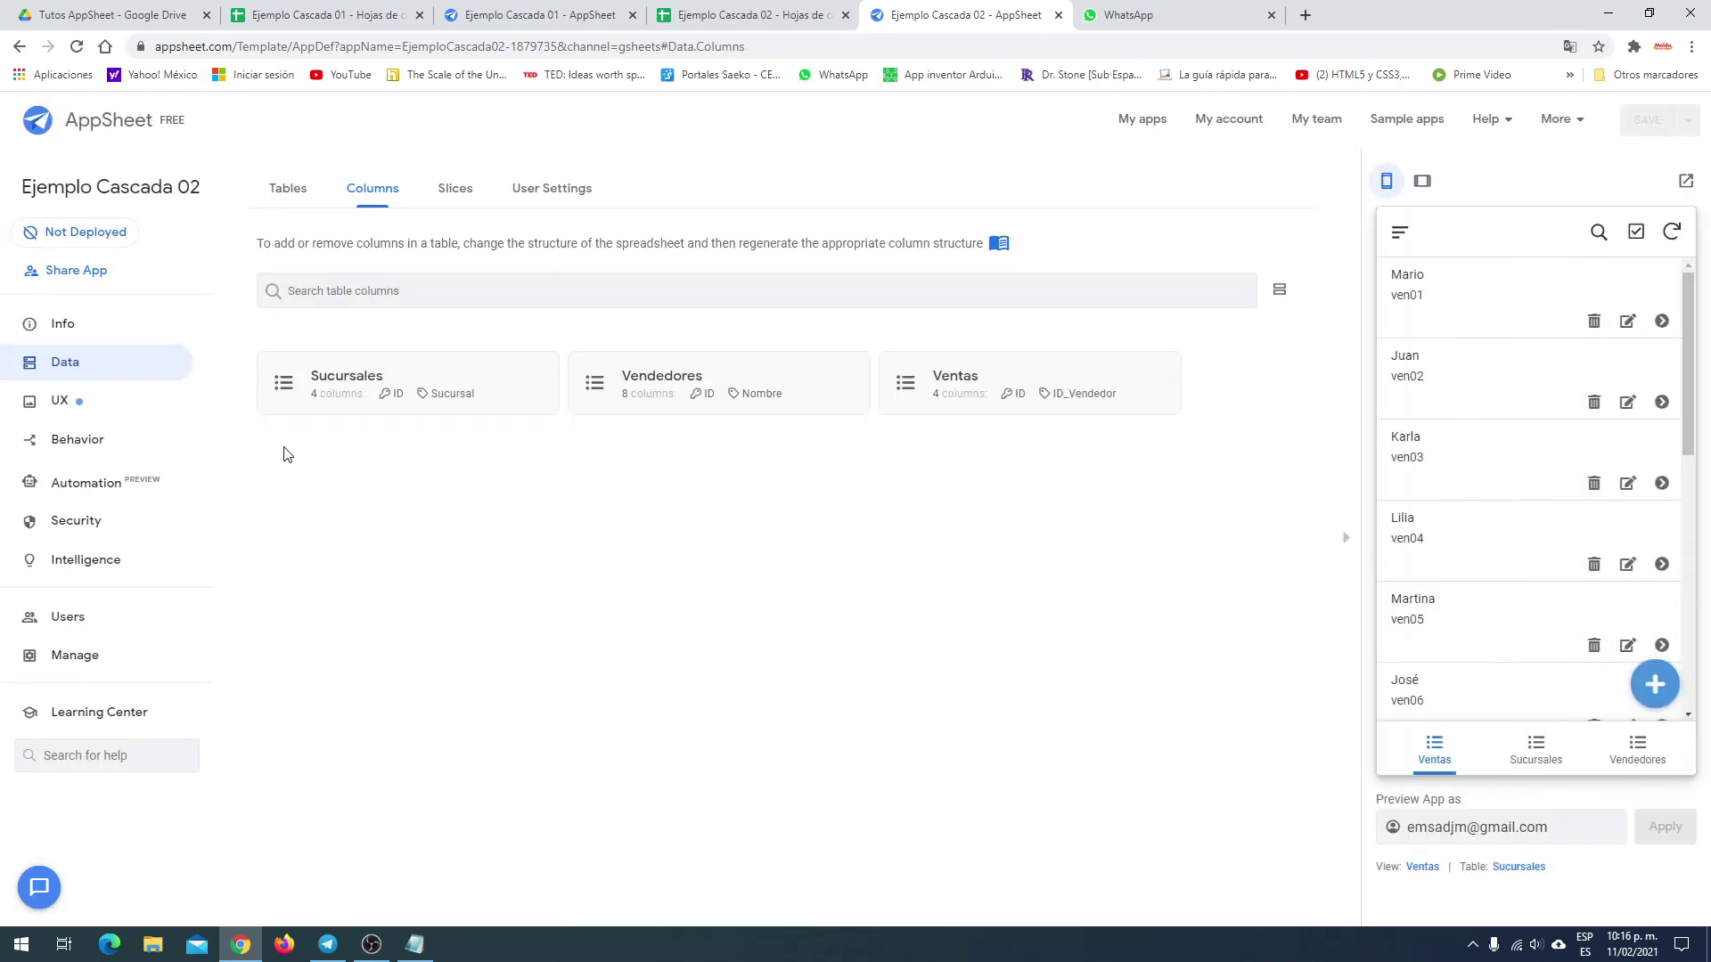
Add the Filtro table to the app and show its columns
click(288, 188)
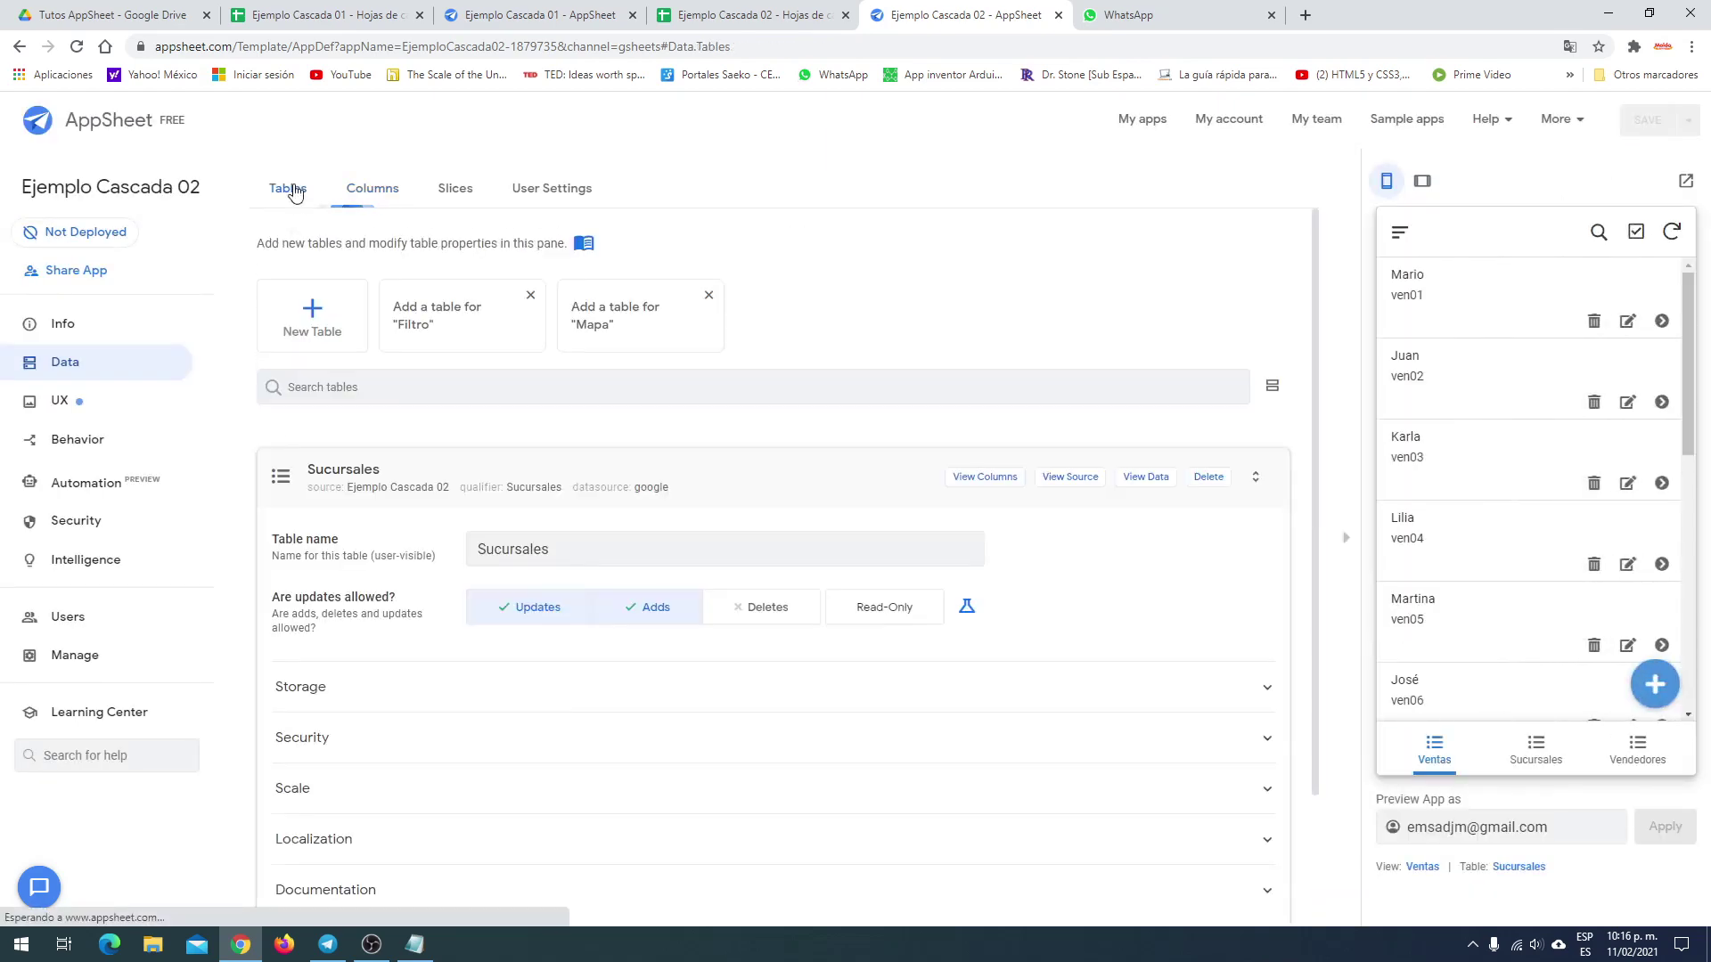
click(275, 481)
click(421, 314)
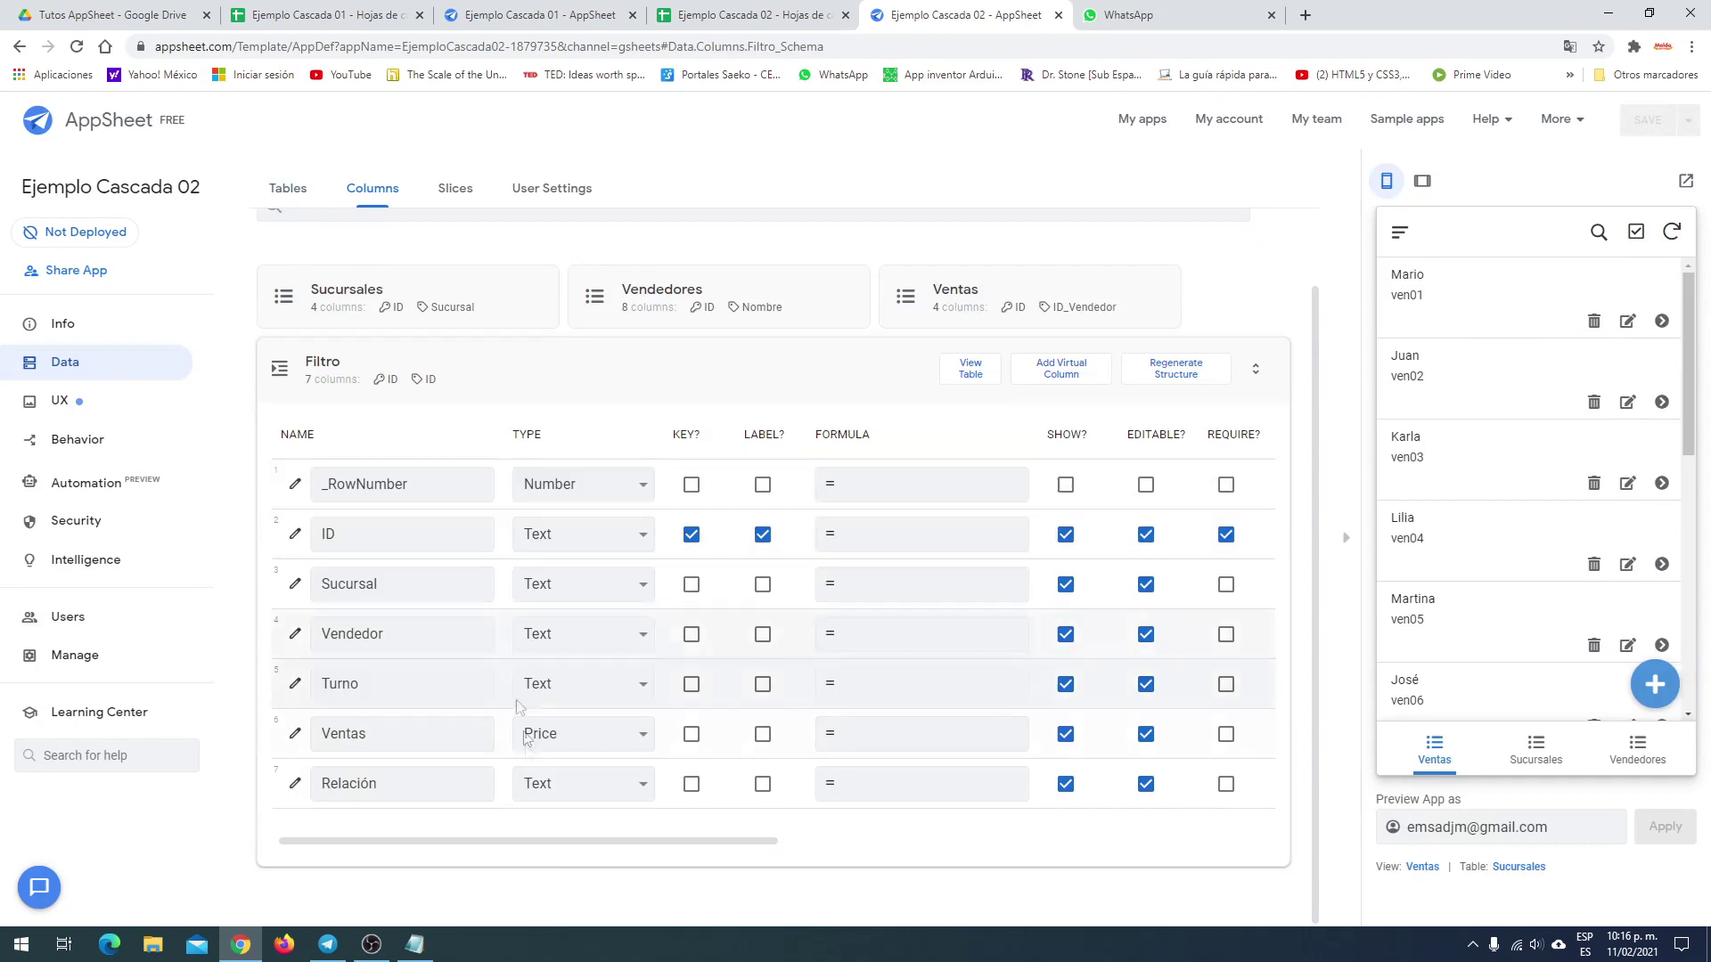
mouse_move(544, 850)
mouse_down()
mouse_move(705, 846)
mouse_move(539, 847)
mouse_up()
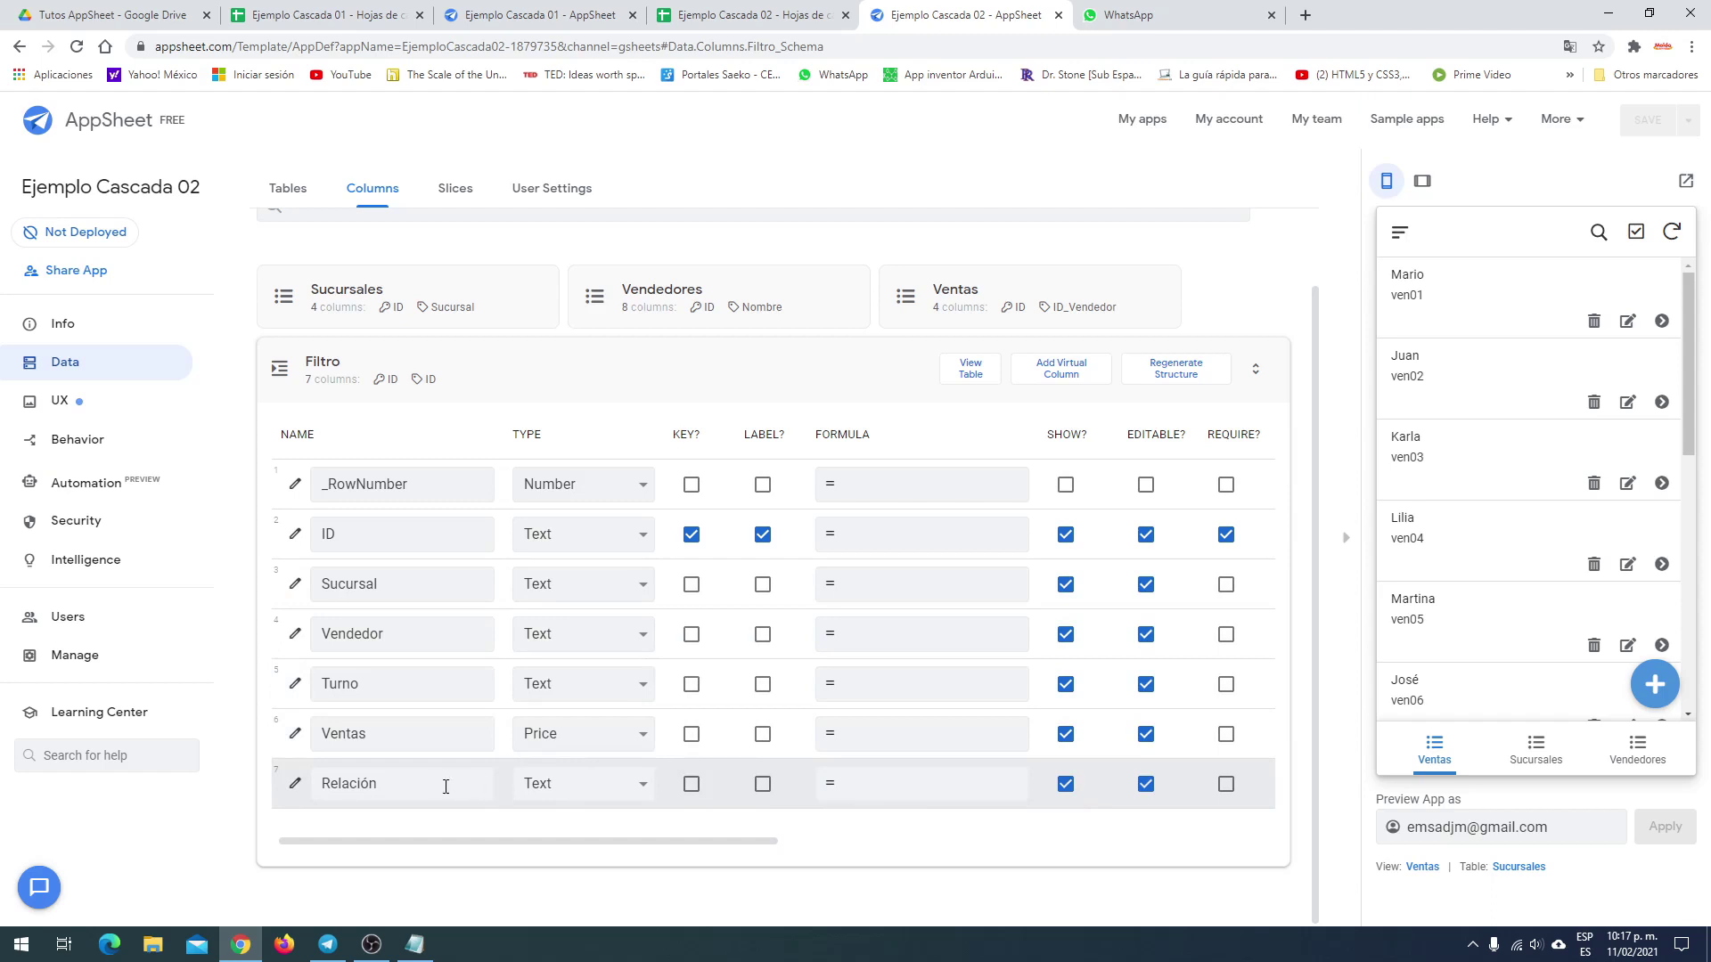
Change the Filtro table's Relación column to type Ref with Vendedores as its source table
click(645, 791)
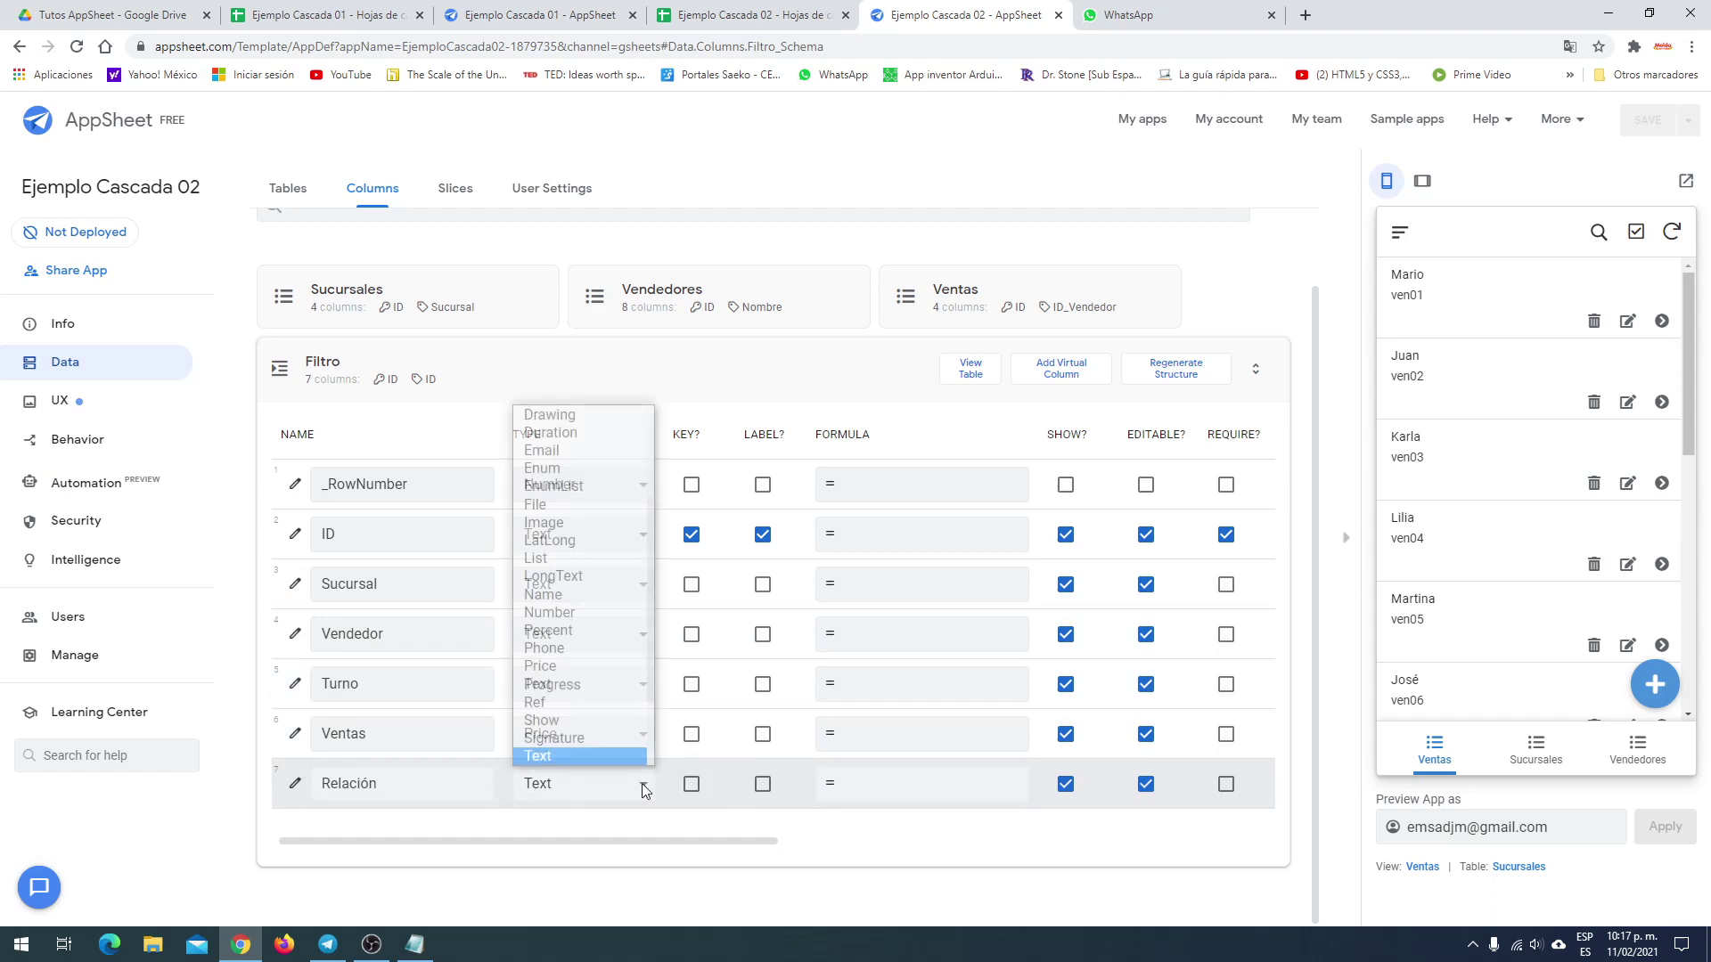
click(603, 700)
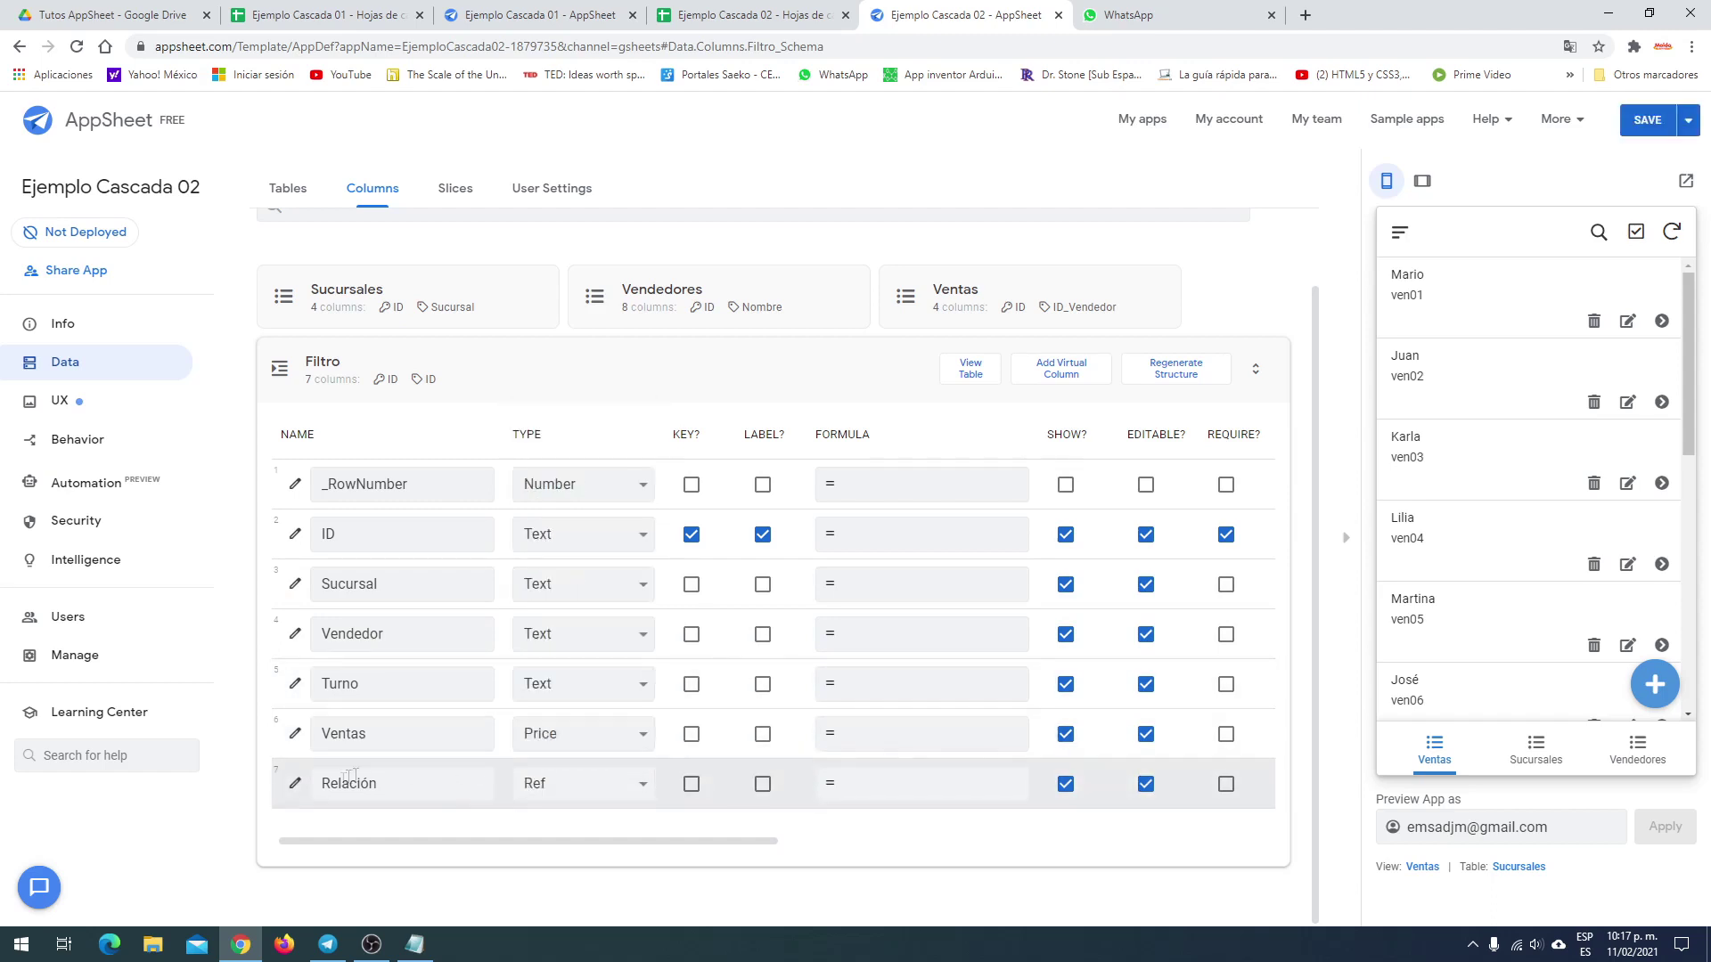
click(294, 793)
click(825, 534)
click(793, 601)
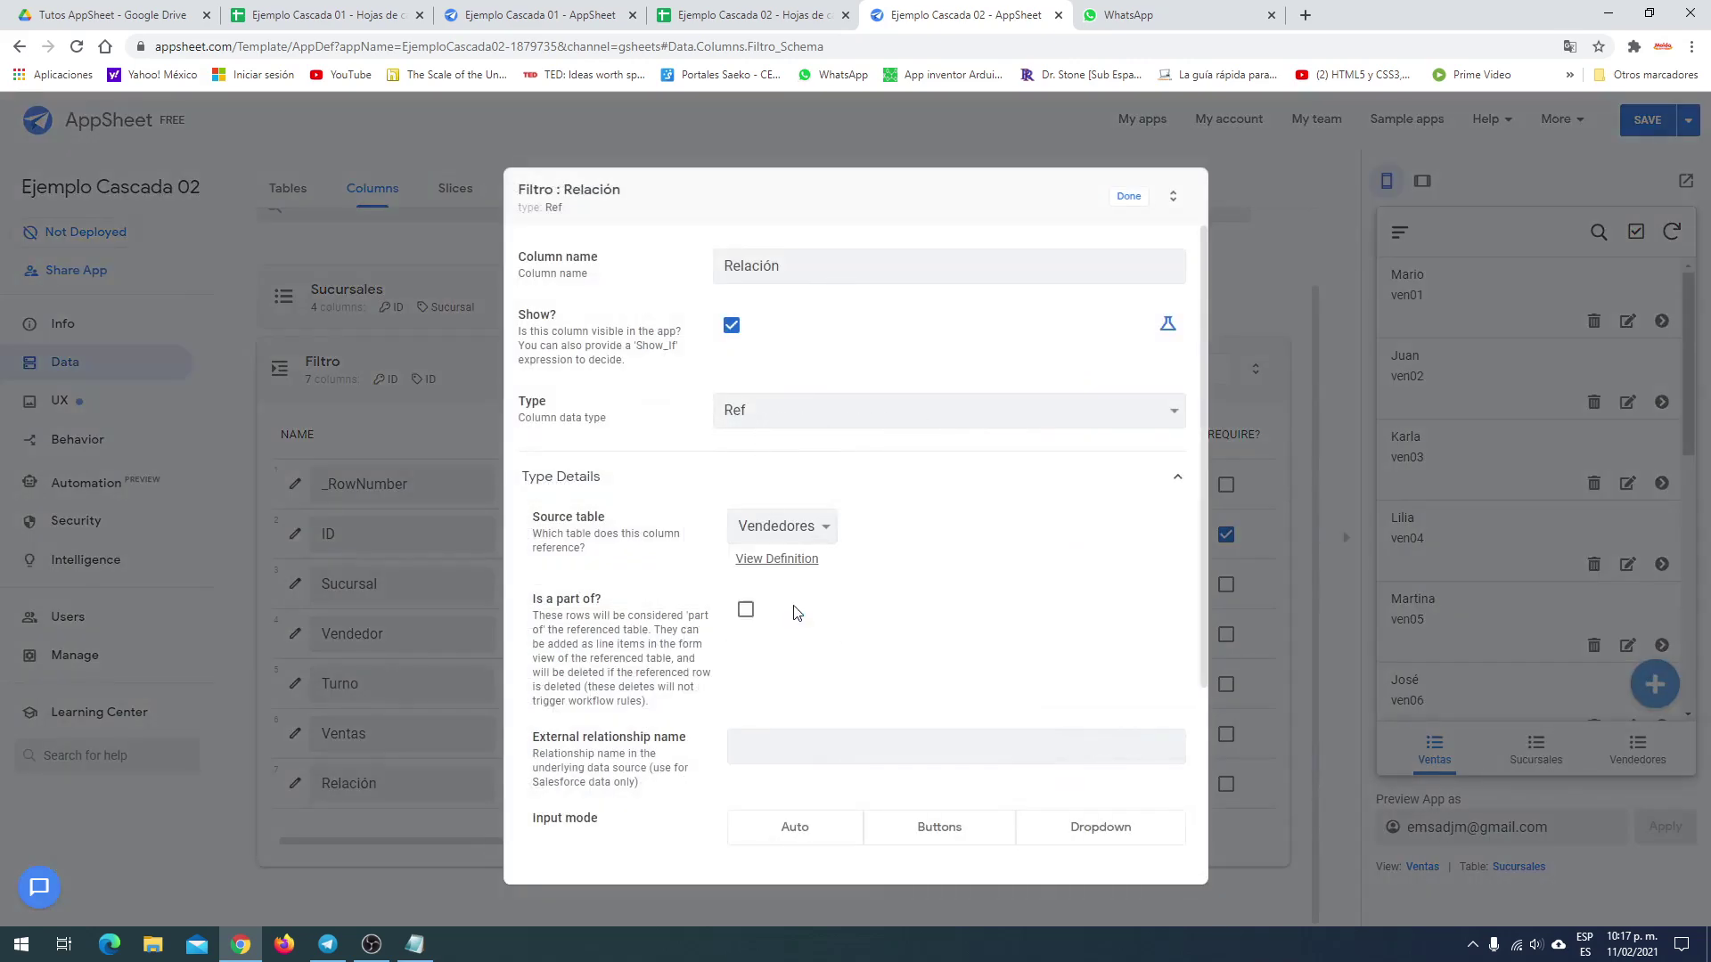
click(1128, 197)
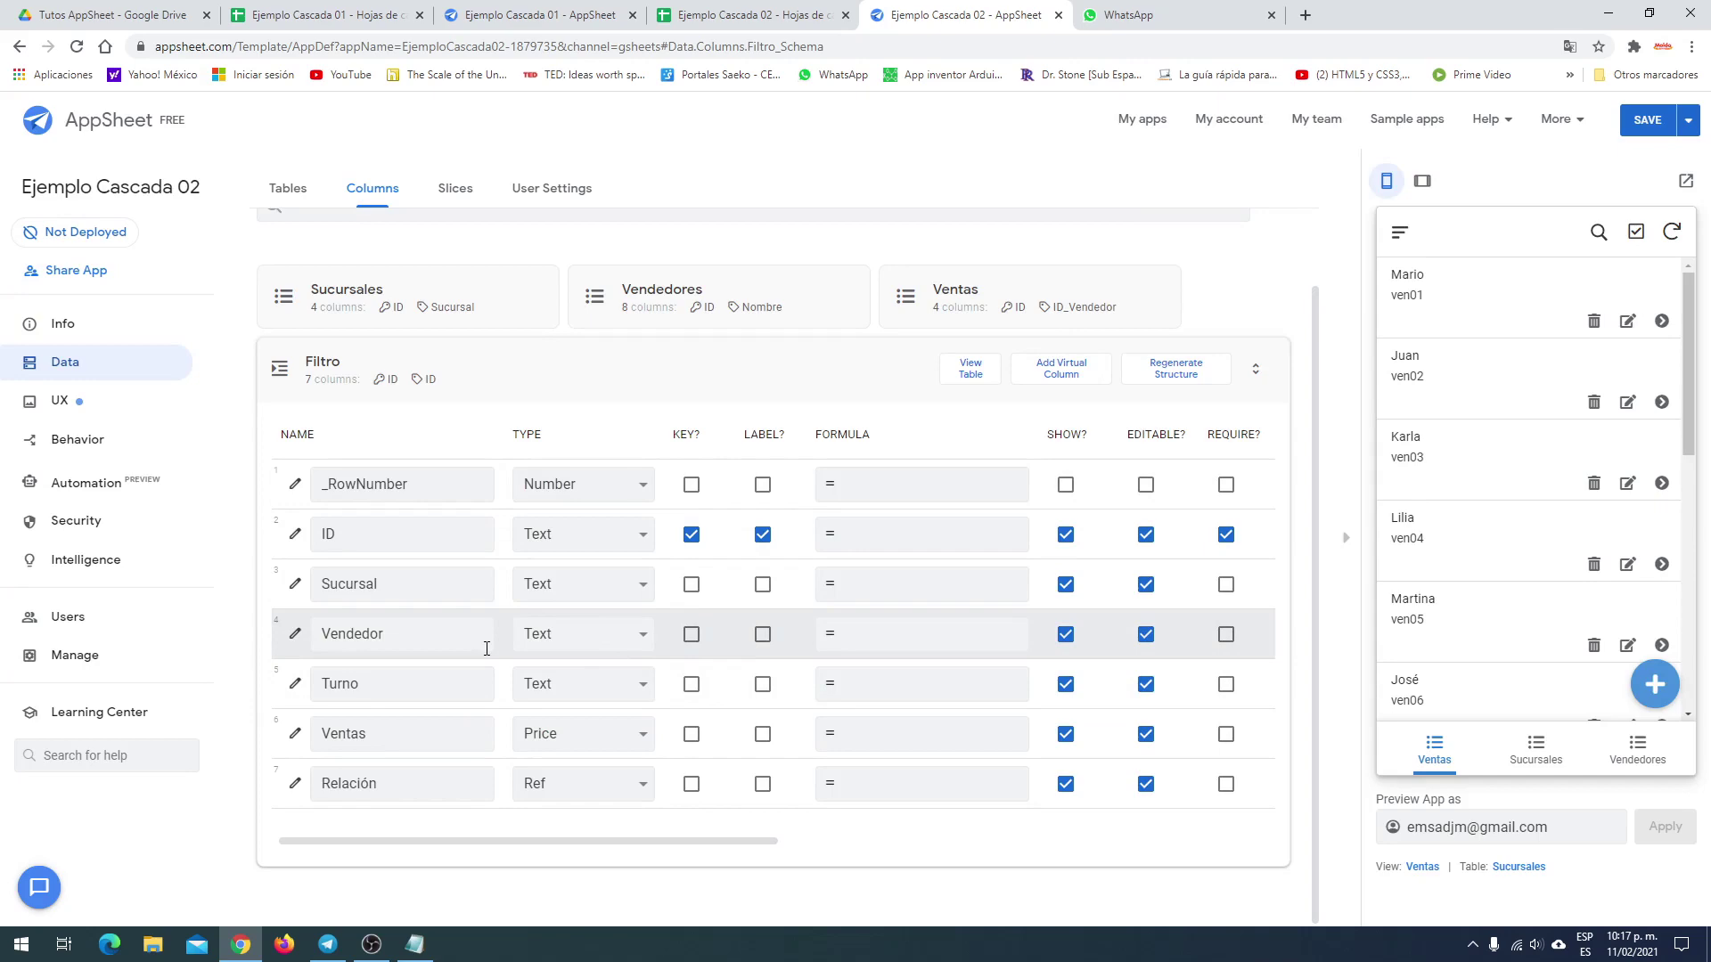
Set the Filtro Sucursal column's Valid If to SELECT(Vendedores[Sucursal N], AND(OR(ISBLANK([_THISROW].[Vendedor]), [Nombre] = [_THISROW].[Vendedor]), OR(ISBLANK([_THISROW].[Turno]), [Turno] = [_THISROW].[Turno])))
click(294, 591)
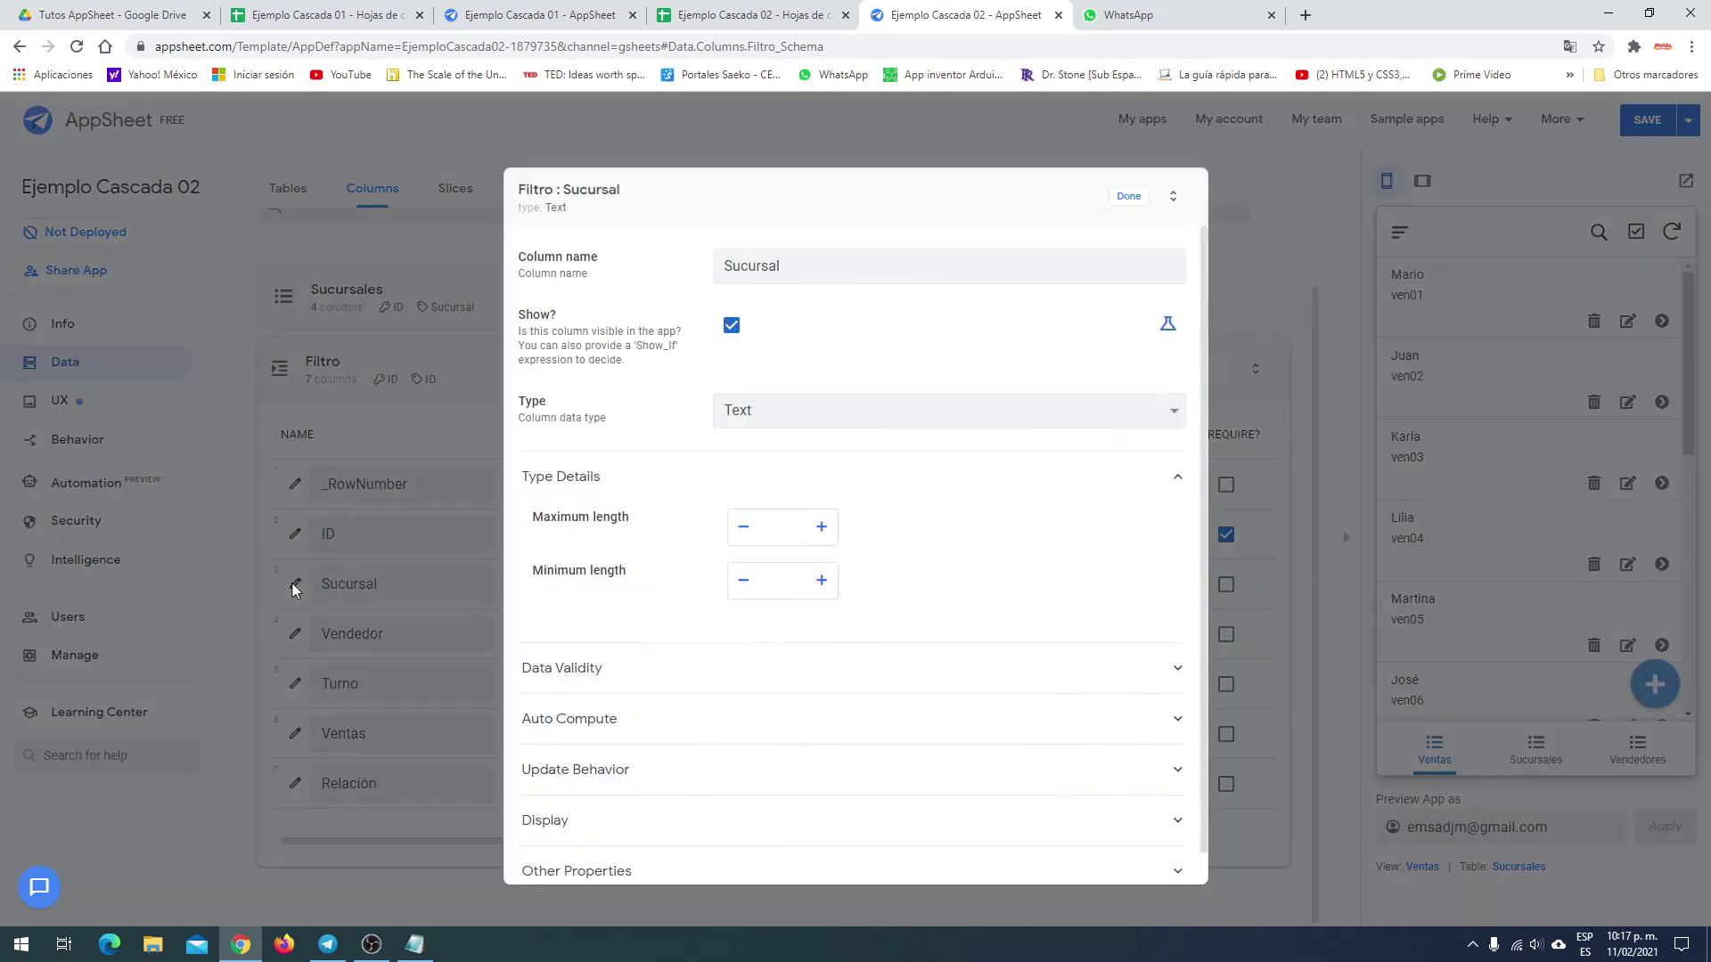
click(571, 675)
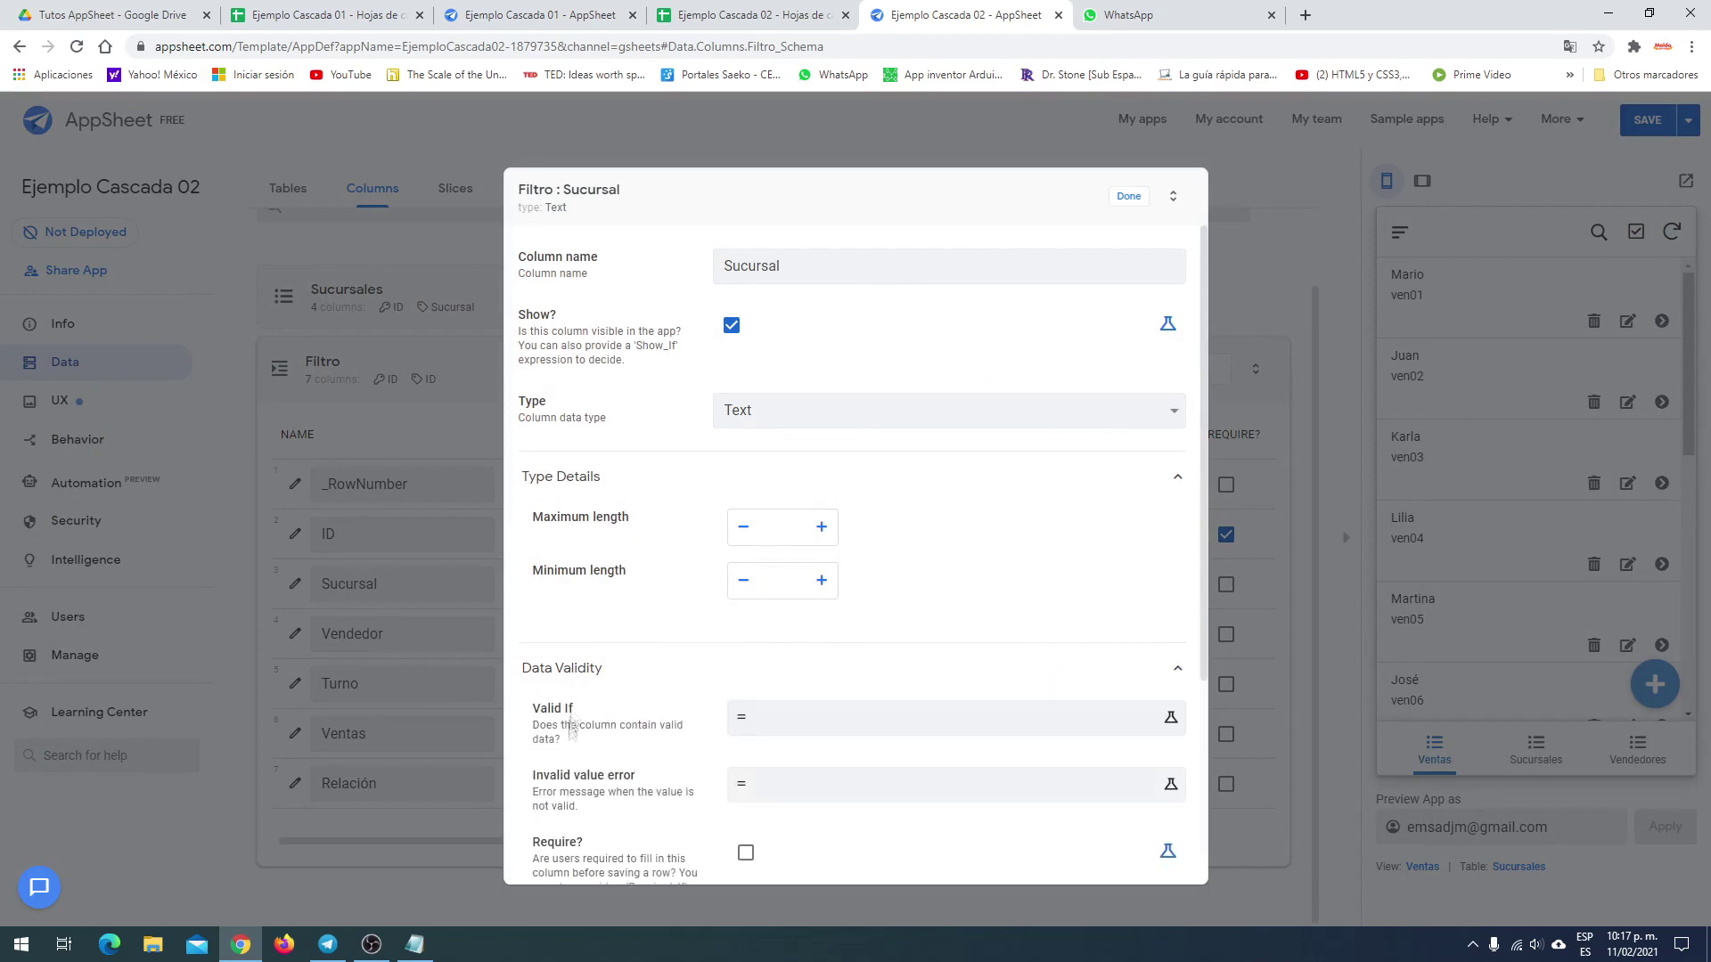
click(780, 729)
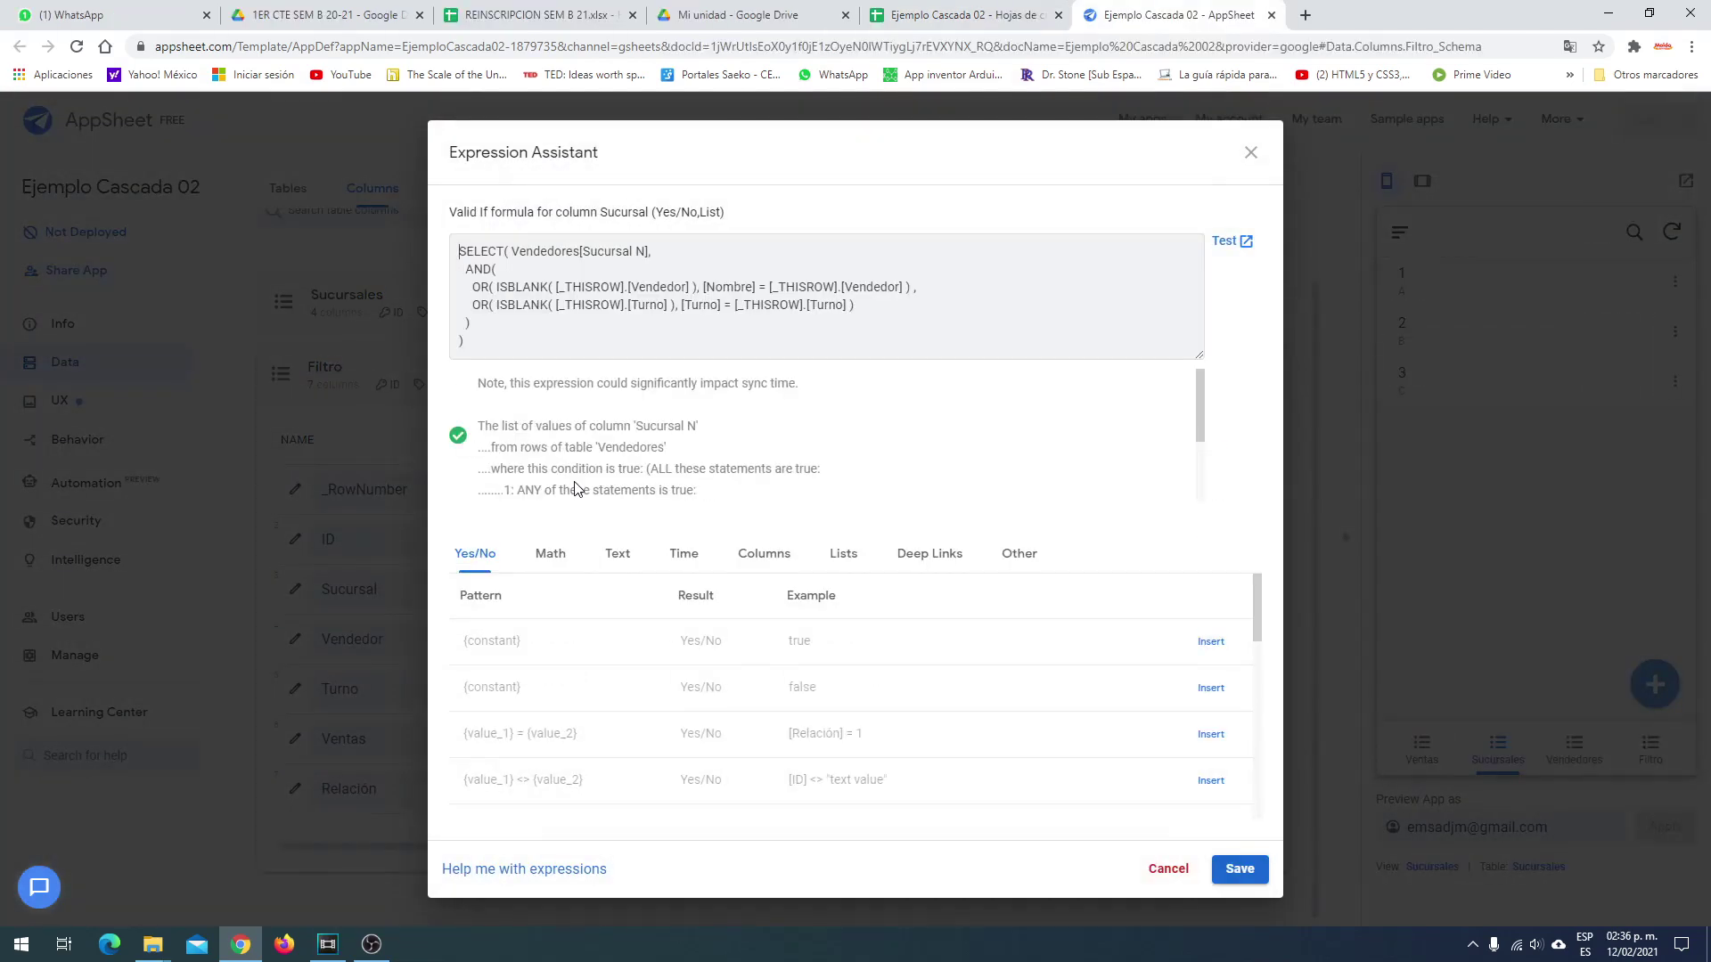
key(super+plus)
click(1239, 869)
click(1129, 197)
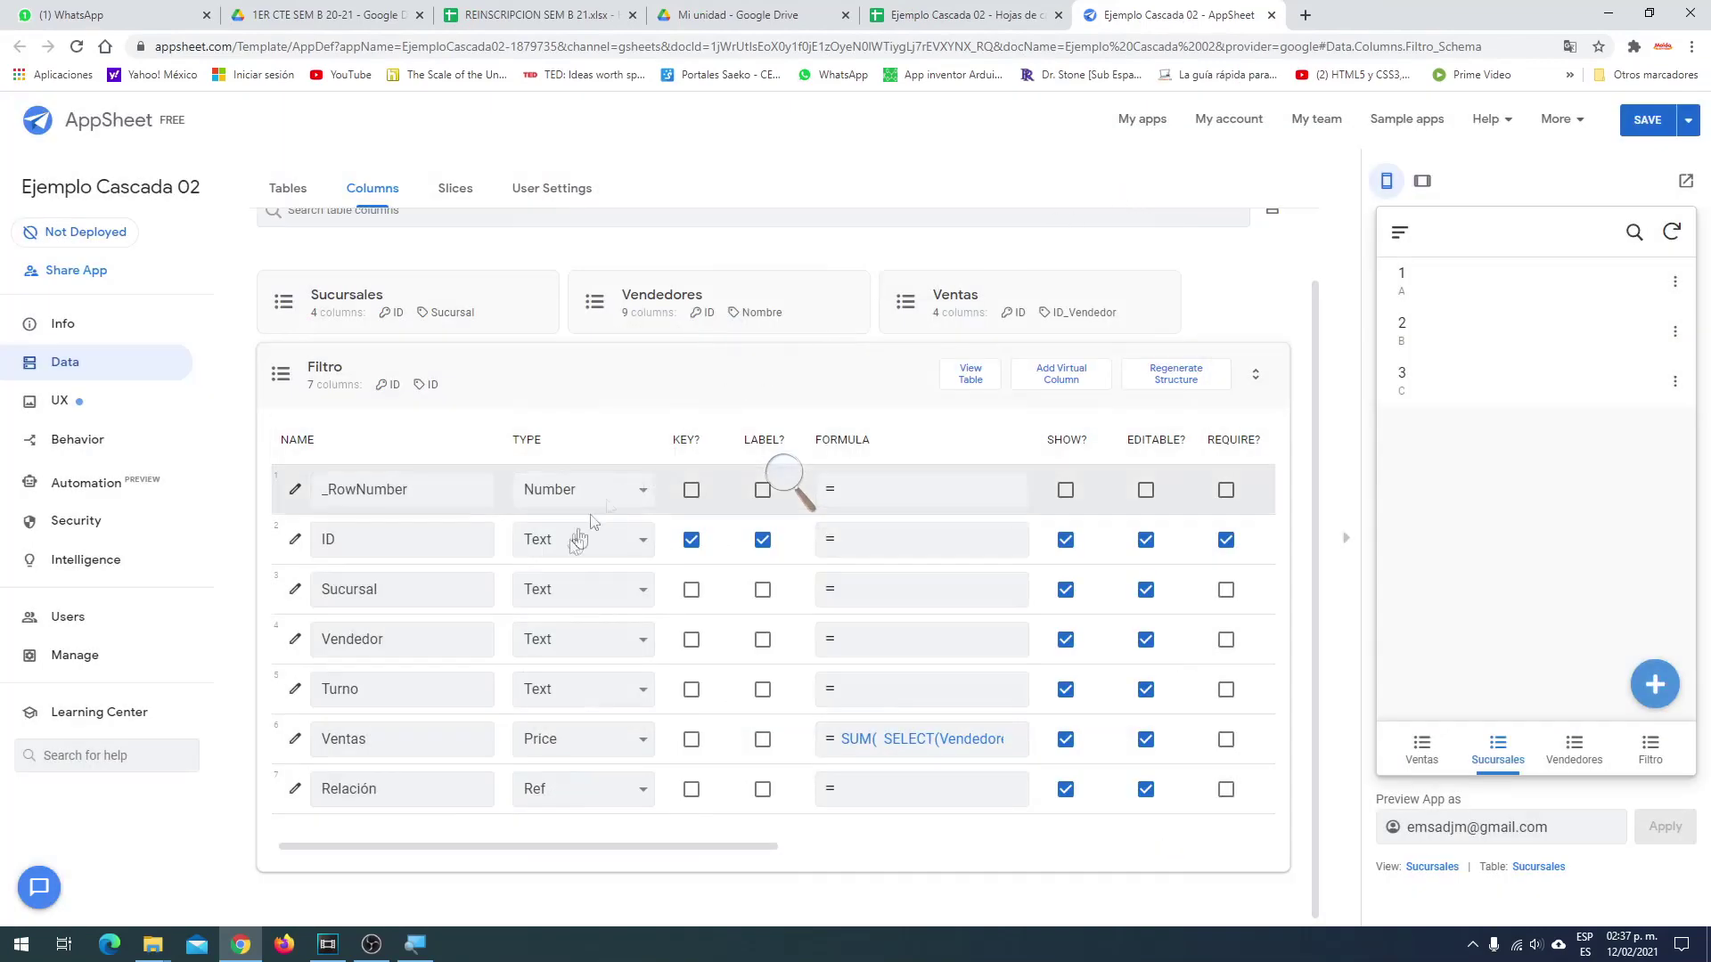
Set the Filtro Vendedor column's Valid If to SELECT(Vendedores[Nombre], AND(OR(ISBLANK([_THISROW].[Sucursal]), [Sucursal N] = [_THISROW].[Sucursal]), OR(ISBLANK([_THISROW].[Turno]), [Turno] = [_THISROW].[Turno])))
click(295, 641)
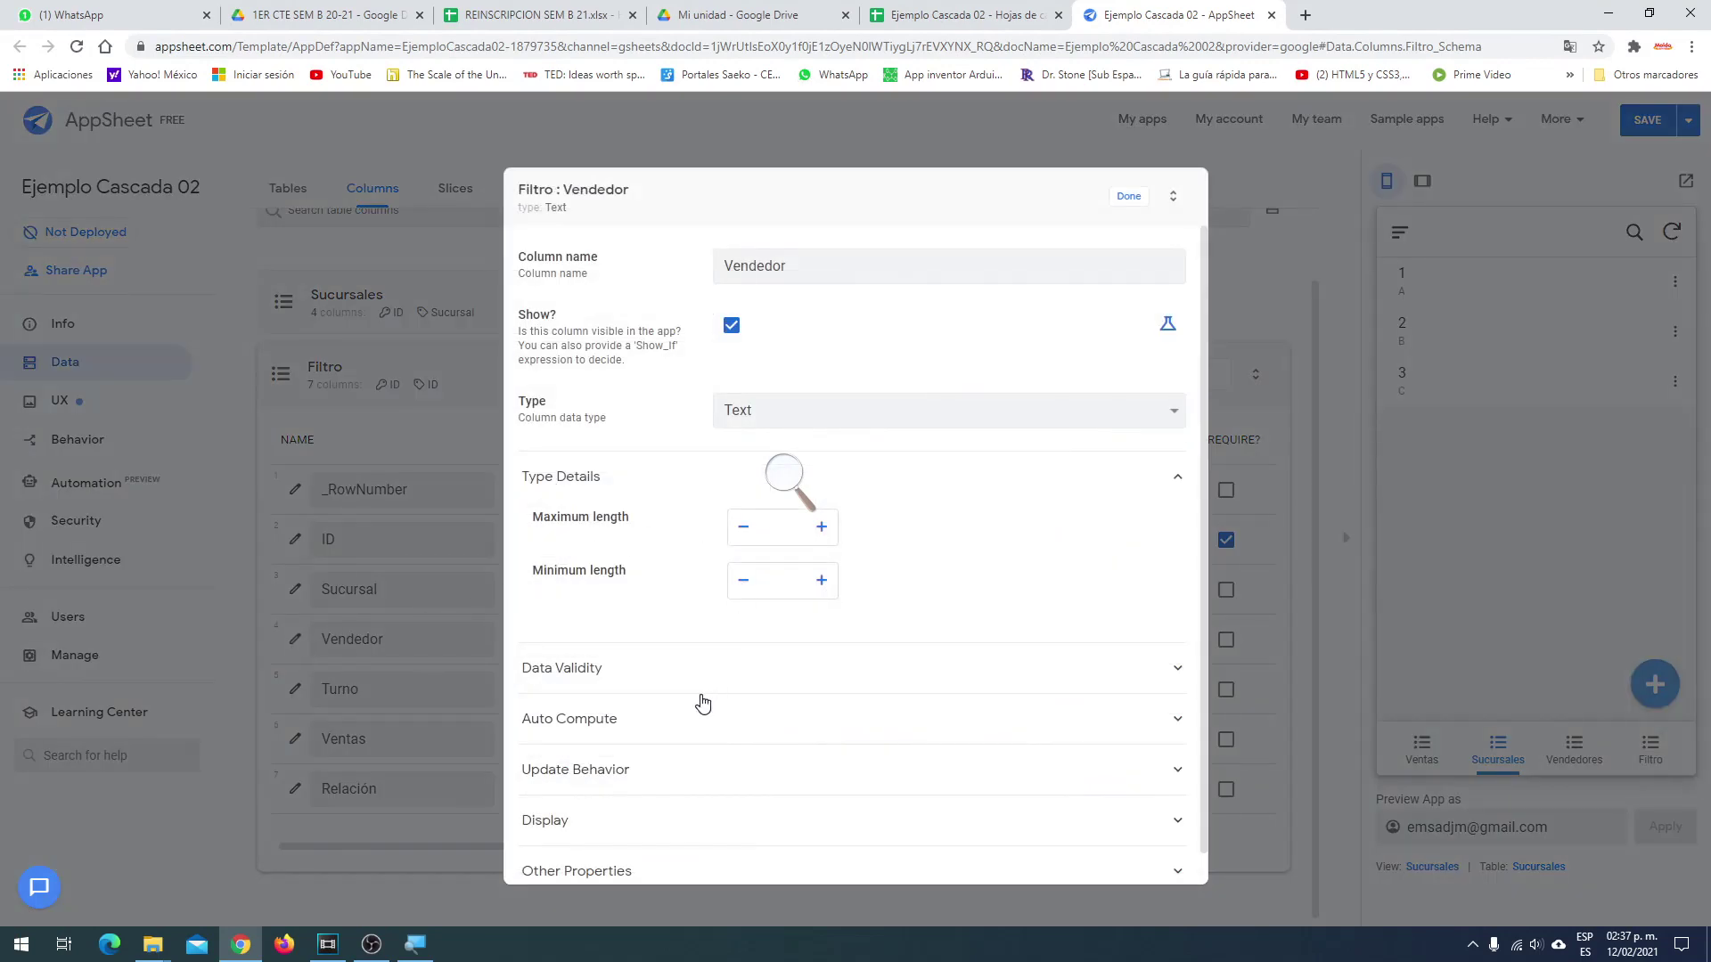
click(579, 666)
click(802, 720)
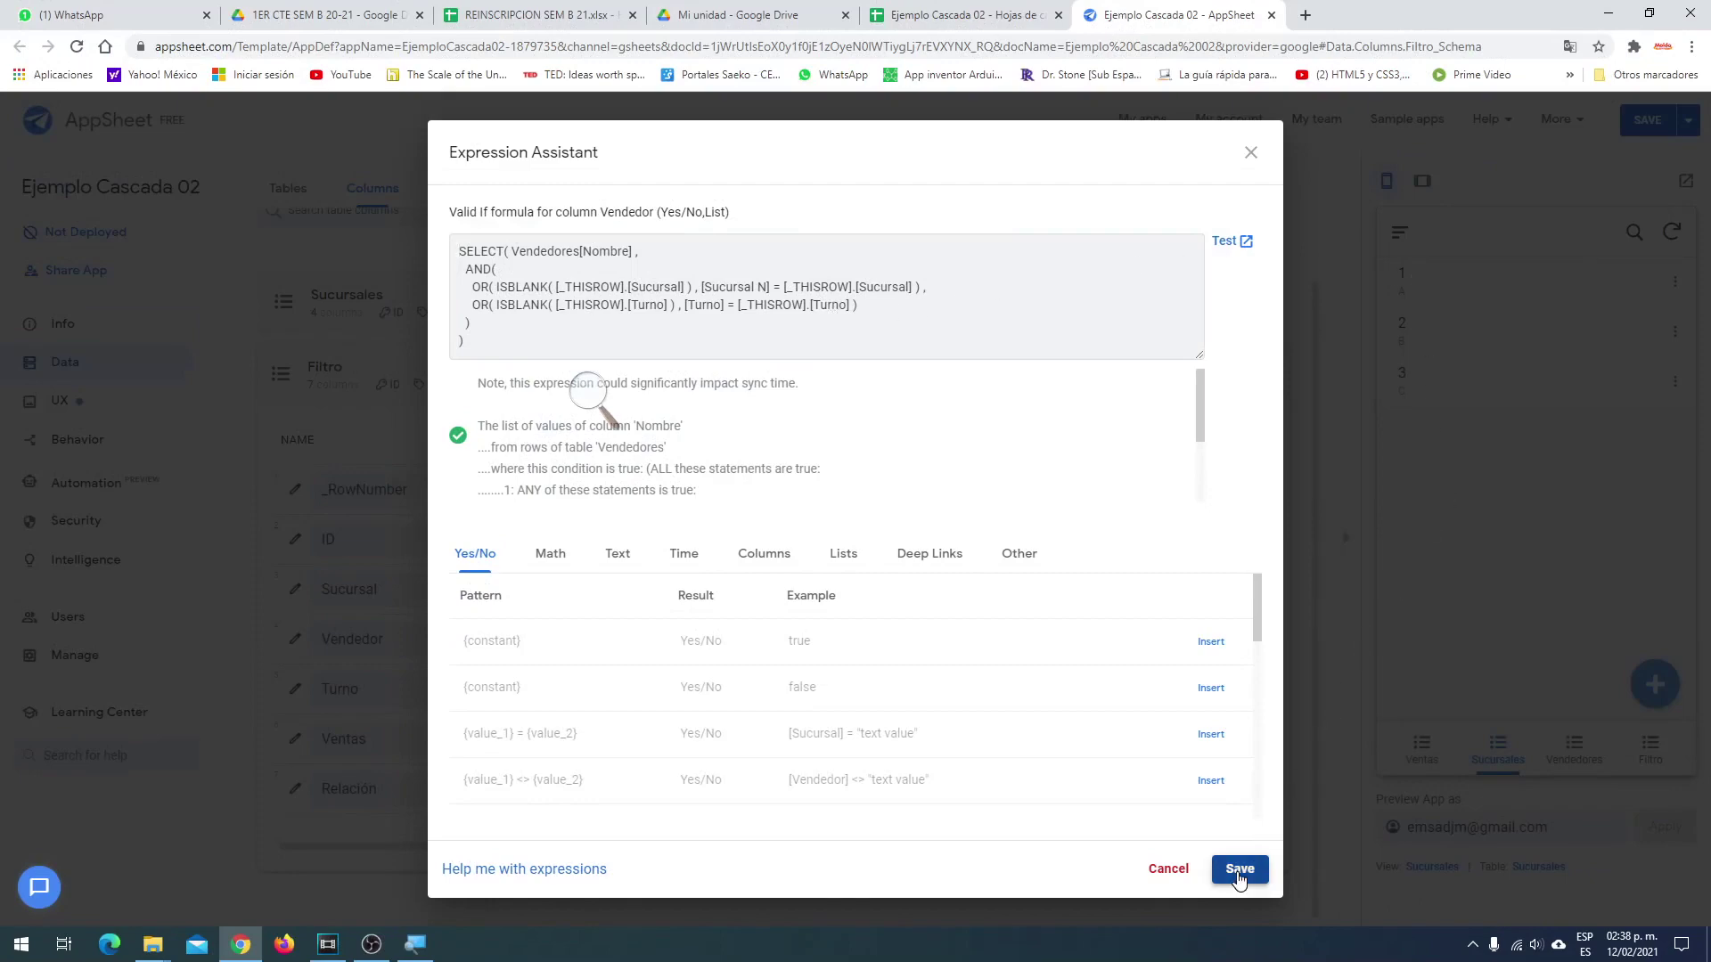
click(1238, 871)
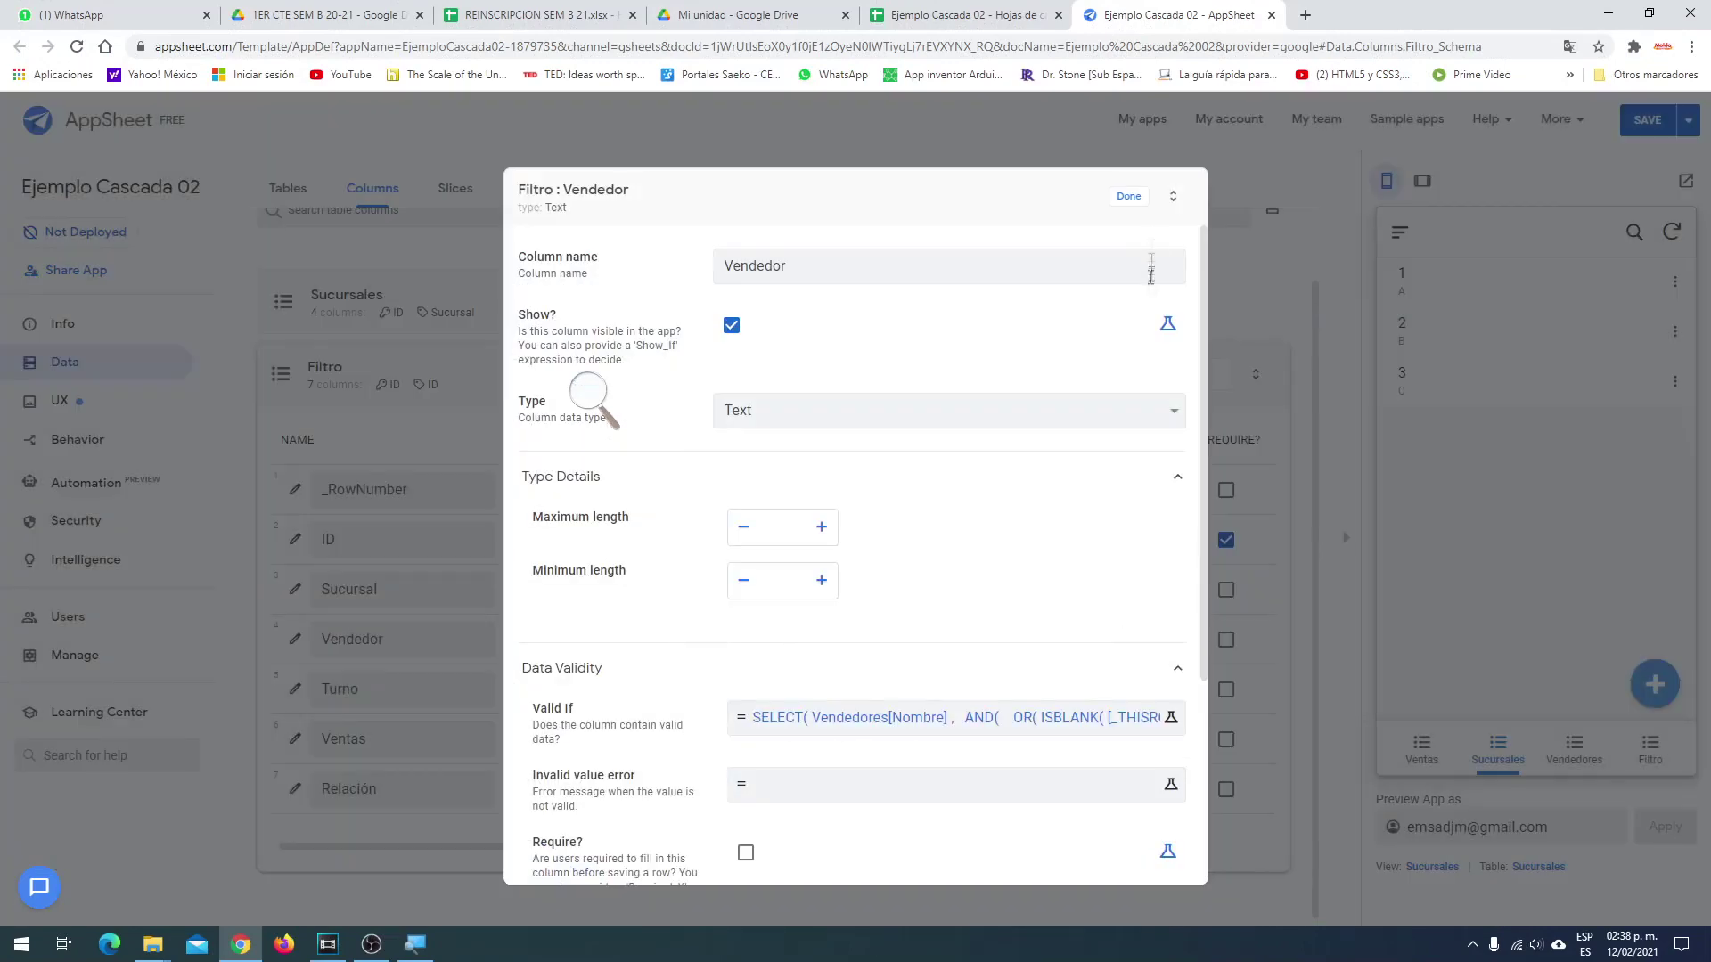
click(1128, 197)
Set the Filtro Turno column's Valid If to SELECT(Vendedores[Turno], AND(OR(ISBLANK([_THISROW].[Vendedor]), [Vendedor] = [_THISROW].[Vendedor]), OR(ISBLANK([_THISROW].[Sucursal]), [Sucursal N] = [_THISROW].[Sucursal])))
click(295, 690)
click(579, 668)
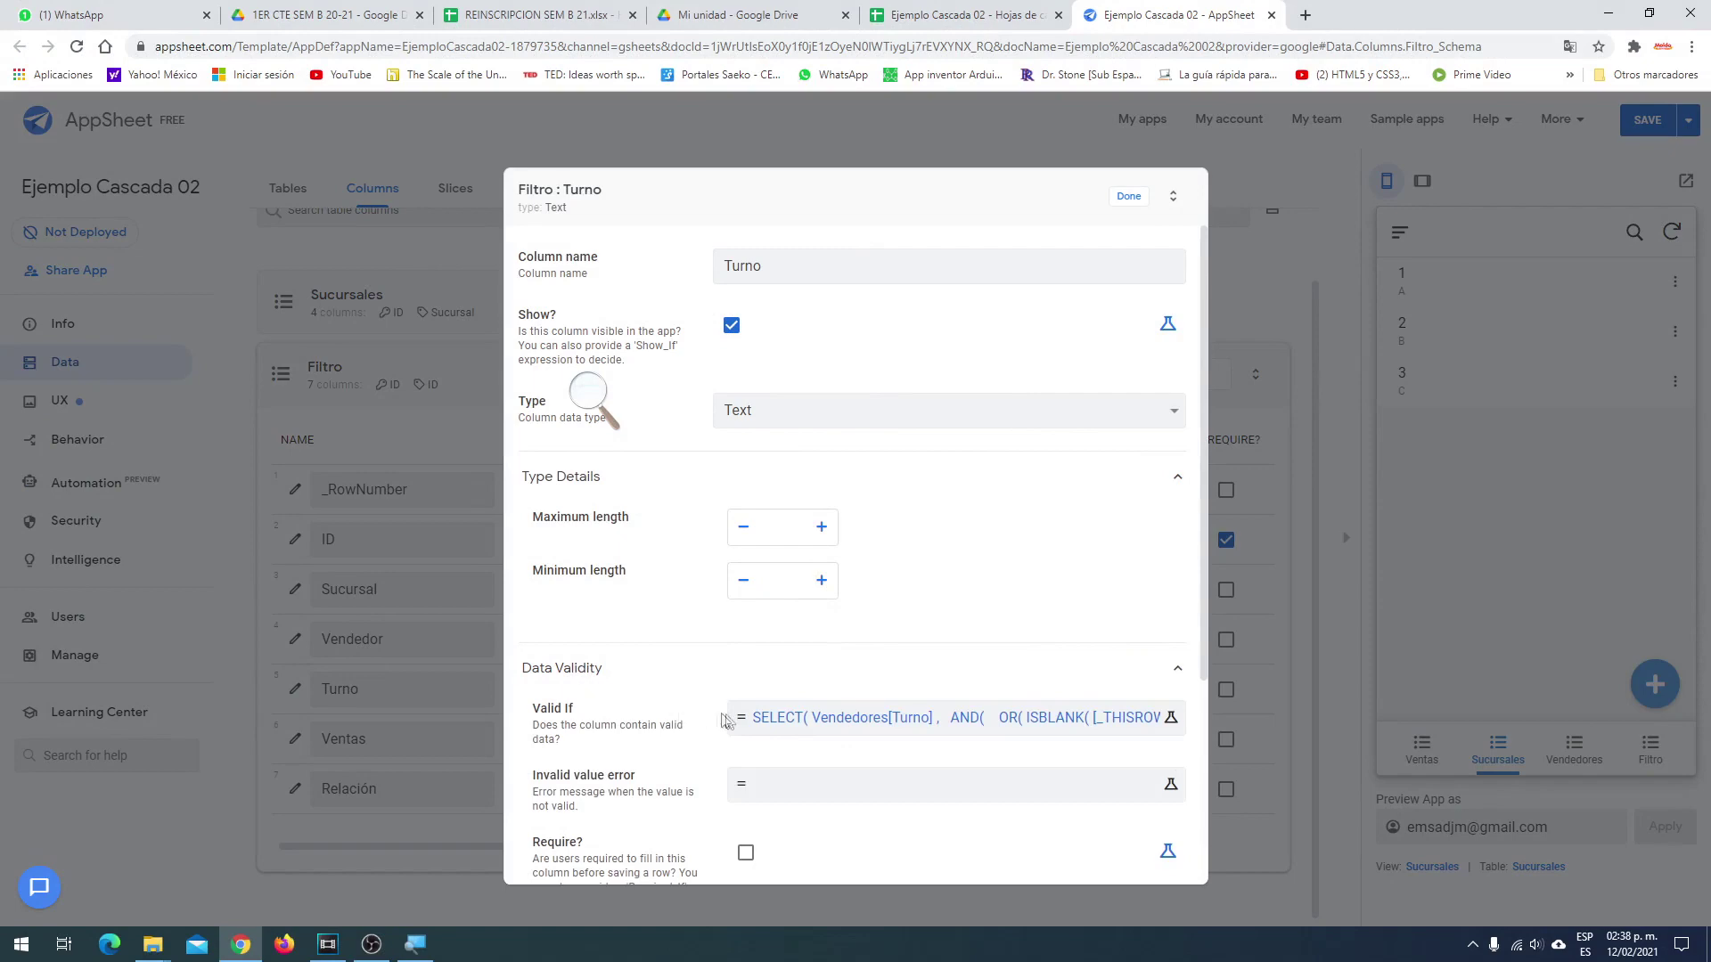
click(775, 727)
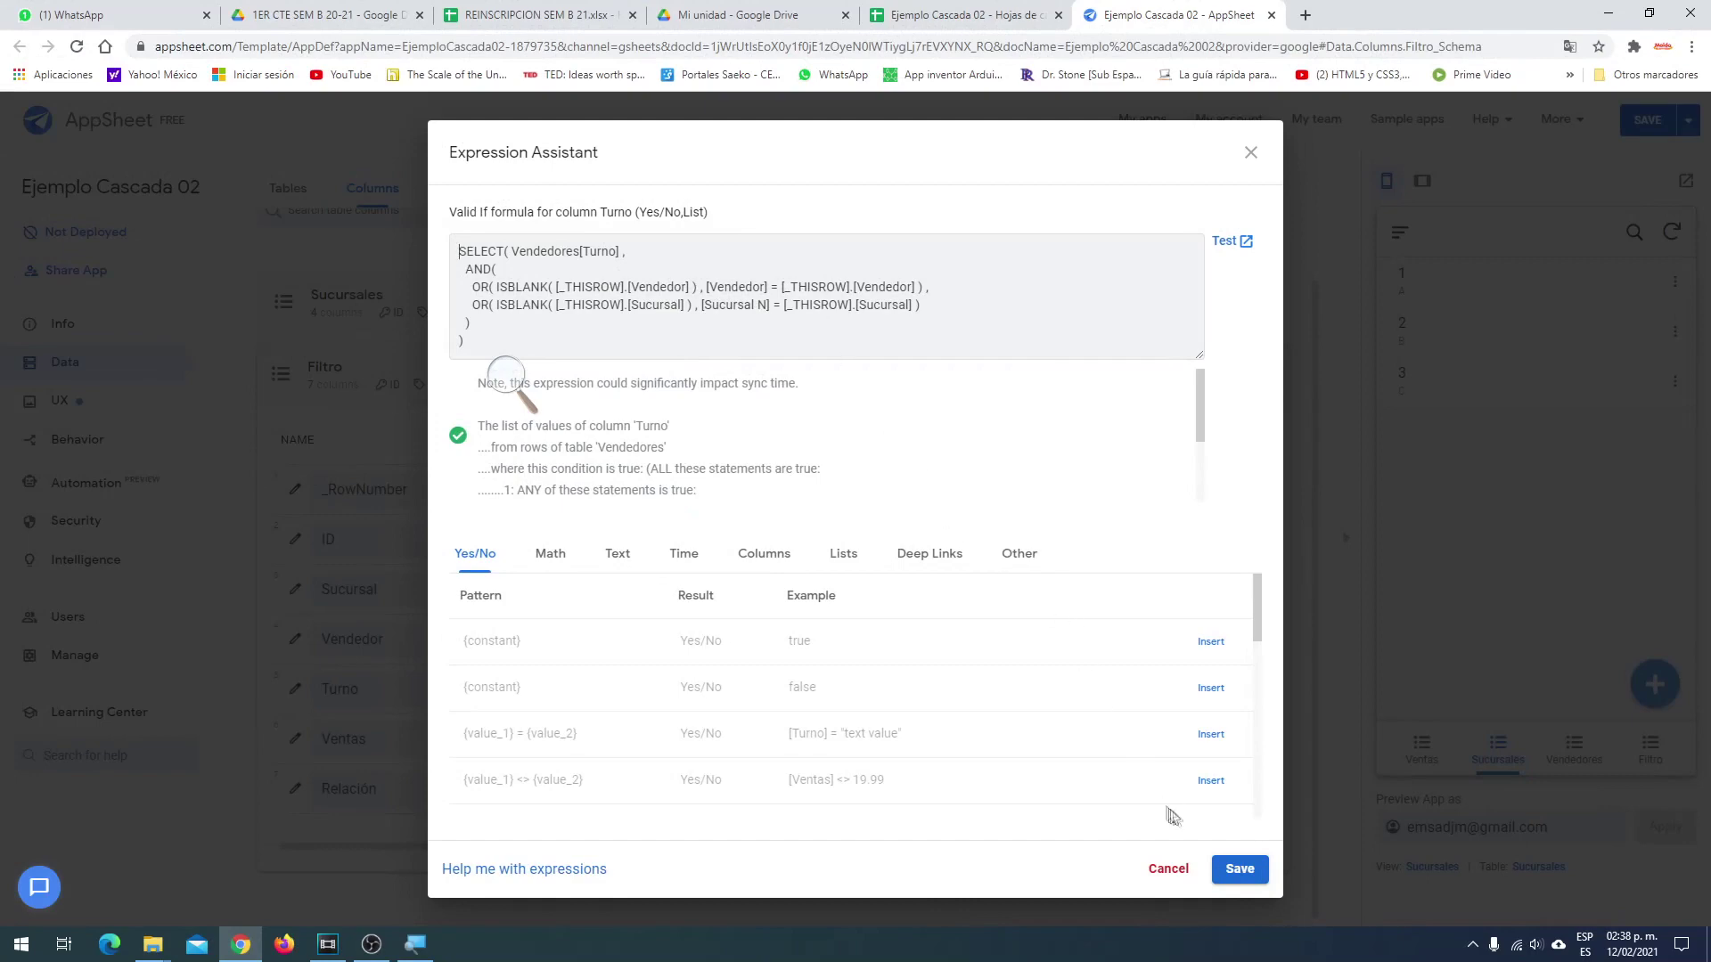
click(1235, 871)
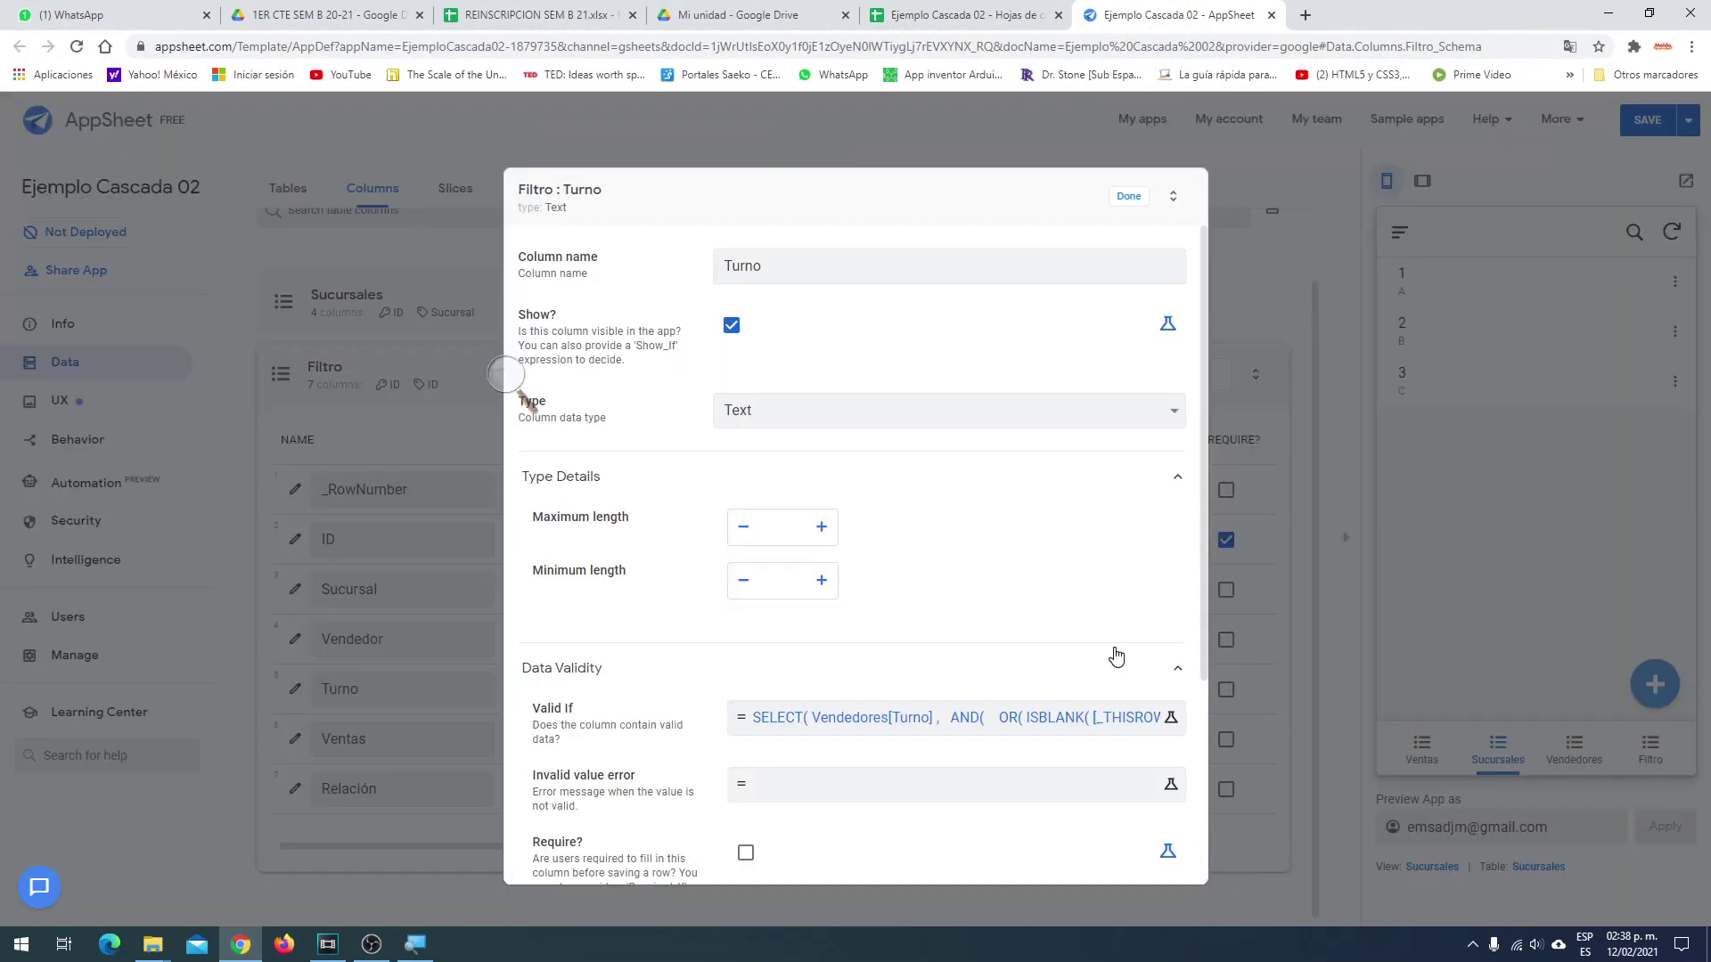
click(1130, 198)
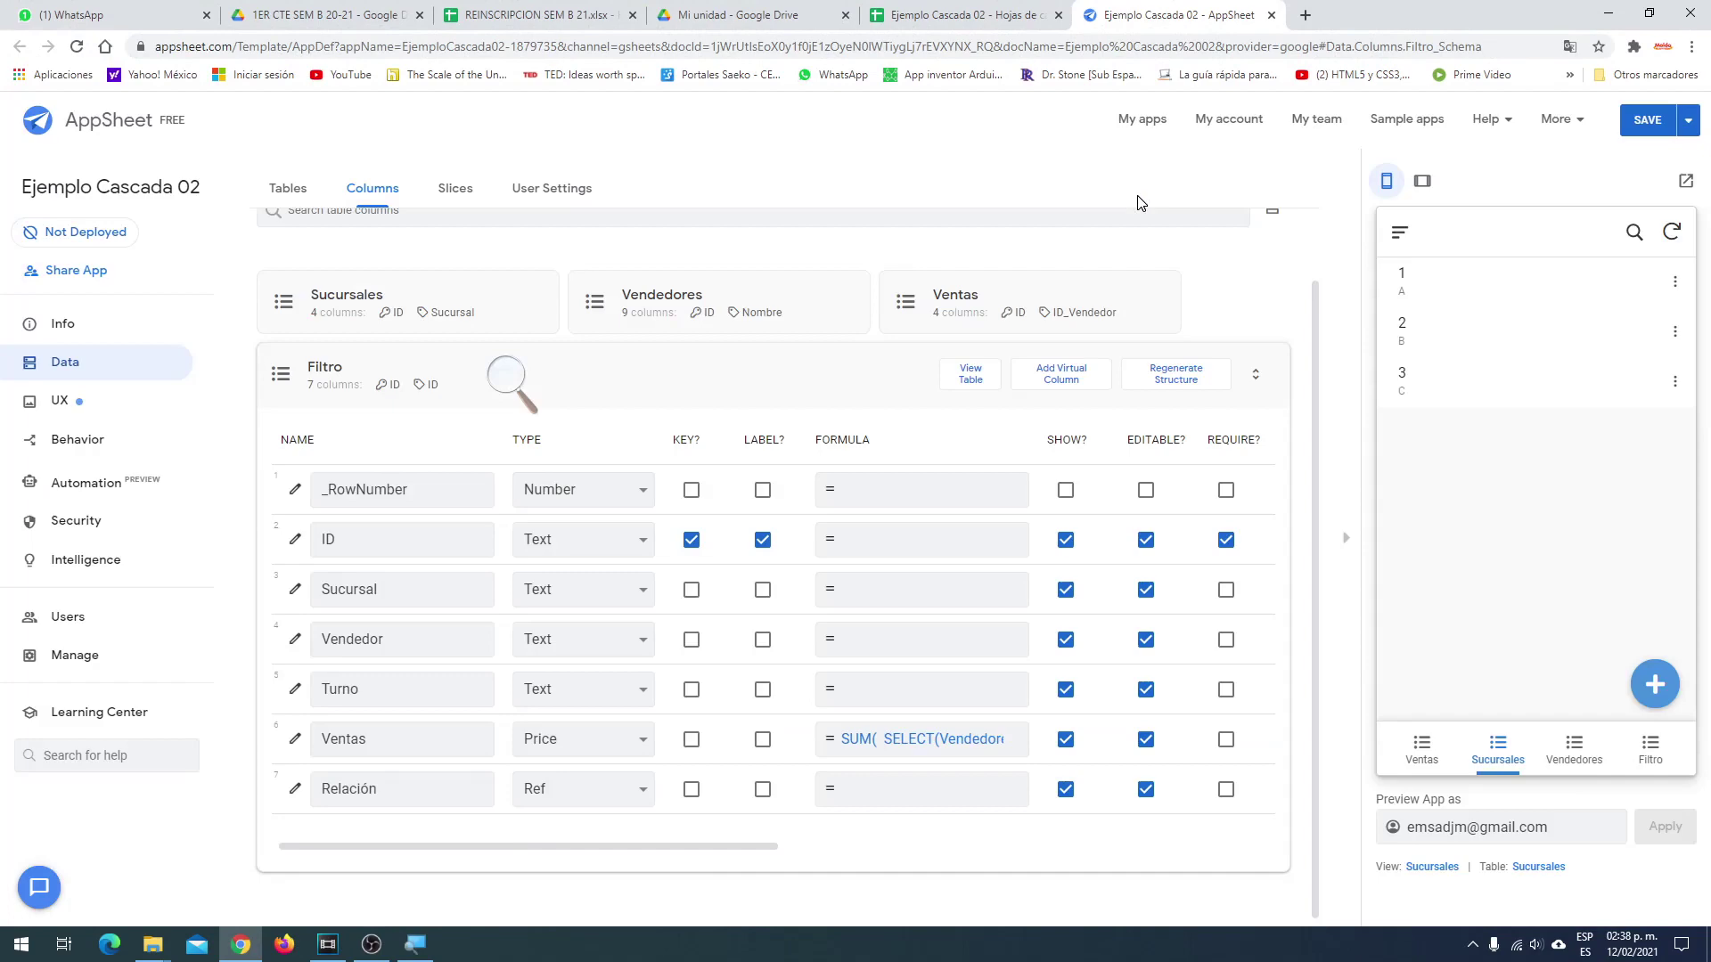
Set the Filtro Ventas column's app formula to ANY(SELECT(Vendedores[Ventas T], [Nombre] = [_THISROW].[Vendedor] )) and save the app
click(294, 738)
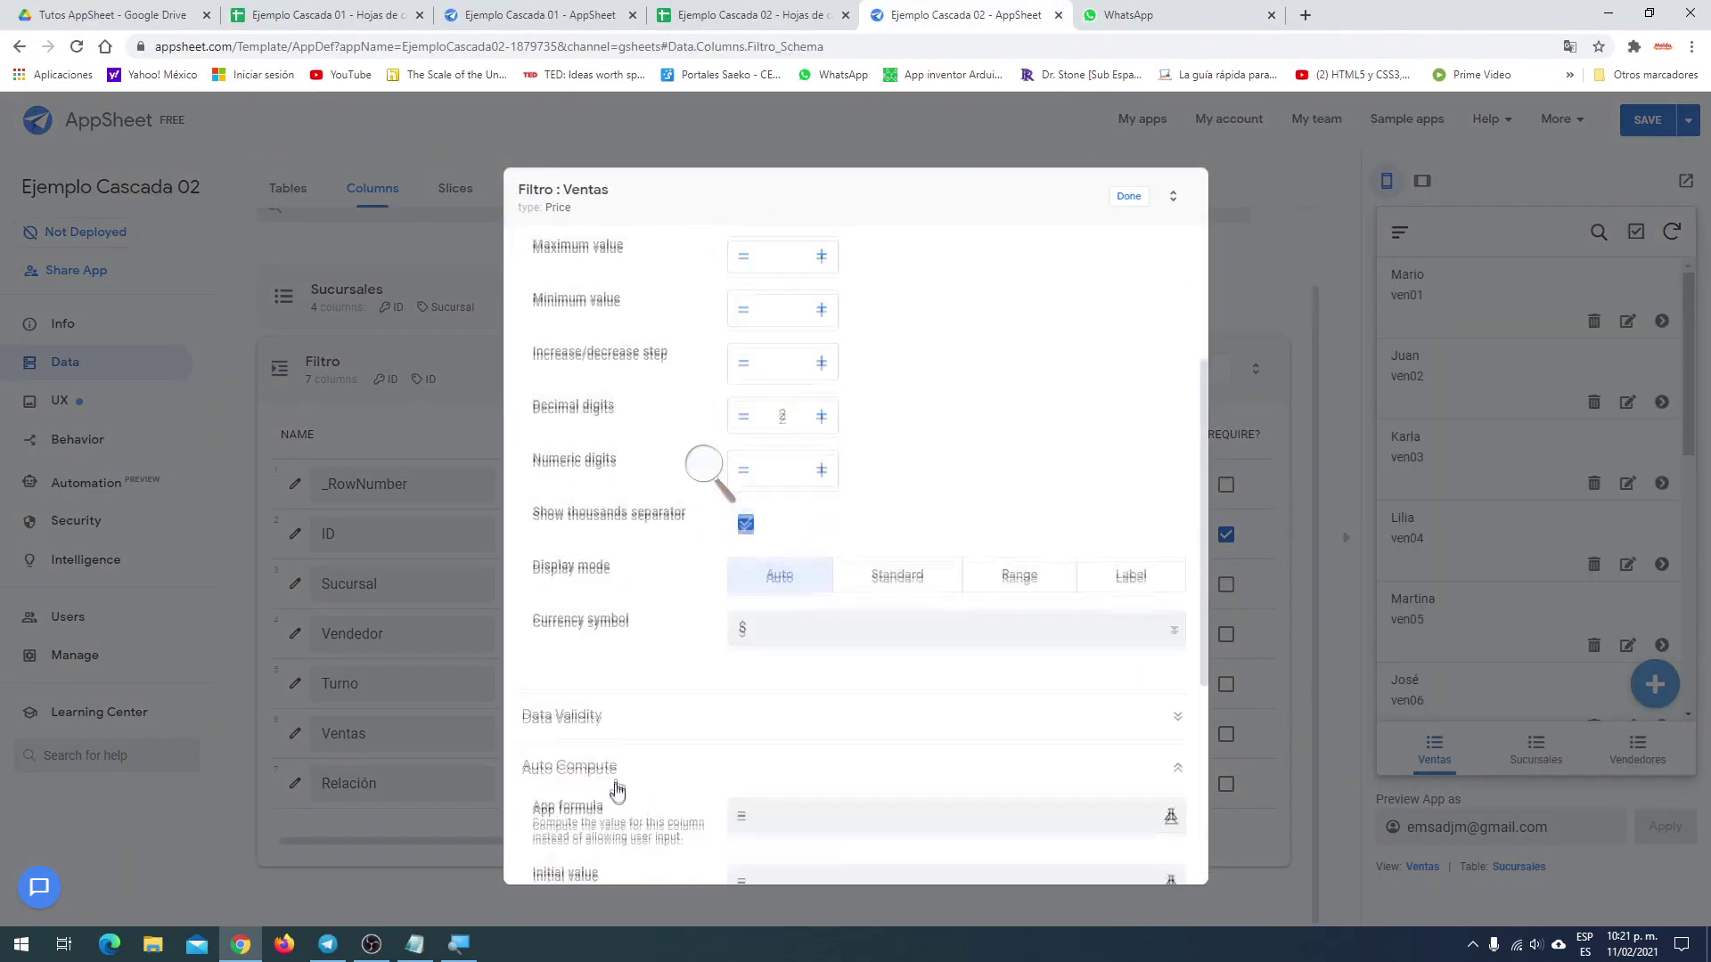
scroll(775, 707, down, 3)
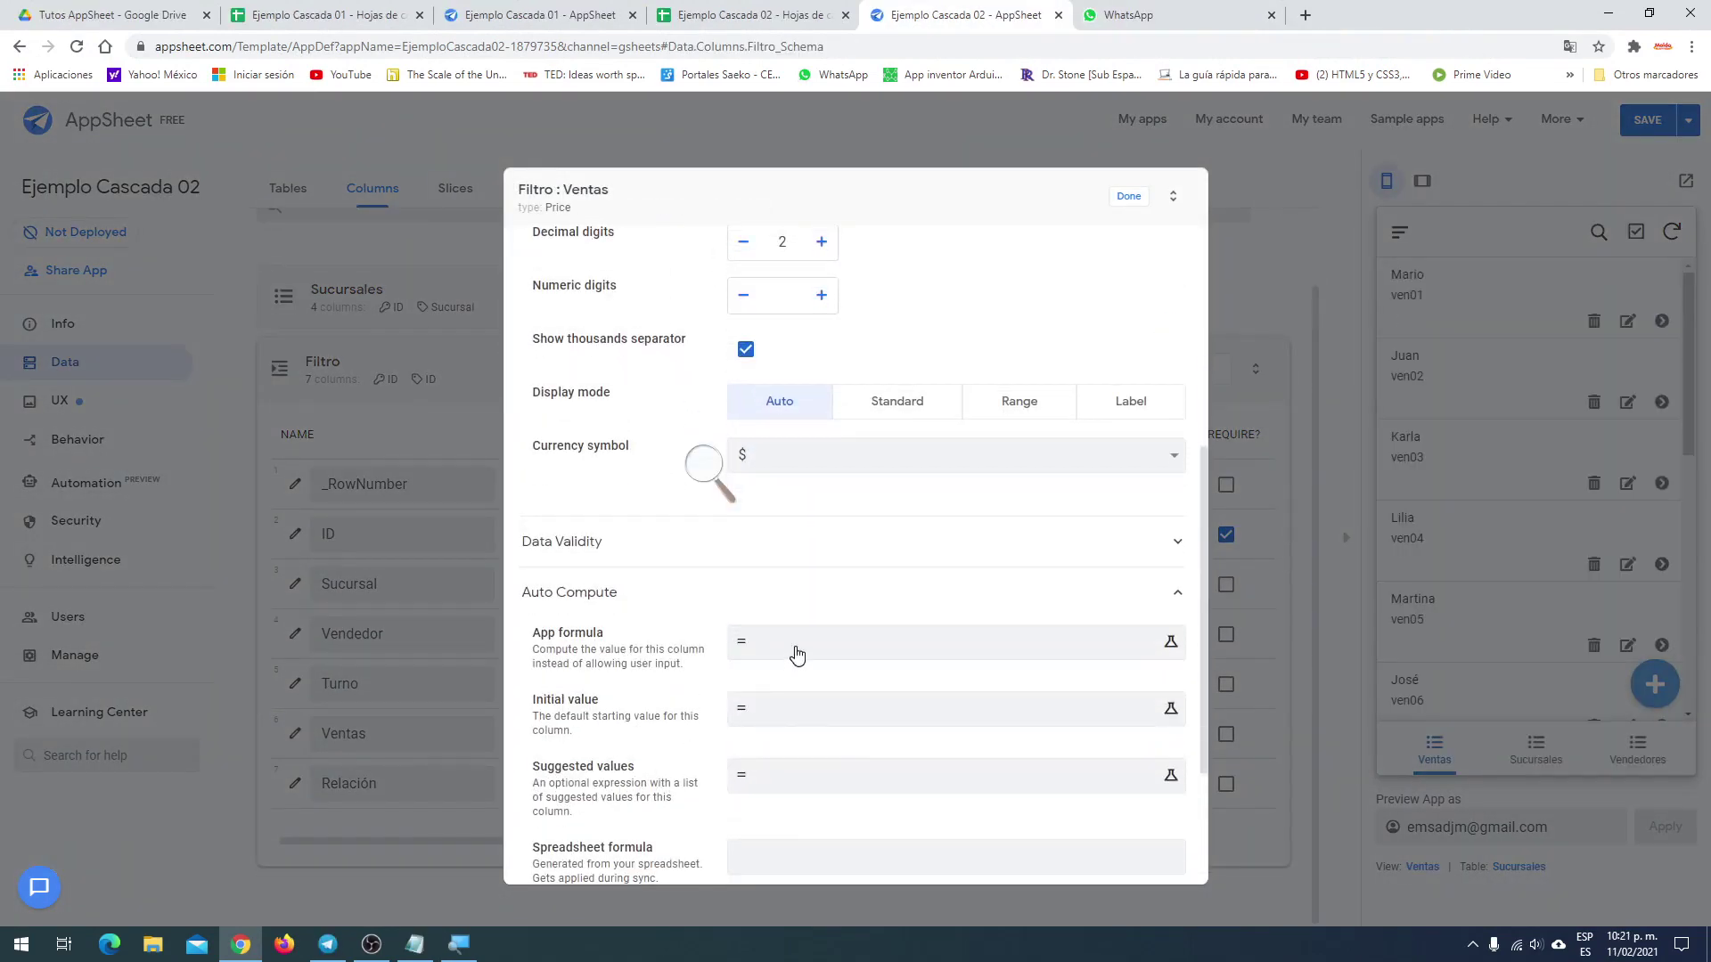
click(797, 641)
text(ANY(SELECT(Vendedores[Ventas T], [Nombre] = [_THISROW].[Vendedor] )))
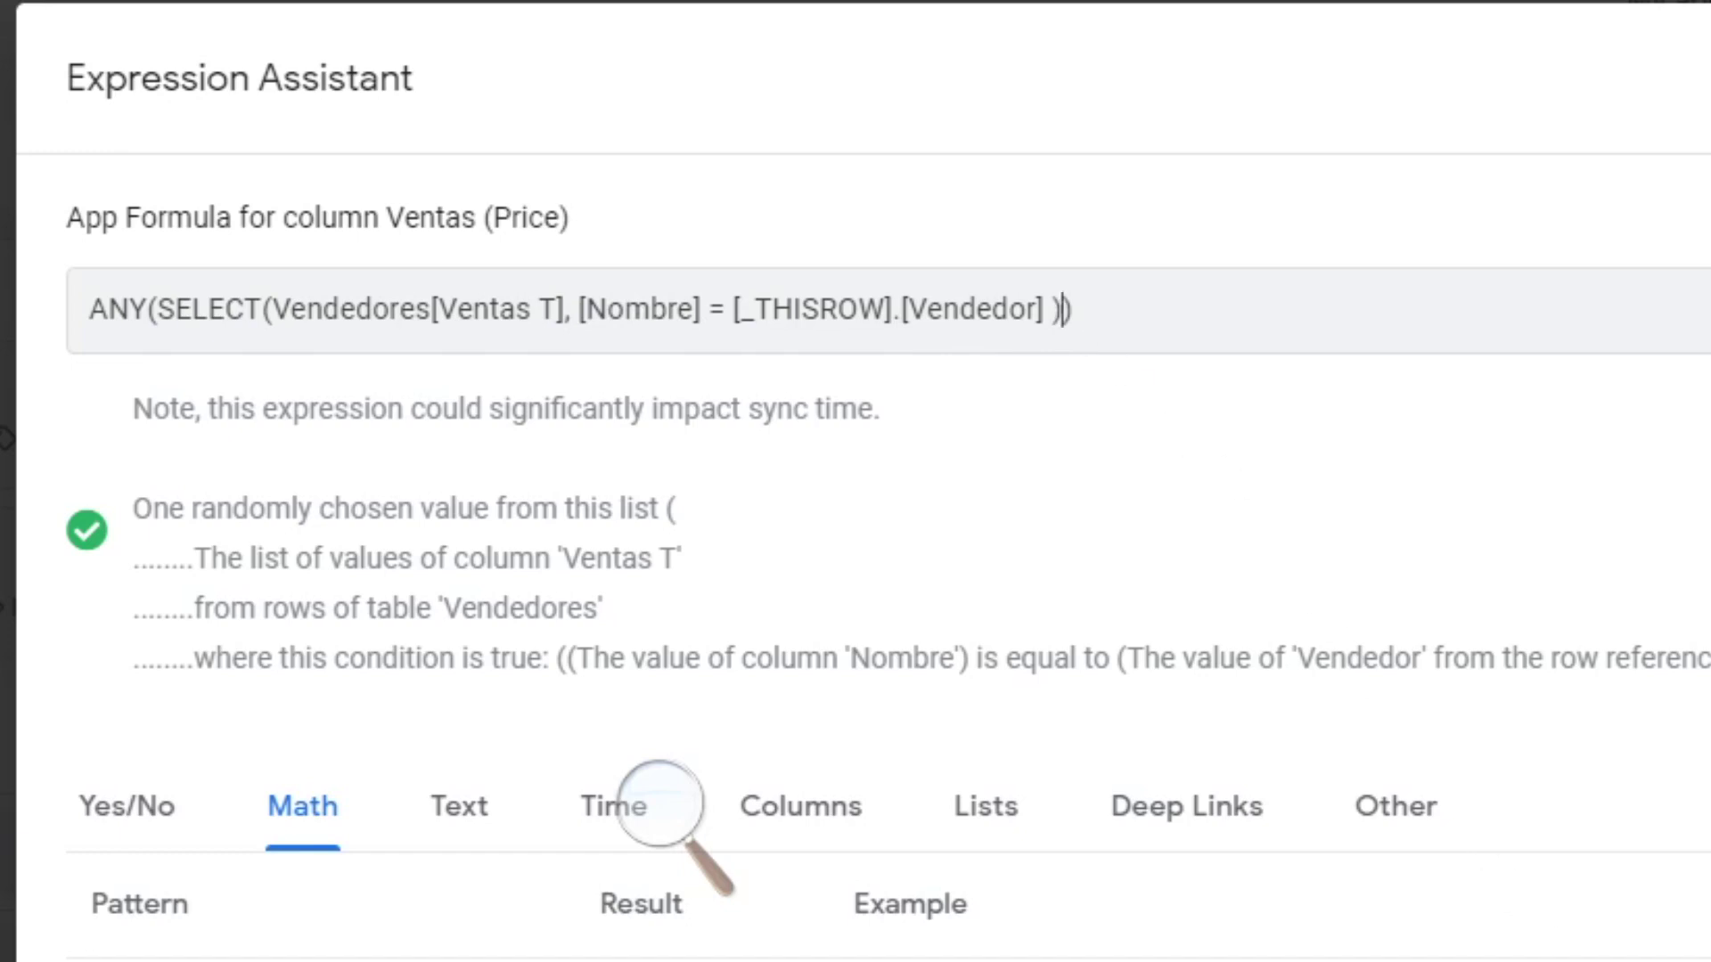
click(1224, 872)
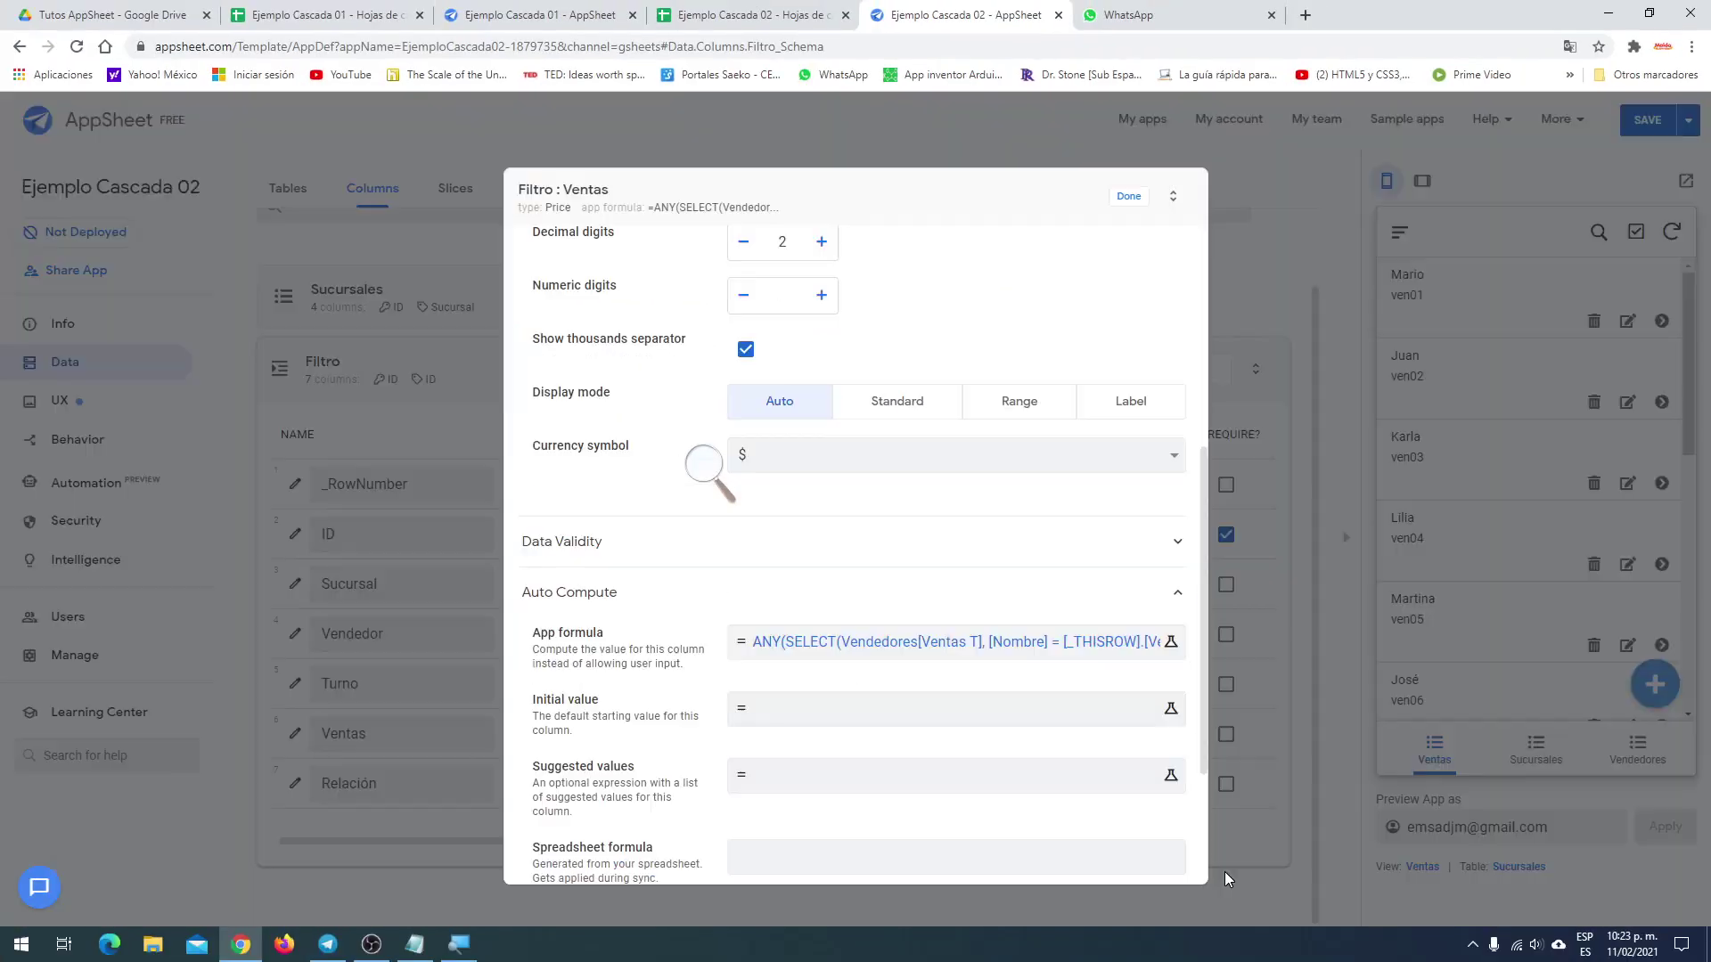
click(1129, 204)
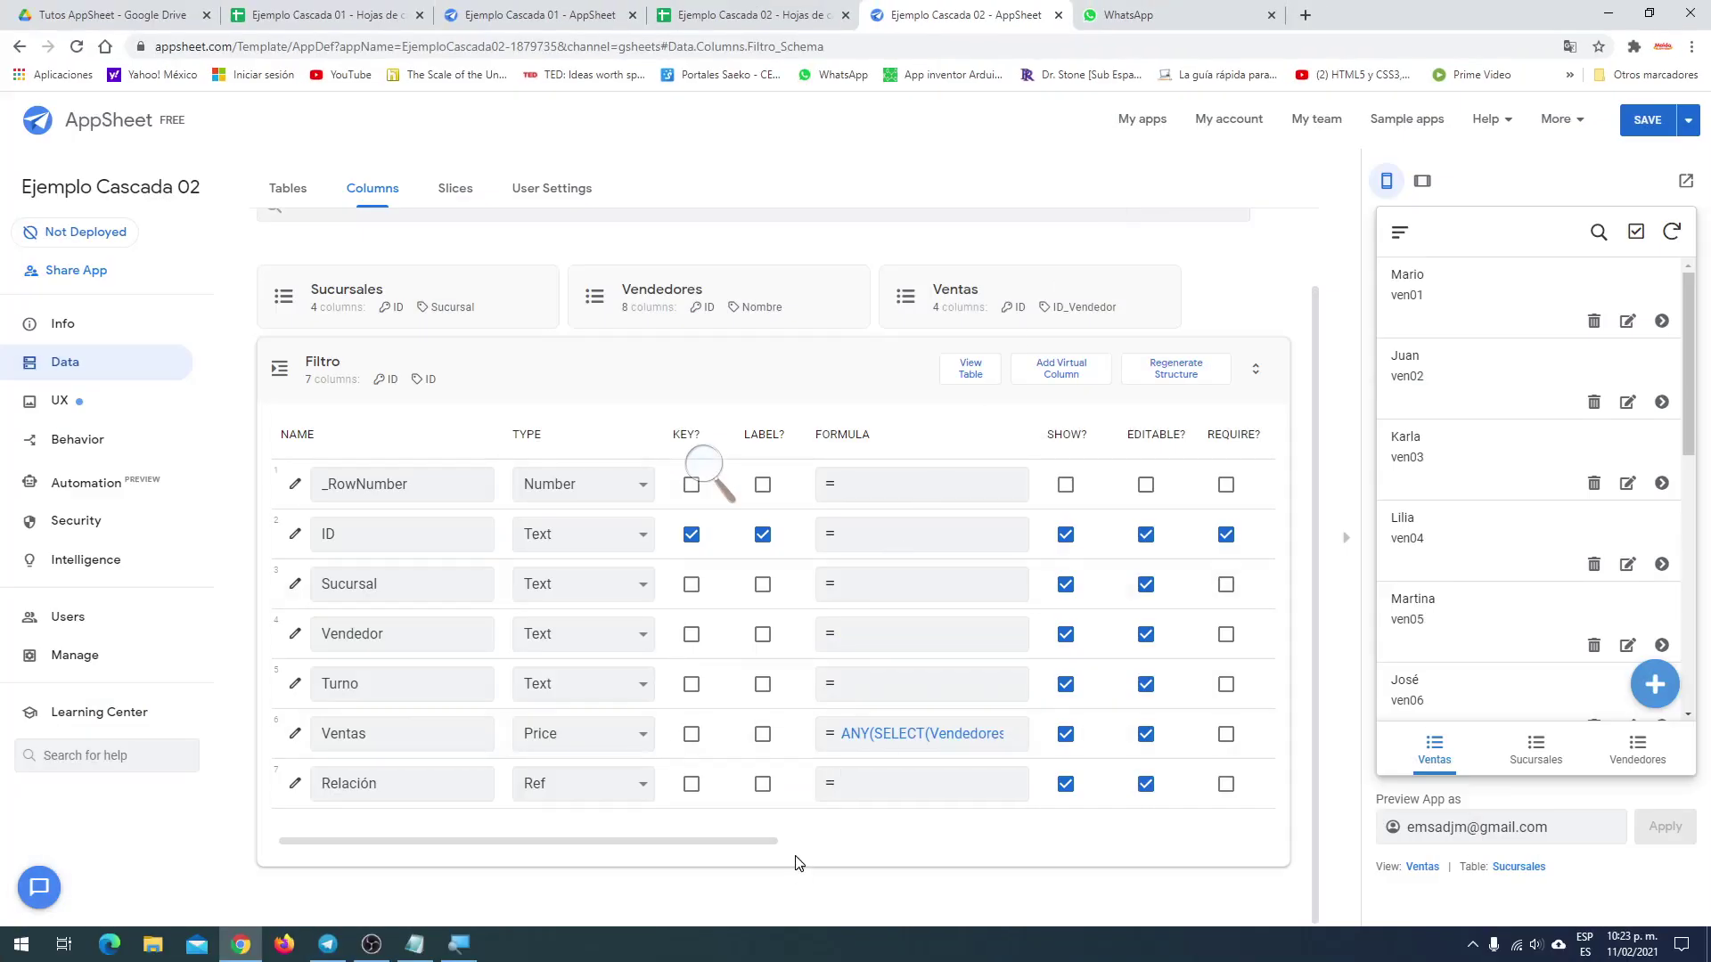
click(1646, 121)
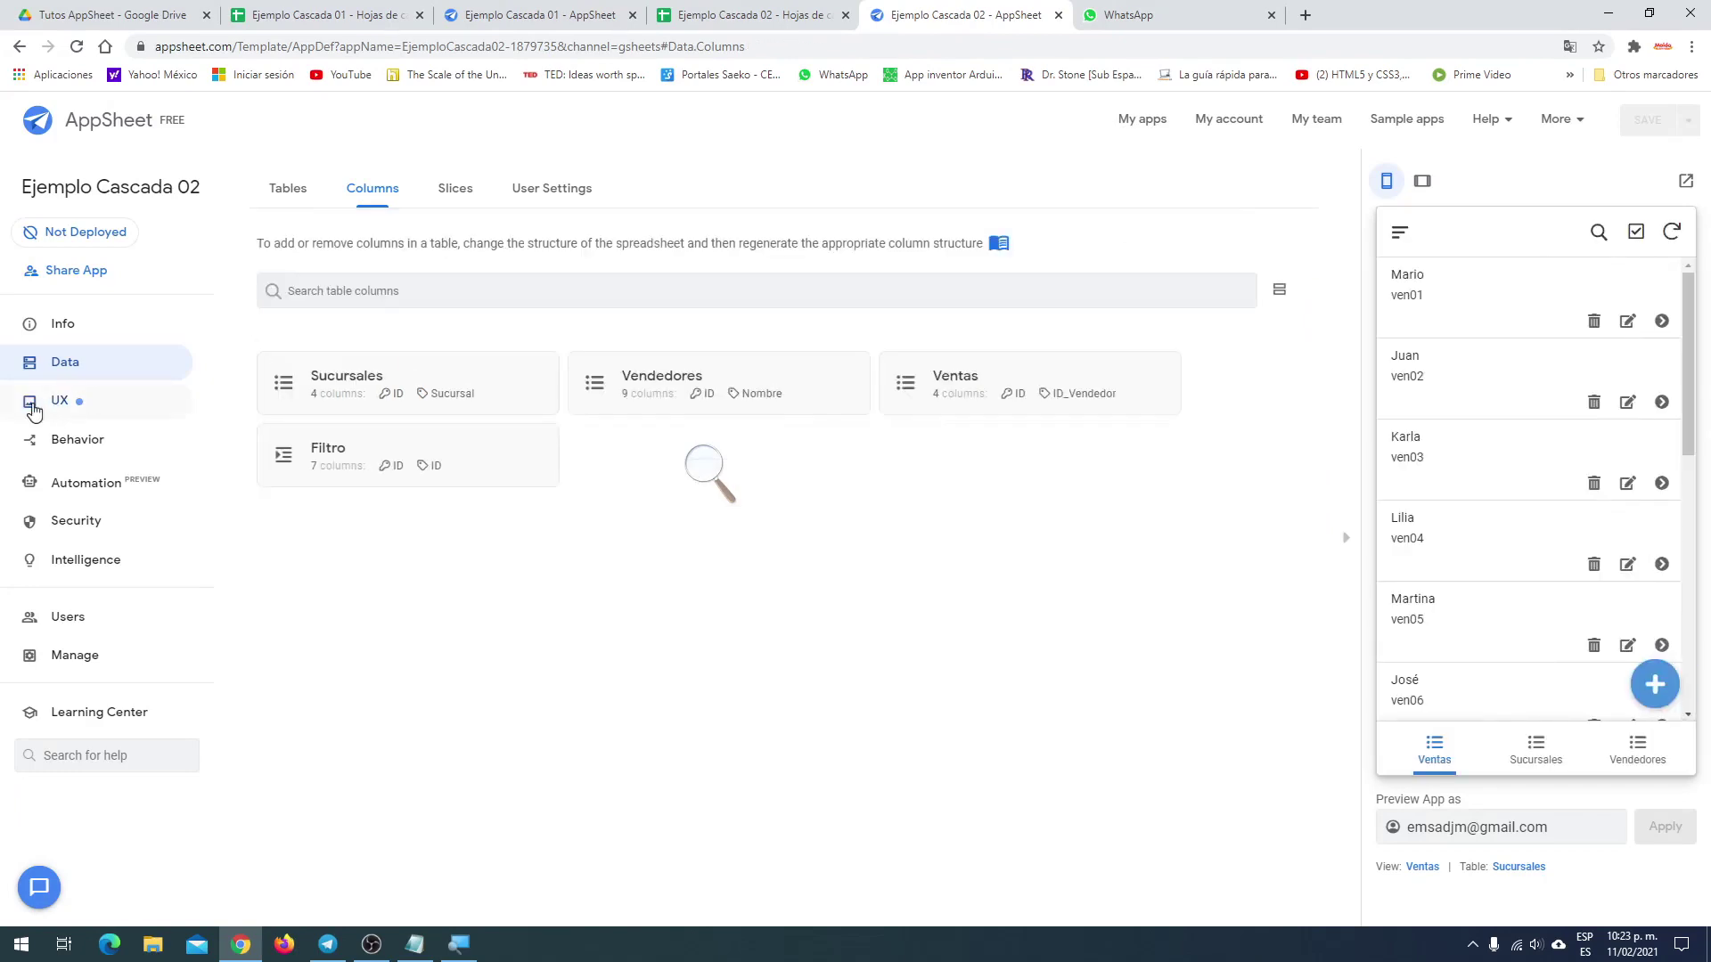
Create a new view named Filtro for the Filtro table with the deck view type
click(36, 409)
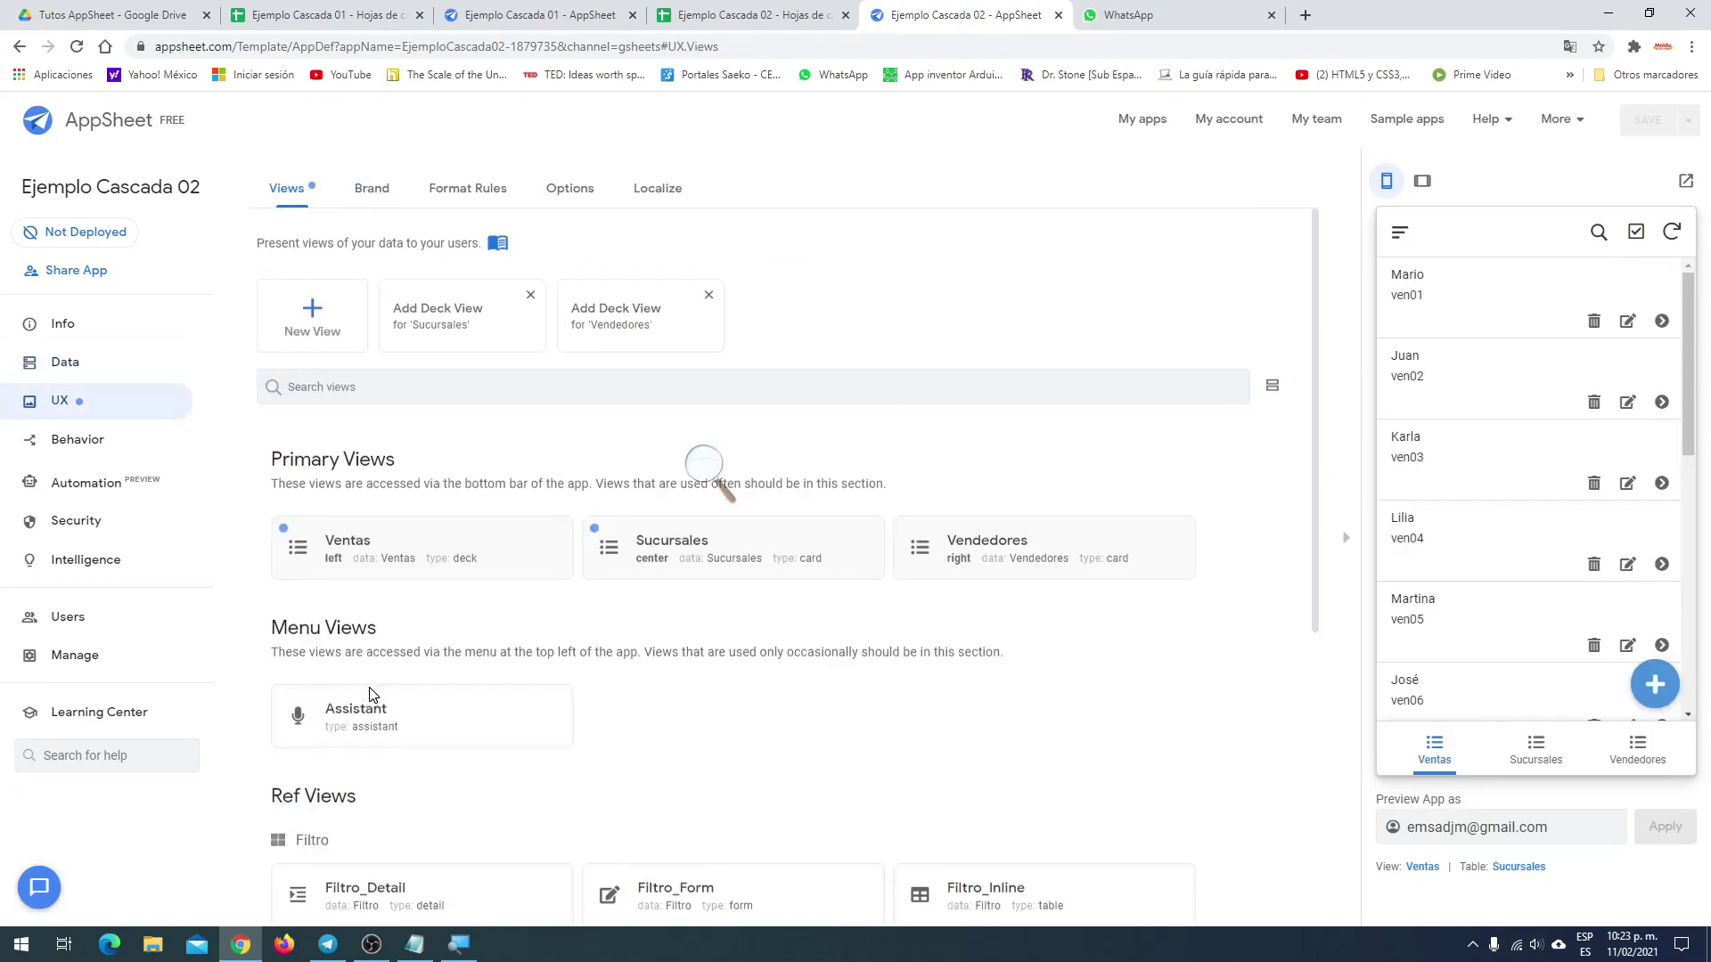
click(321, 317)
drag(559, 310, 473, 314)
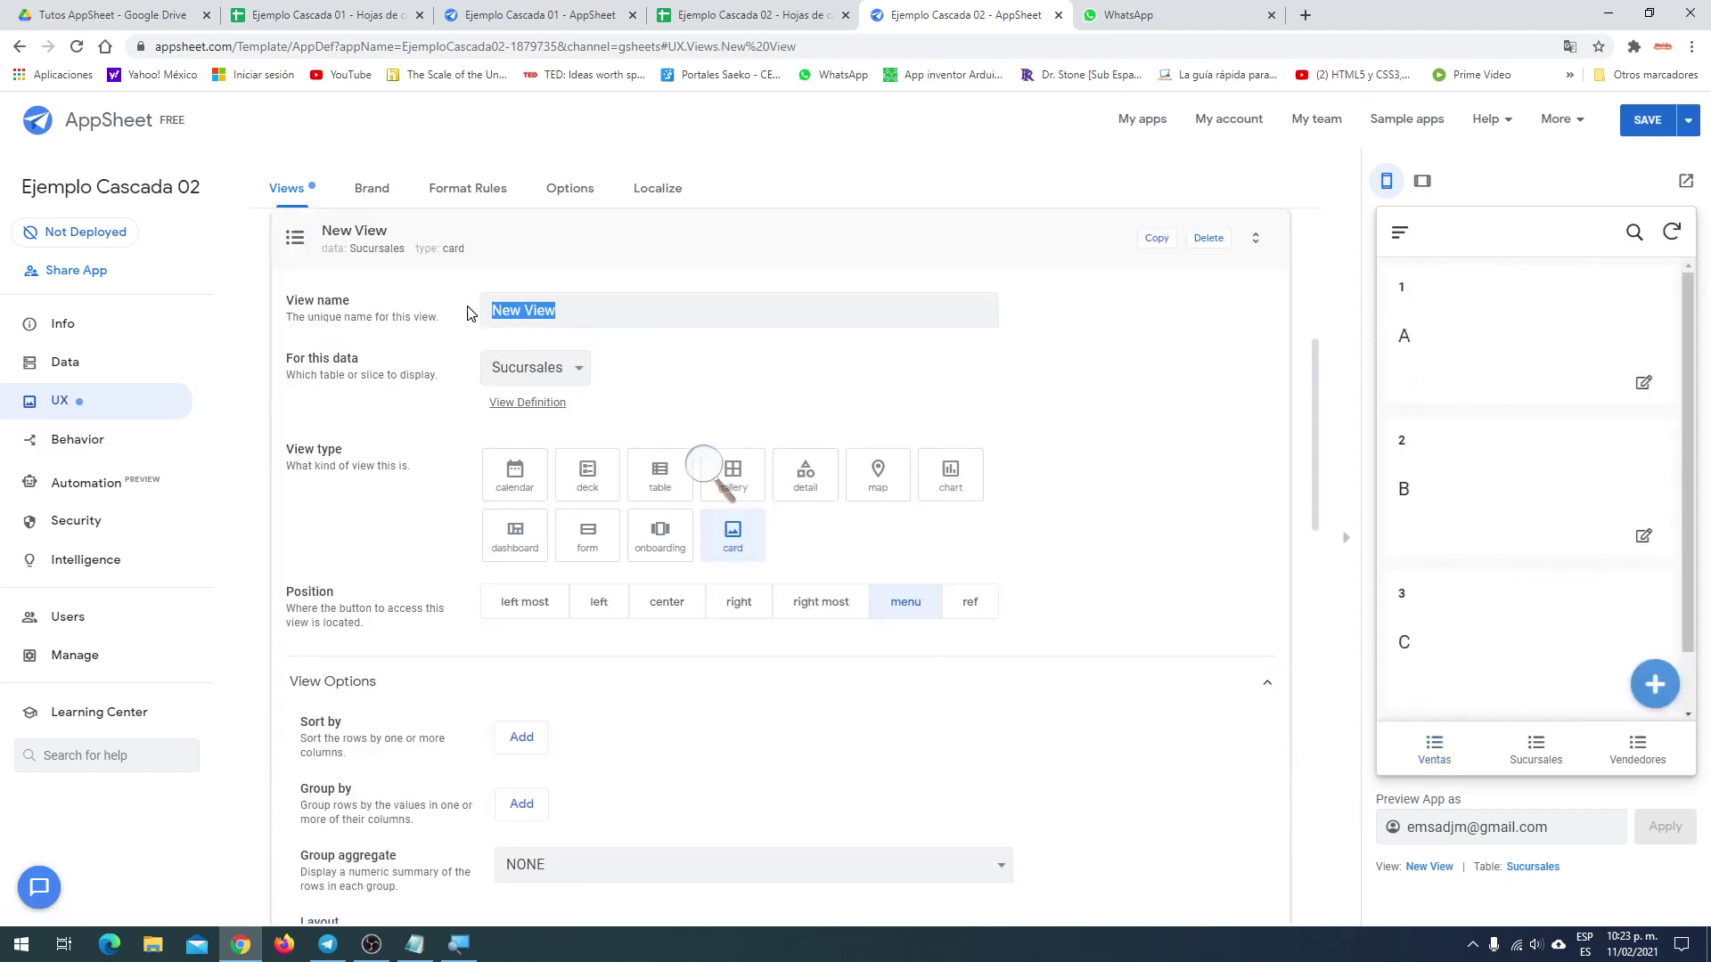
text(Filtro)
click(581, 365)
click(517, 389)
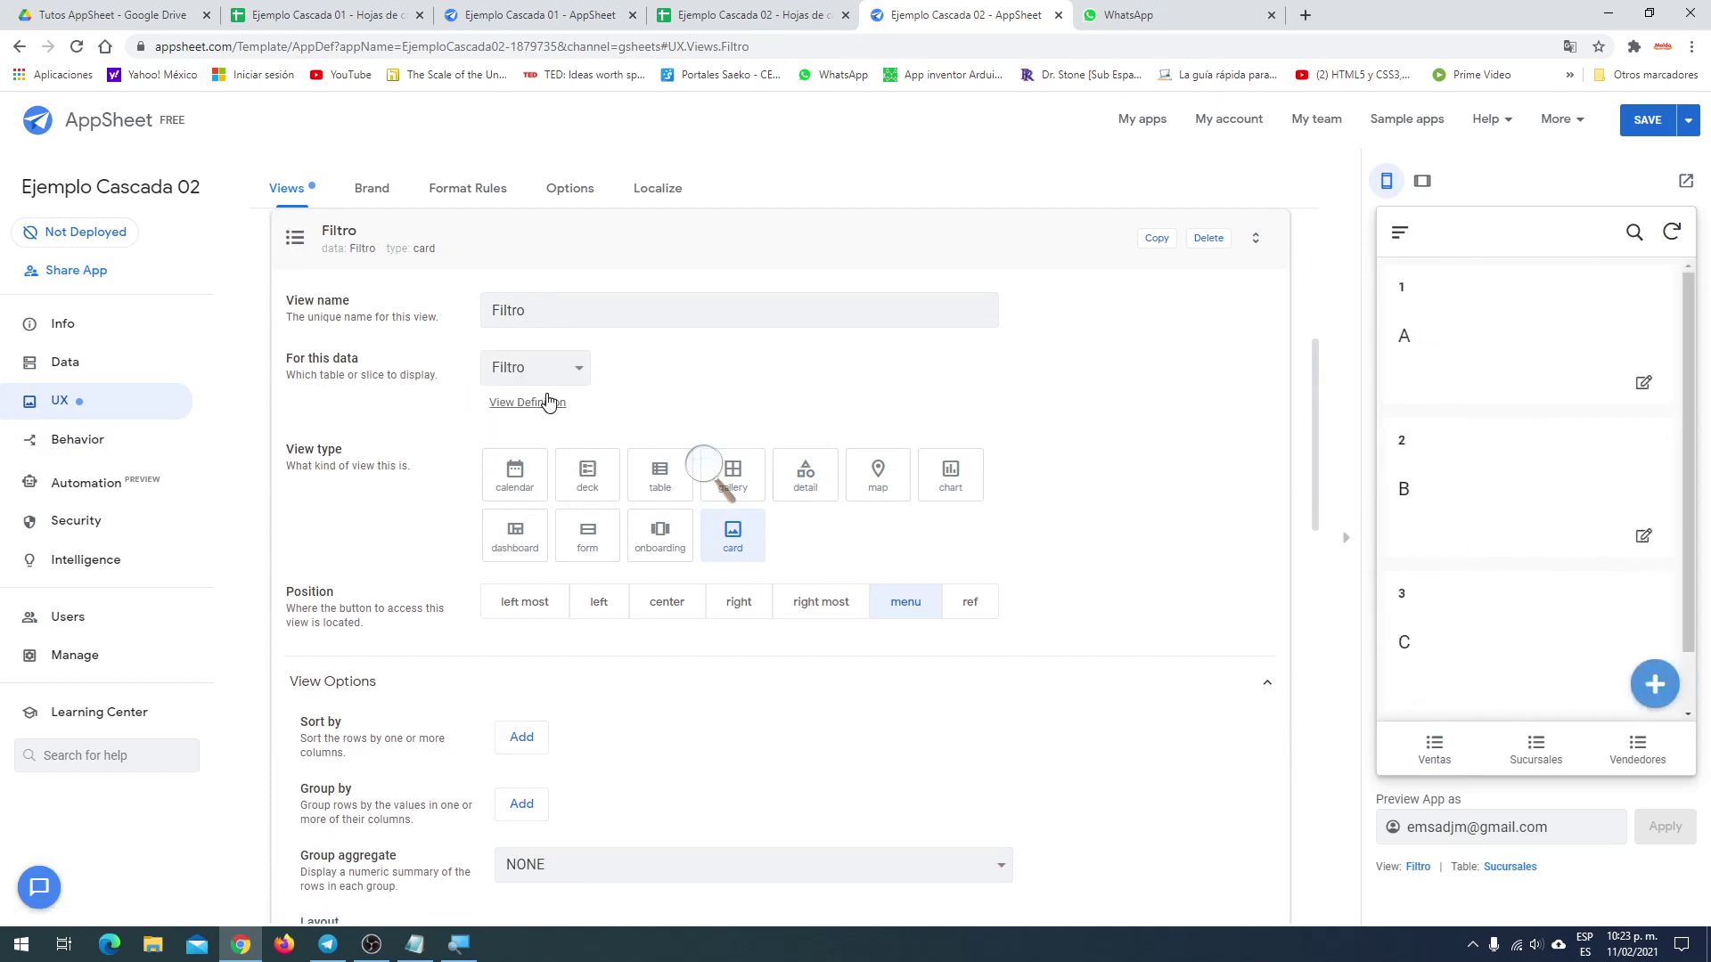
click(593, 490)
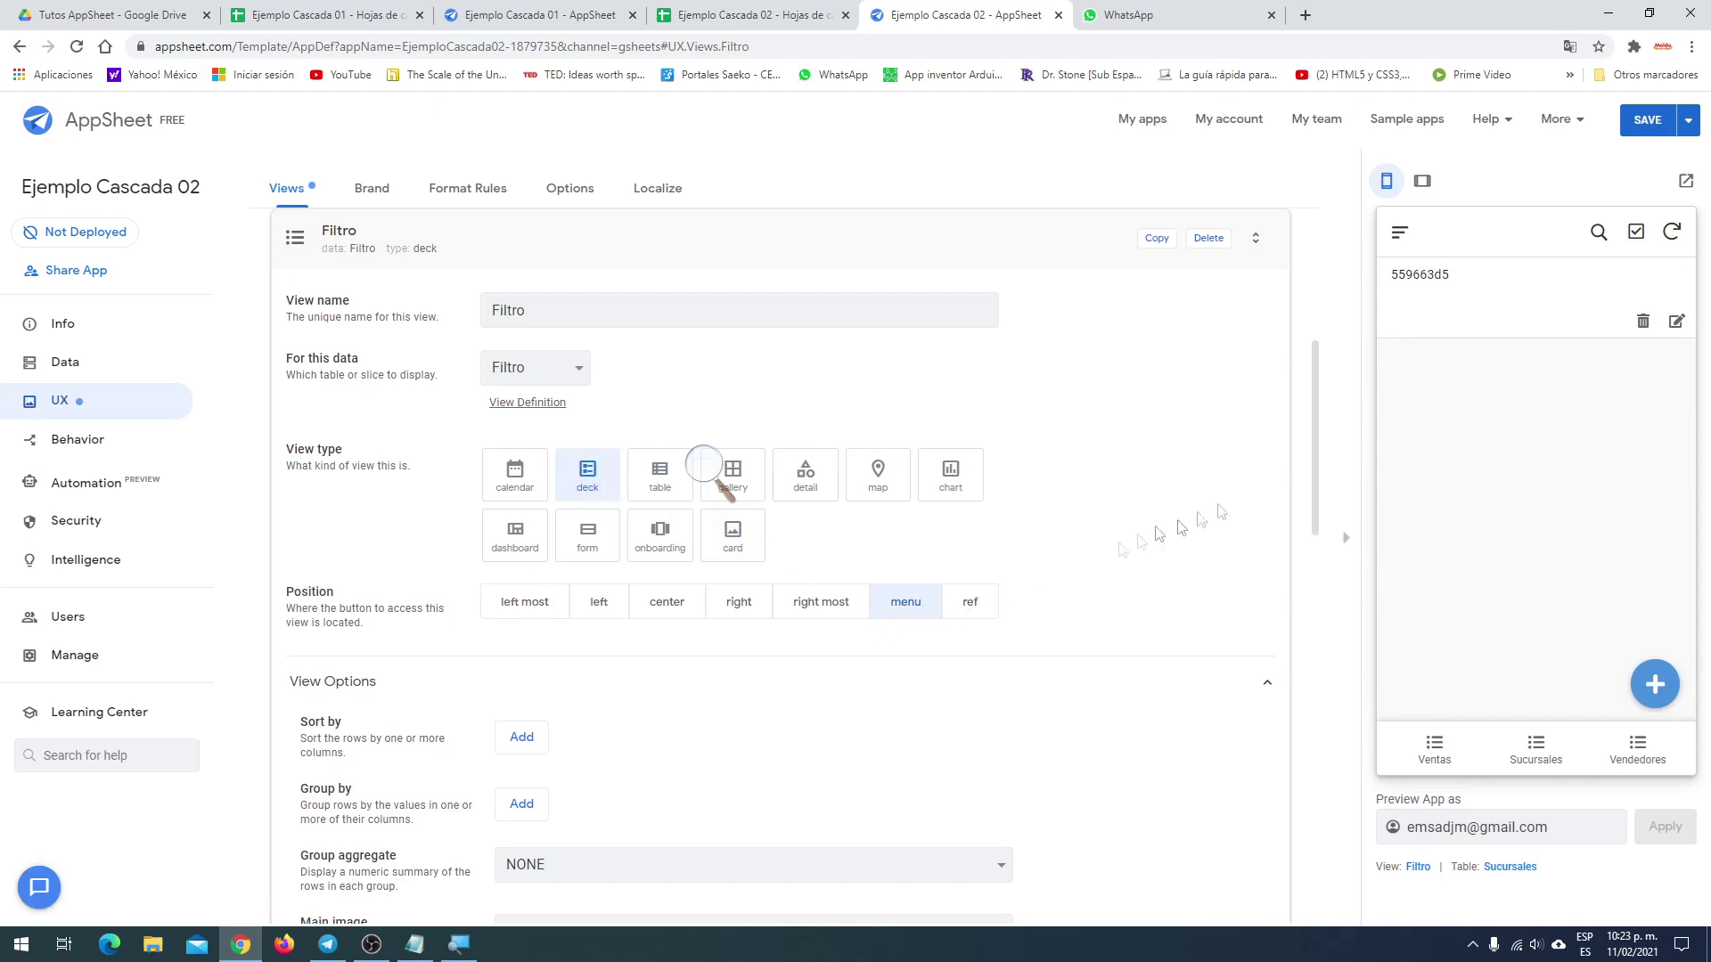
Set the Filtro view's position to right most and save the app
click(1398, 233)
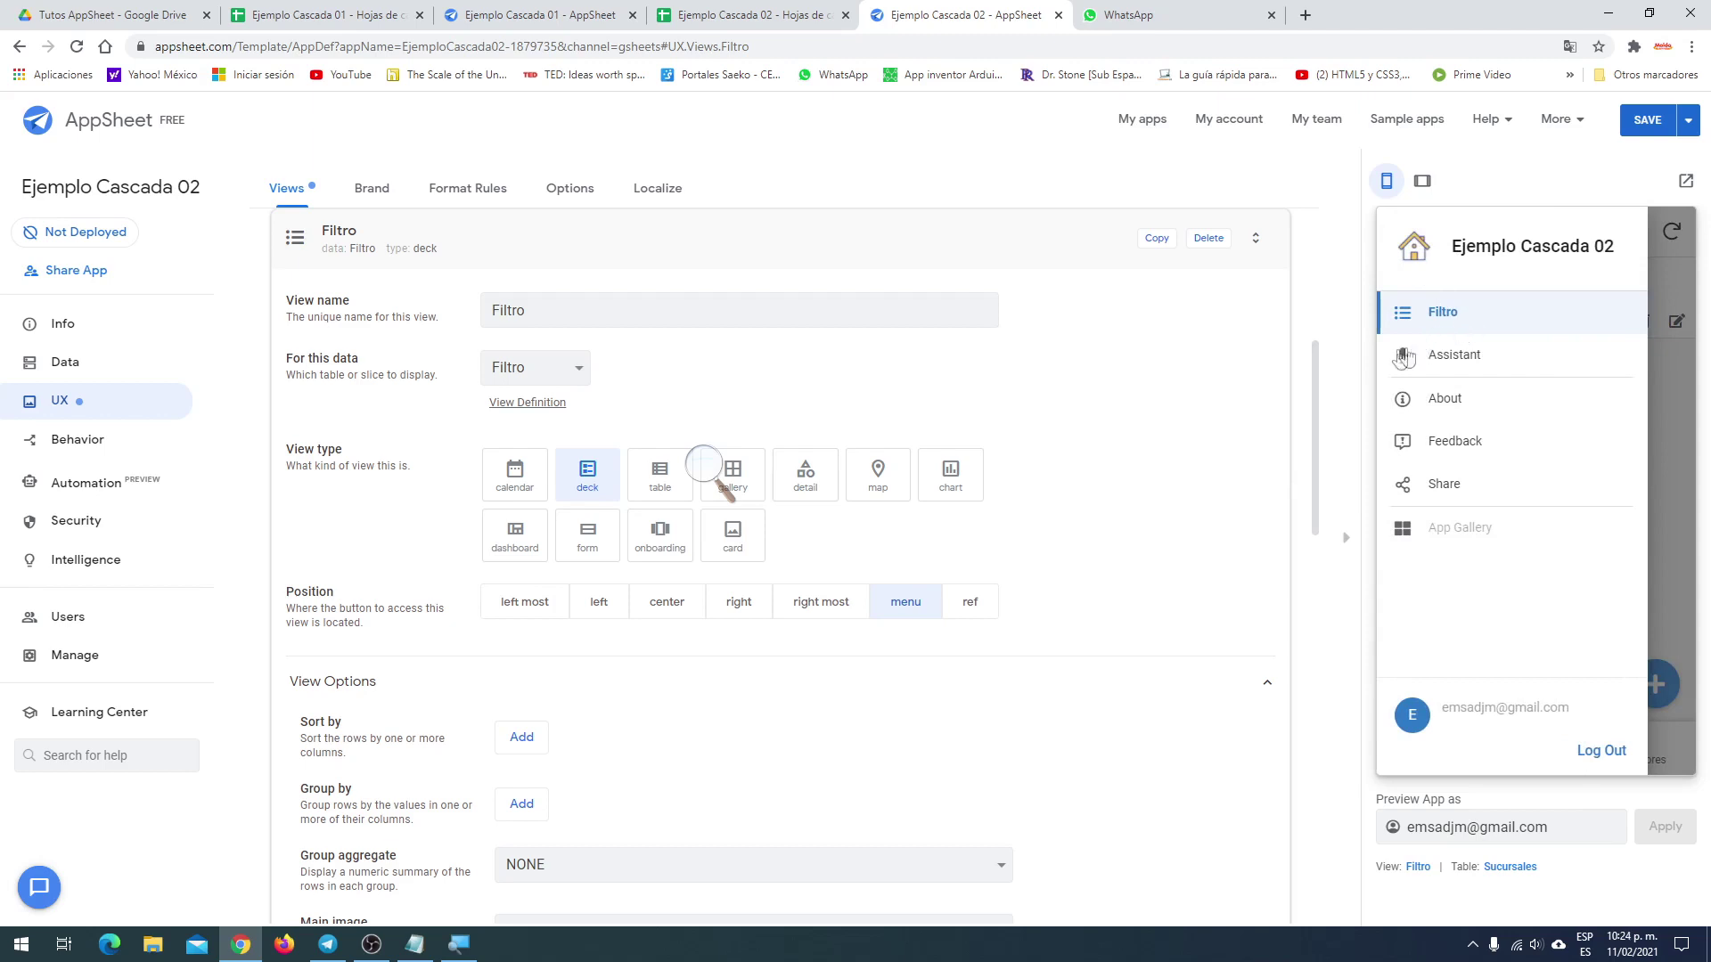
click(817, 613)
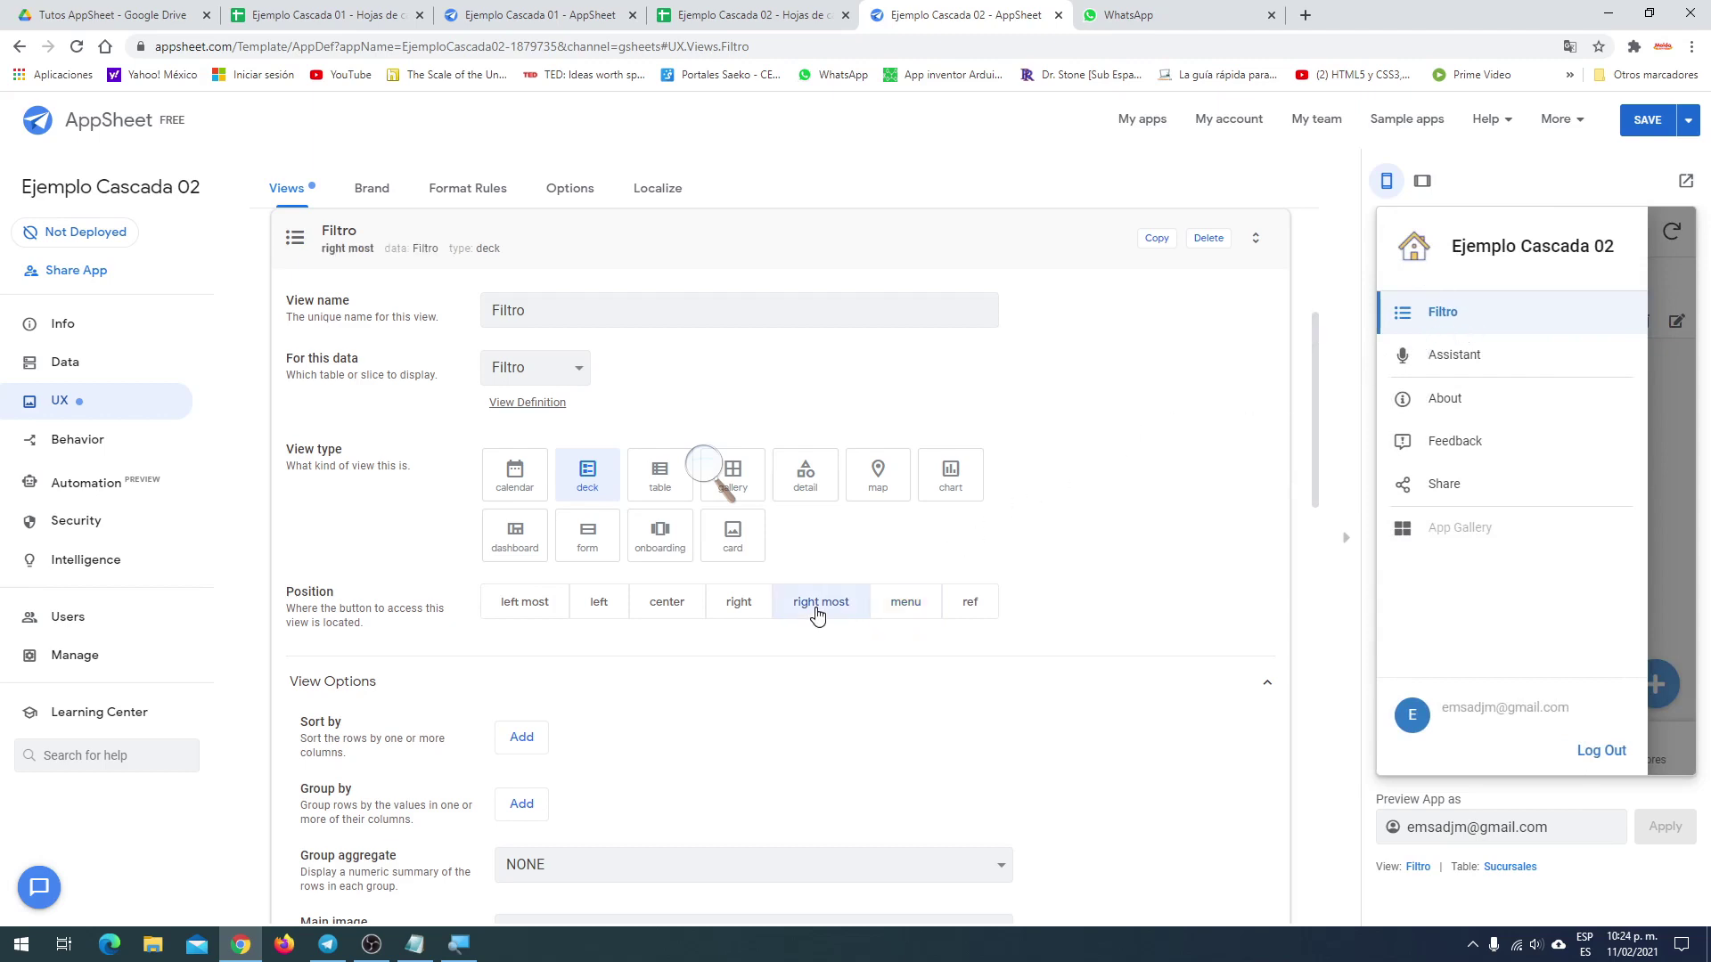
click(1673, 547)
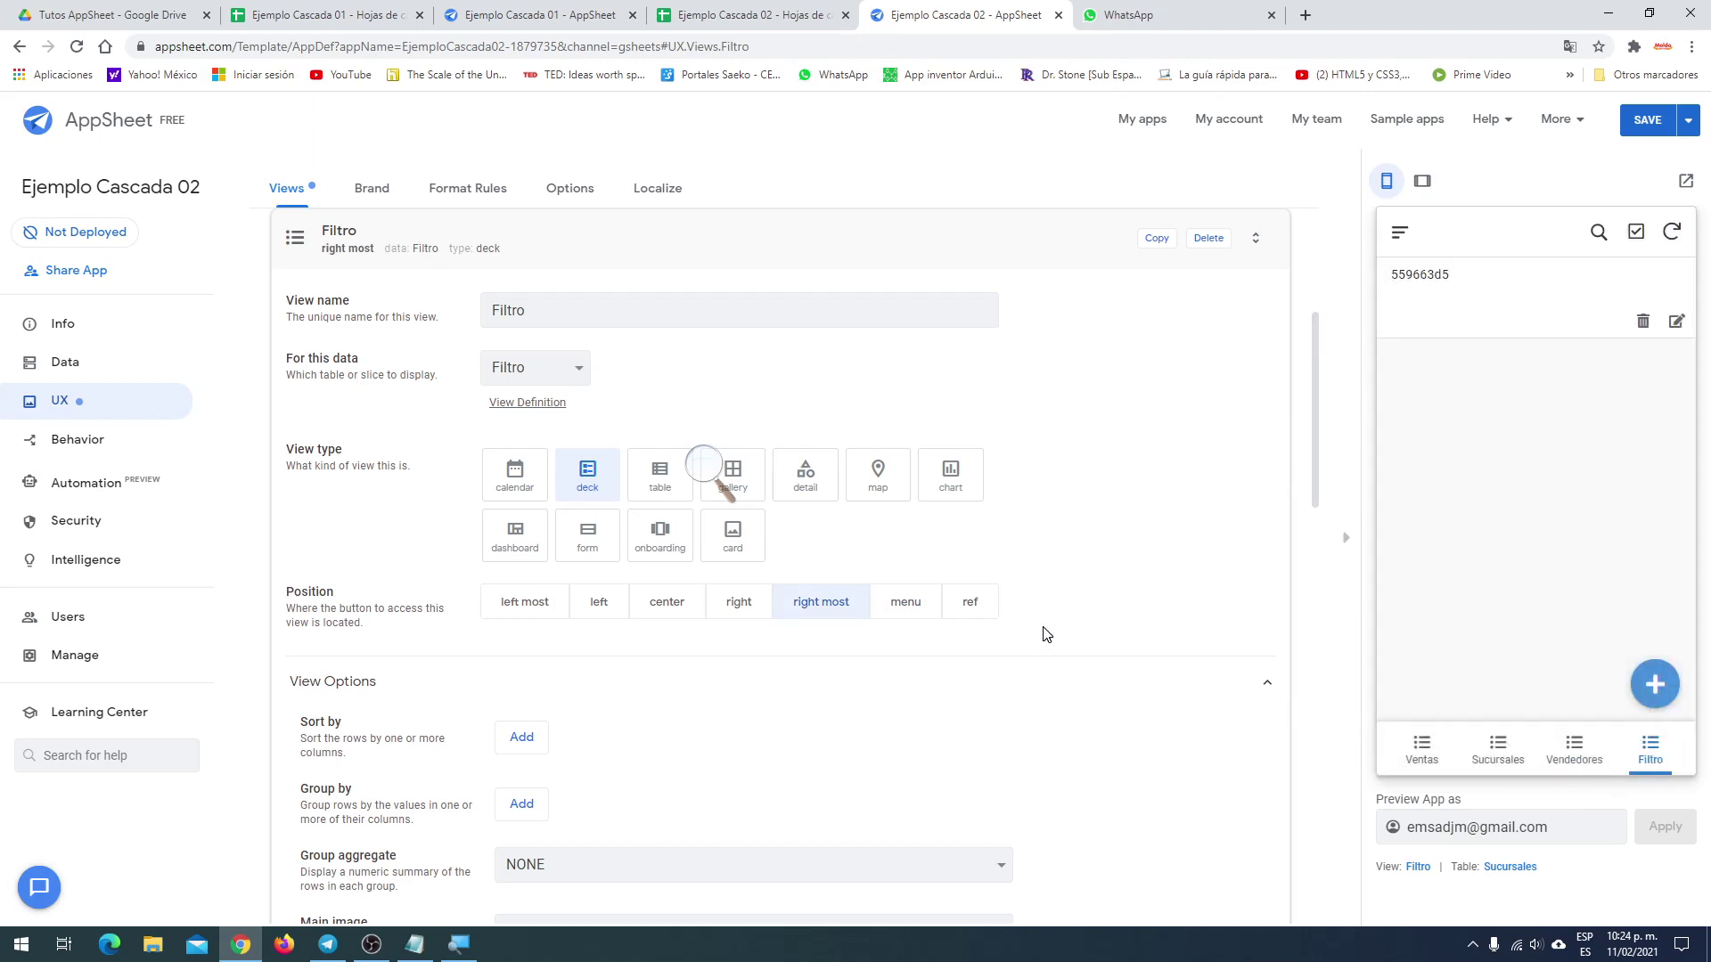
click(1649, 121)
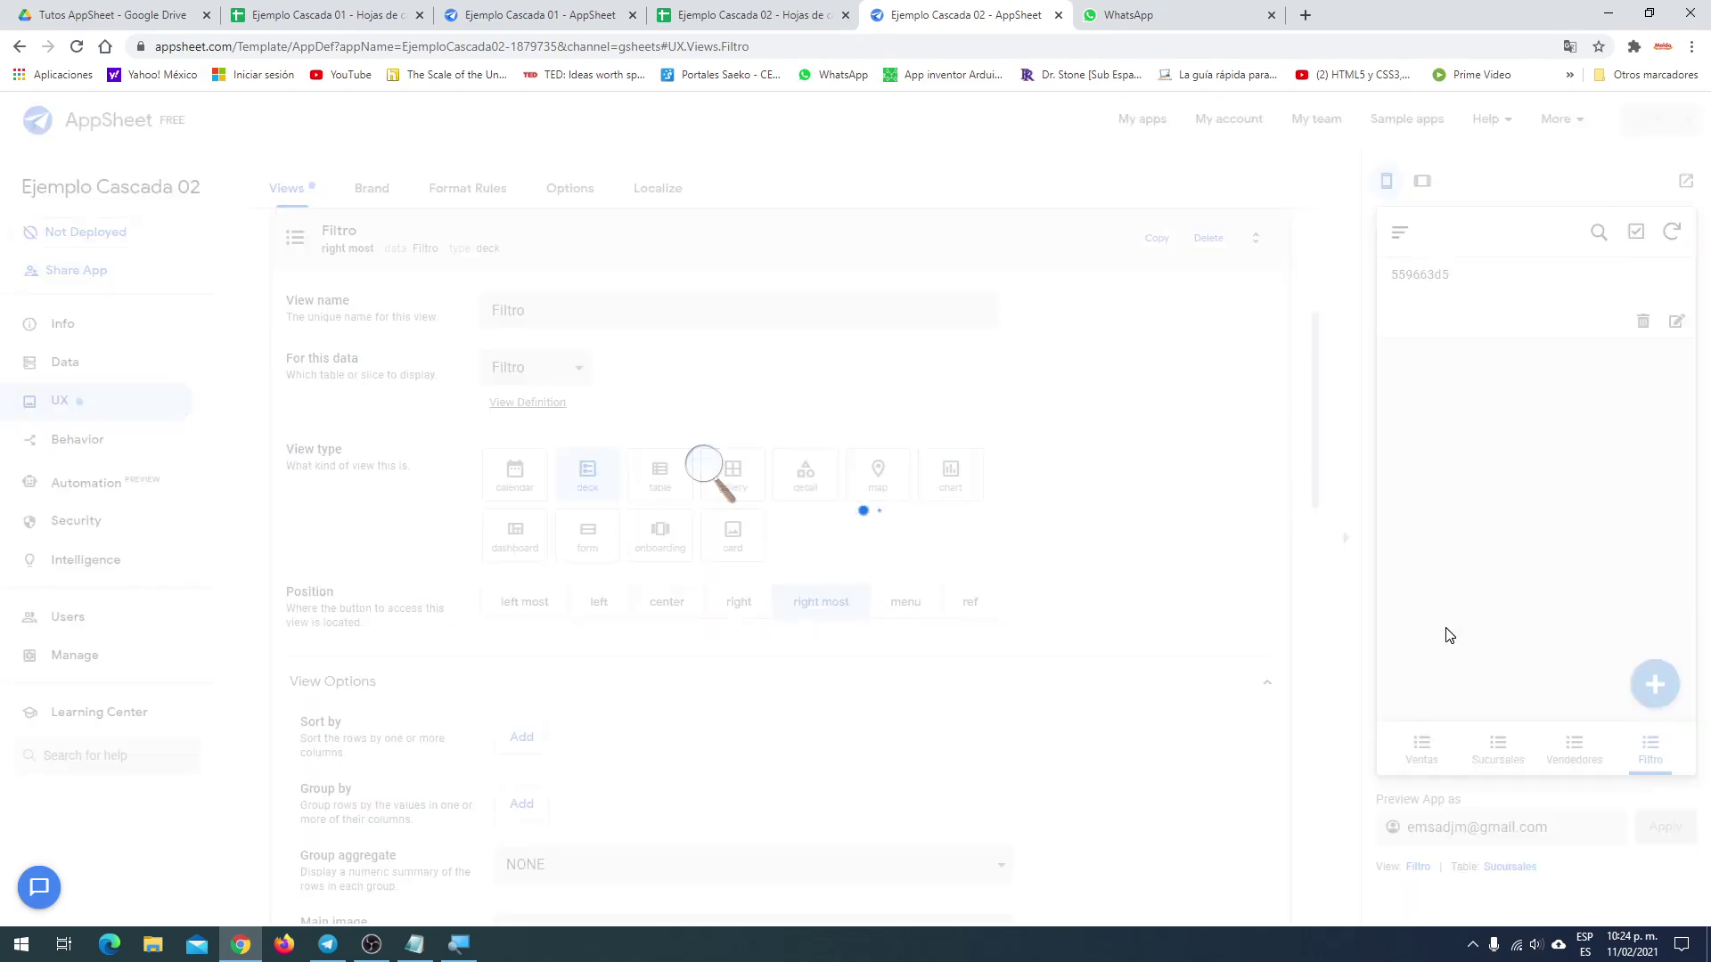
Open a new Filtro record in the app preview and examine the Vendedor choices with no other field selected
click(1655, 685)
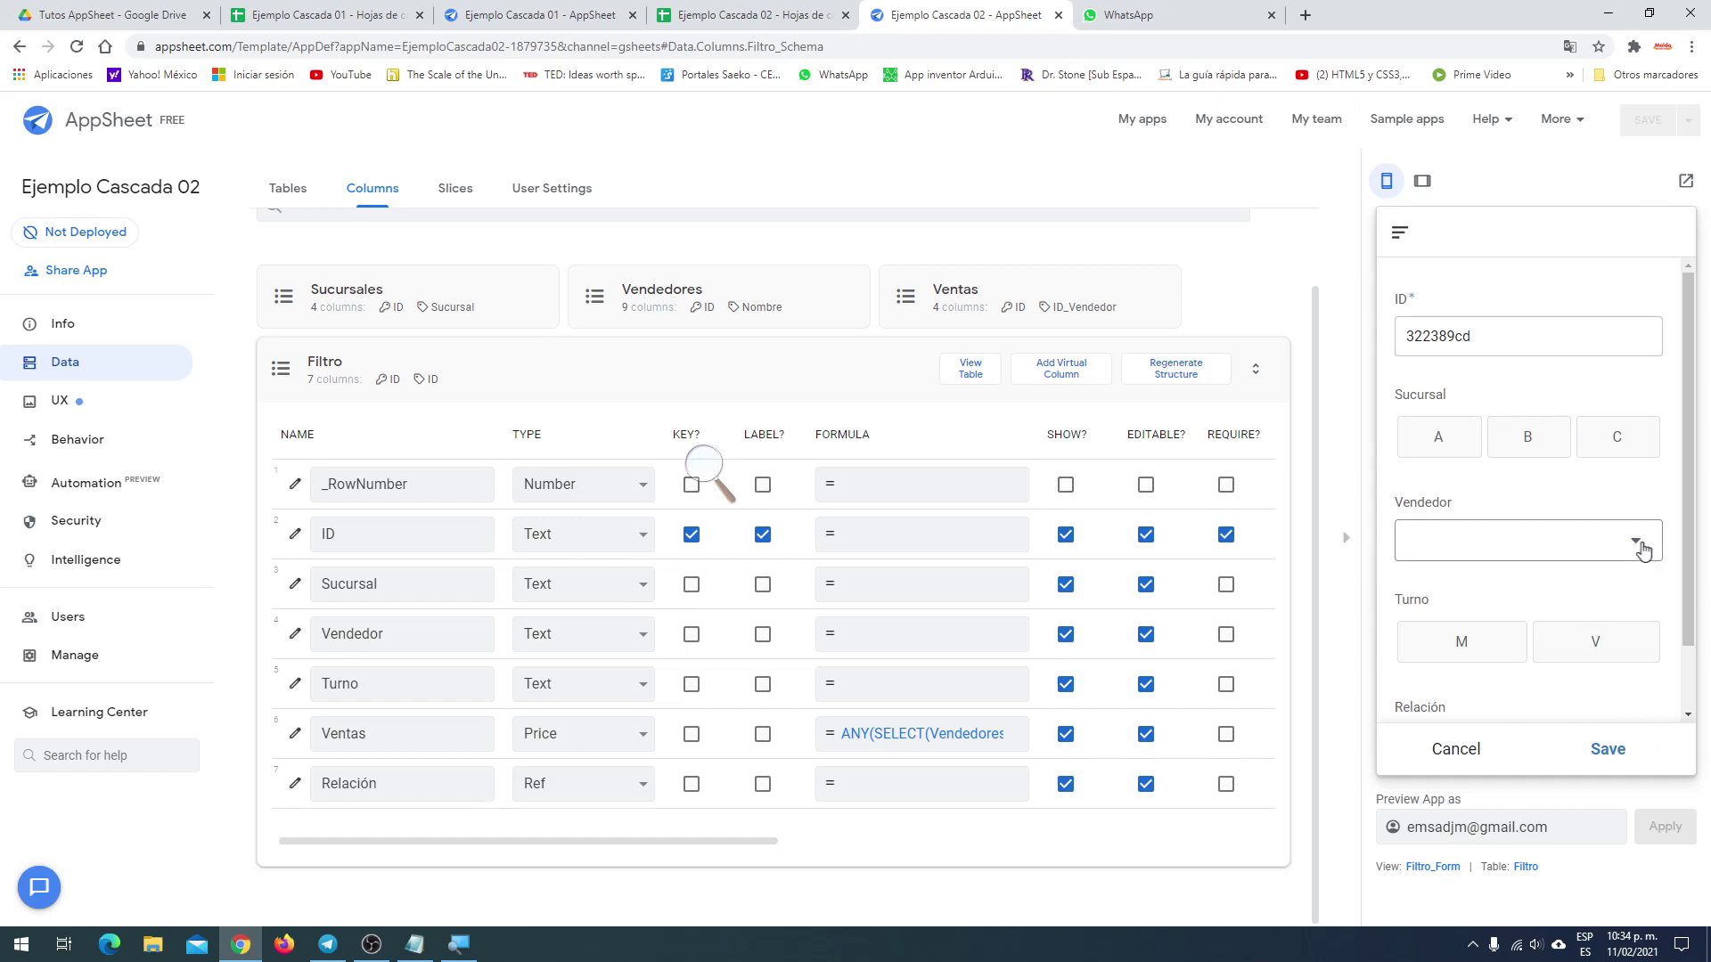
click(1644, 550)
scroll(1555, 539, down, 3)
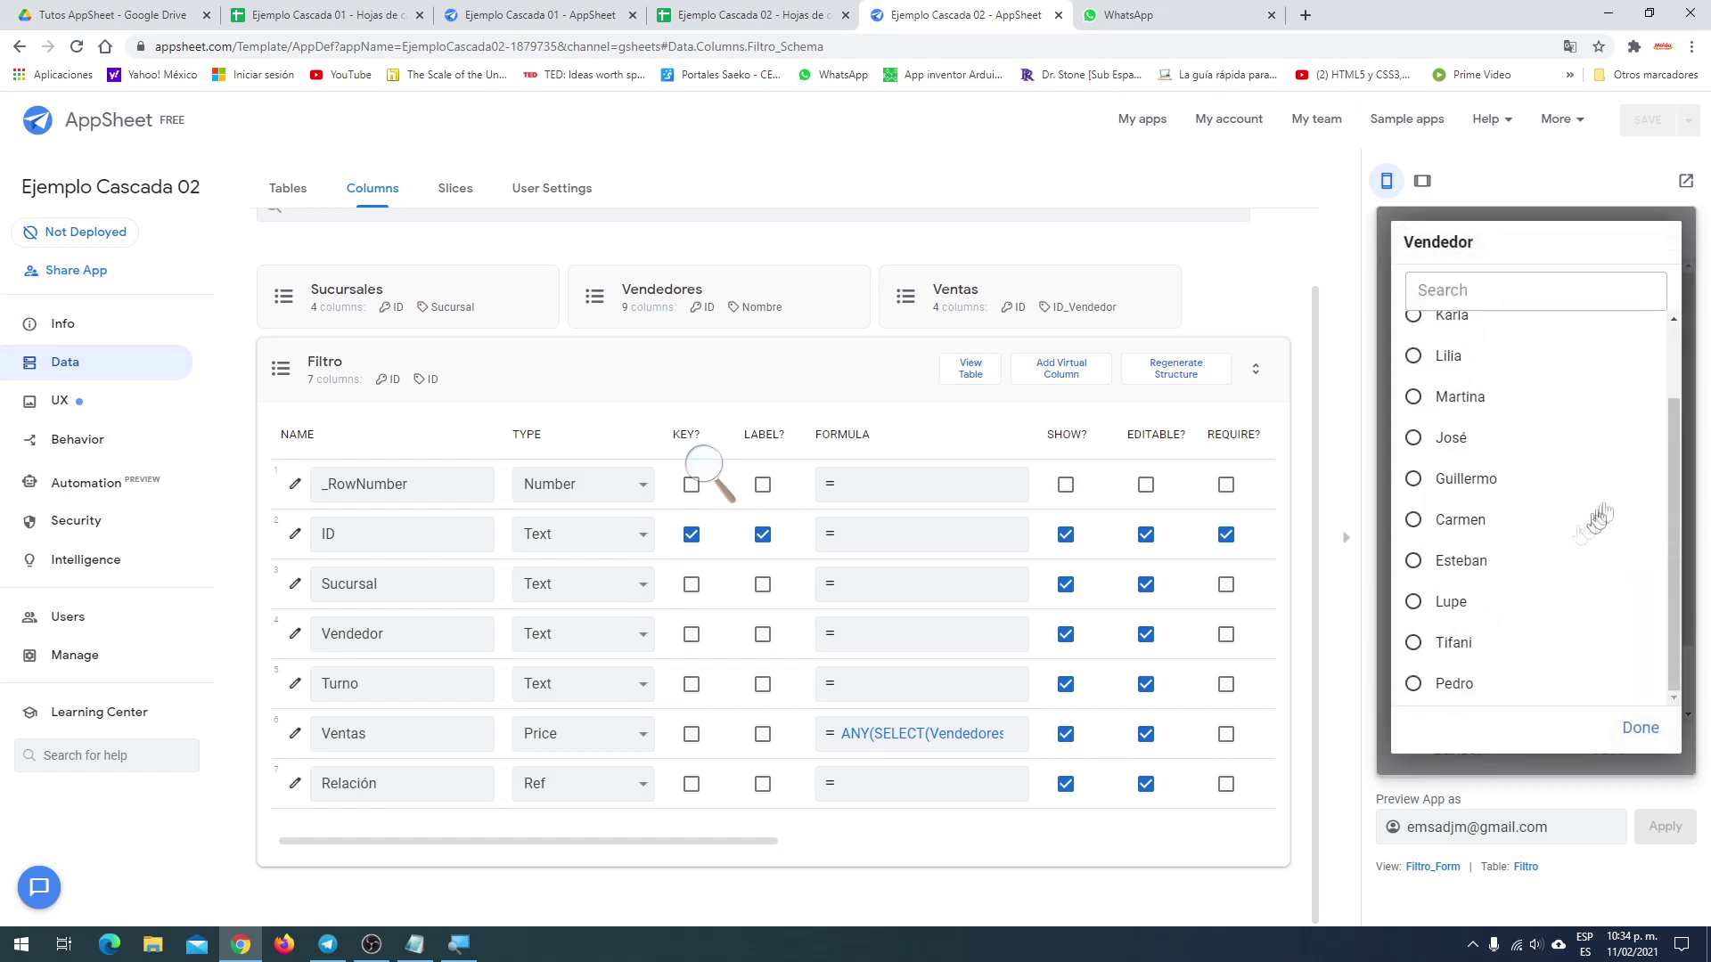
click(1638, 727)
Check the Vendedor choices in the preview form for Sucursal B, C and A in turn
click(1527, 437)
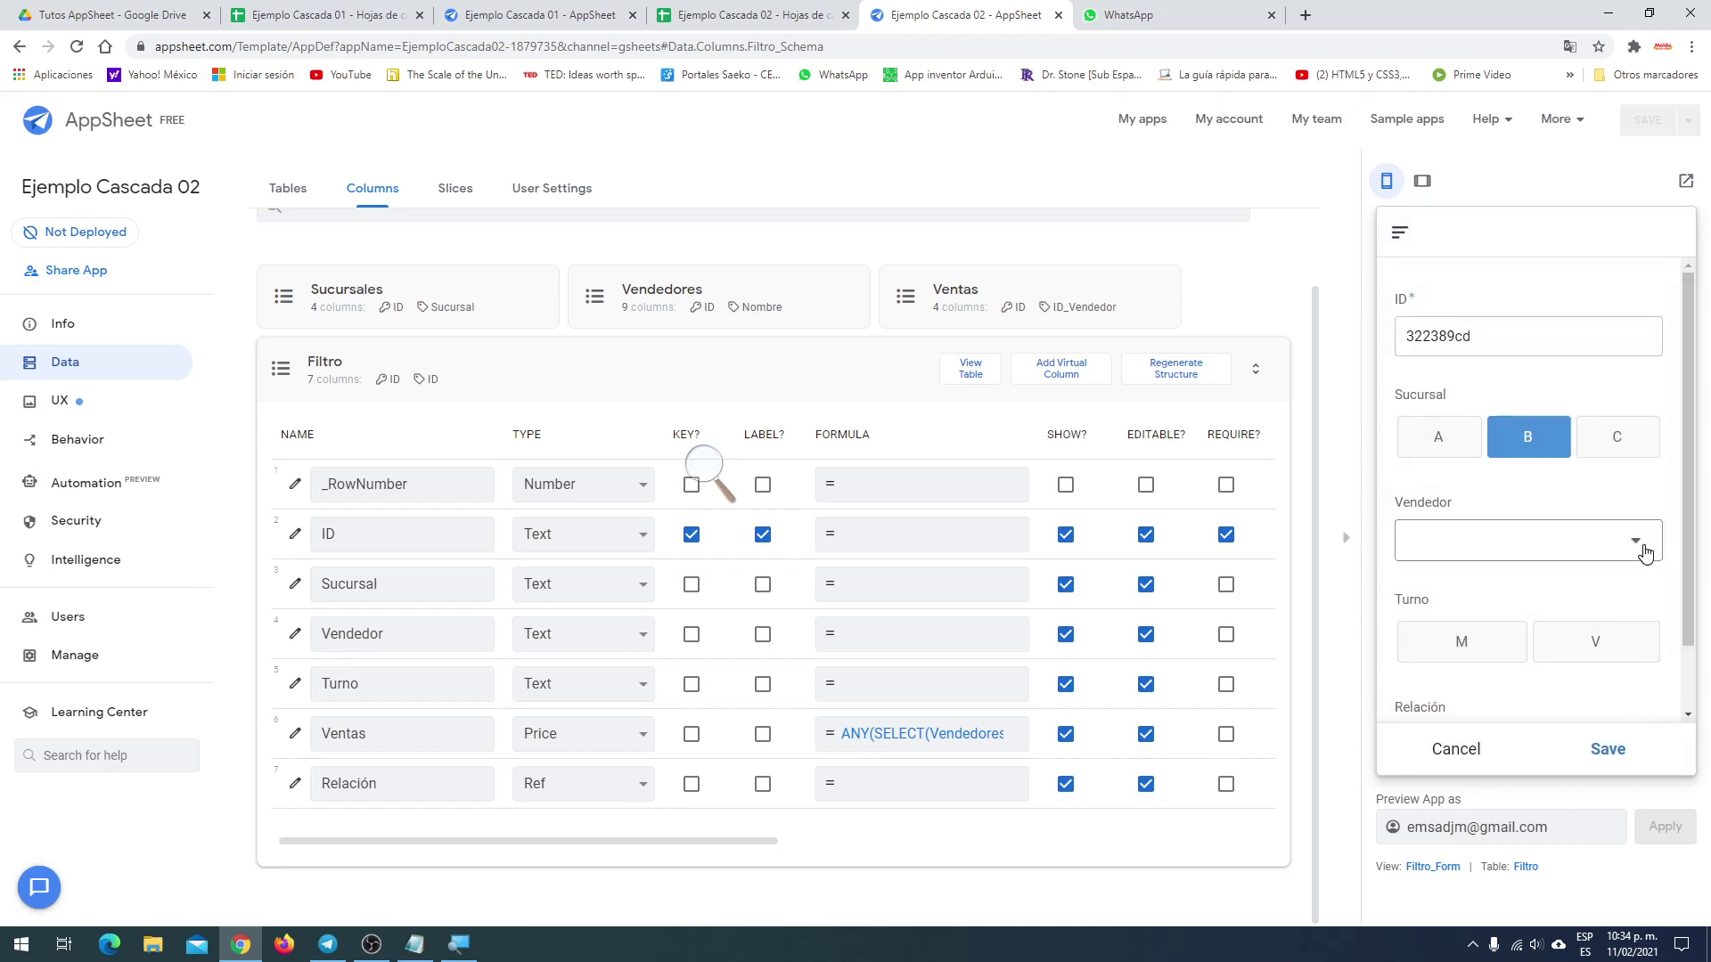
click(1644, 550)
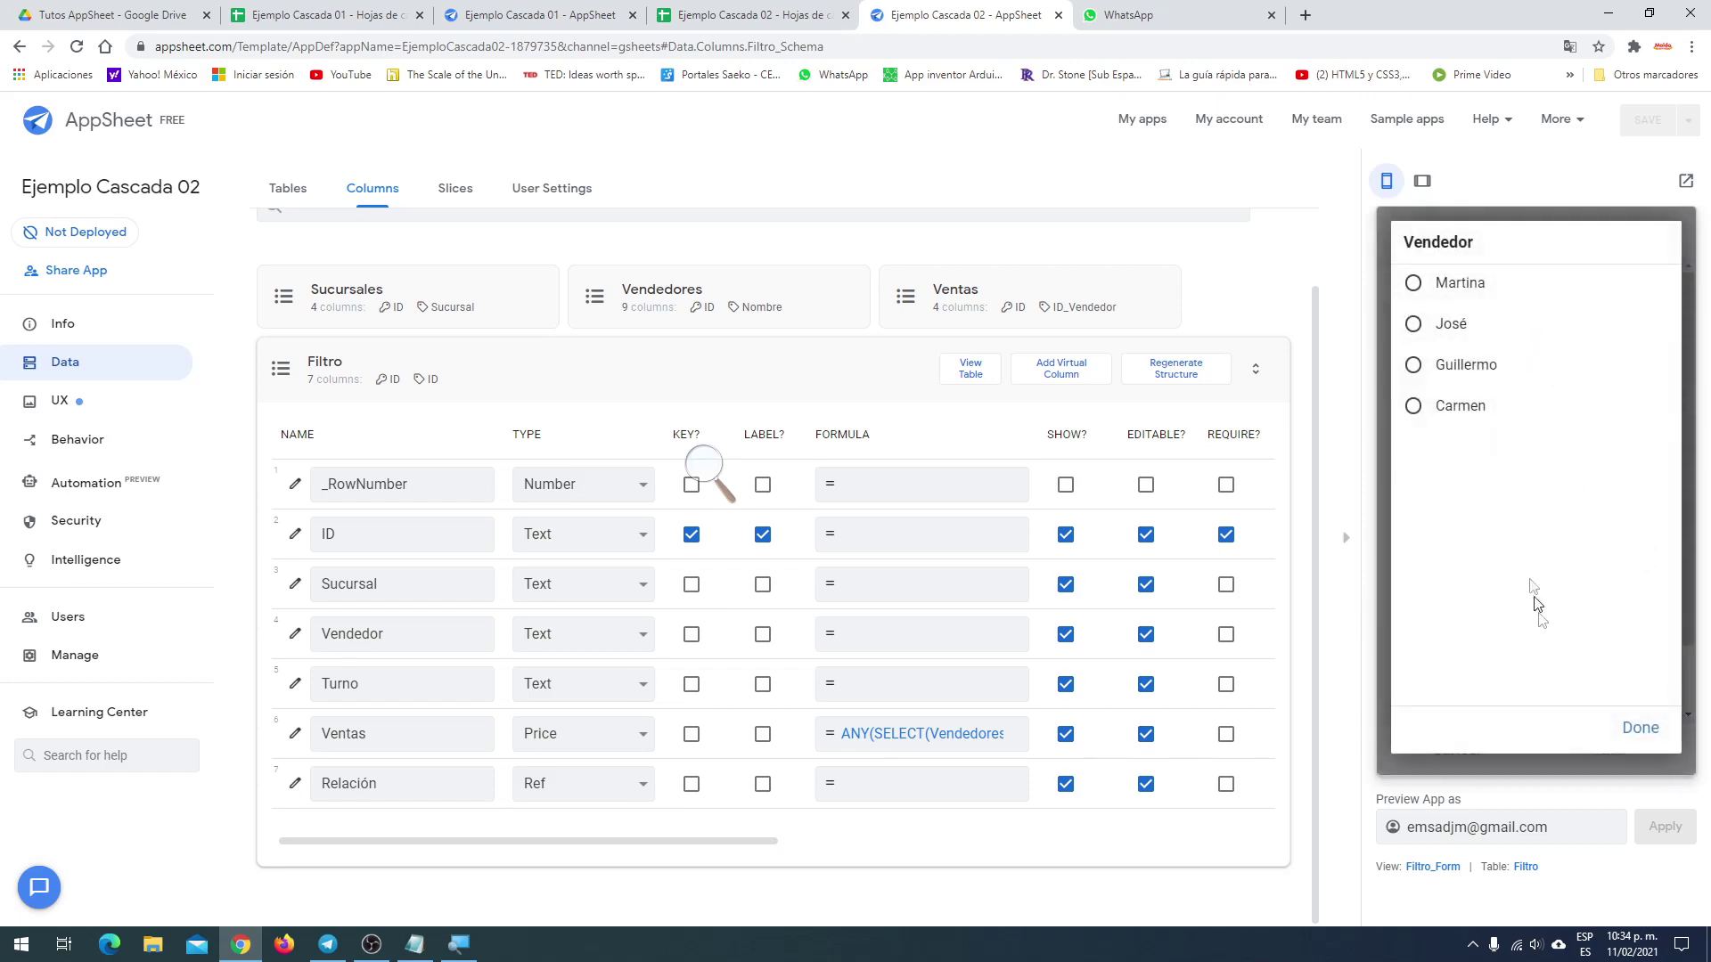
click(1644, 730)
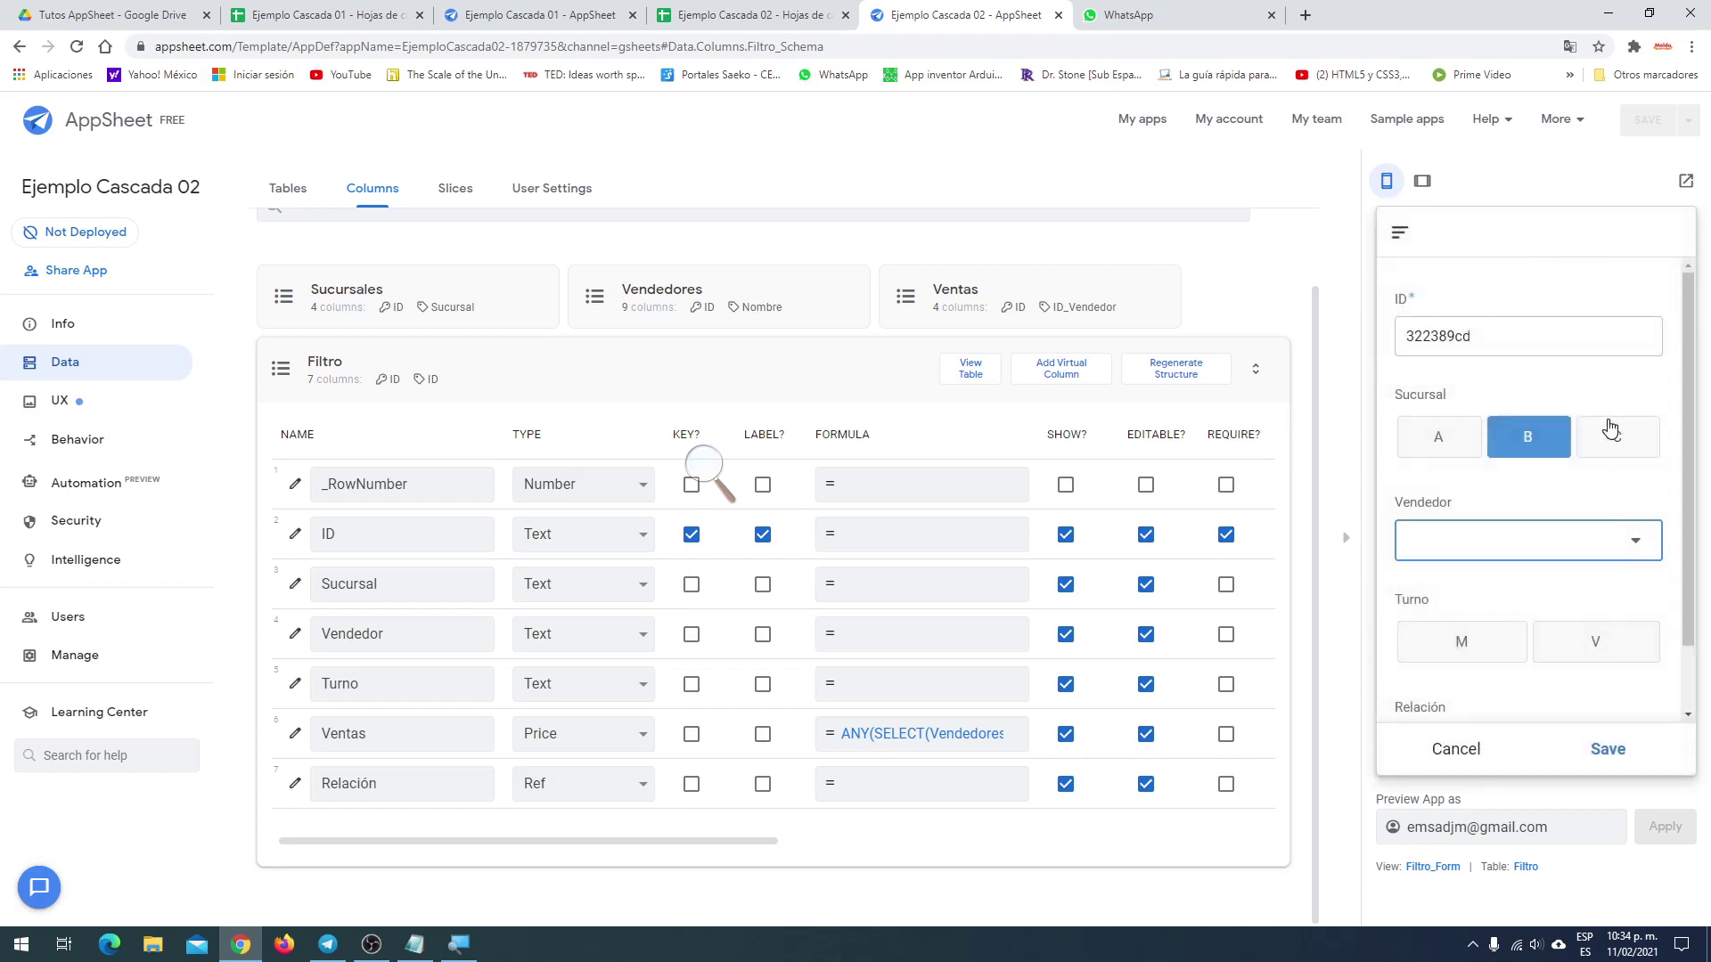
click(1615, 440)
click(1640, 540)
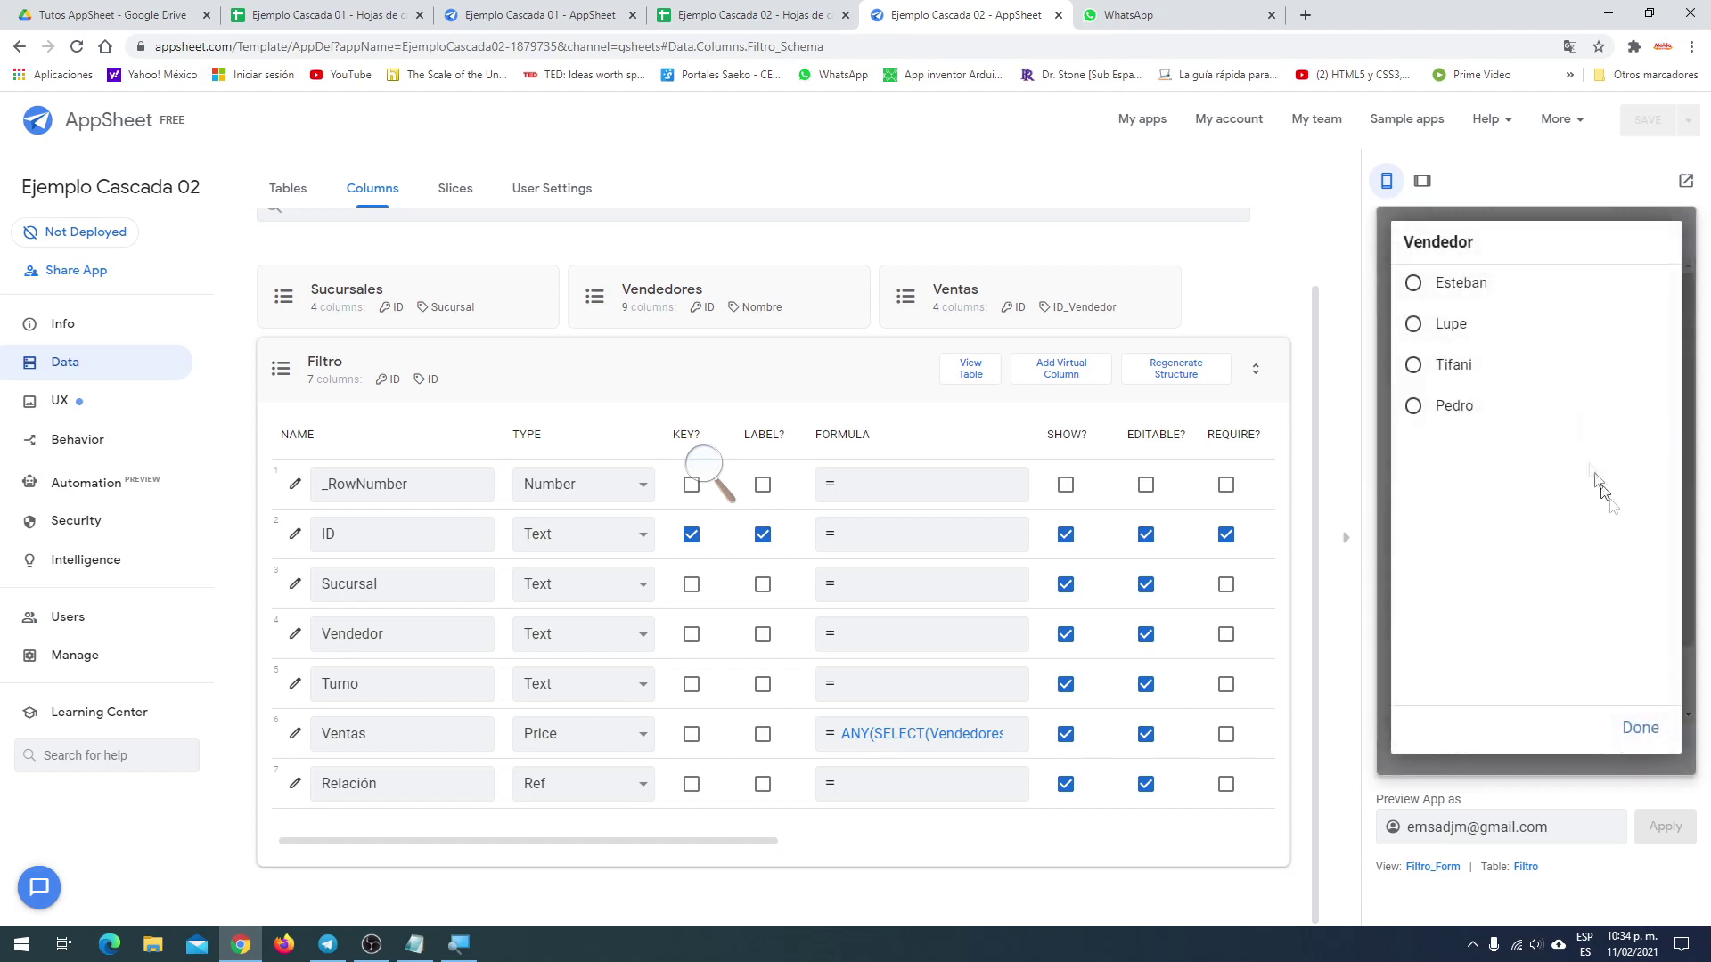
click(1649, 733)
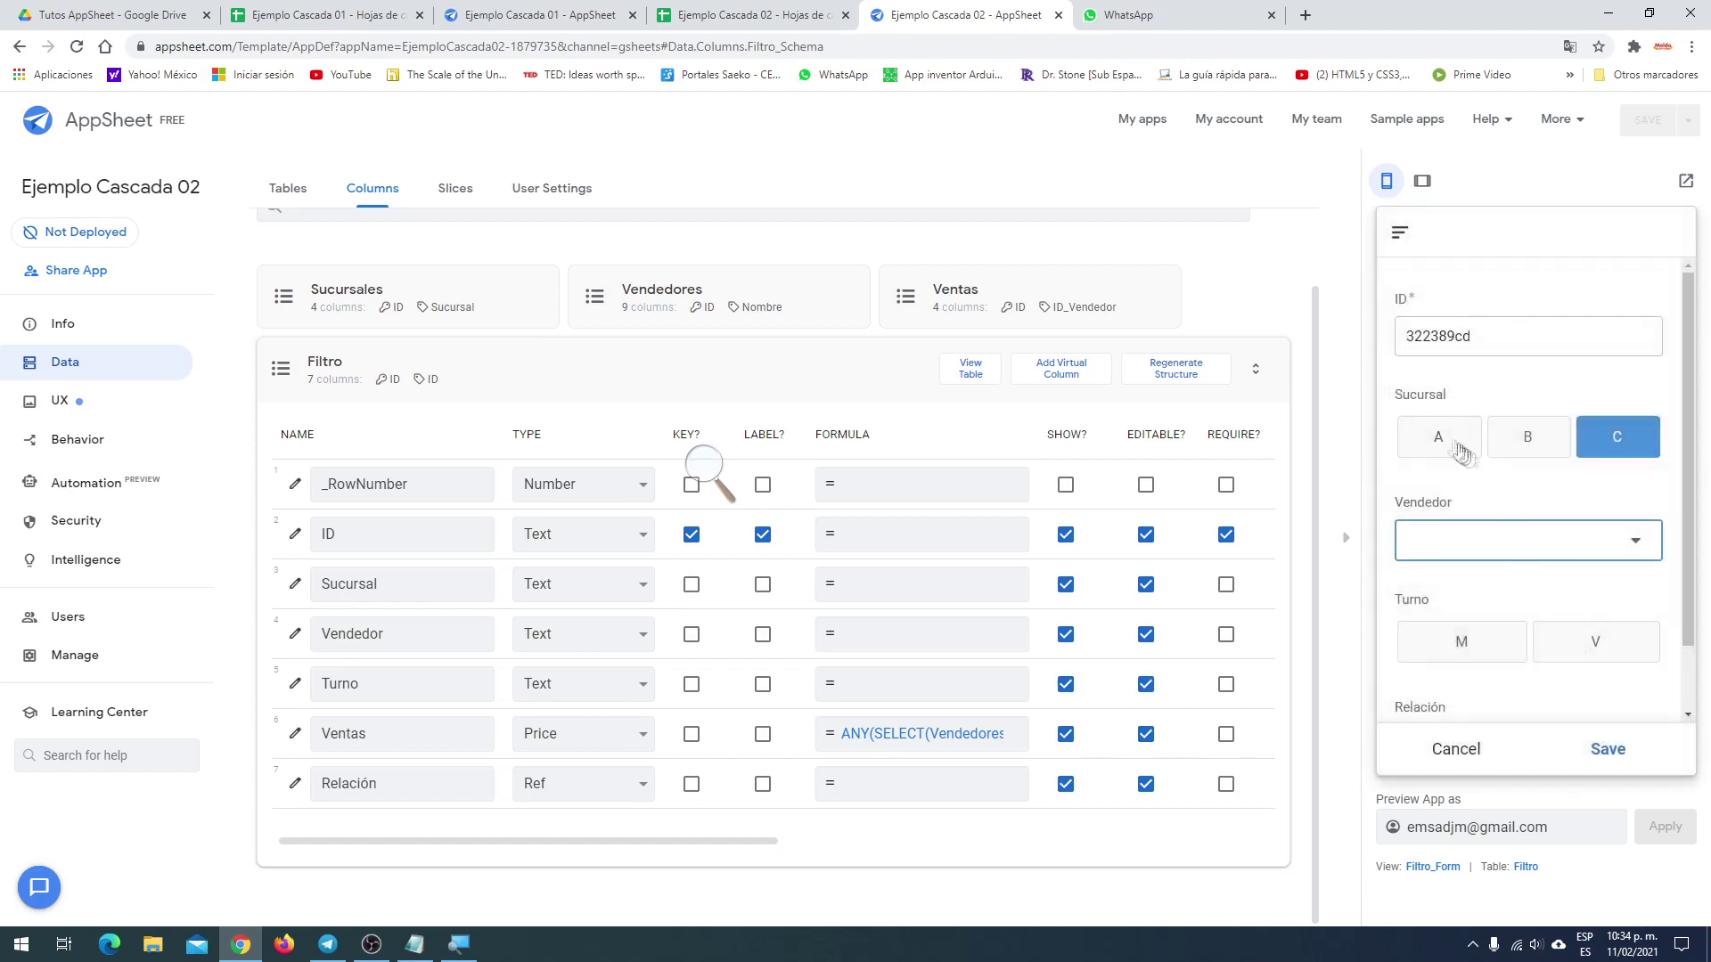
click(1447, 445)
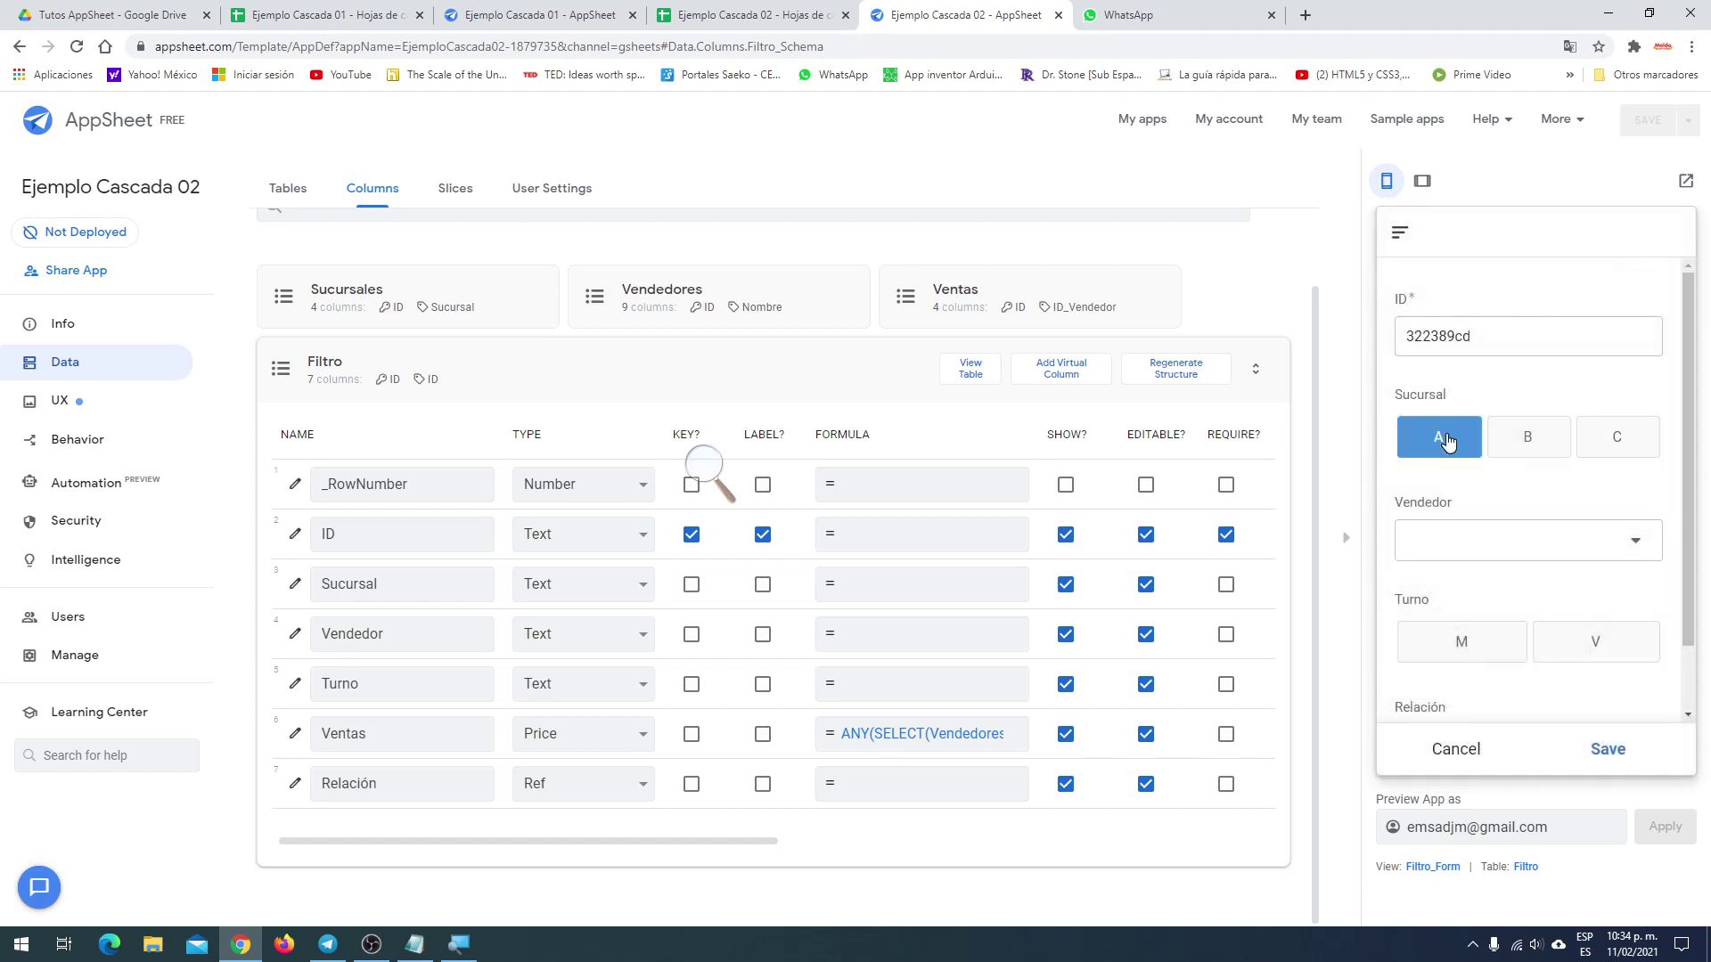
click(1489, 547)
click(1648, 732)
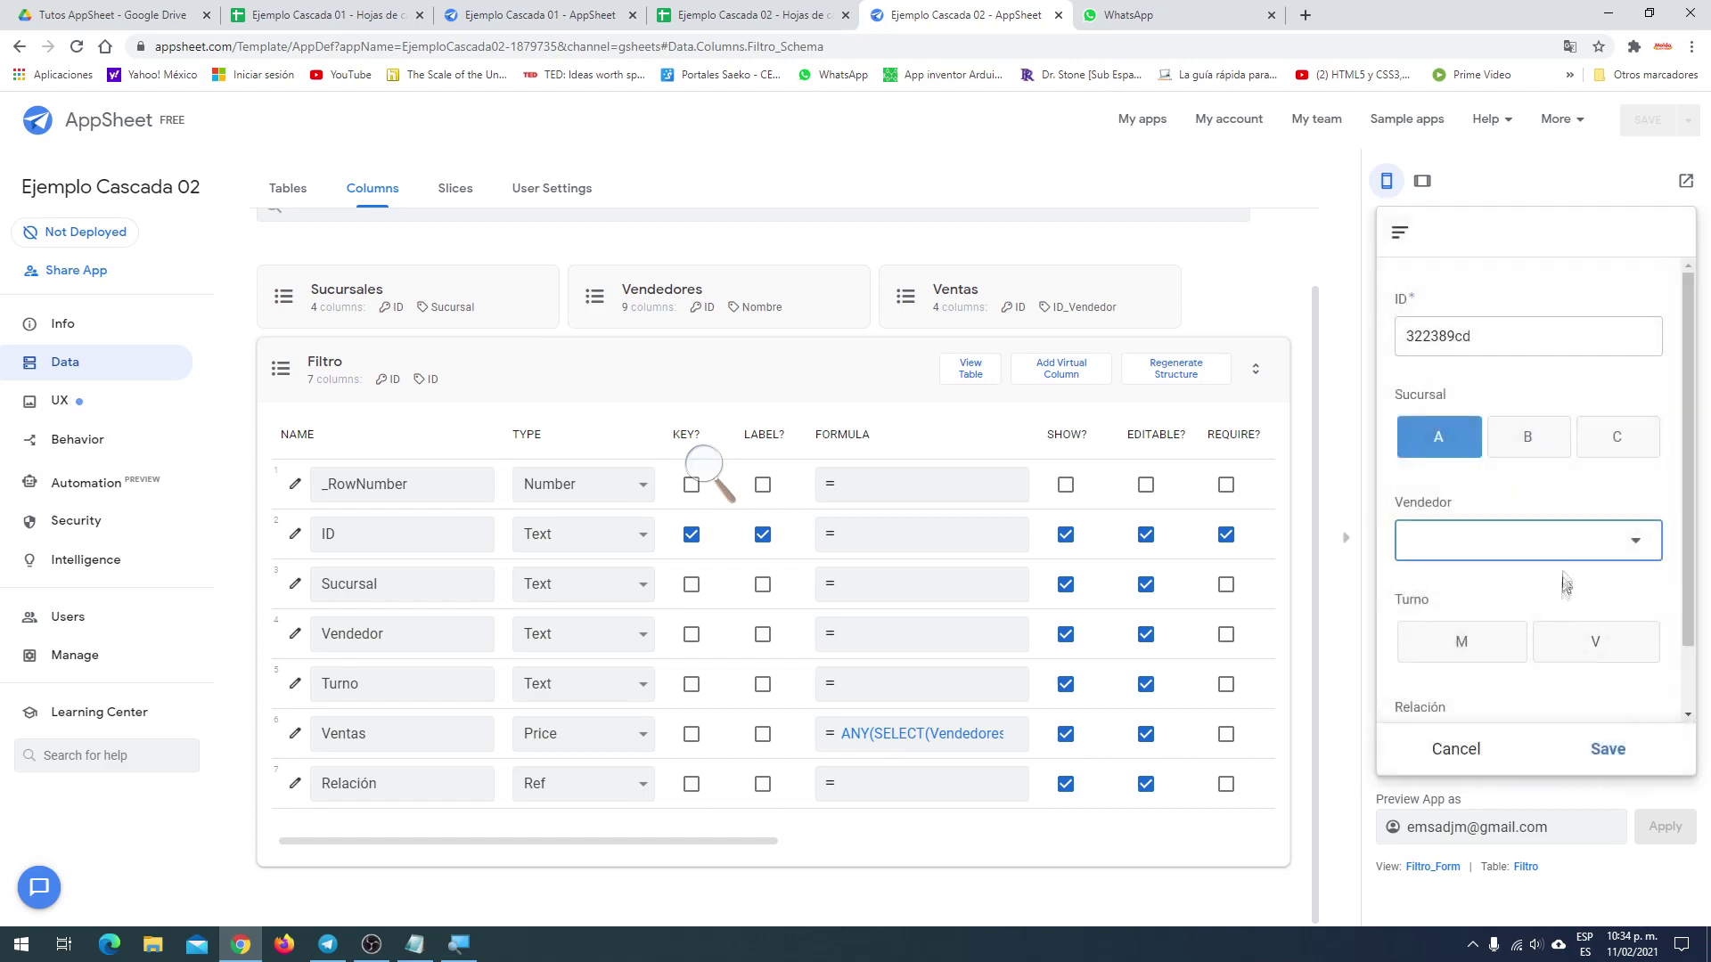
Clear the Sucursal selection and check the Vendedor choices for Turno M and V
click(1461, 443)
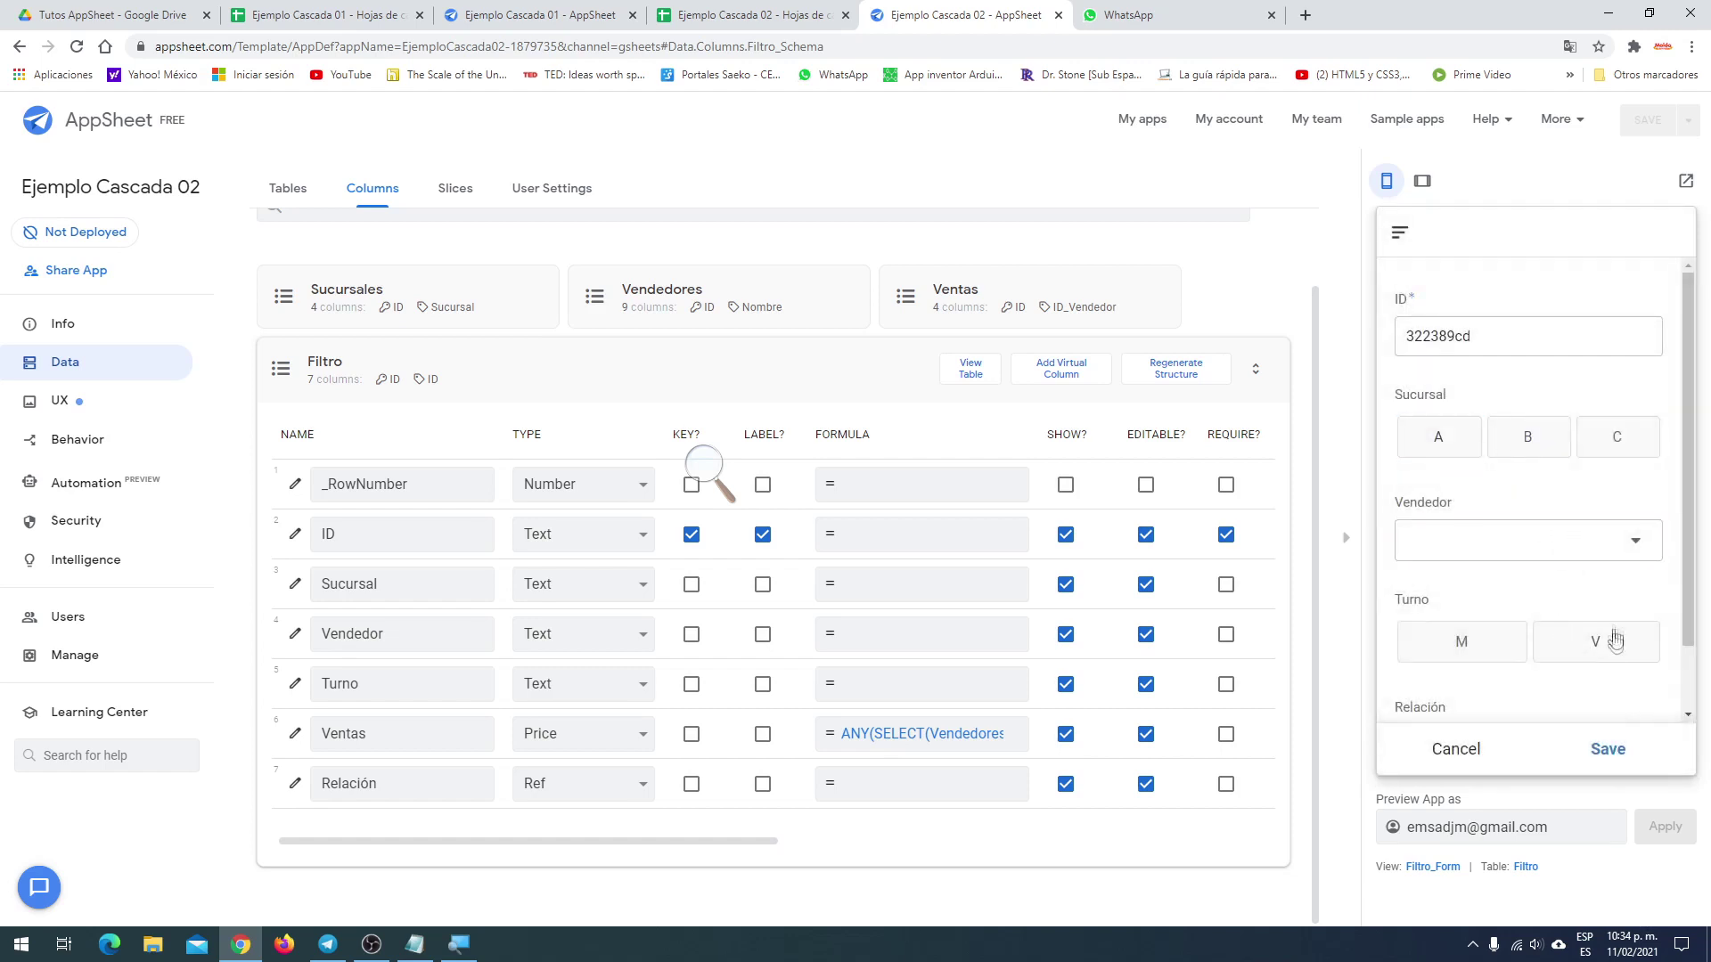
click(1488, 638)
click(1644, 546)
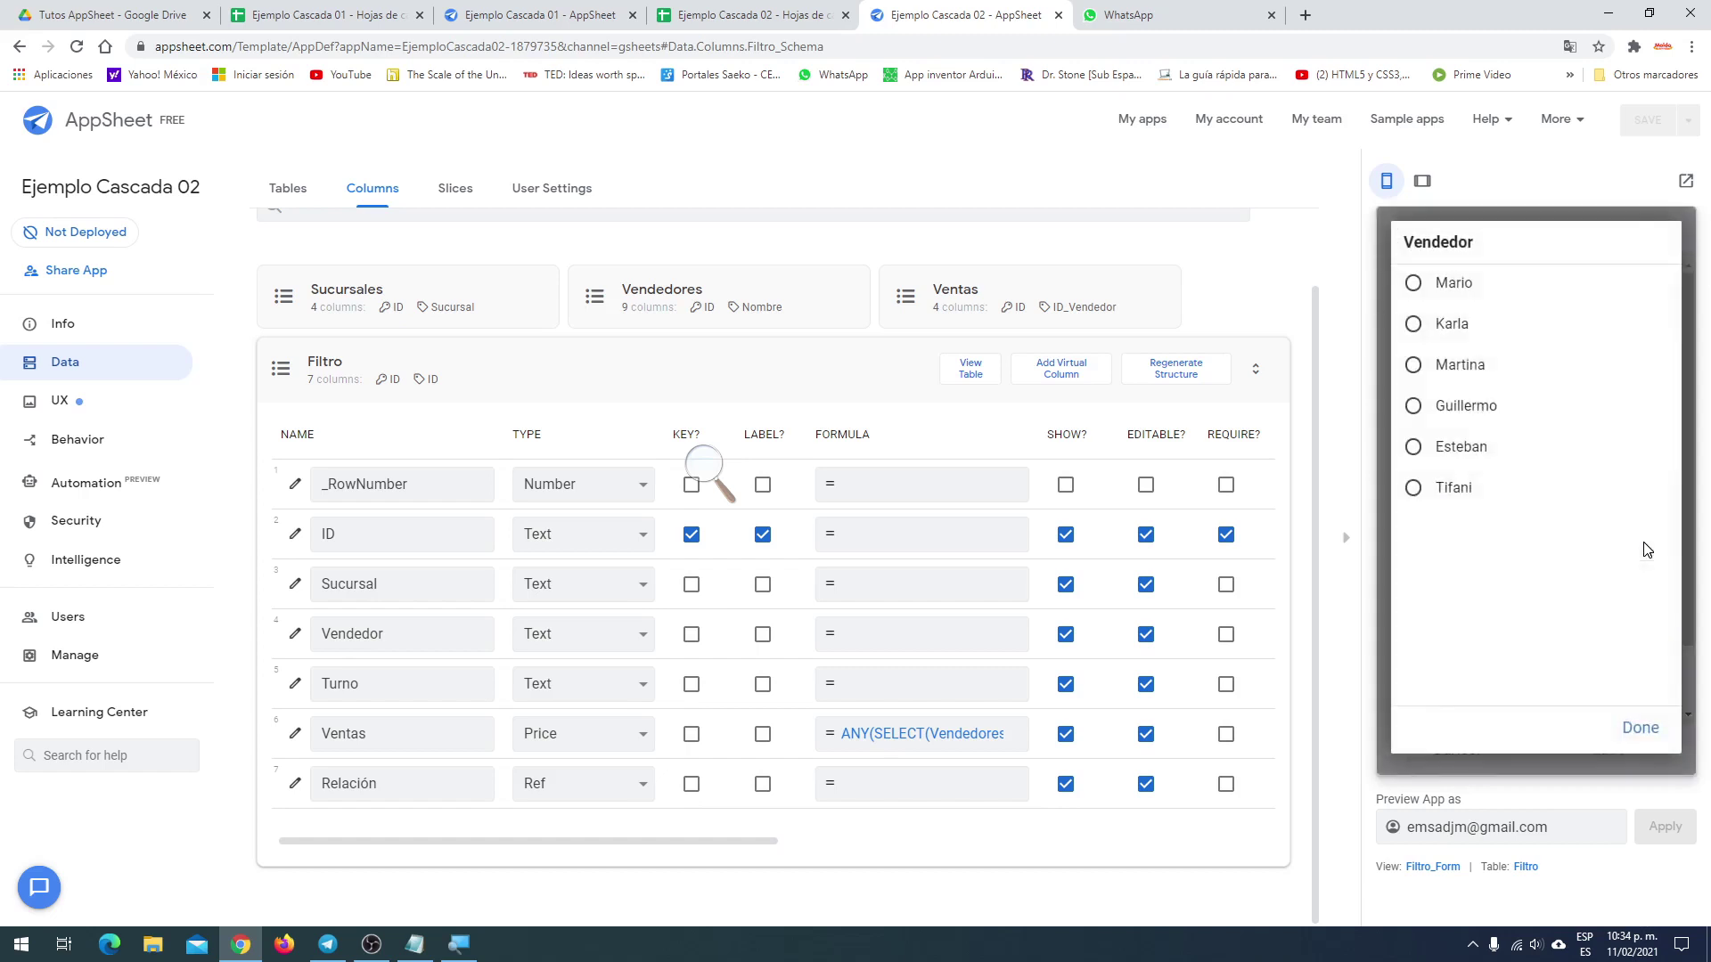
click(1642, 729)
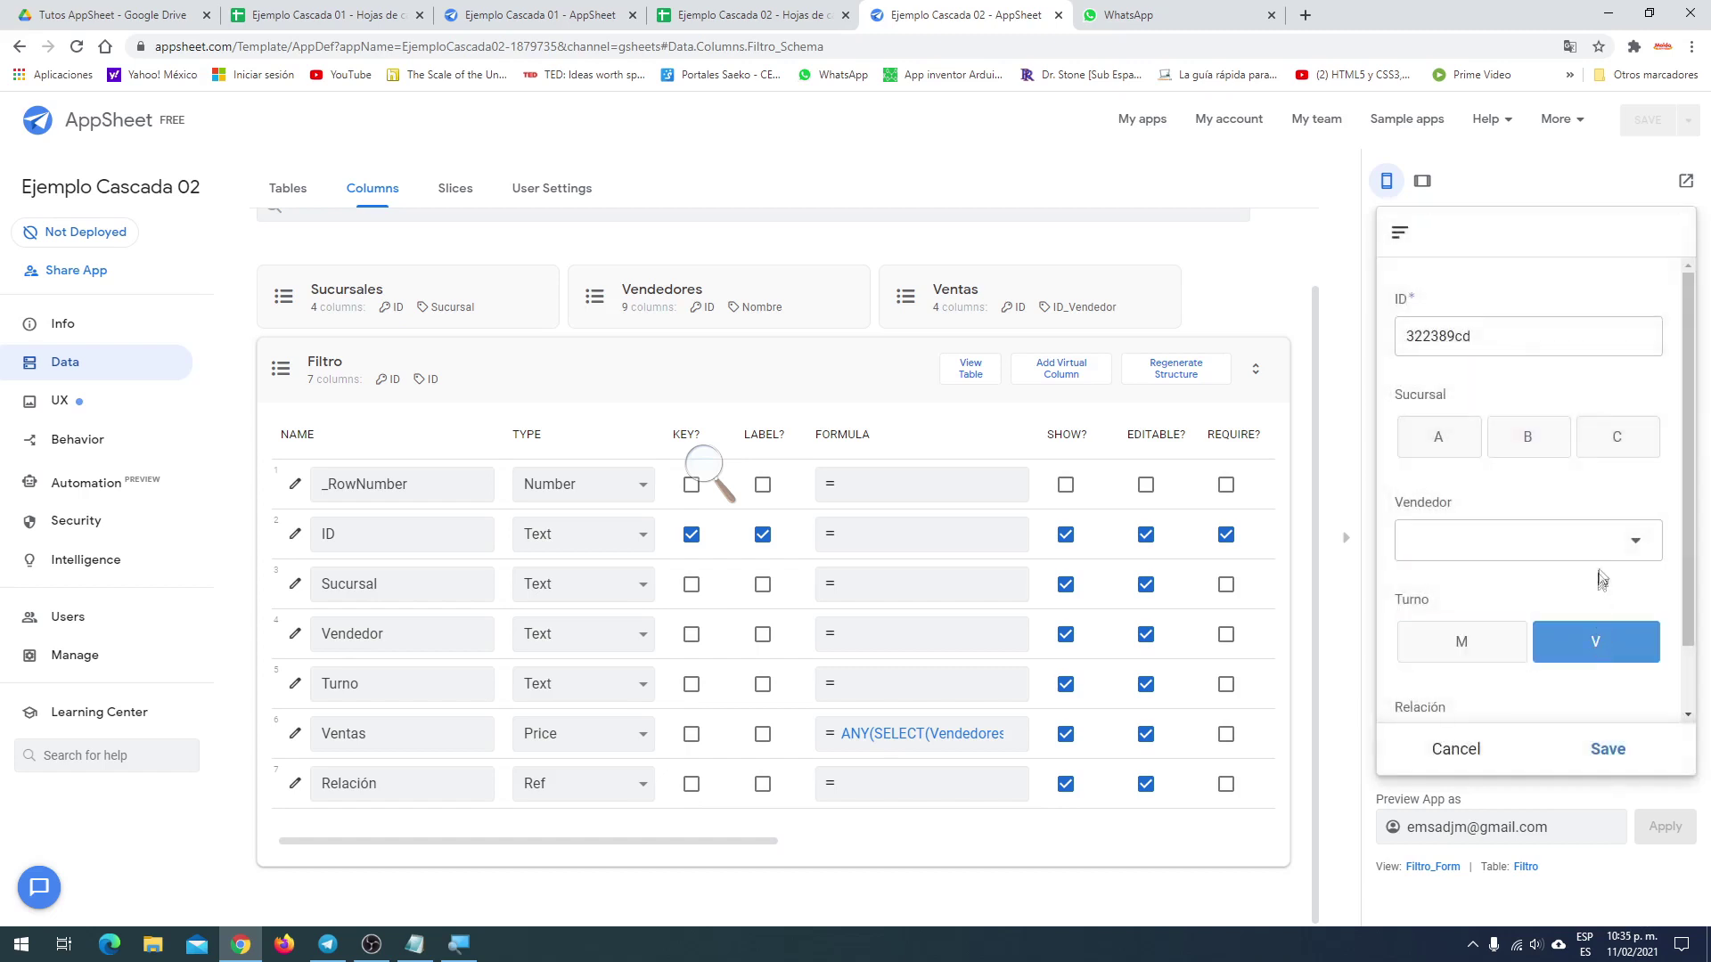
click(1644, 541)
click(1642, 725)
Check the Vendedor choices for Sucursal B and A with Turno V, and for Sucursal A with Turno M
click(1535, 442)
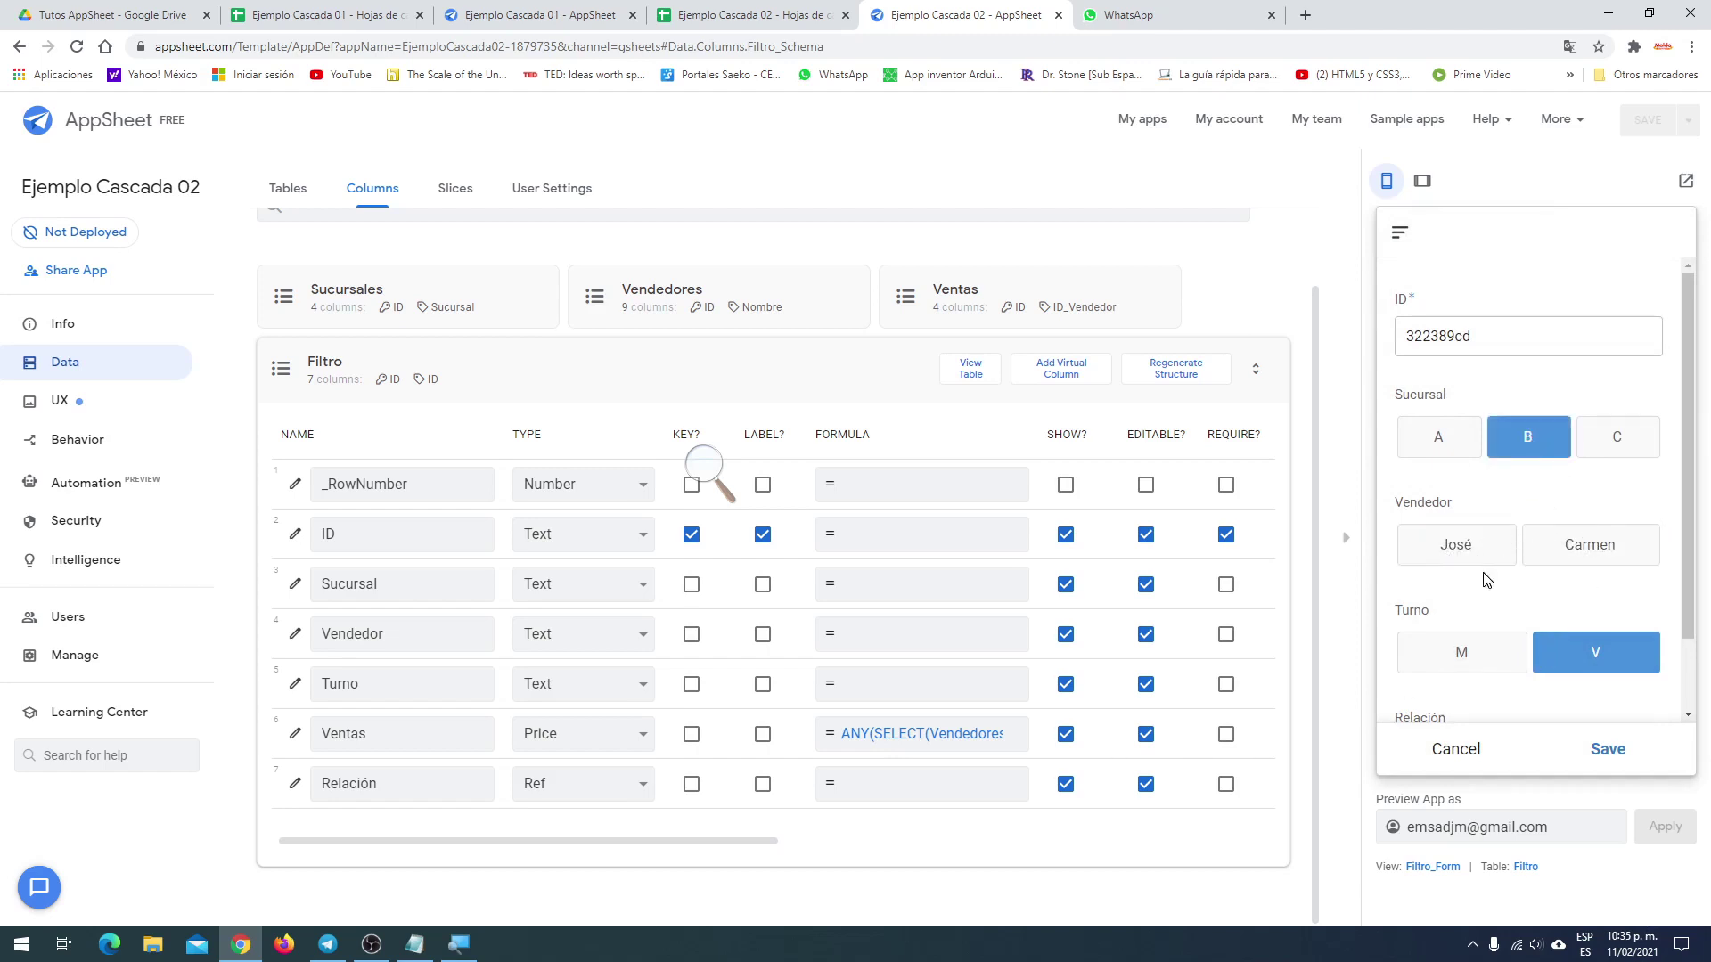
click(1443, 453)
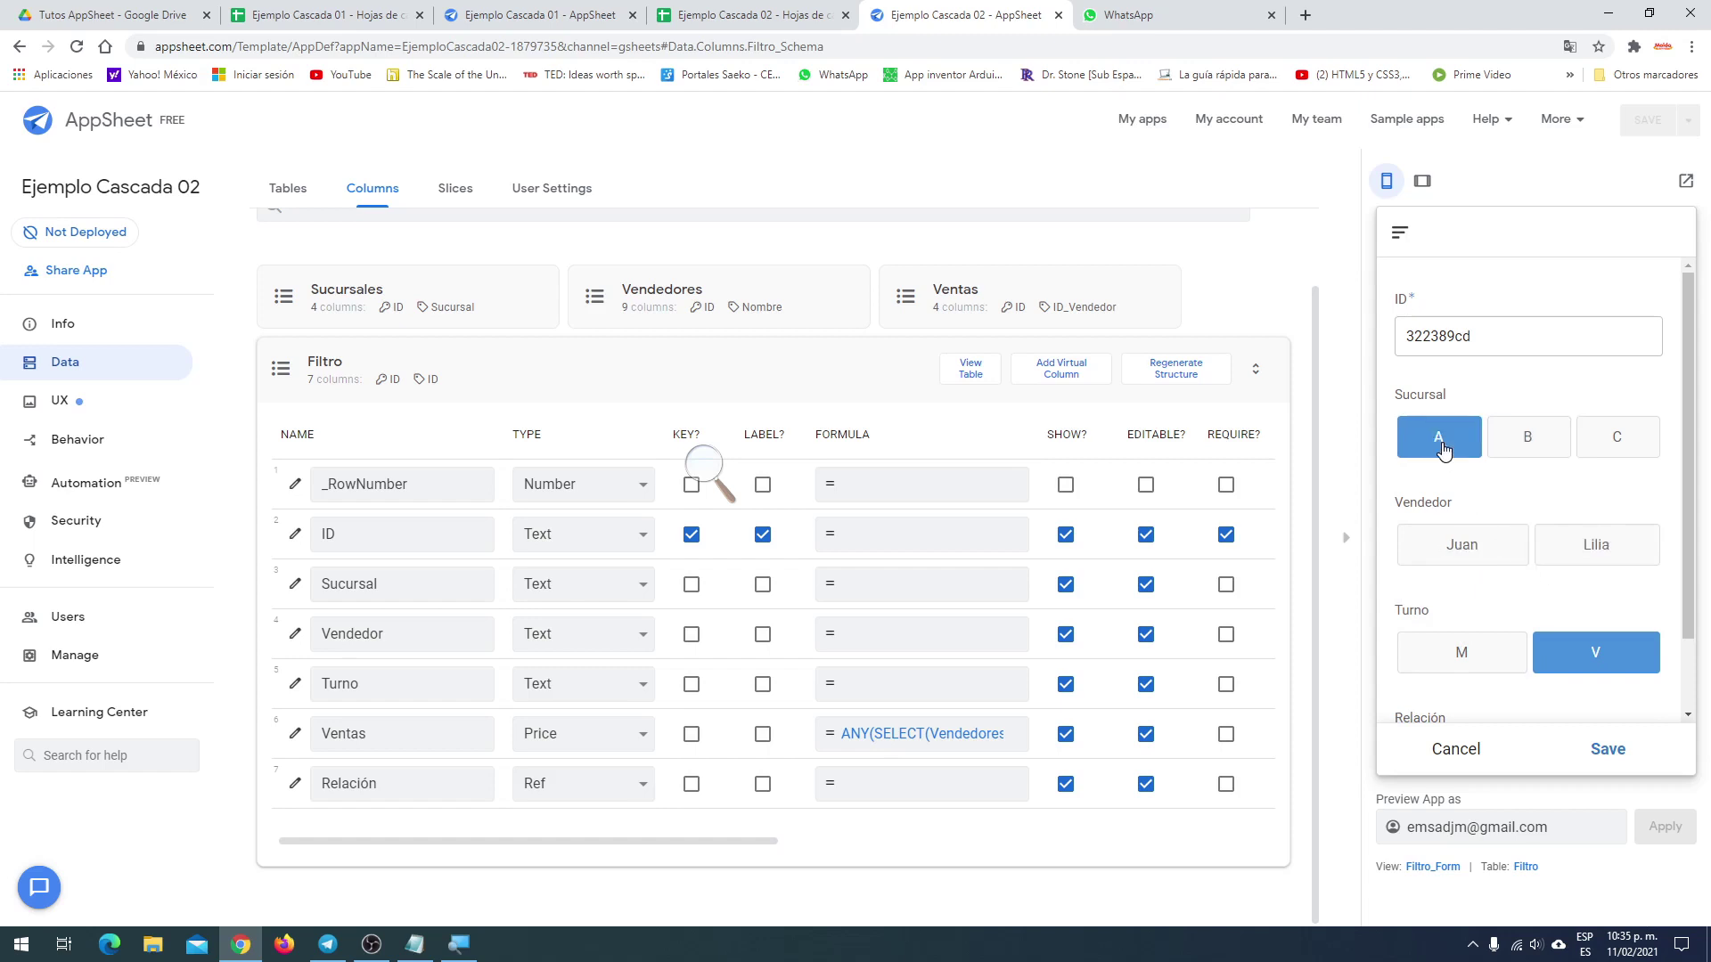
click(1459, 660)
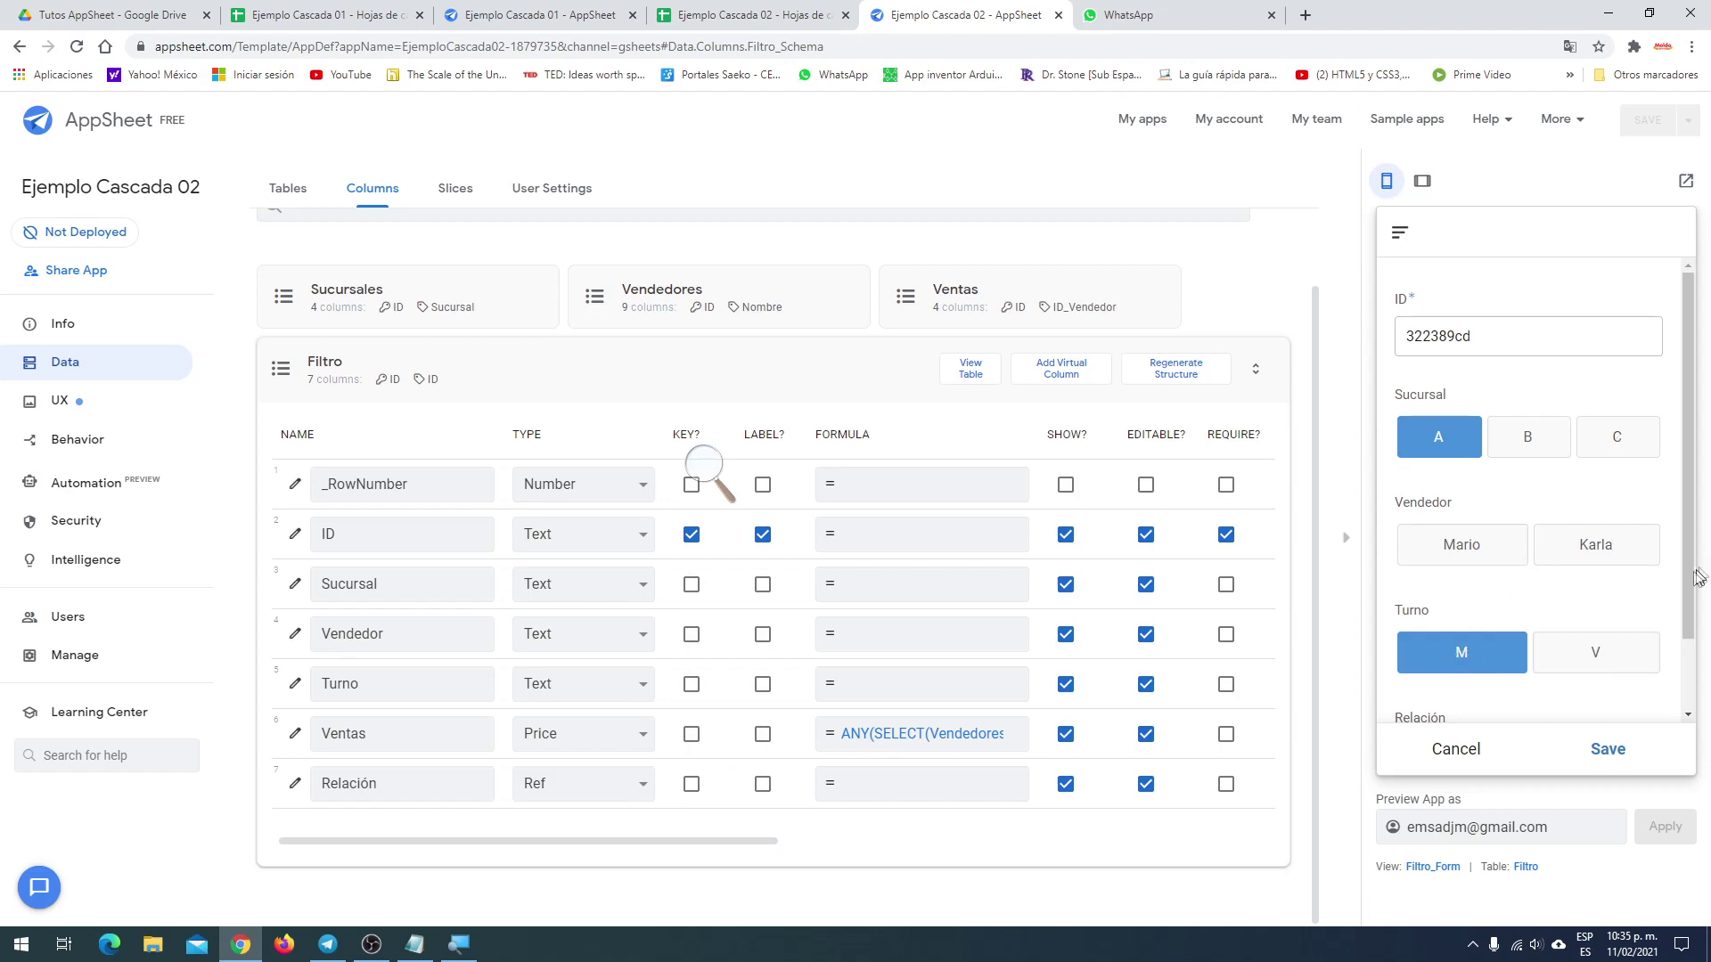
Select each of the two offered Vendedor options in turn to check the Ventas value in the preview form
drag(1691, 586, 1691, 679)
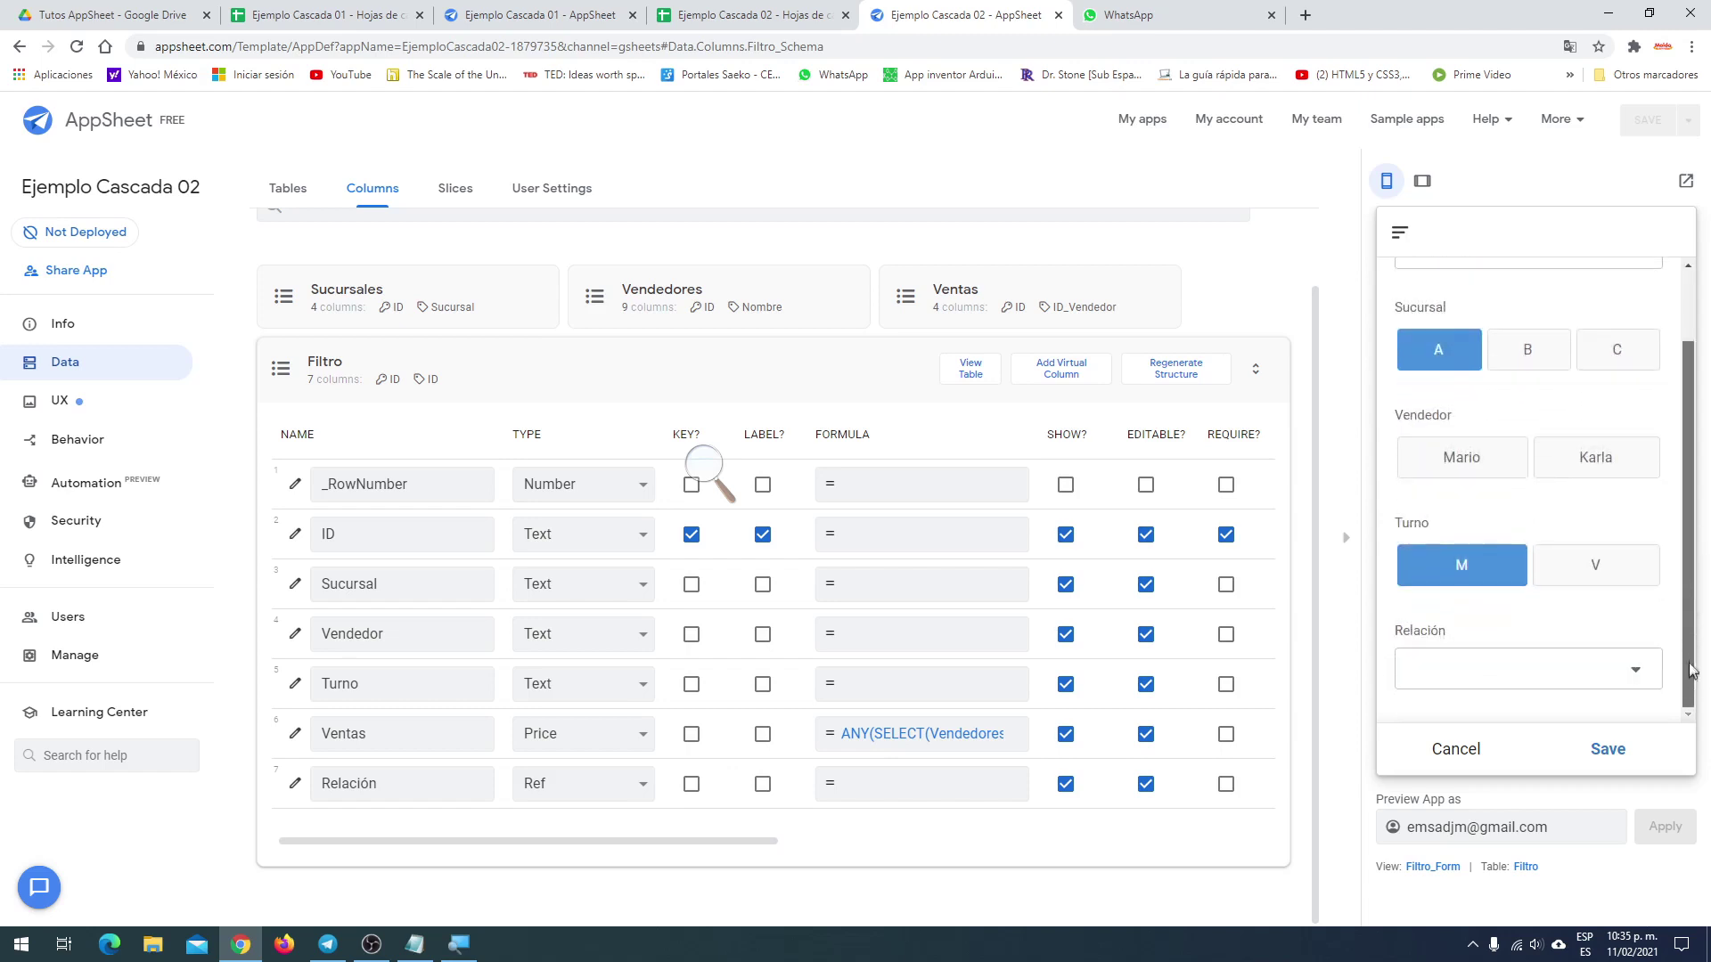
scroll(1691, 664, up, 1)
scroll(1692, 657, down, 1)
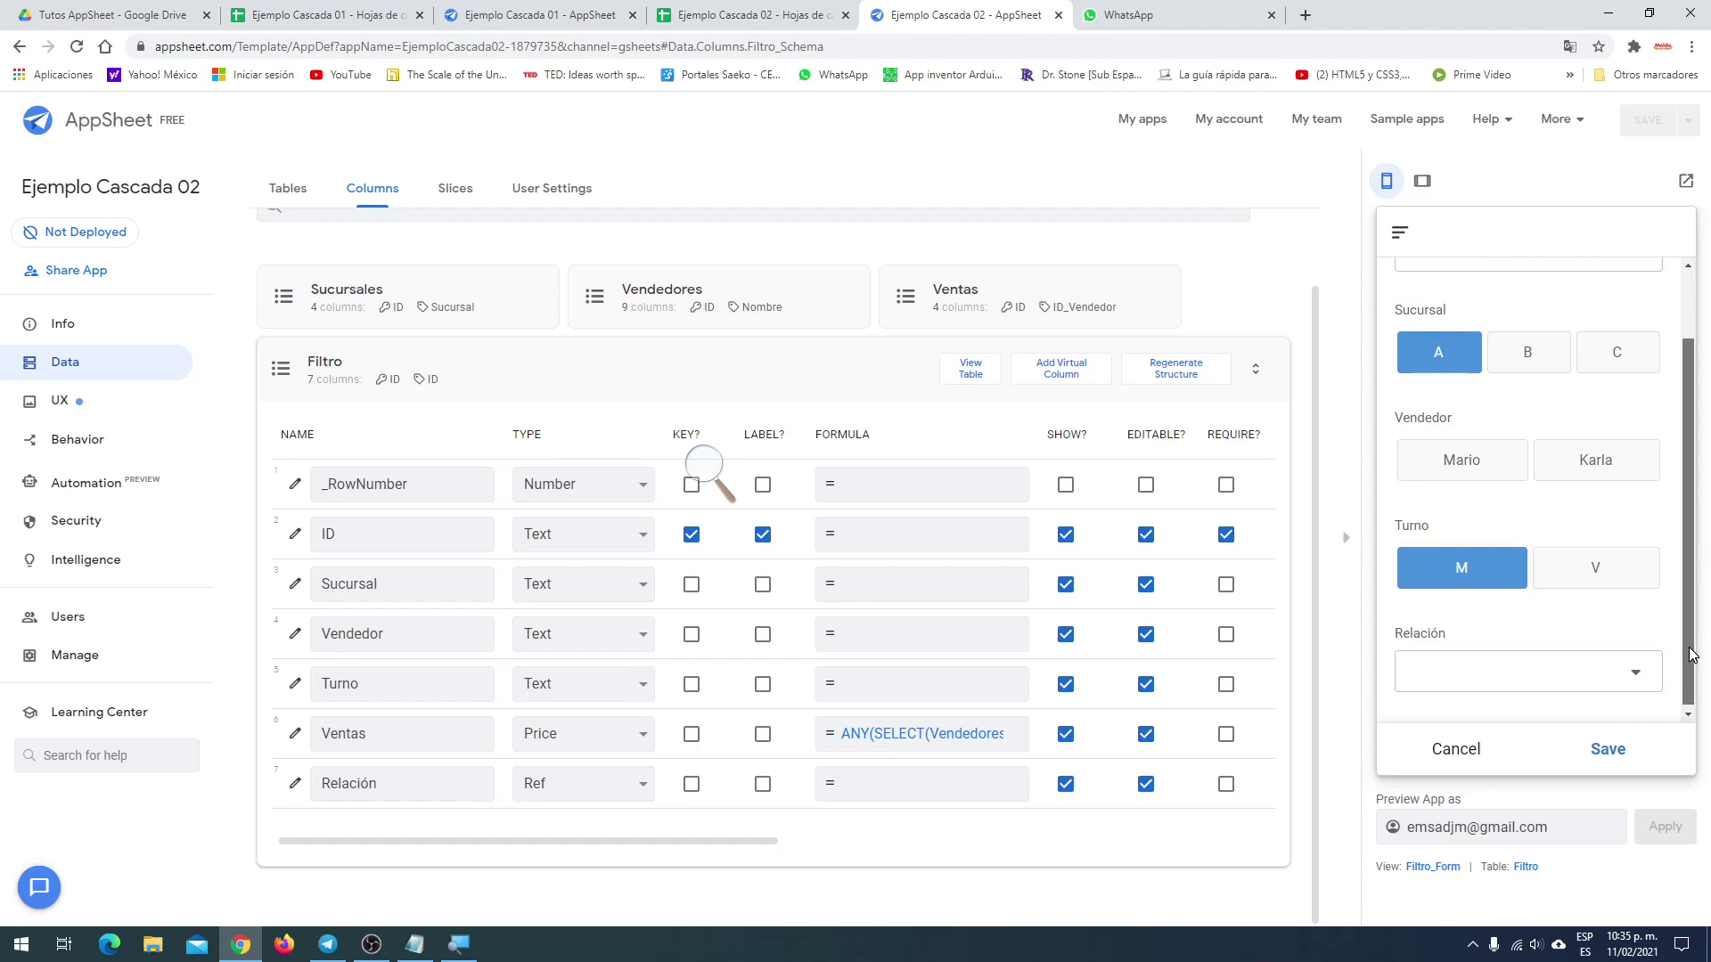
click(1463, 463)
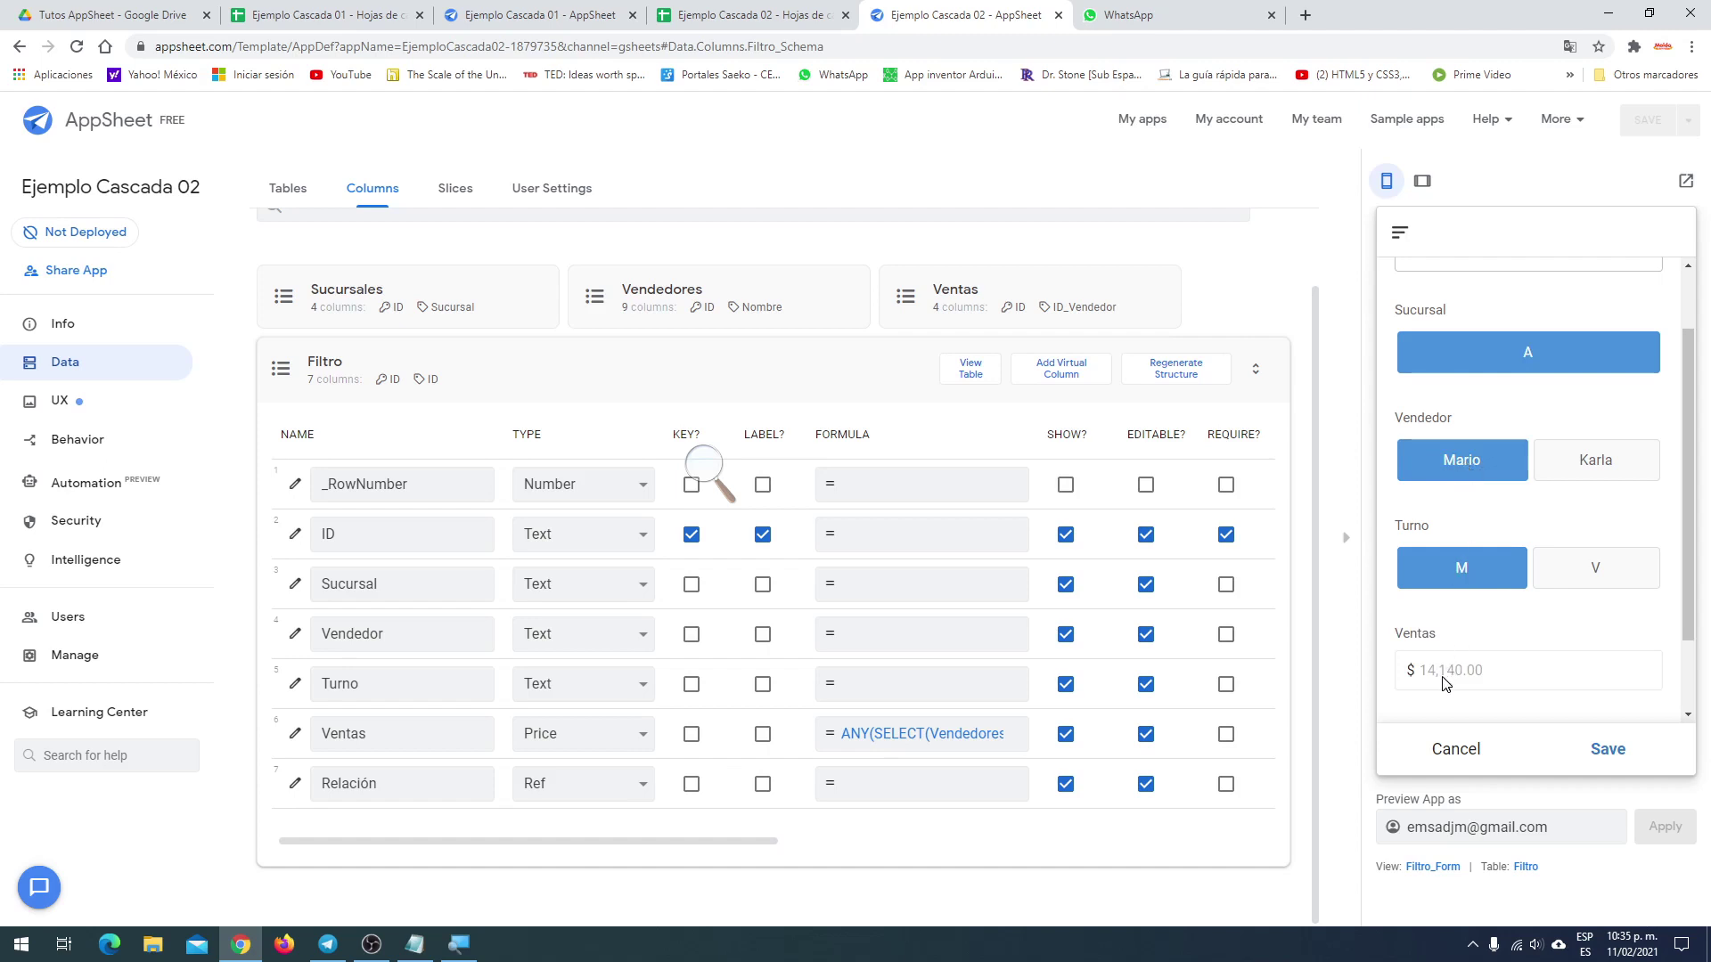
click(1606, 477)
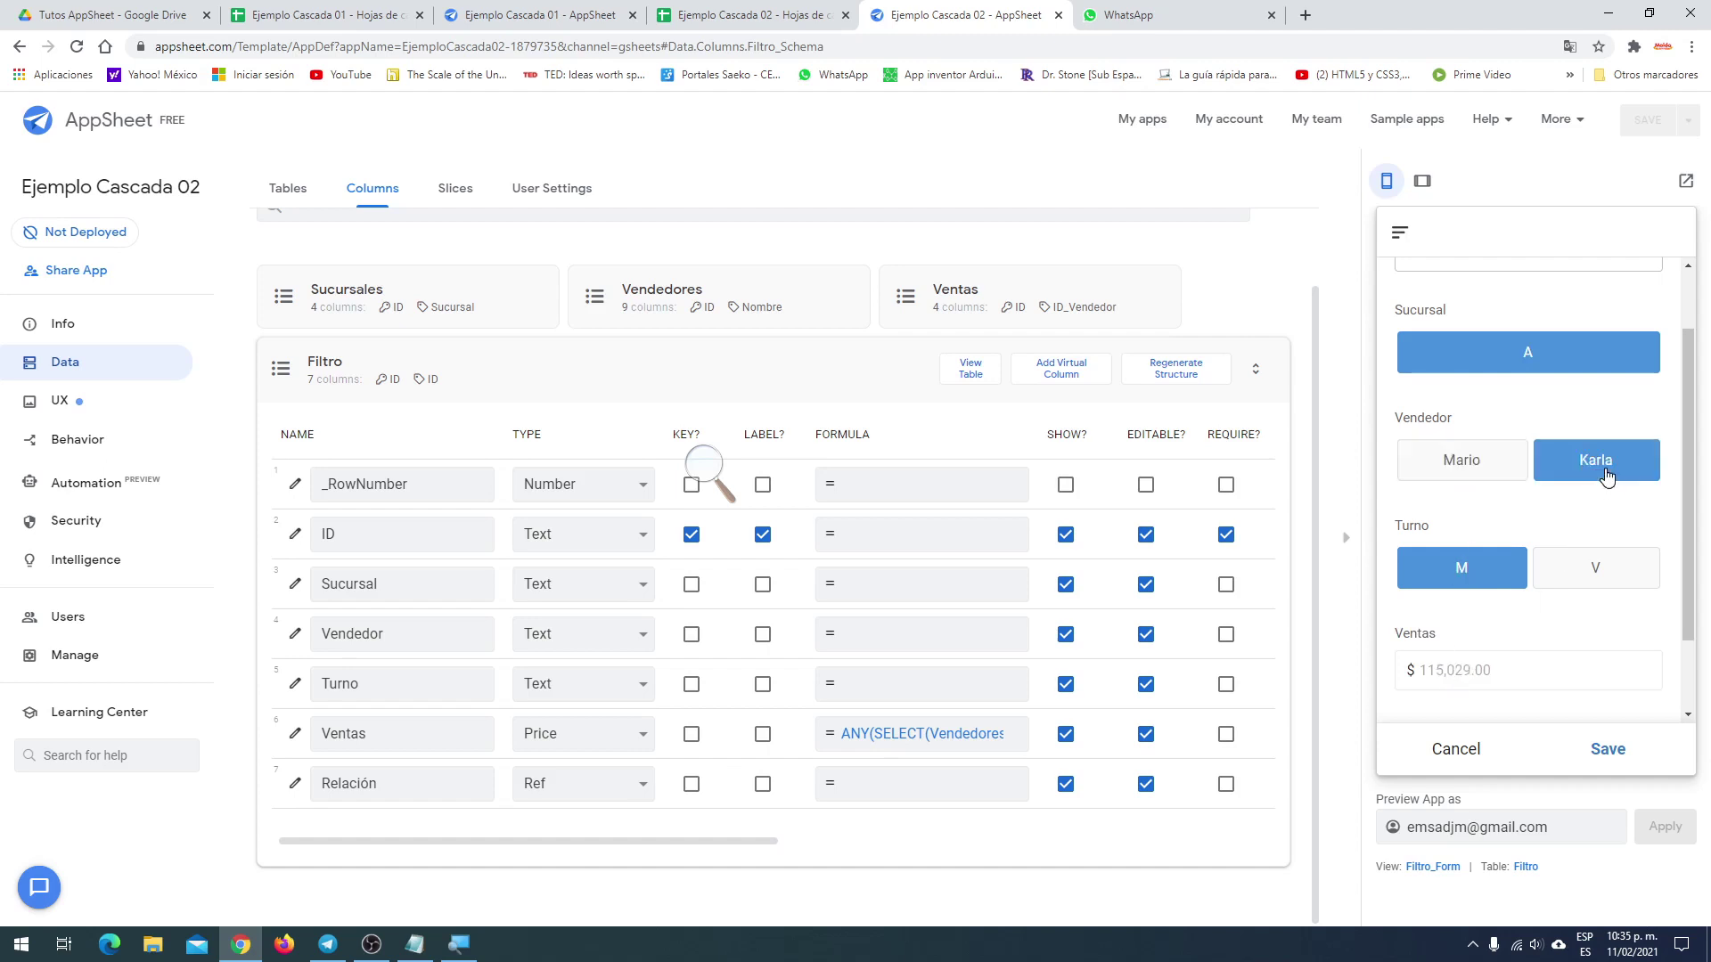
click(1497, 477)
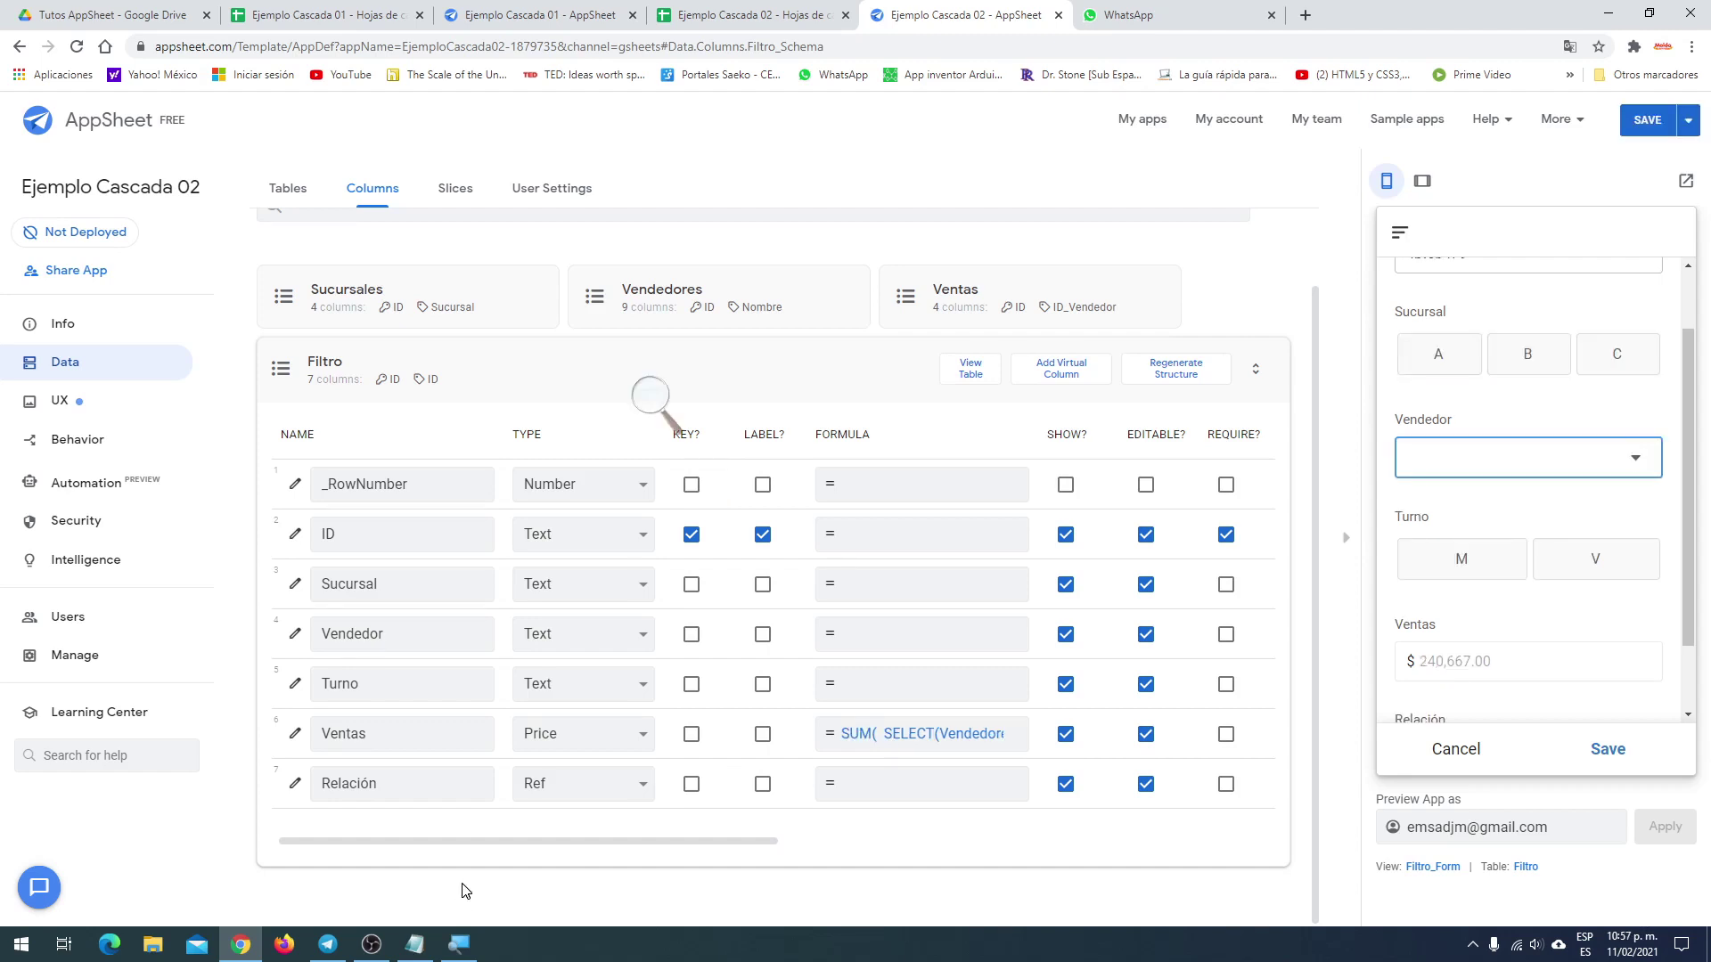
Review the Filtro Ventas column's app formula summing Vendedores[Ventas T] by Vendedor, Sucursal and Turno, and save the expression
click(924, 739)
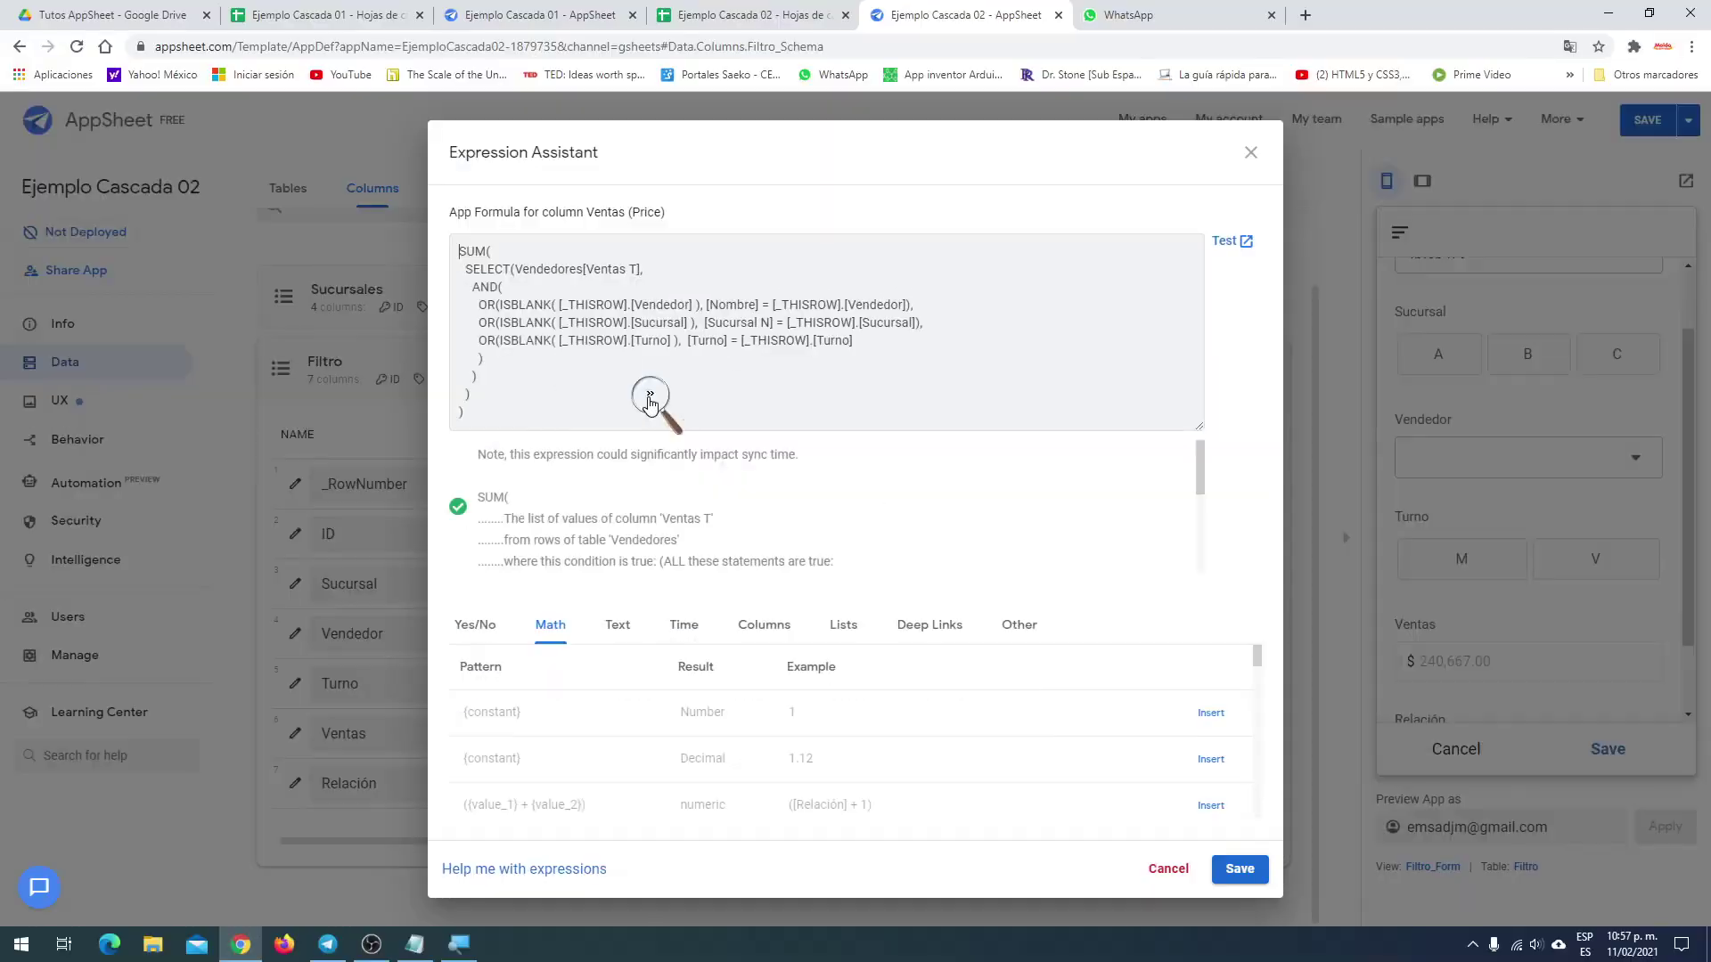
click(1234, 868)
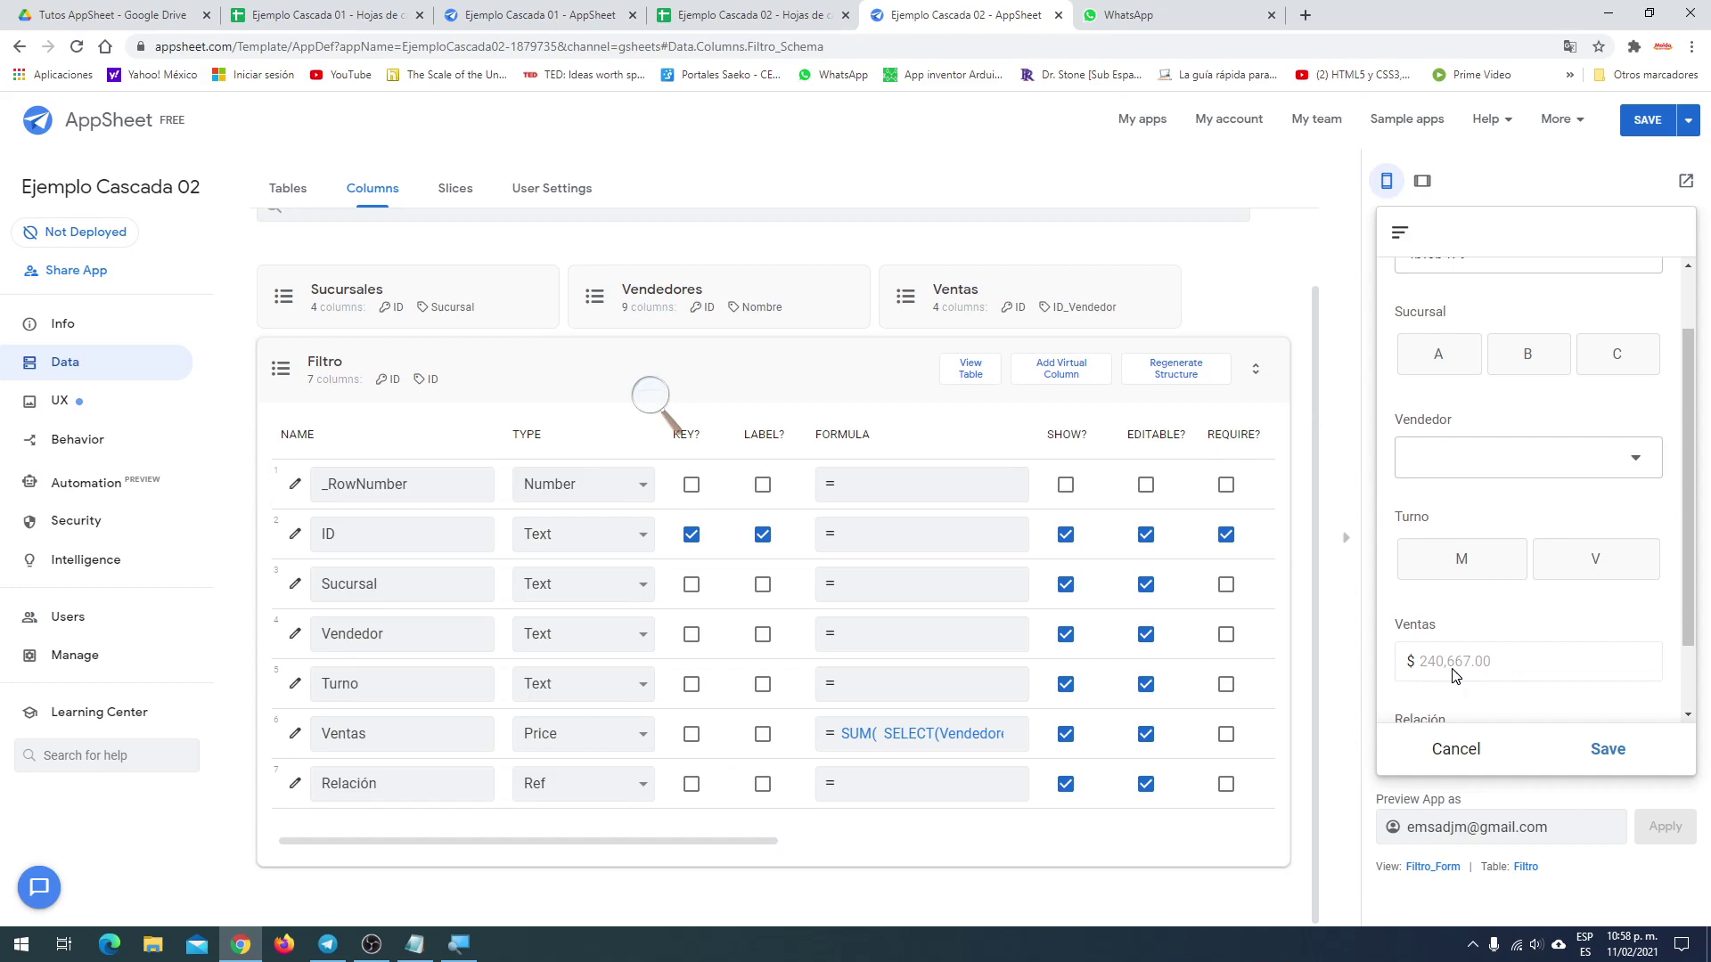
Switch to the Ejemplo Cascada 02 Google Sheets file and preview a SUMA of C2:C14 in cell E12 of the Ventas sheet
click(796, 22)
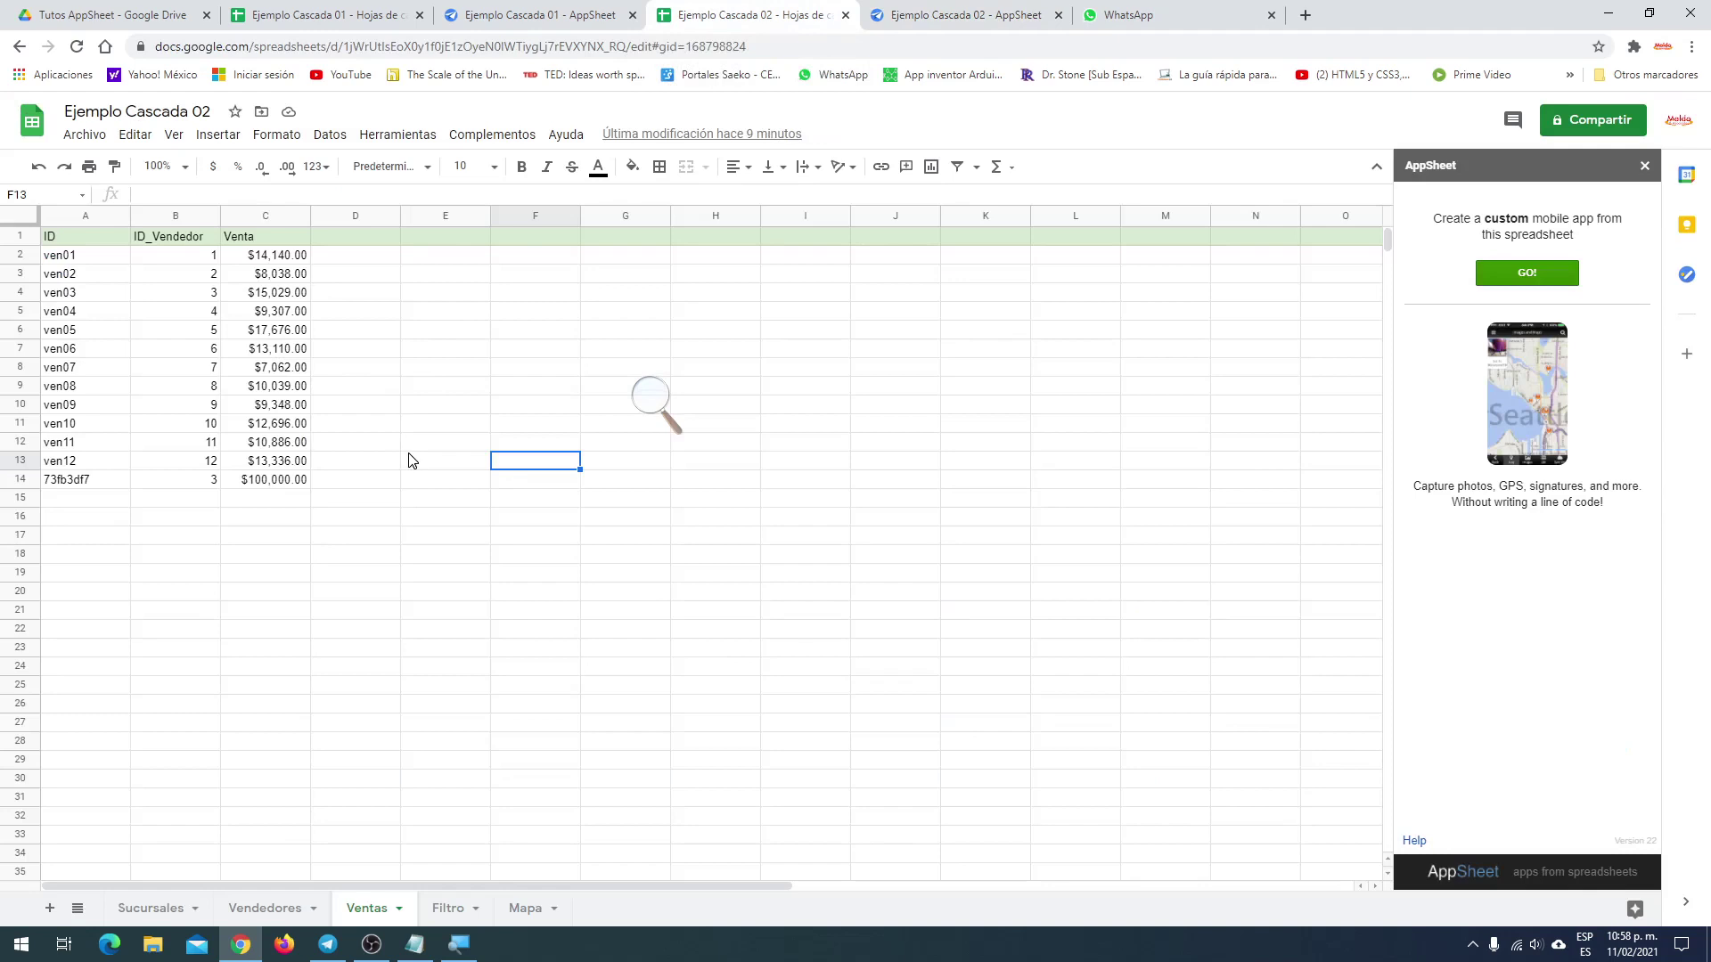
click(435, 448)
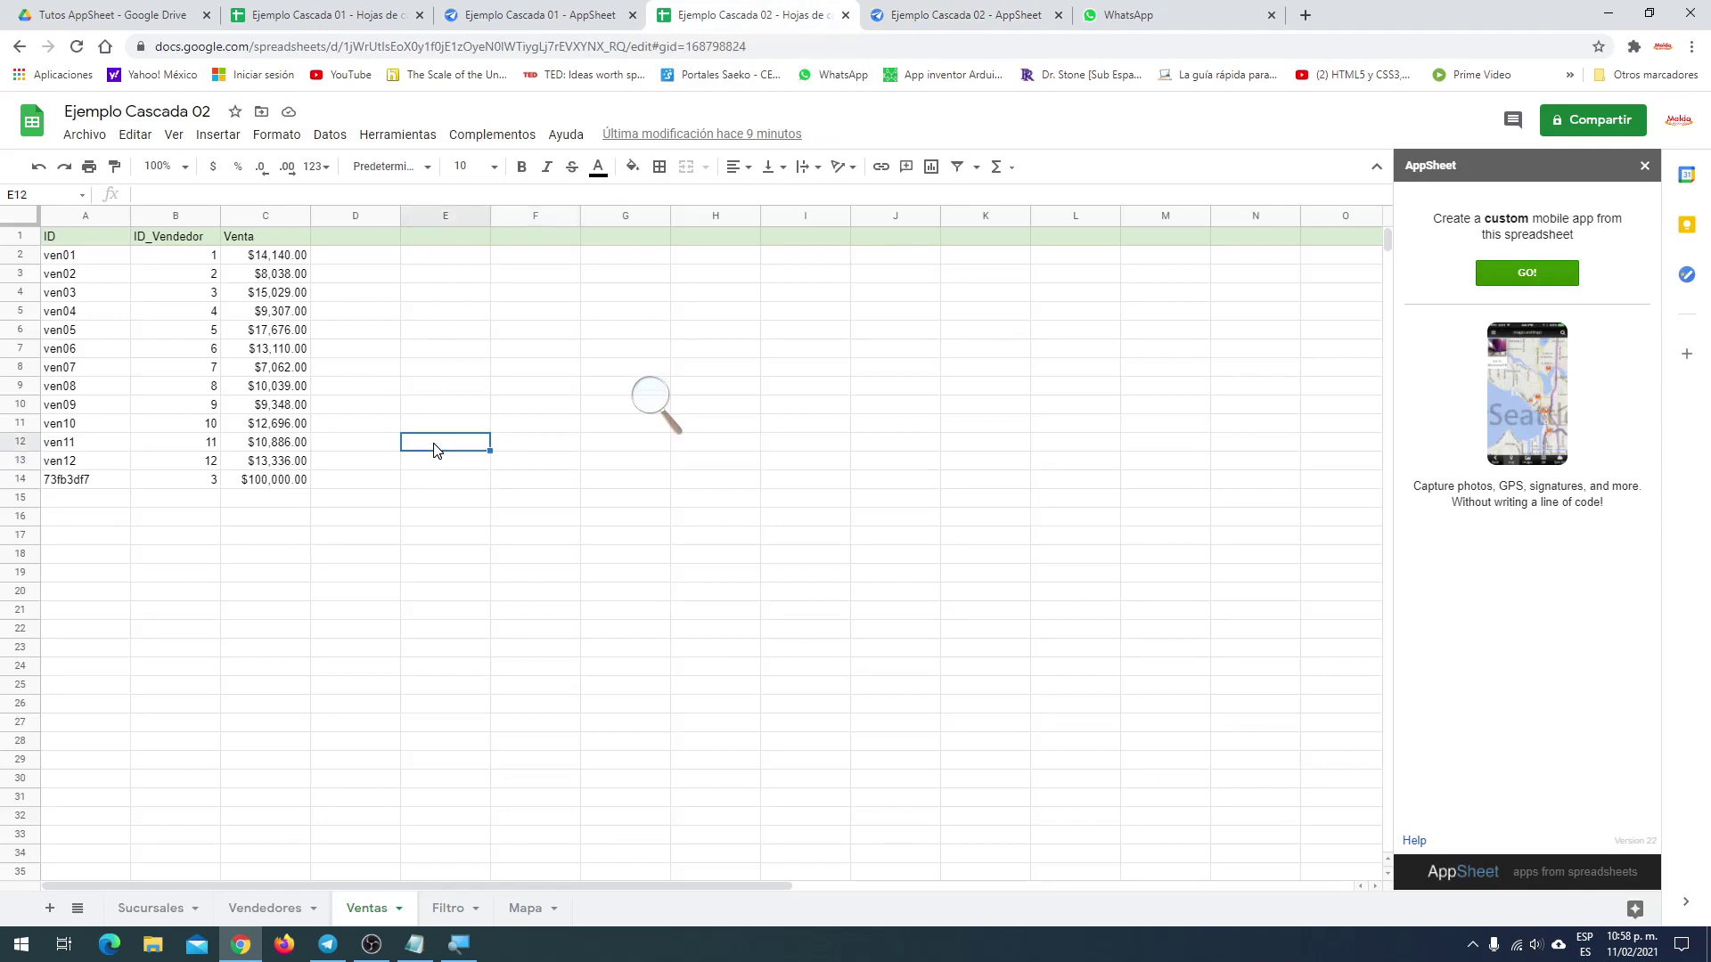
text(=)
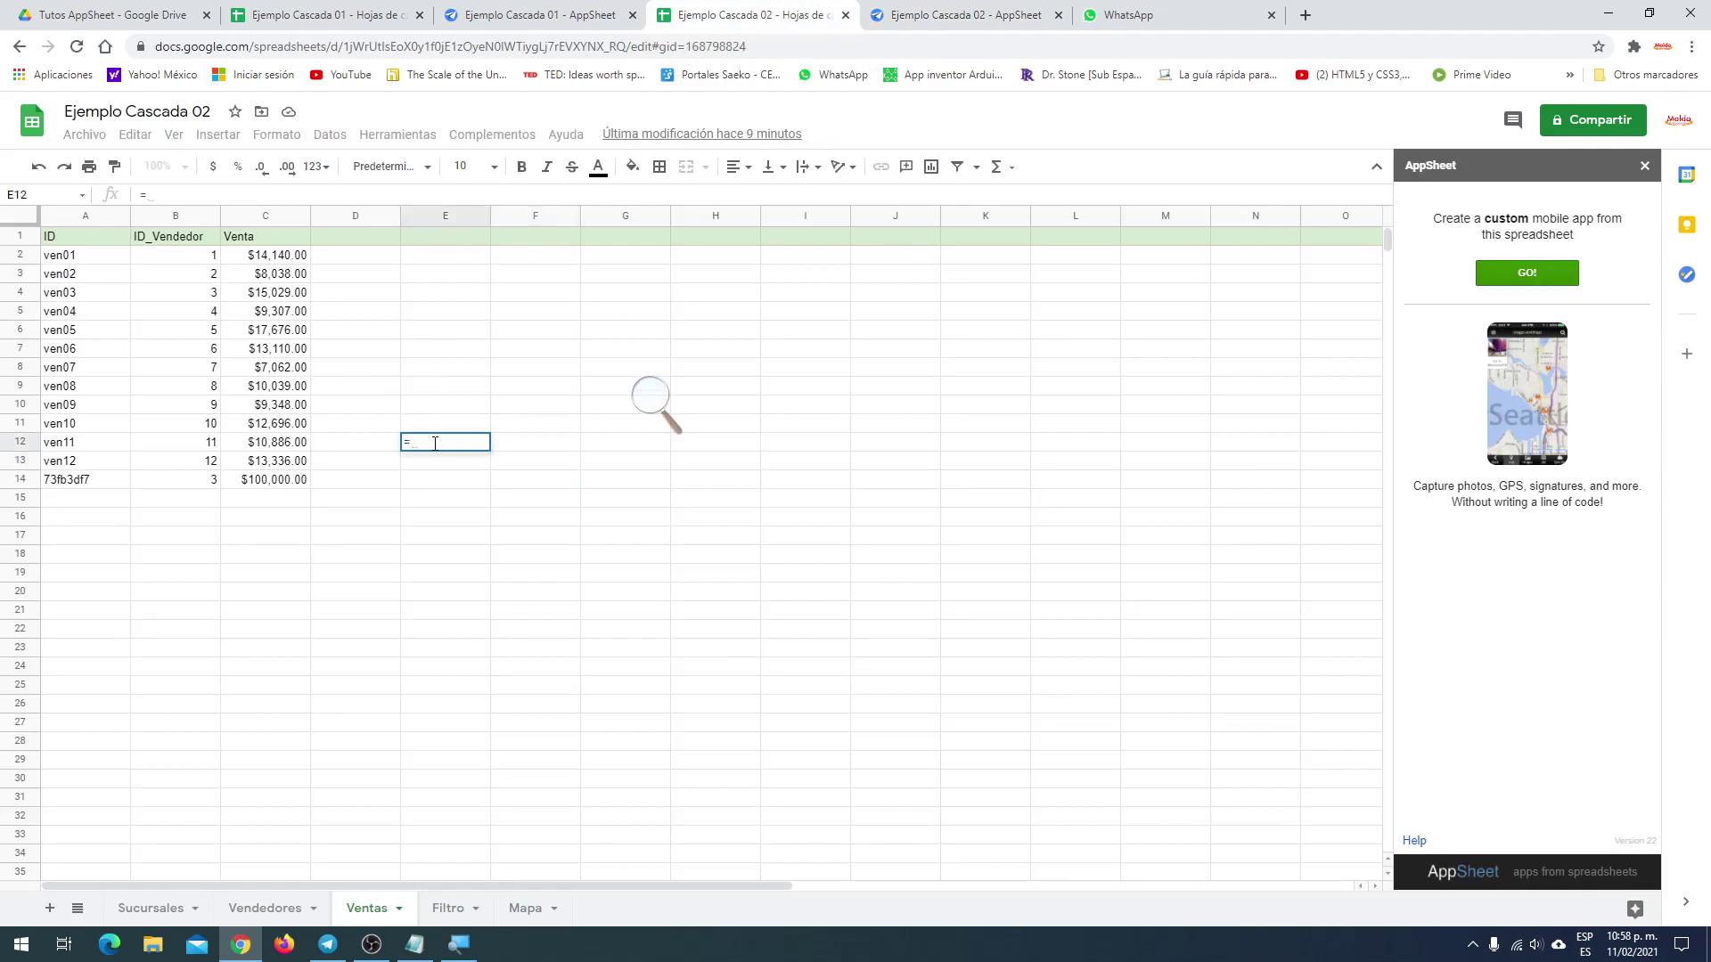
text(suma)
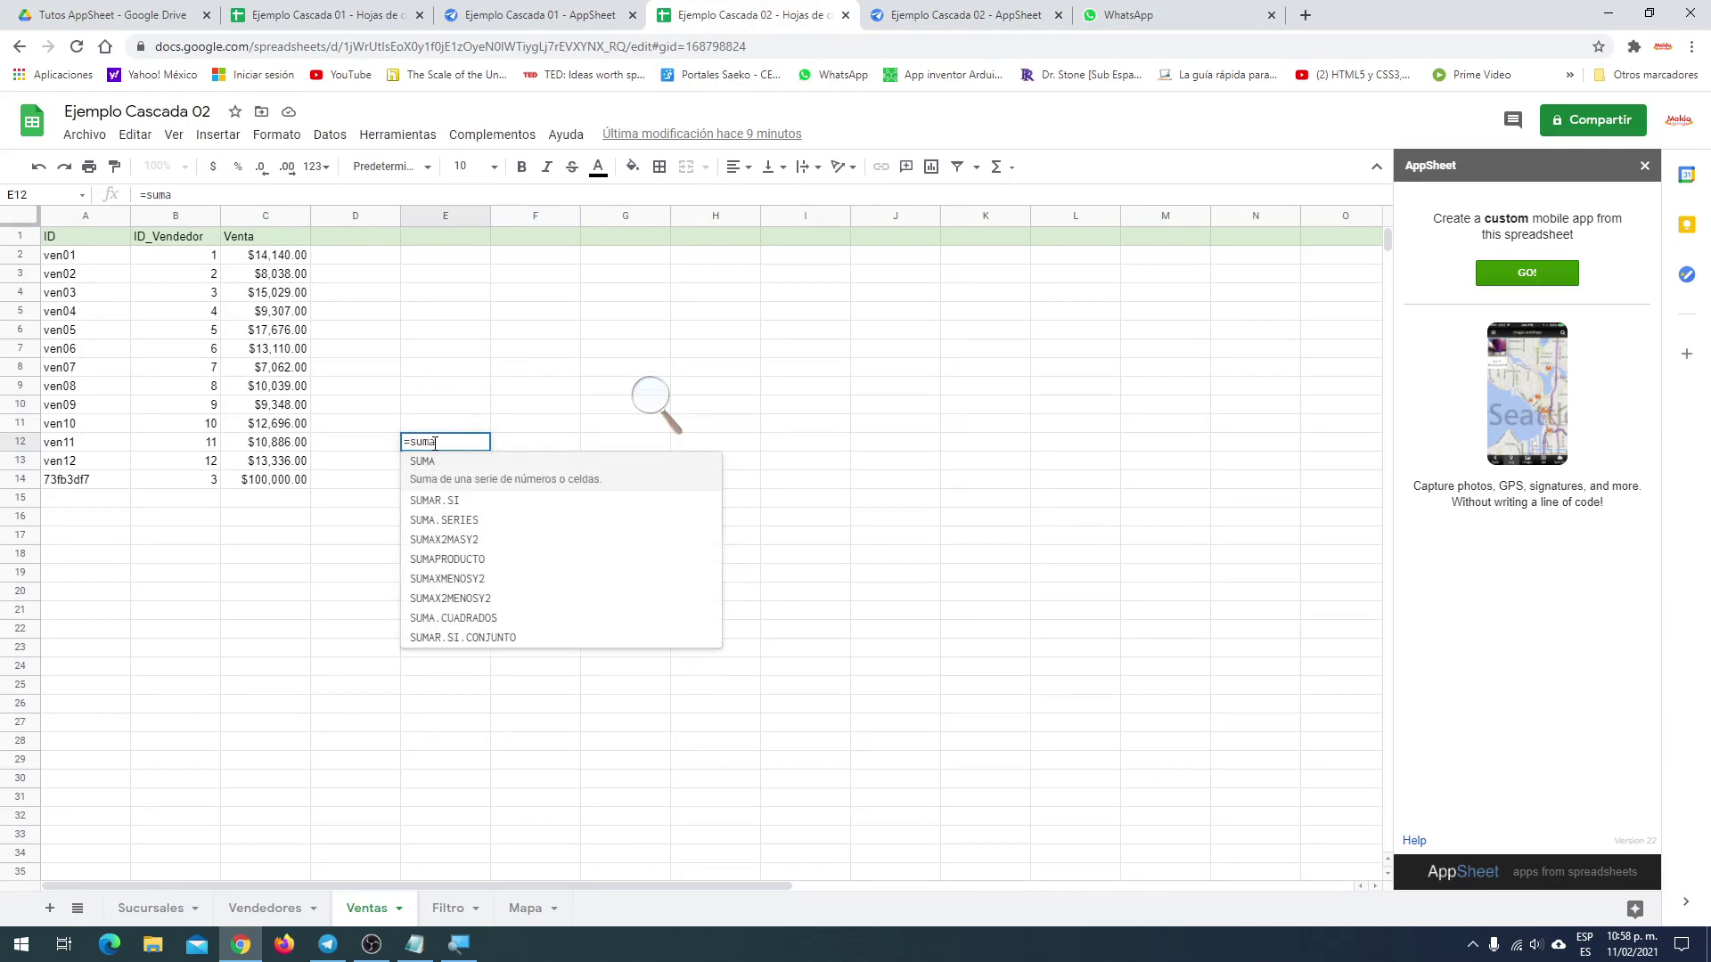
text(()
key(Left)
key(Left)
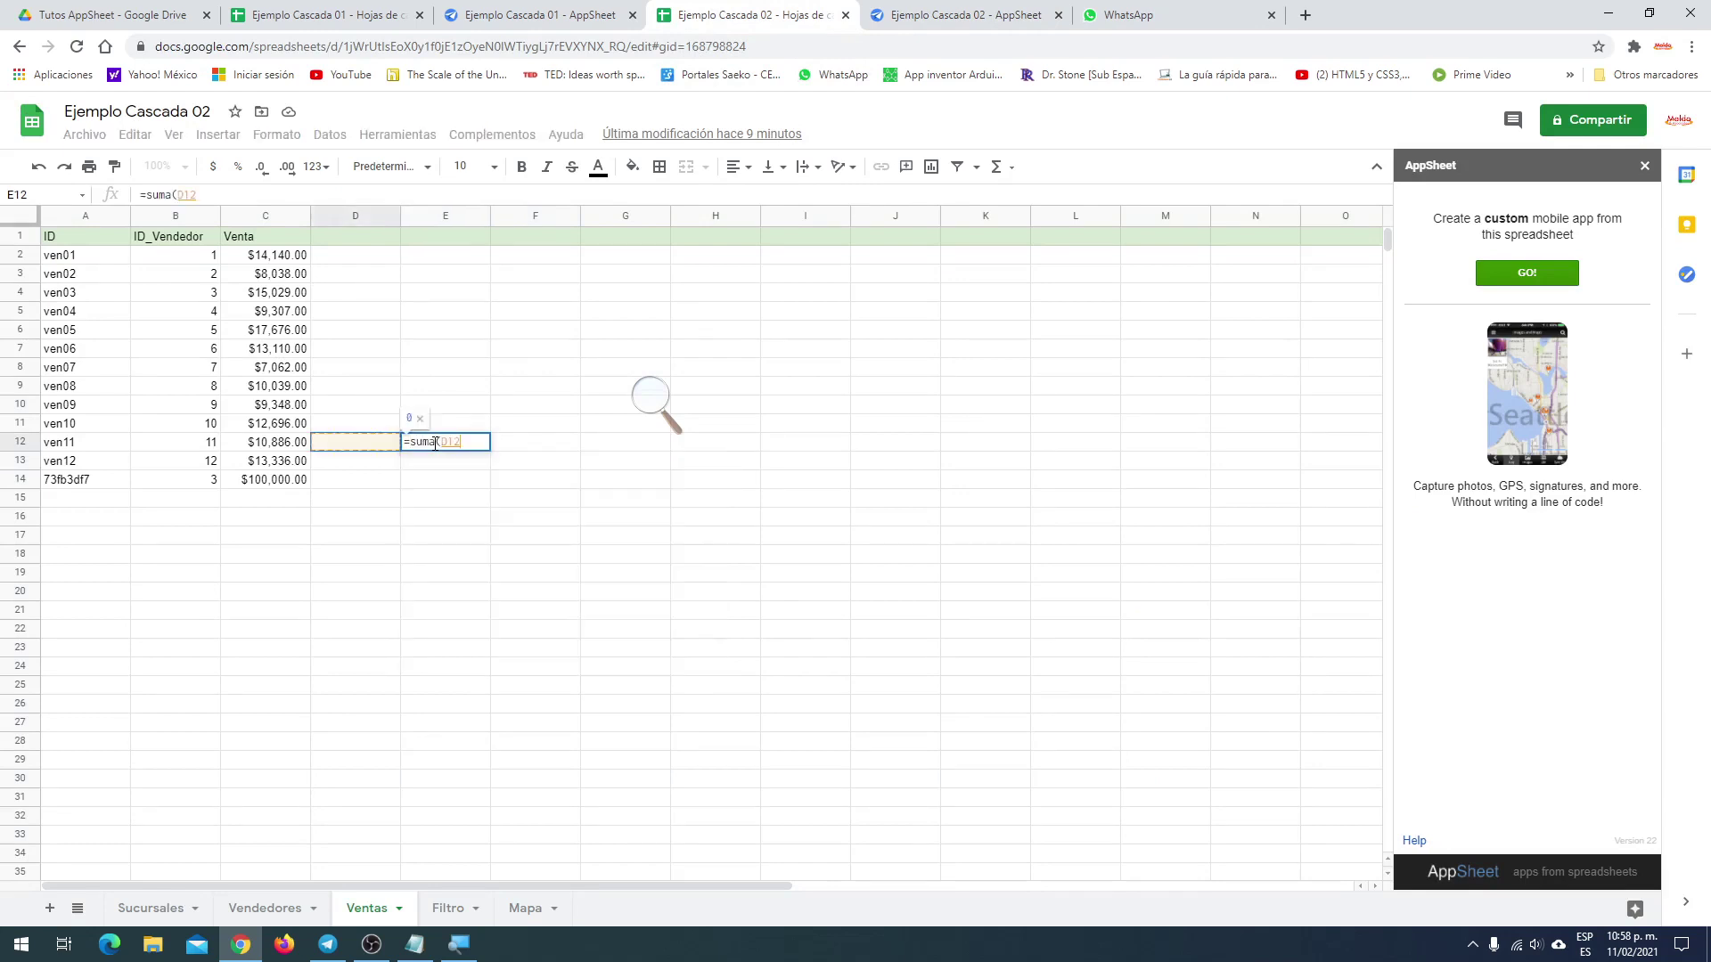
key(Up)
key(Up)
key(Up)
key(Up)
key(Up)
key(Up)
key(Up)
key(Up)
key(Up)
key(Up)
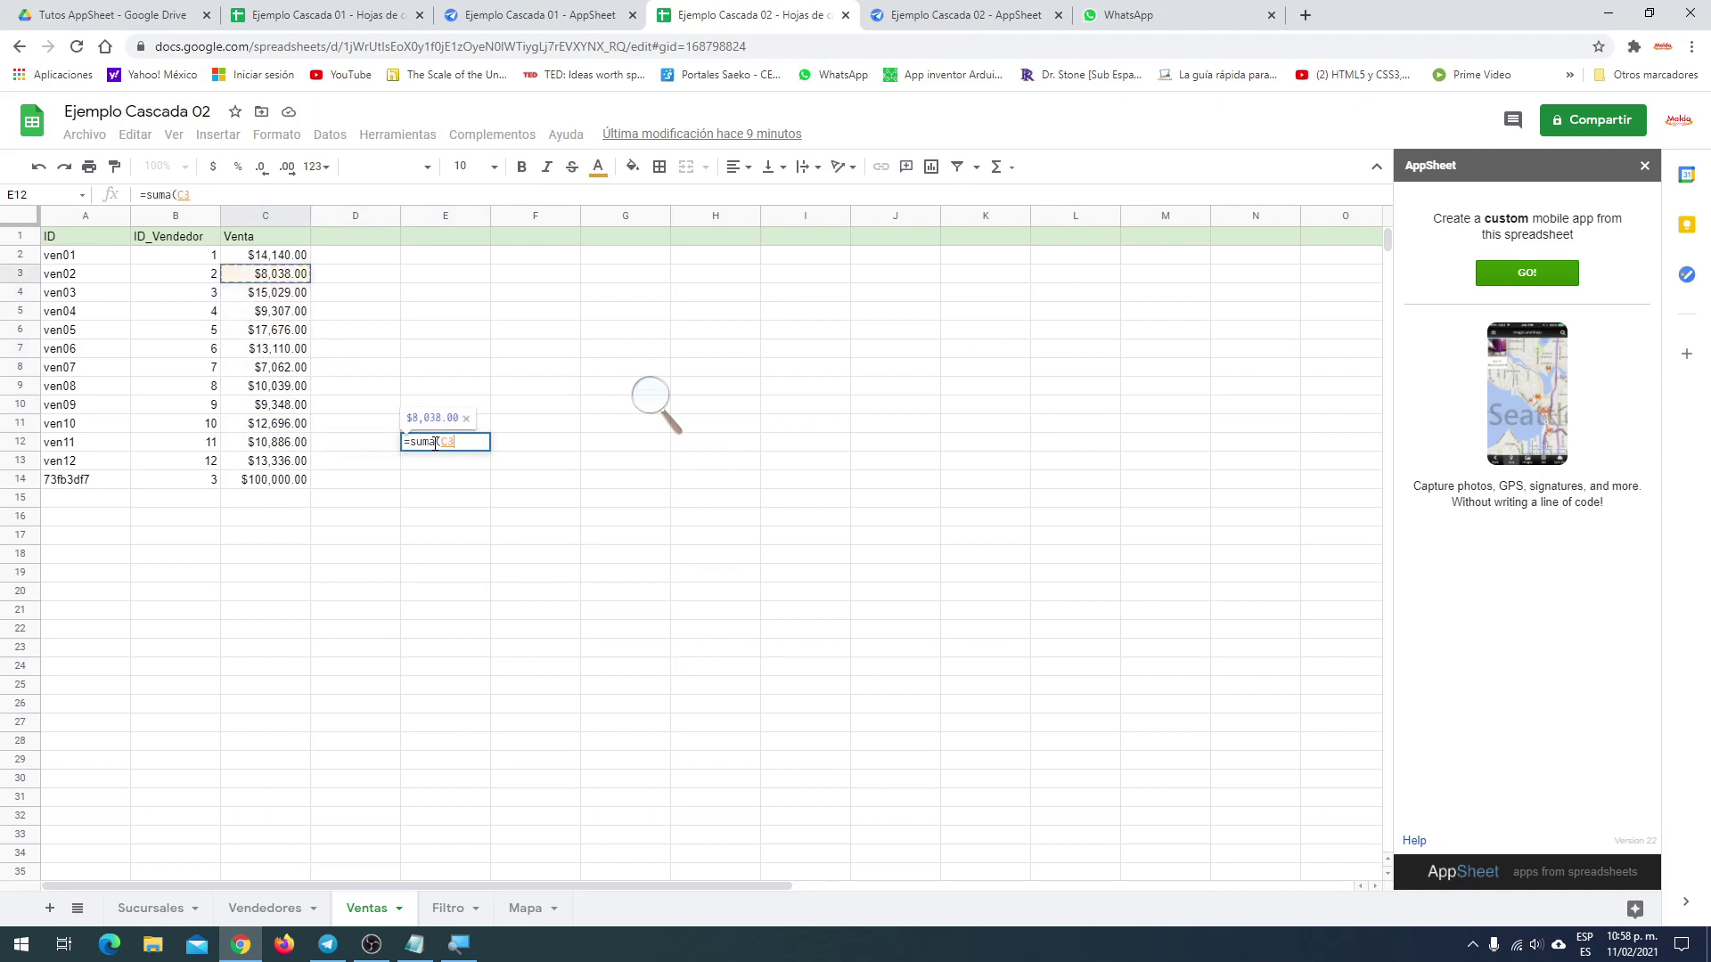
key(shift+Down)
key(shift+Down)
key(shift+Down)
key(shift+Down)
key(shift+Down)
key(shift+Down)
key(shift+Down)
key(shift+Down)
key(shift+Down)
key(shift+Down)
key(shift+Down)
key(shift+Down)
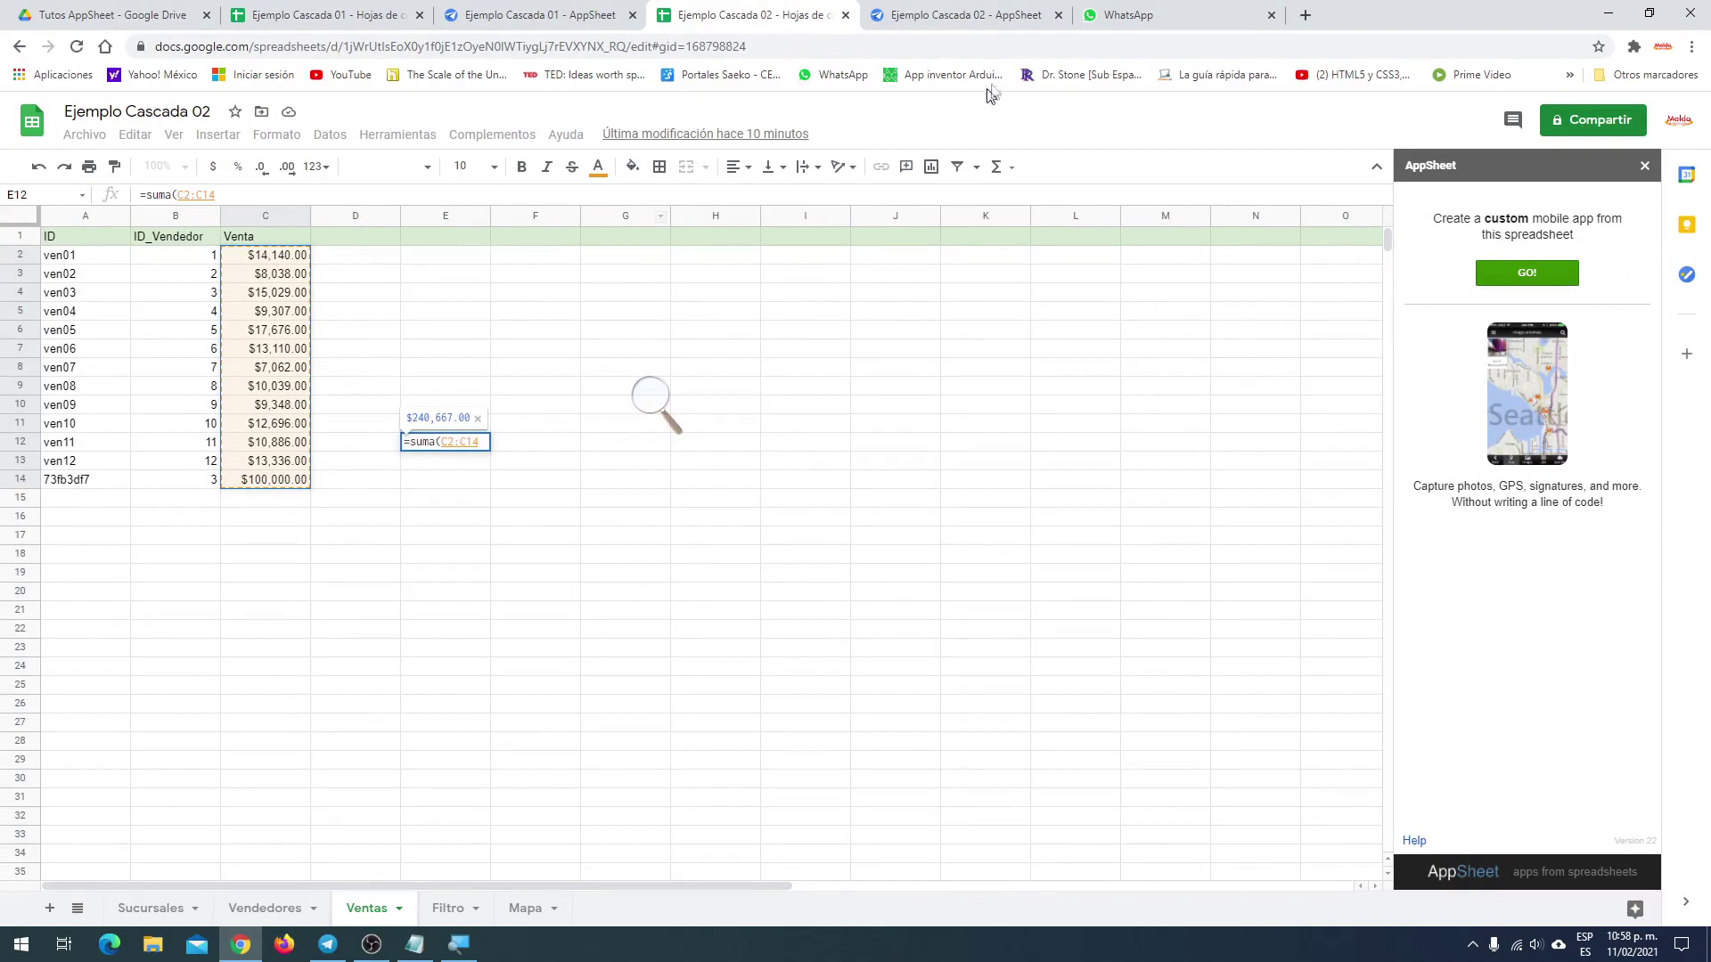
Switch to the Ejemplo Cascada 02 AppSheet editor and select Sucursal A in the preview form to check the Ventas value
click(966, 15)
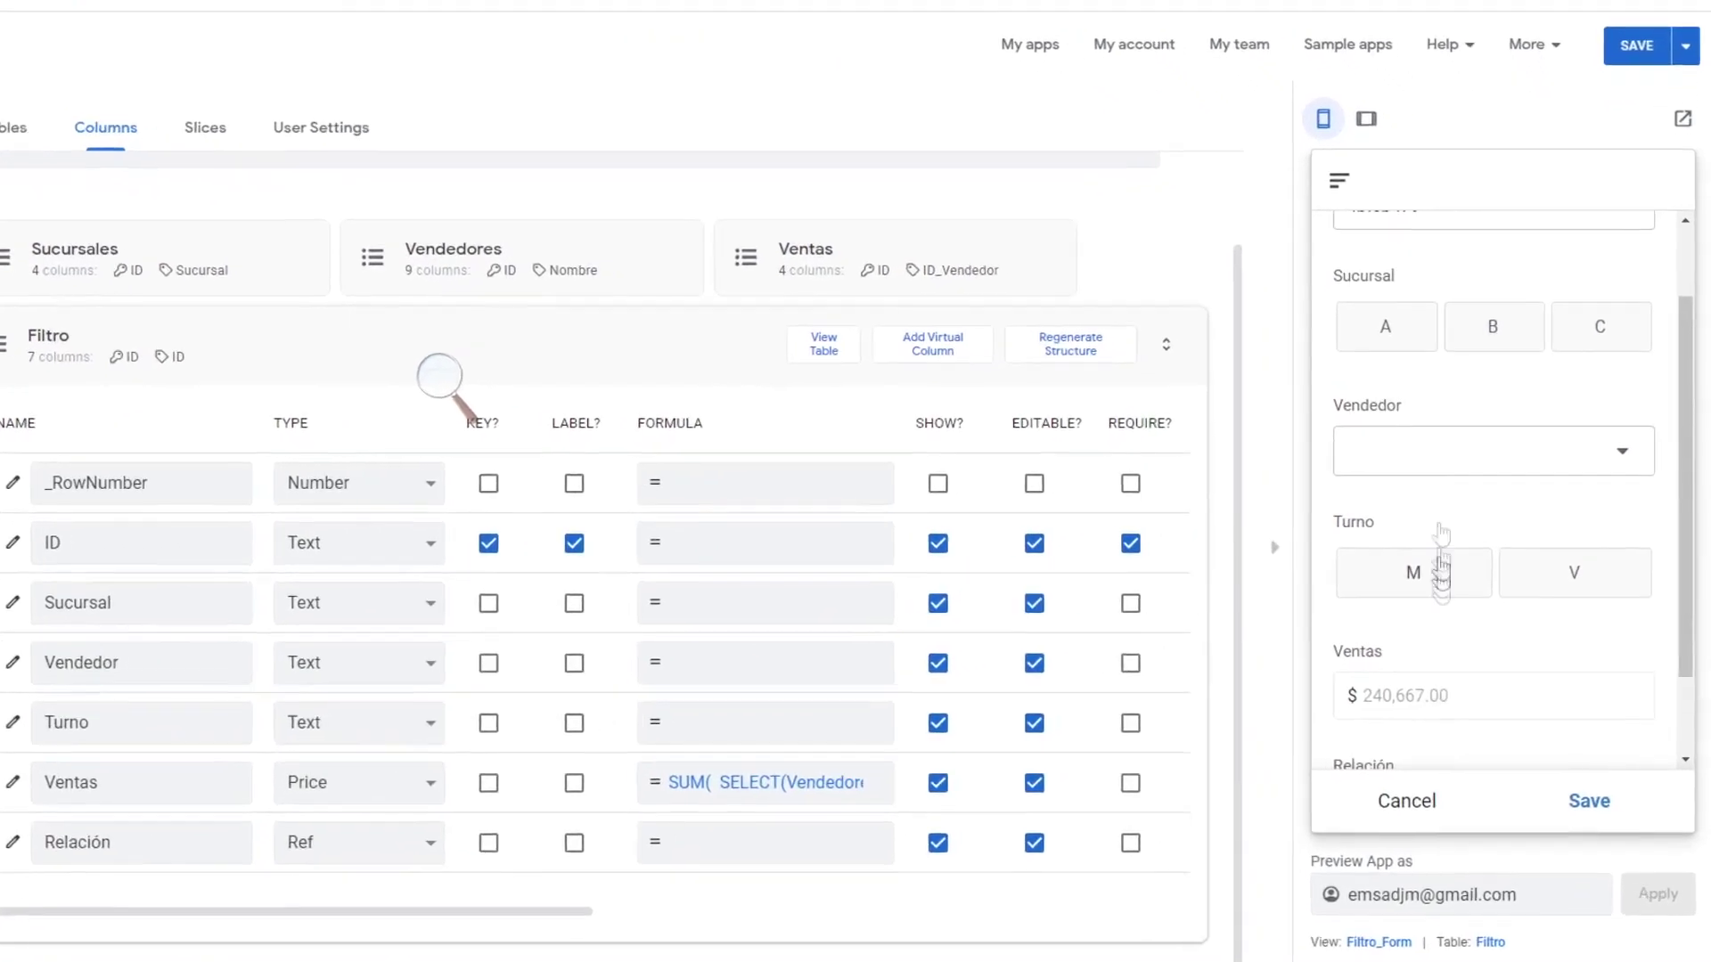
click(1385, 331)
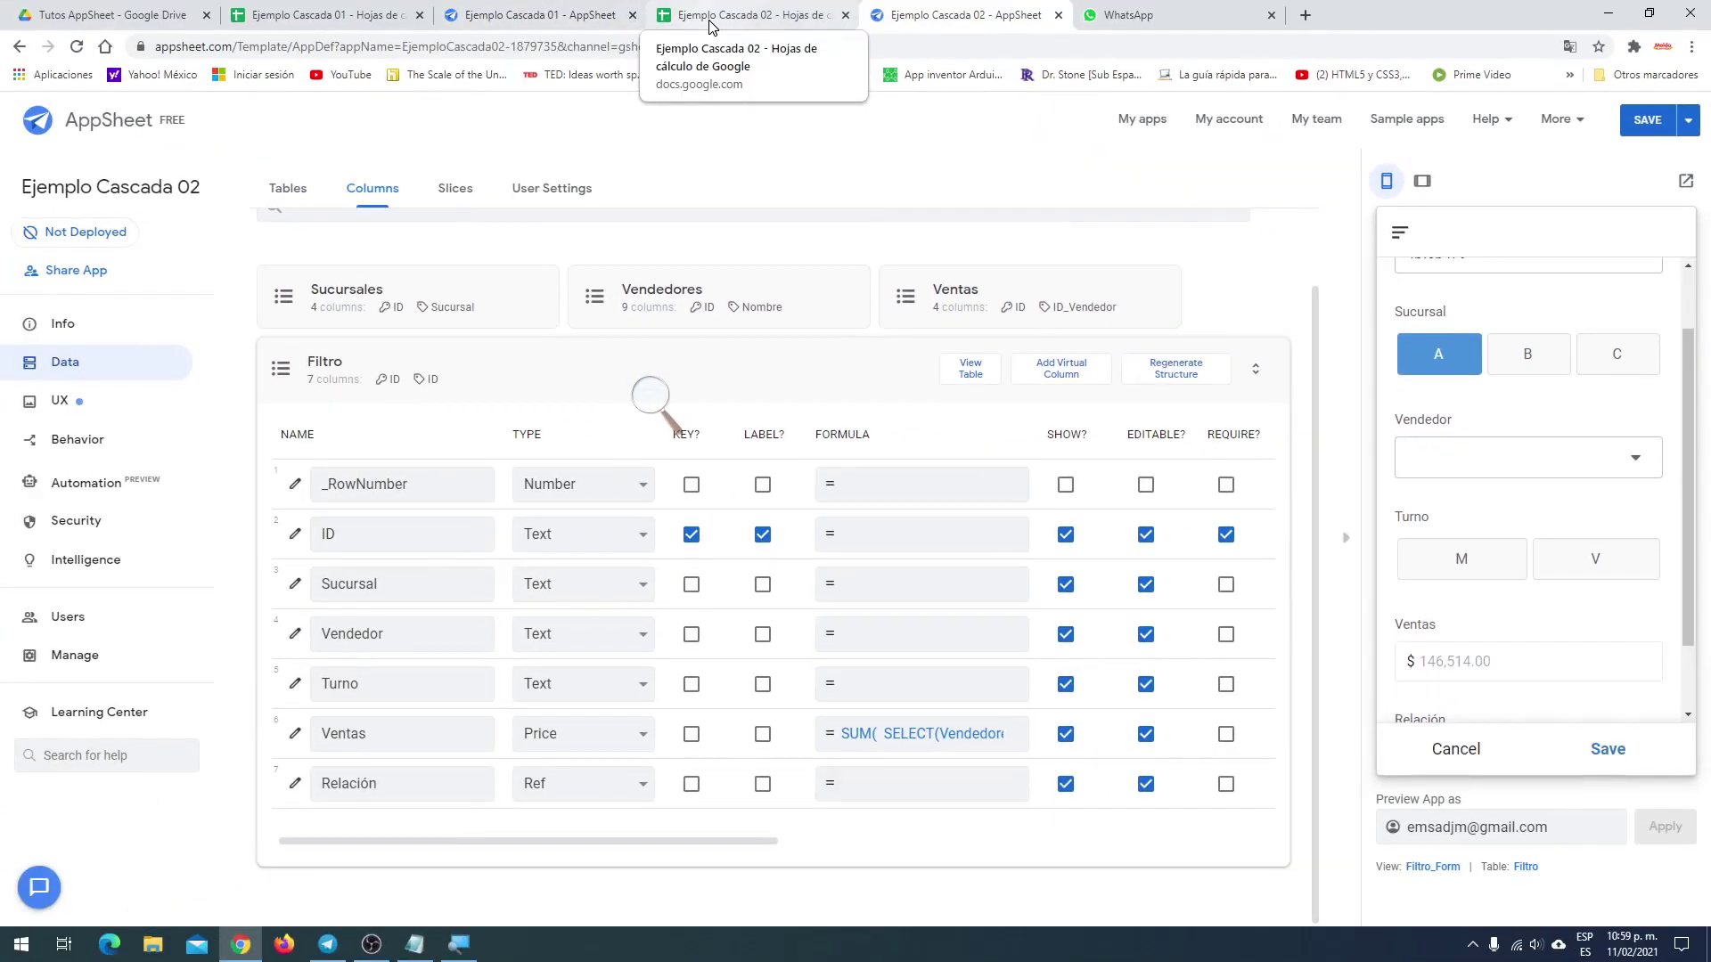
Return to Google Sheets, discard the trial formula in E12, and look up Sucursal A's ID and its sellers in the Sucursales and Vendedores sheets
click(710, 25)
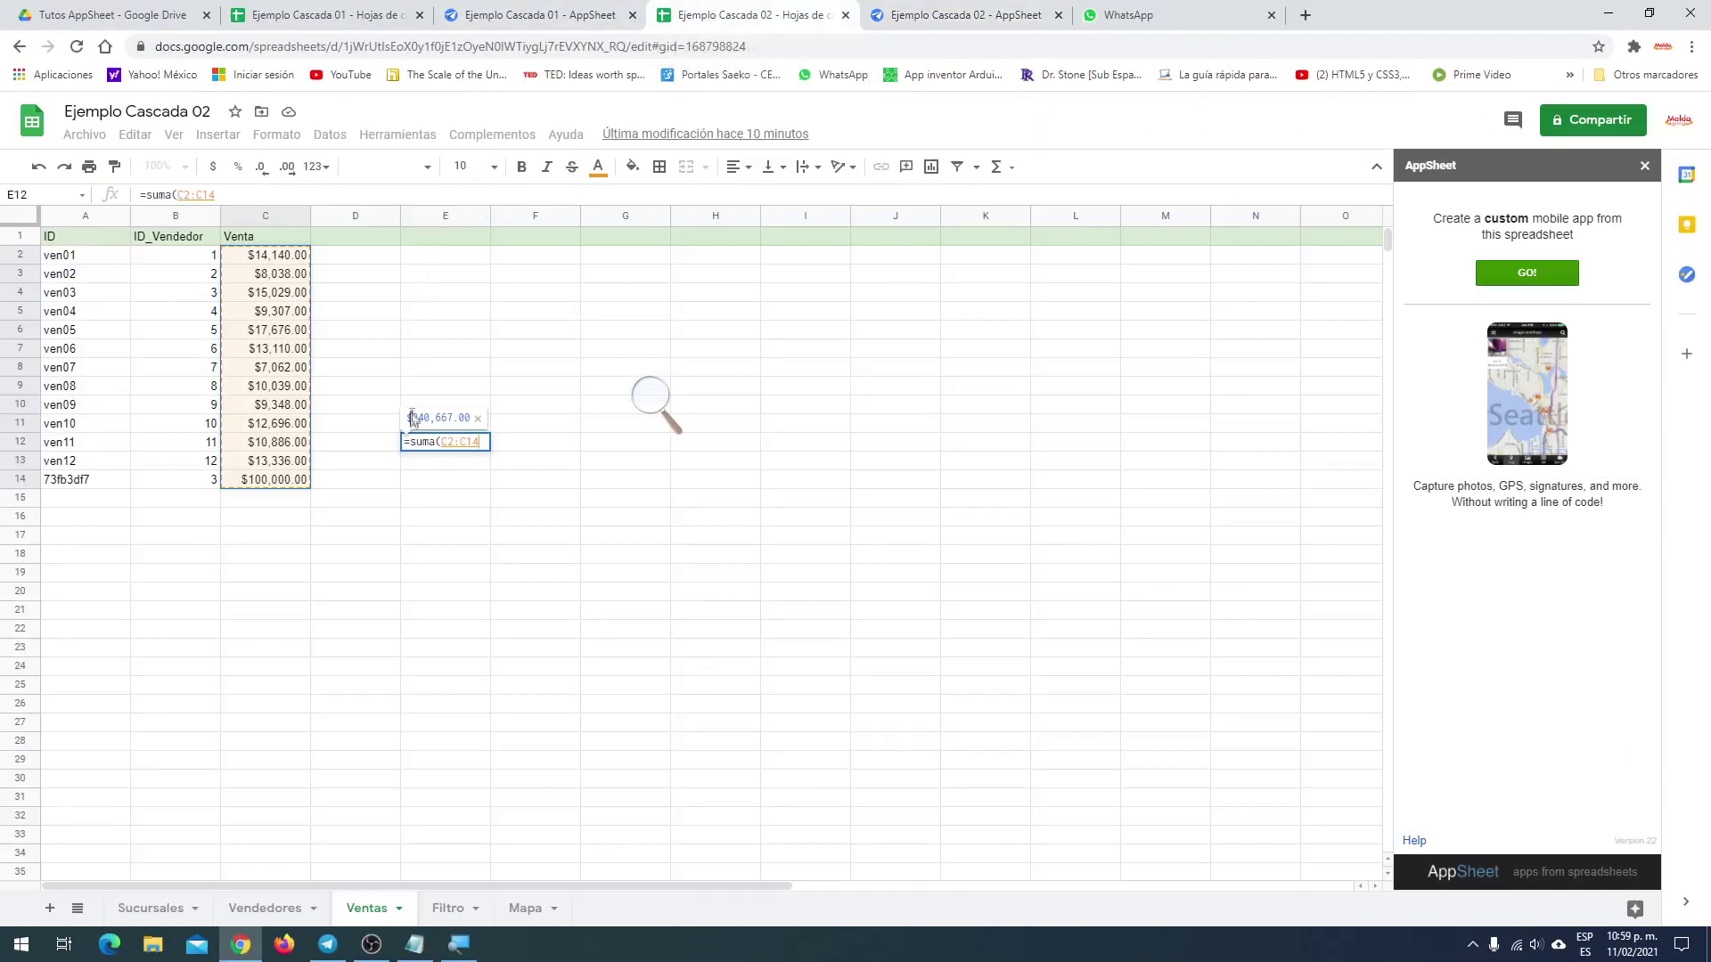
key(Escape)
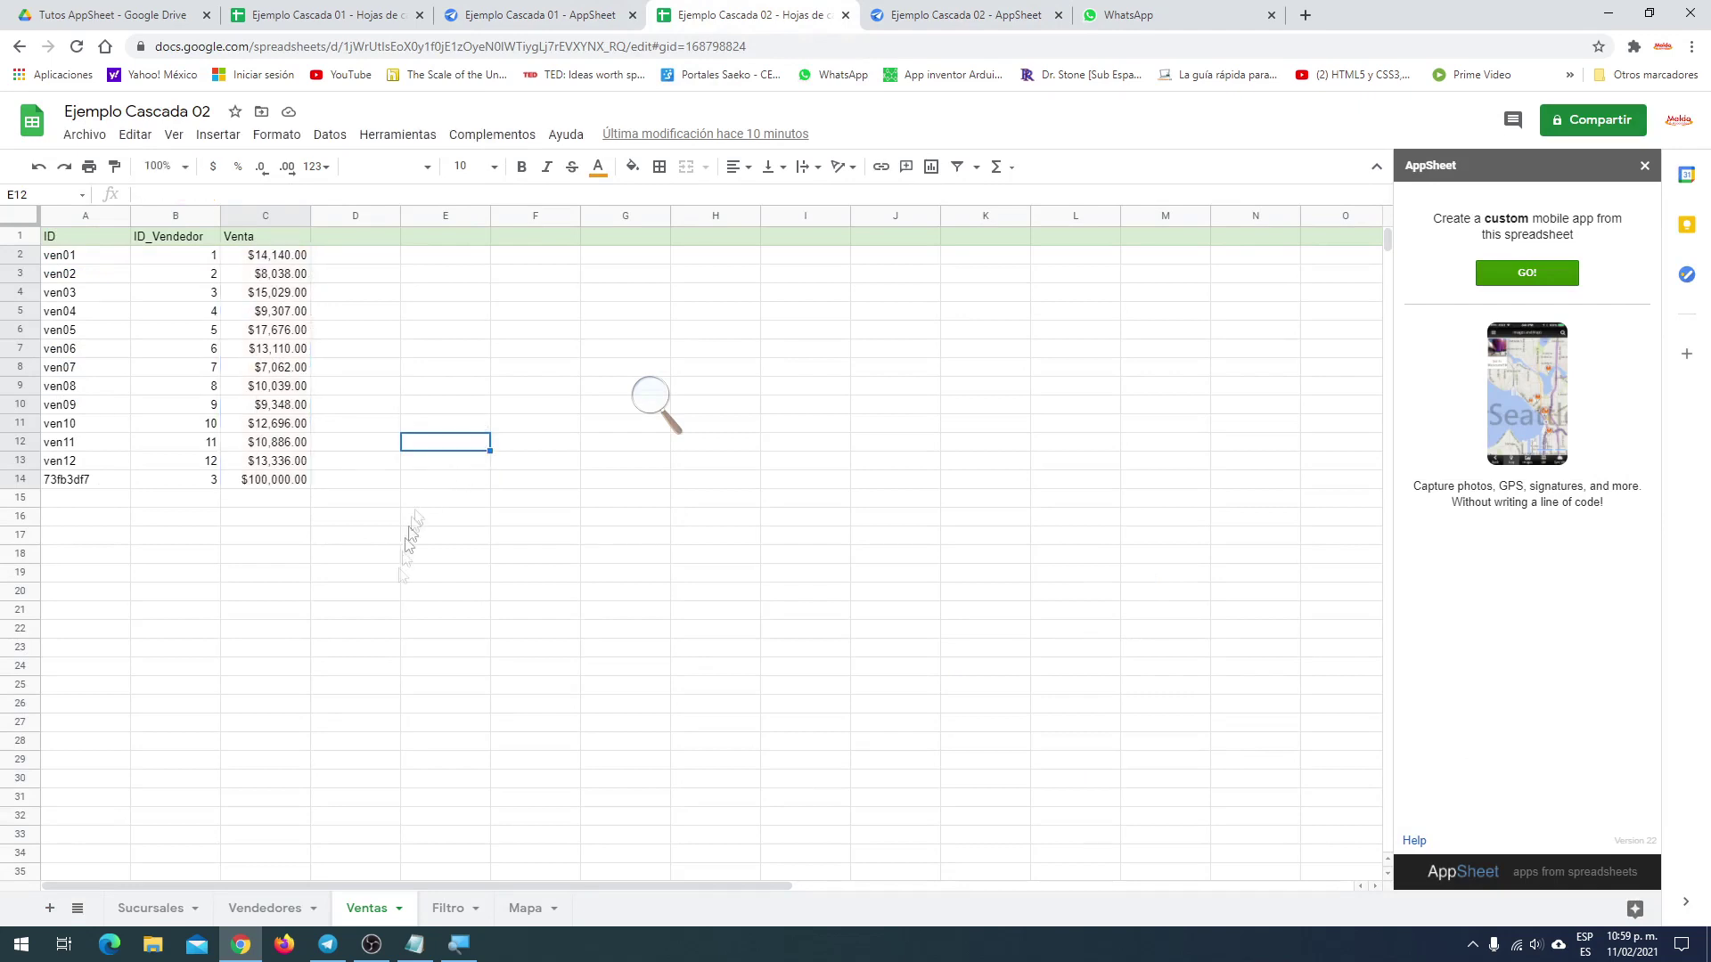
click(171, 911)
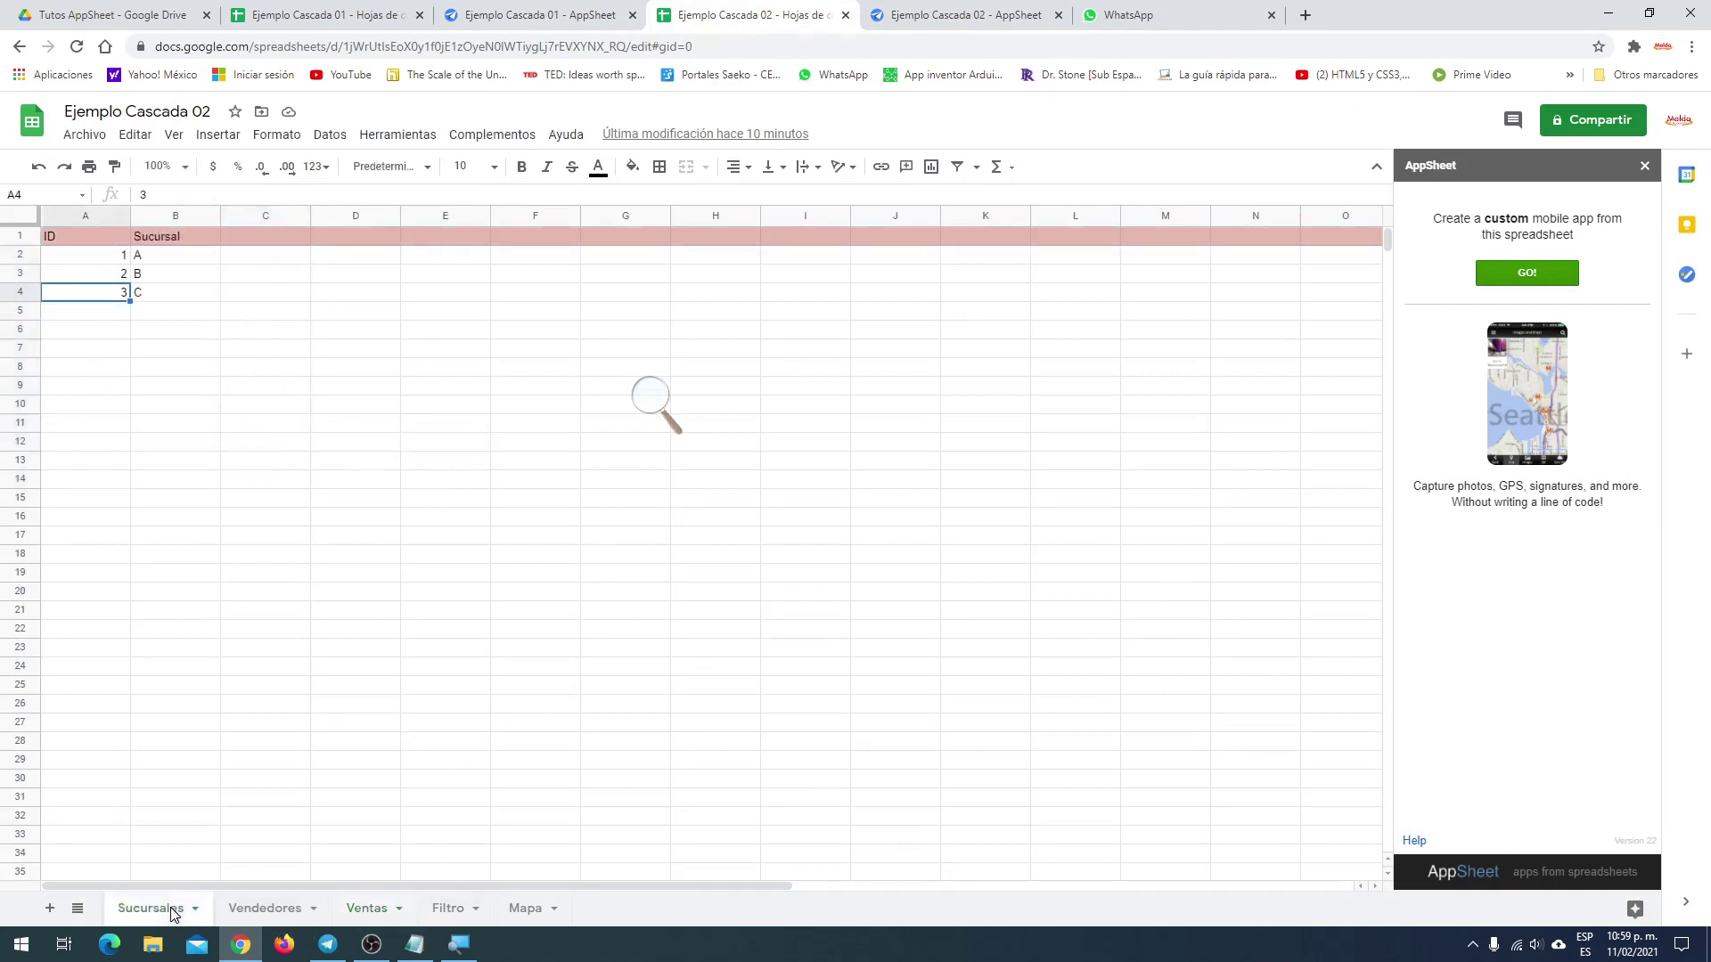
click(111, 256)
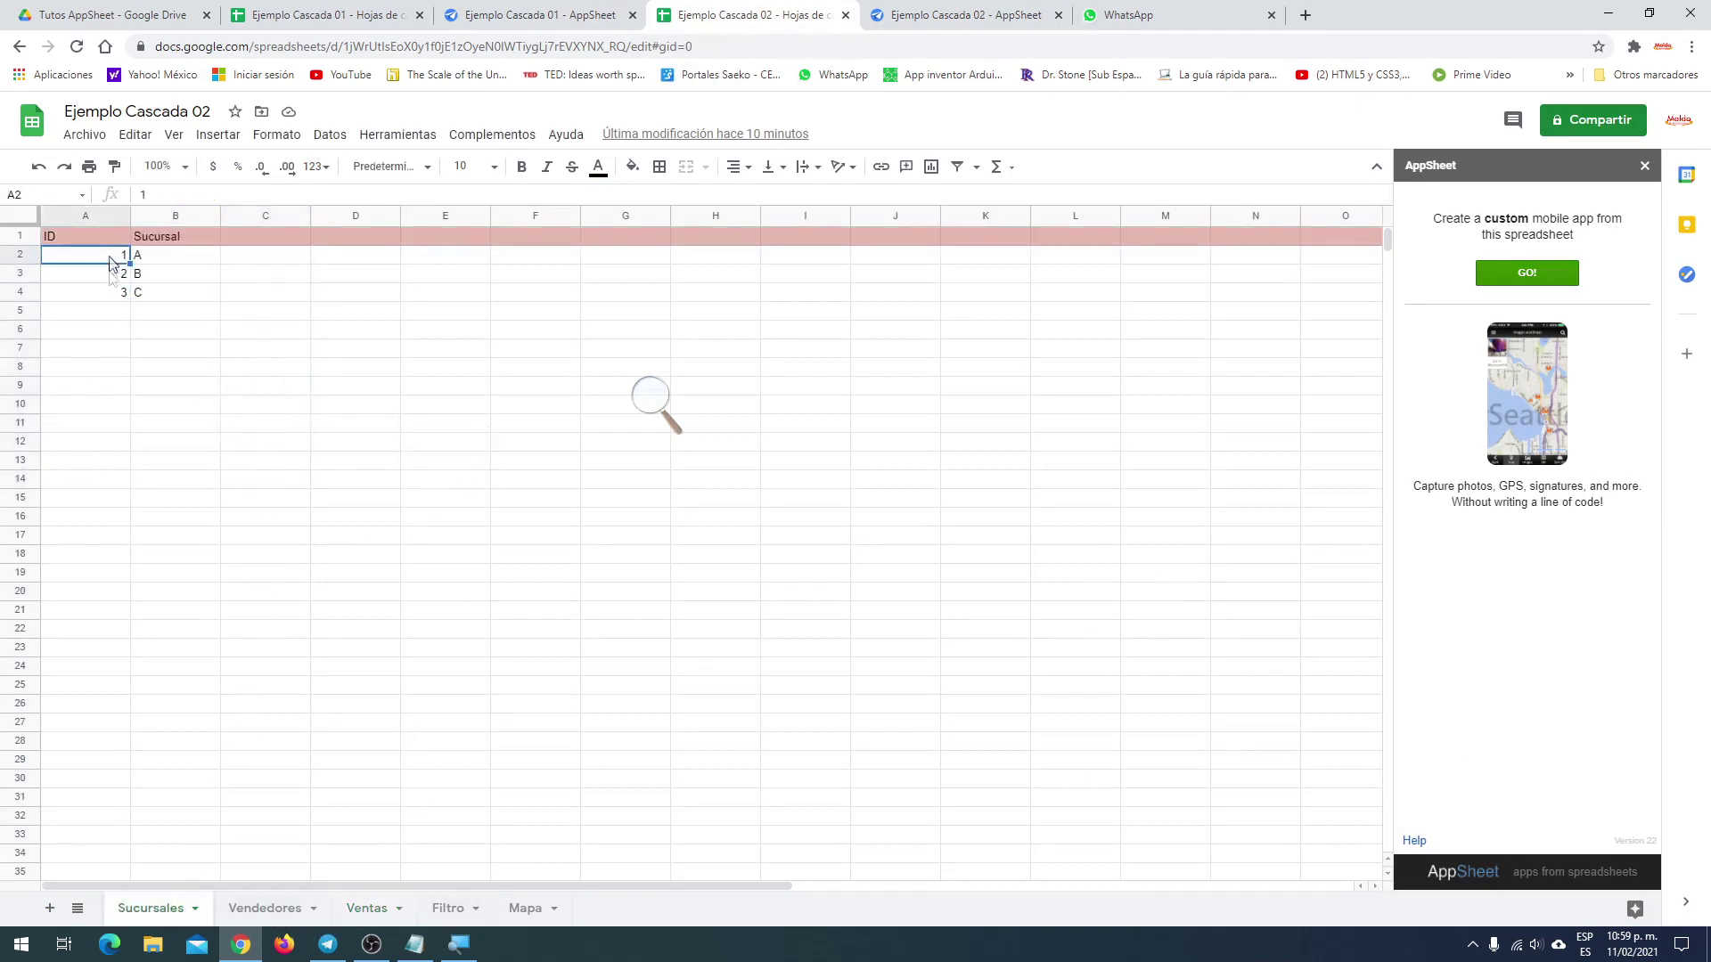
click(276, 909)
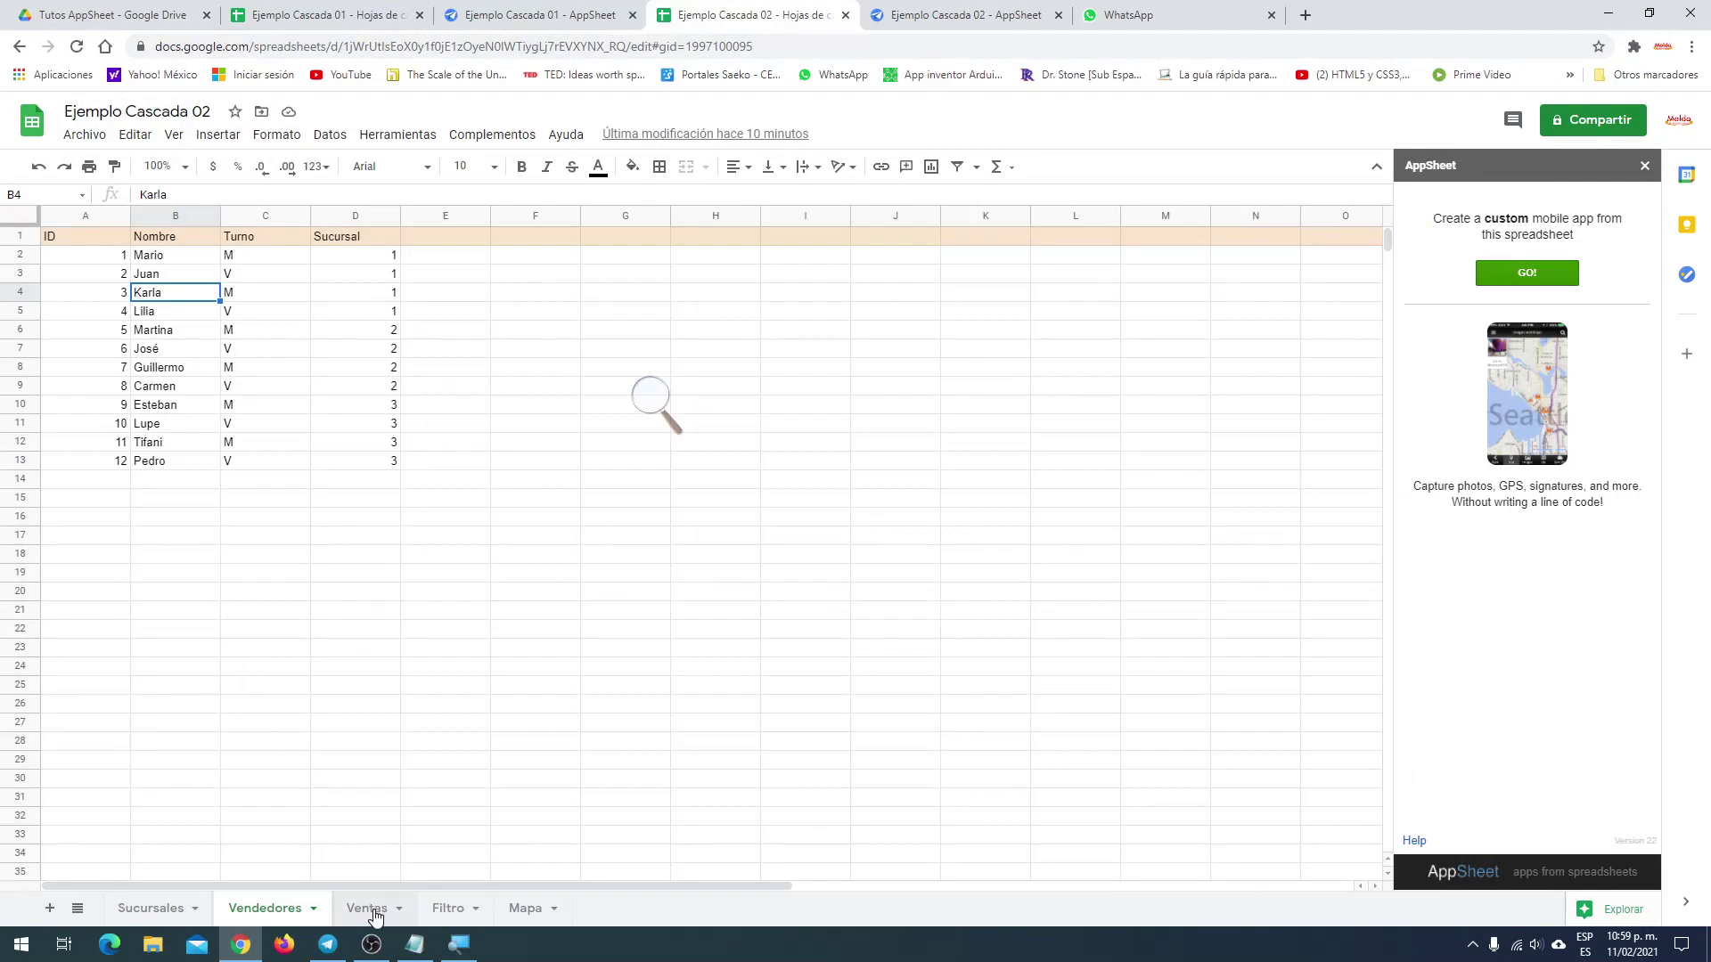
In cell E12 of the Ventas sheet, preview a SUMA of C2:C5 and C14 to check Sucursal A's total
click(366, 908)
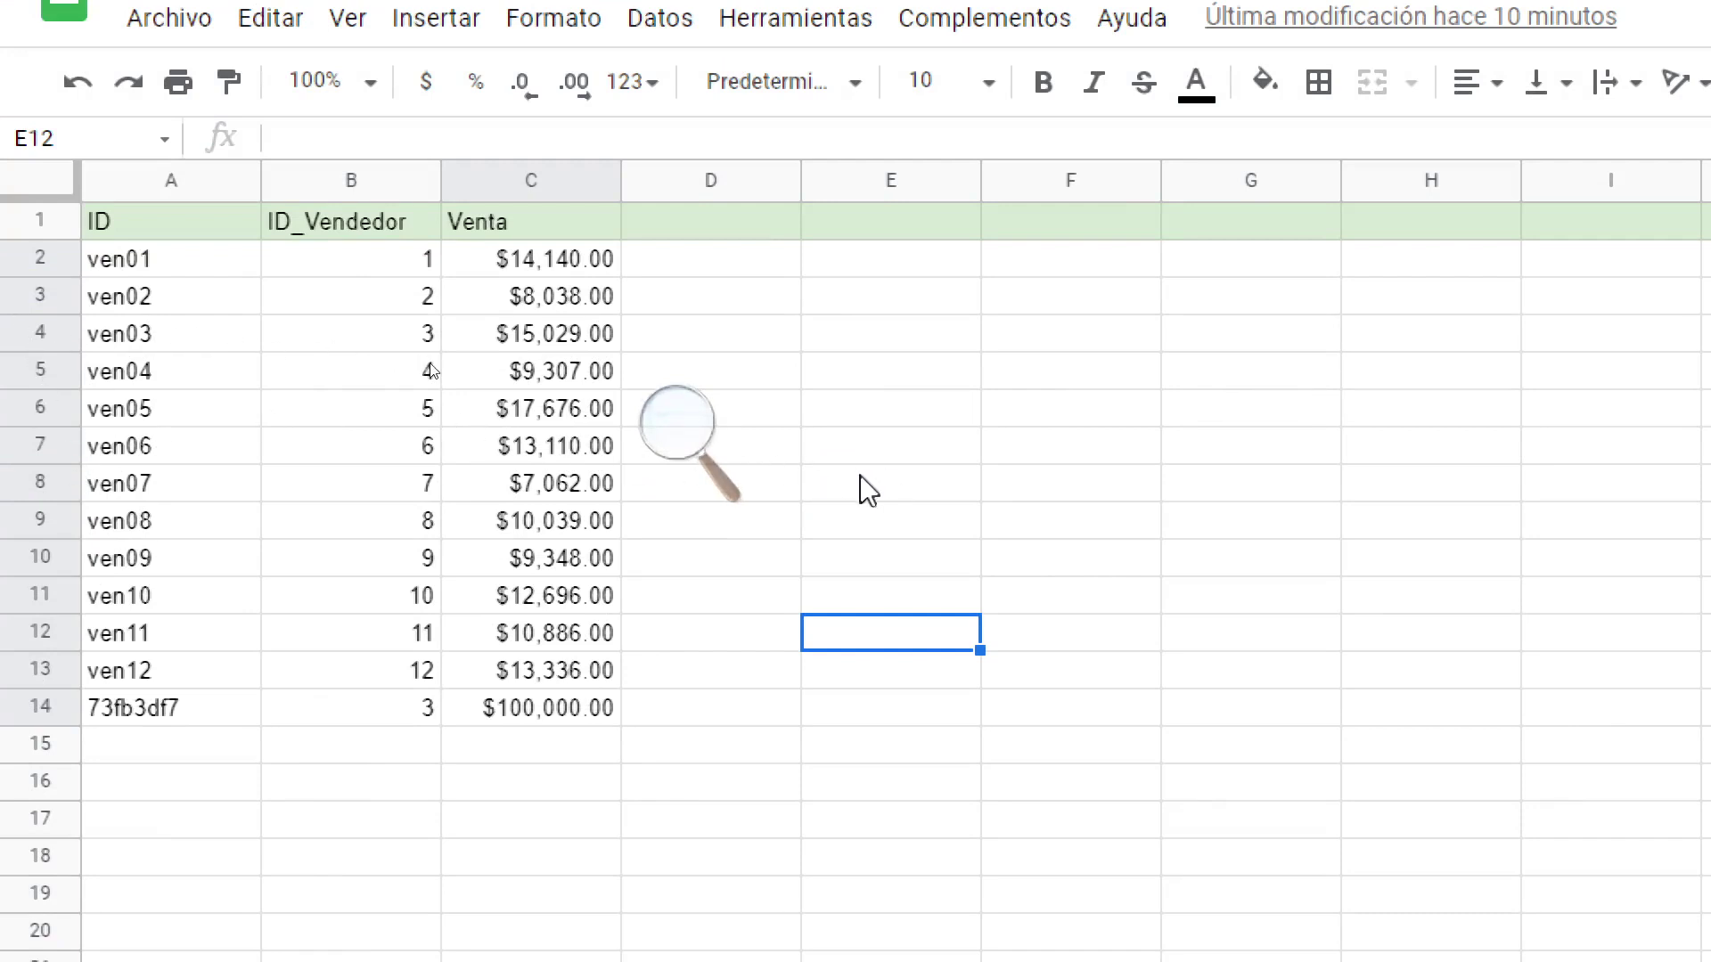
text(=)
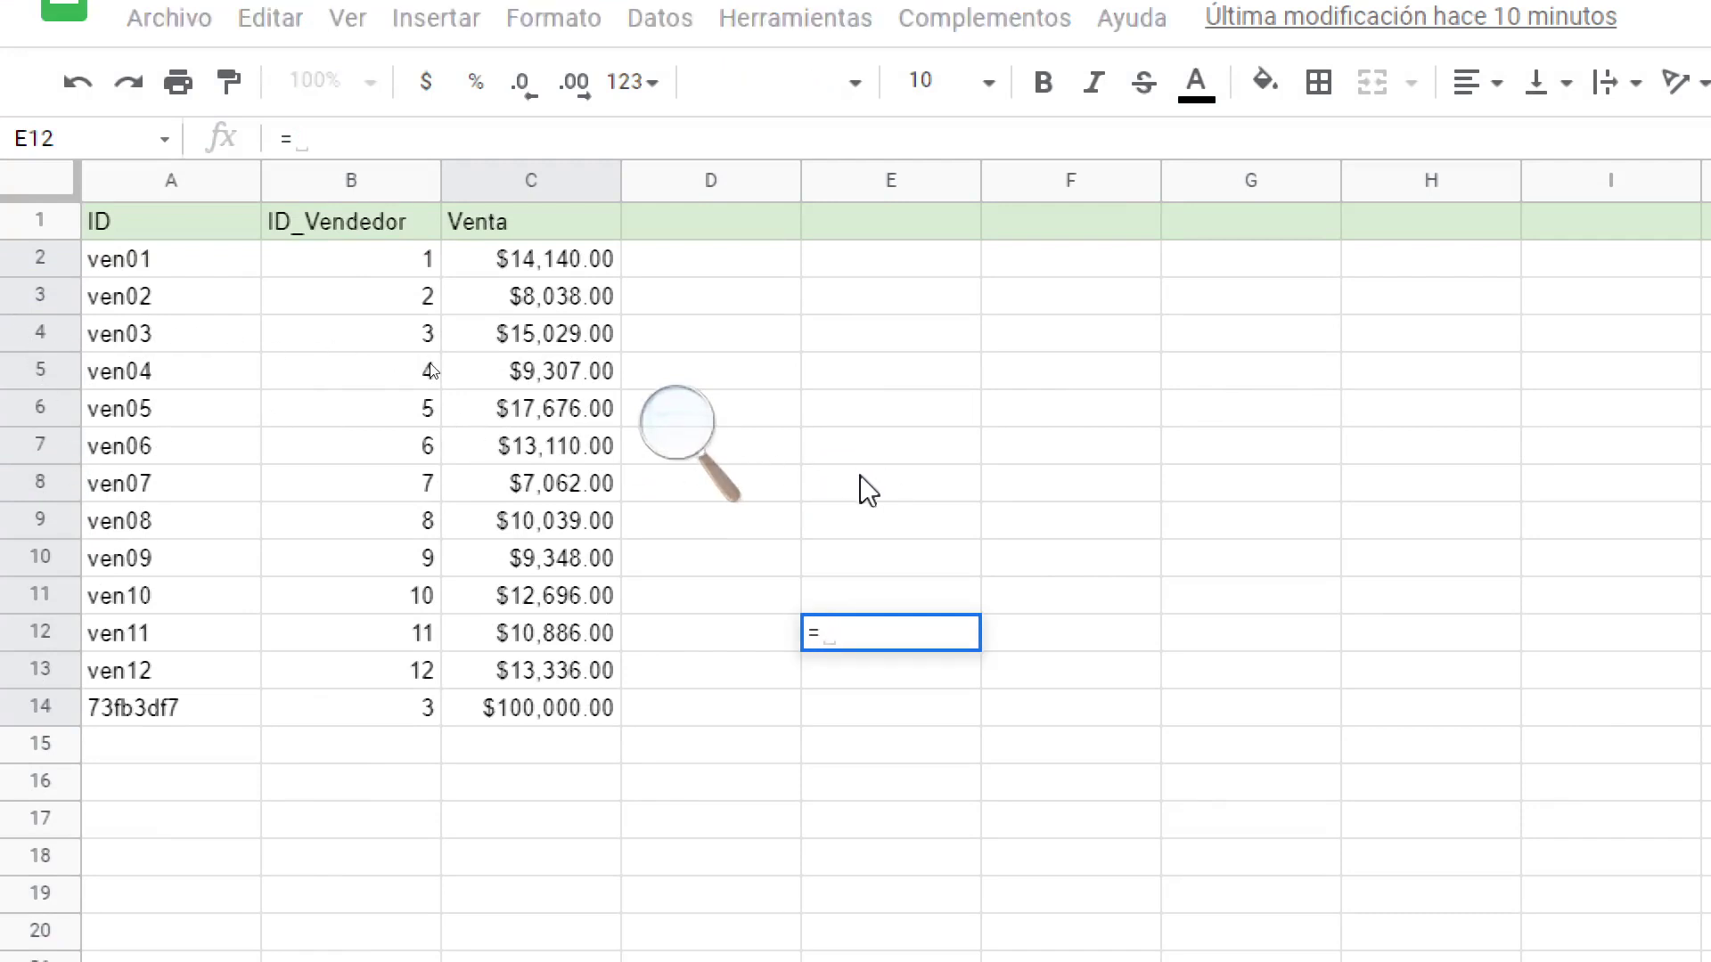
text(auma)
key(BackSpace)
key(BackSpace)
key(BackSpace)
key(BackSpace)
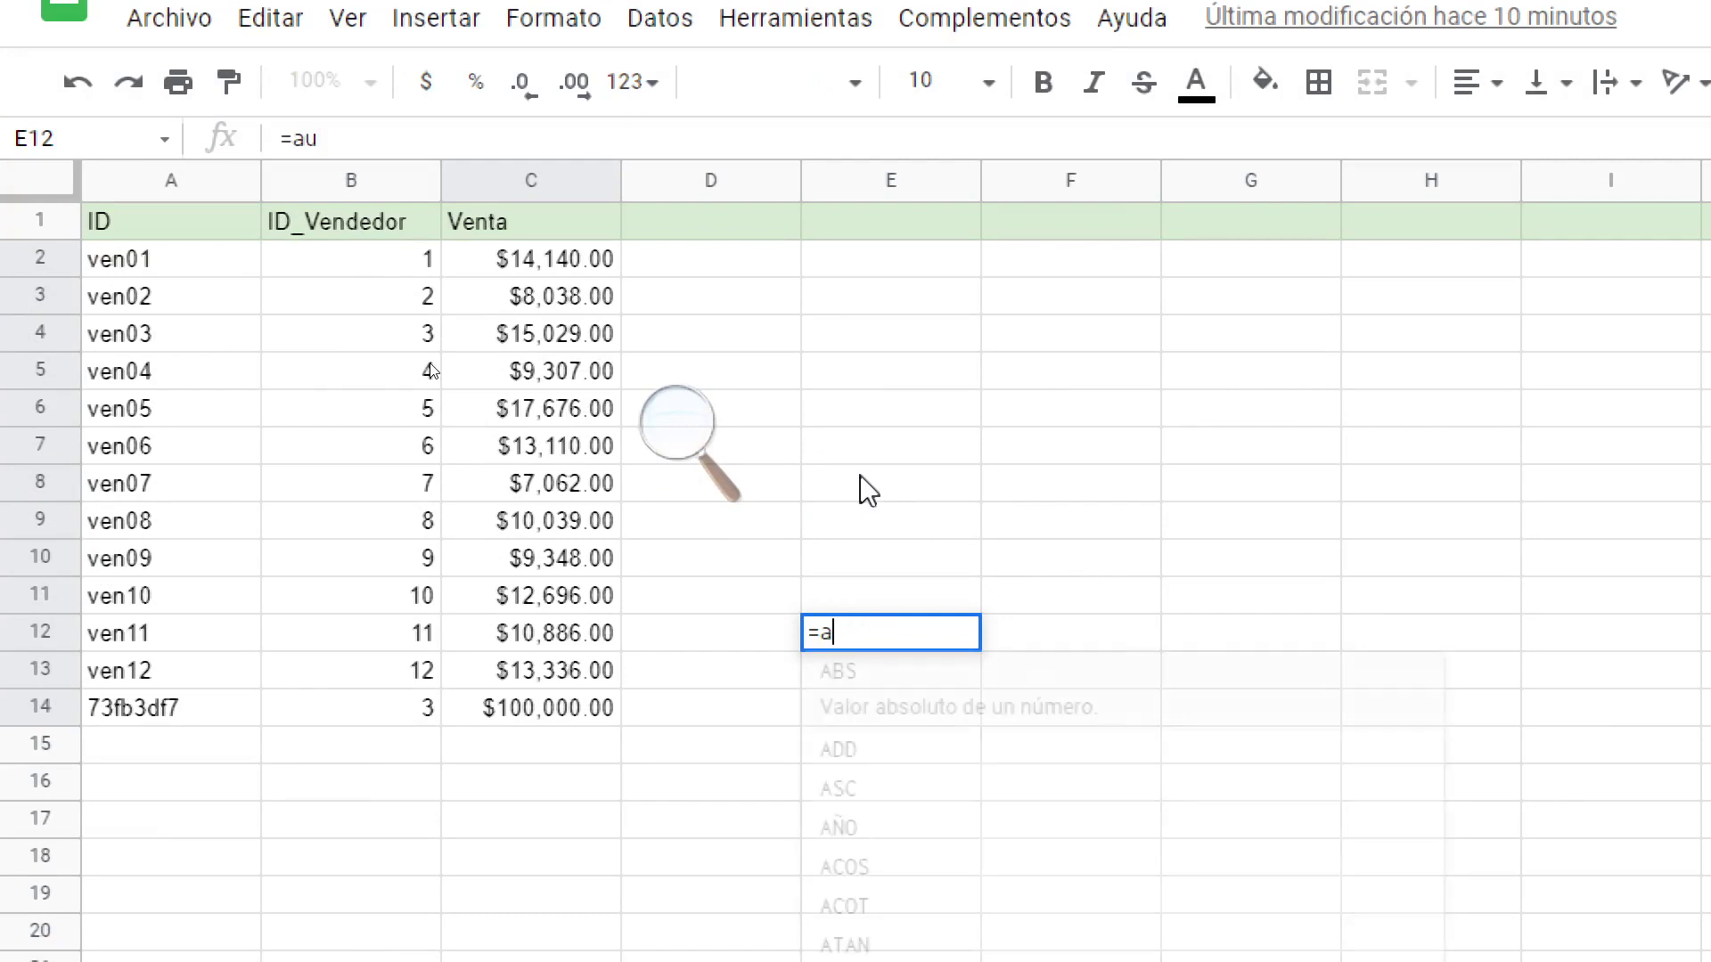
text(SUMA)
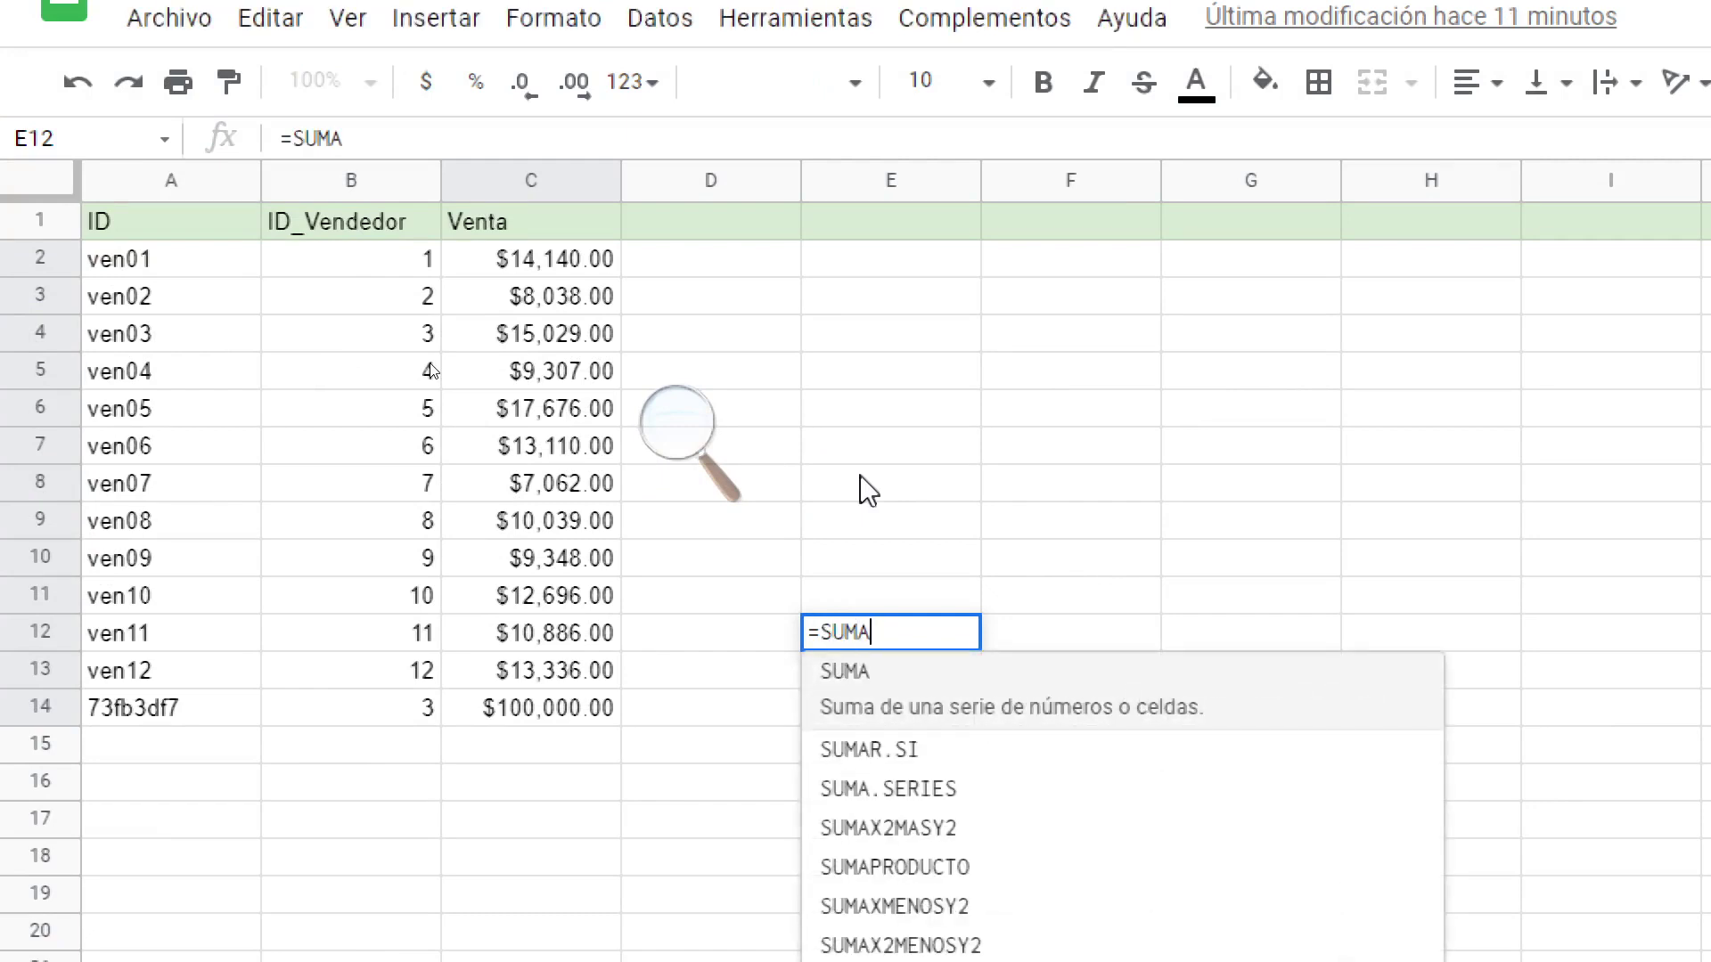
text(()
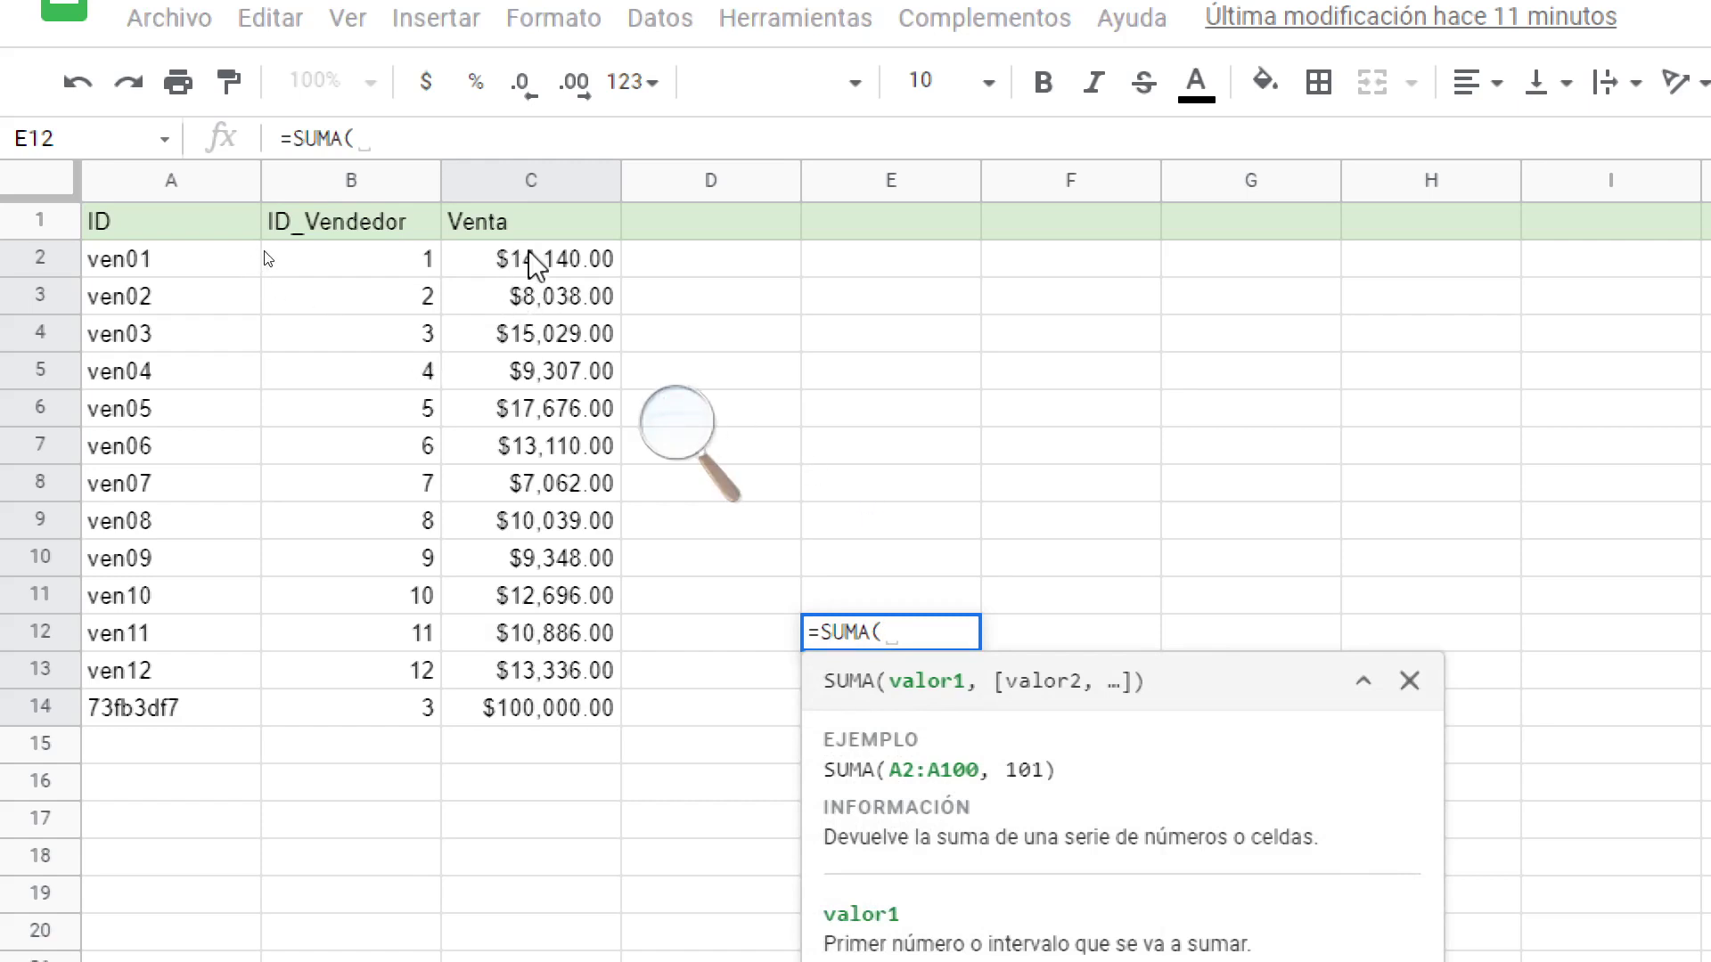
drag(538, 266, 547, 383)
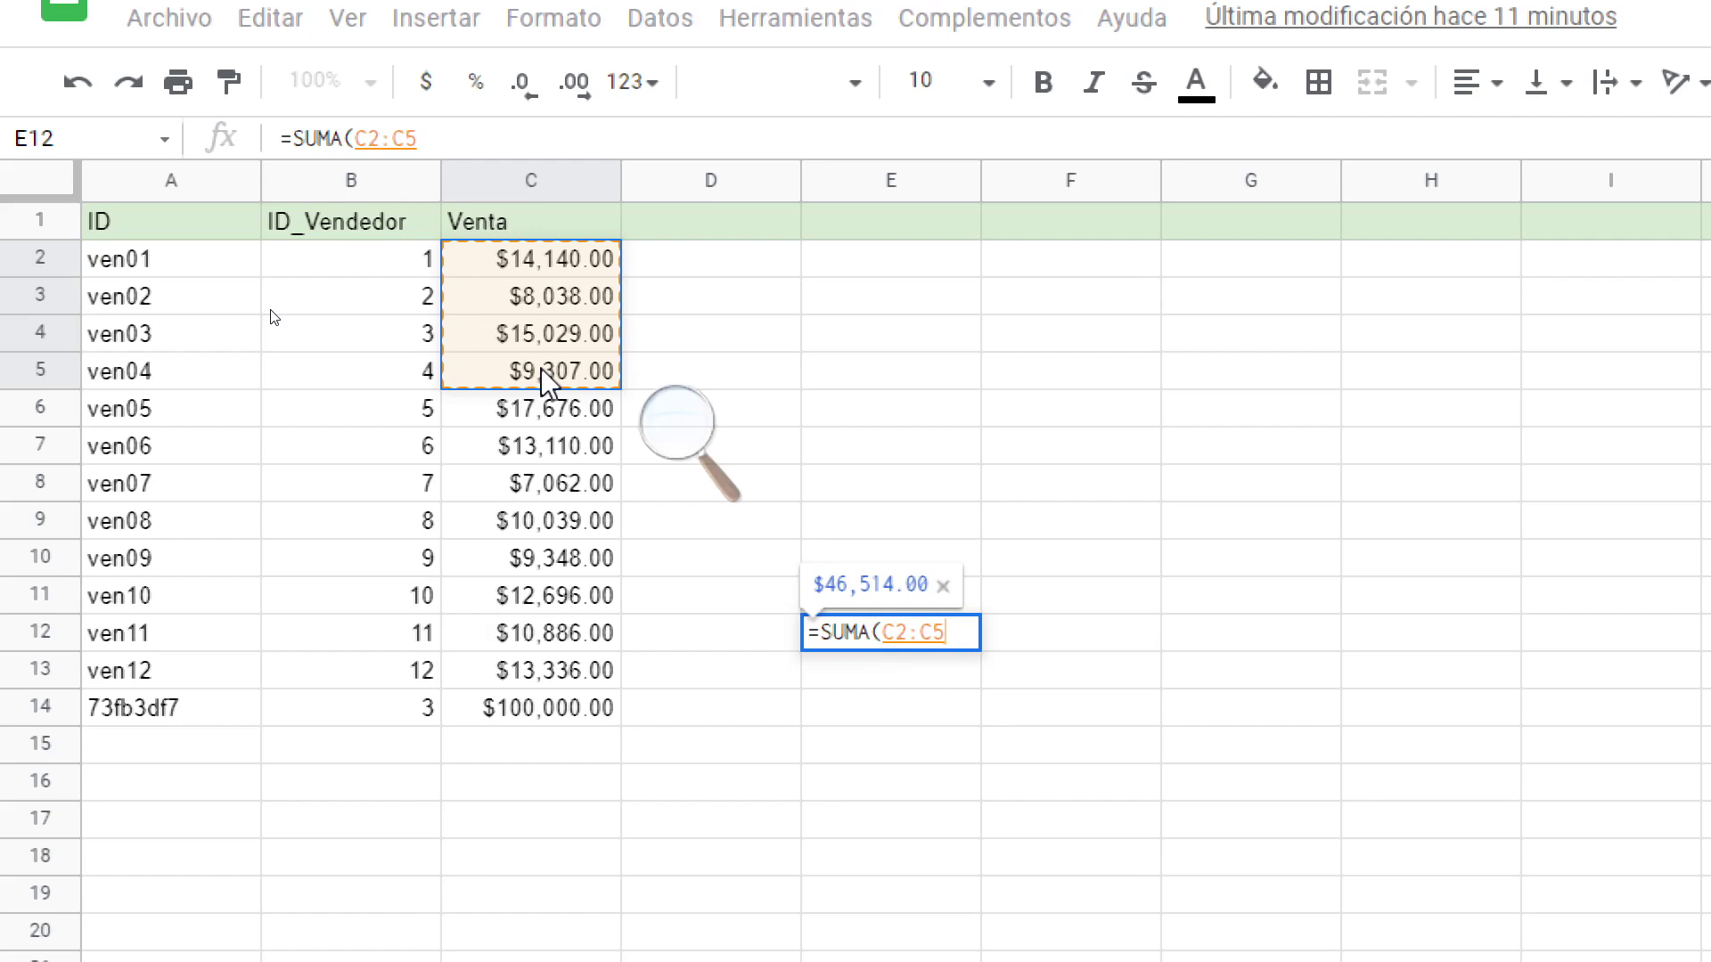
text(,)
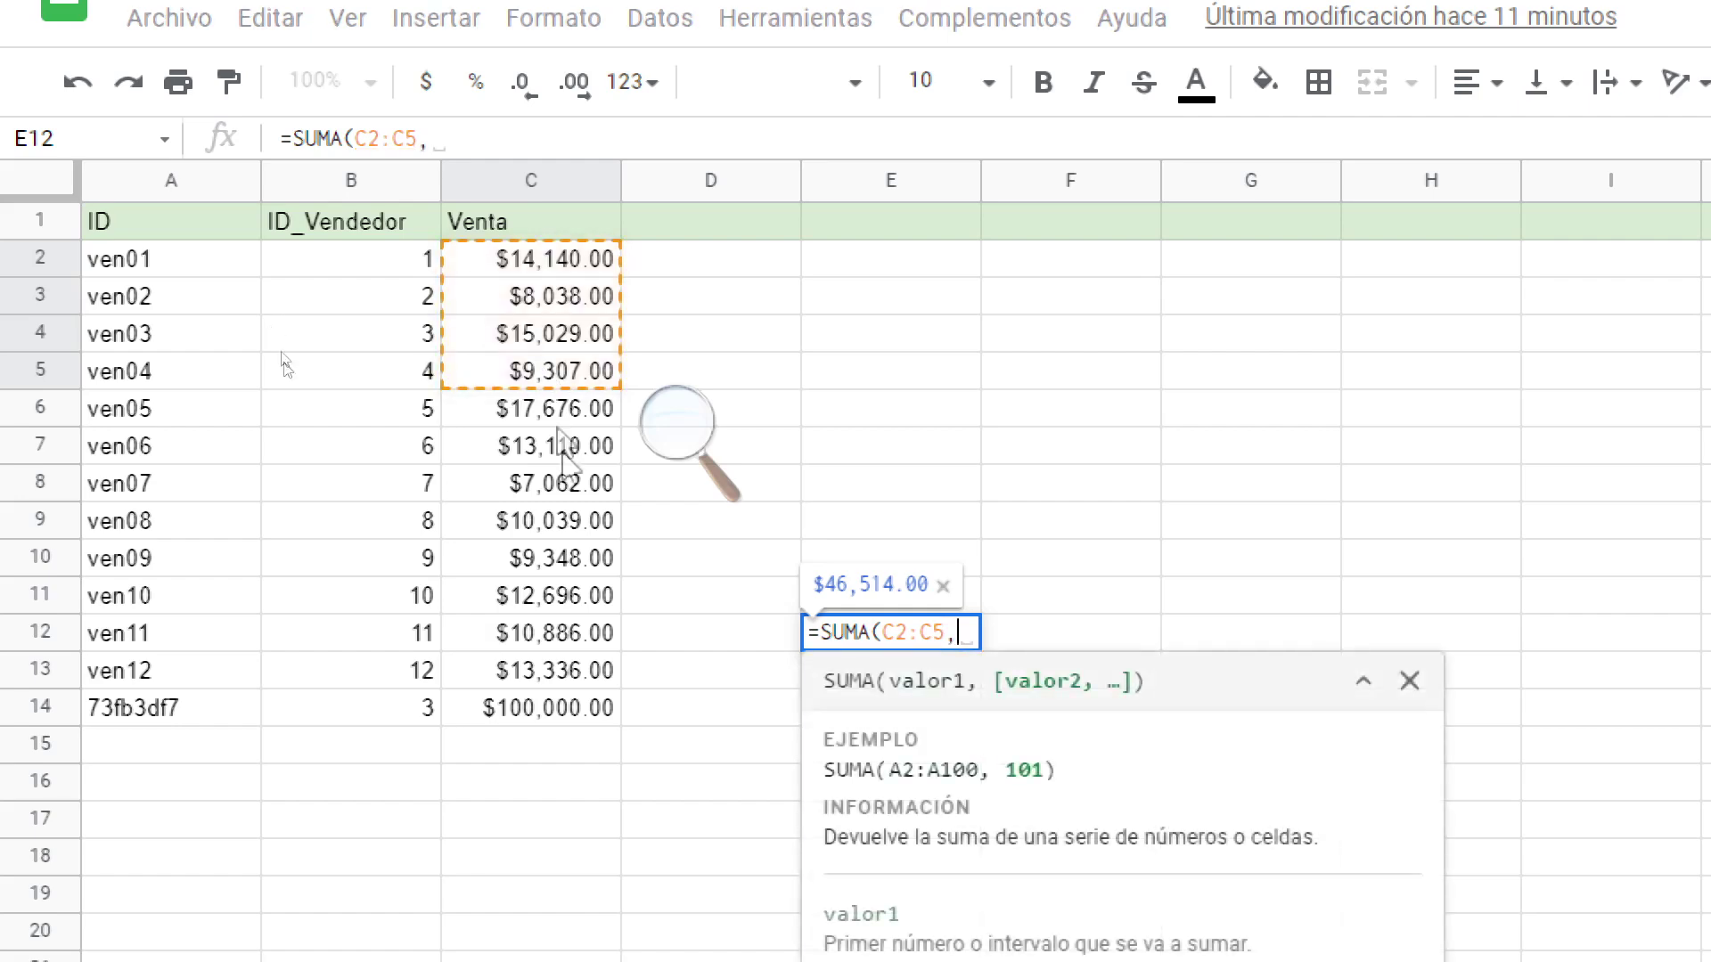
click(558, 722)
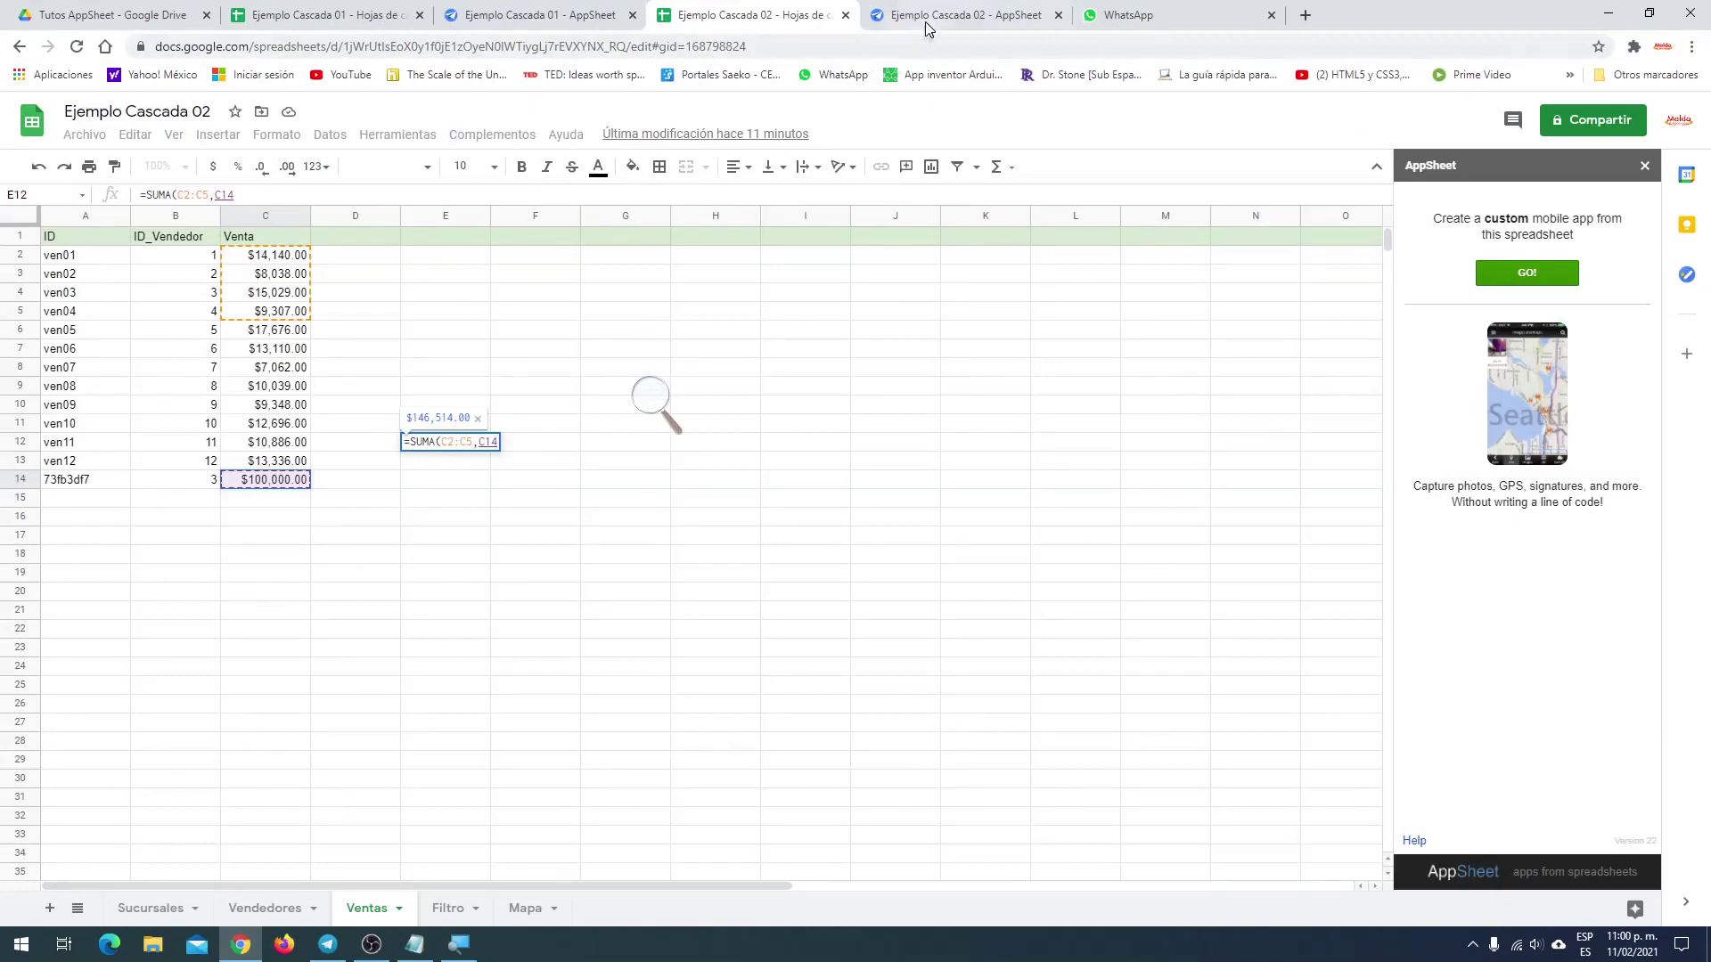
Switch to the AppSheet editor and select Turno M in the preview form to check the Ventas value for Sucursal A
key(ctrl+Tab)
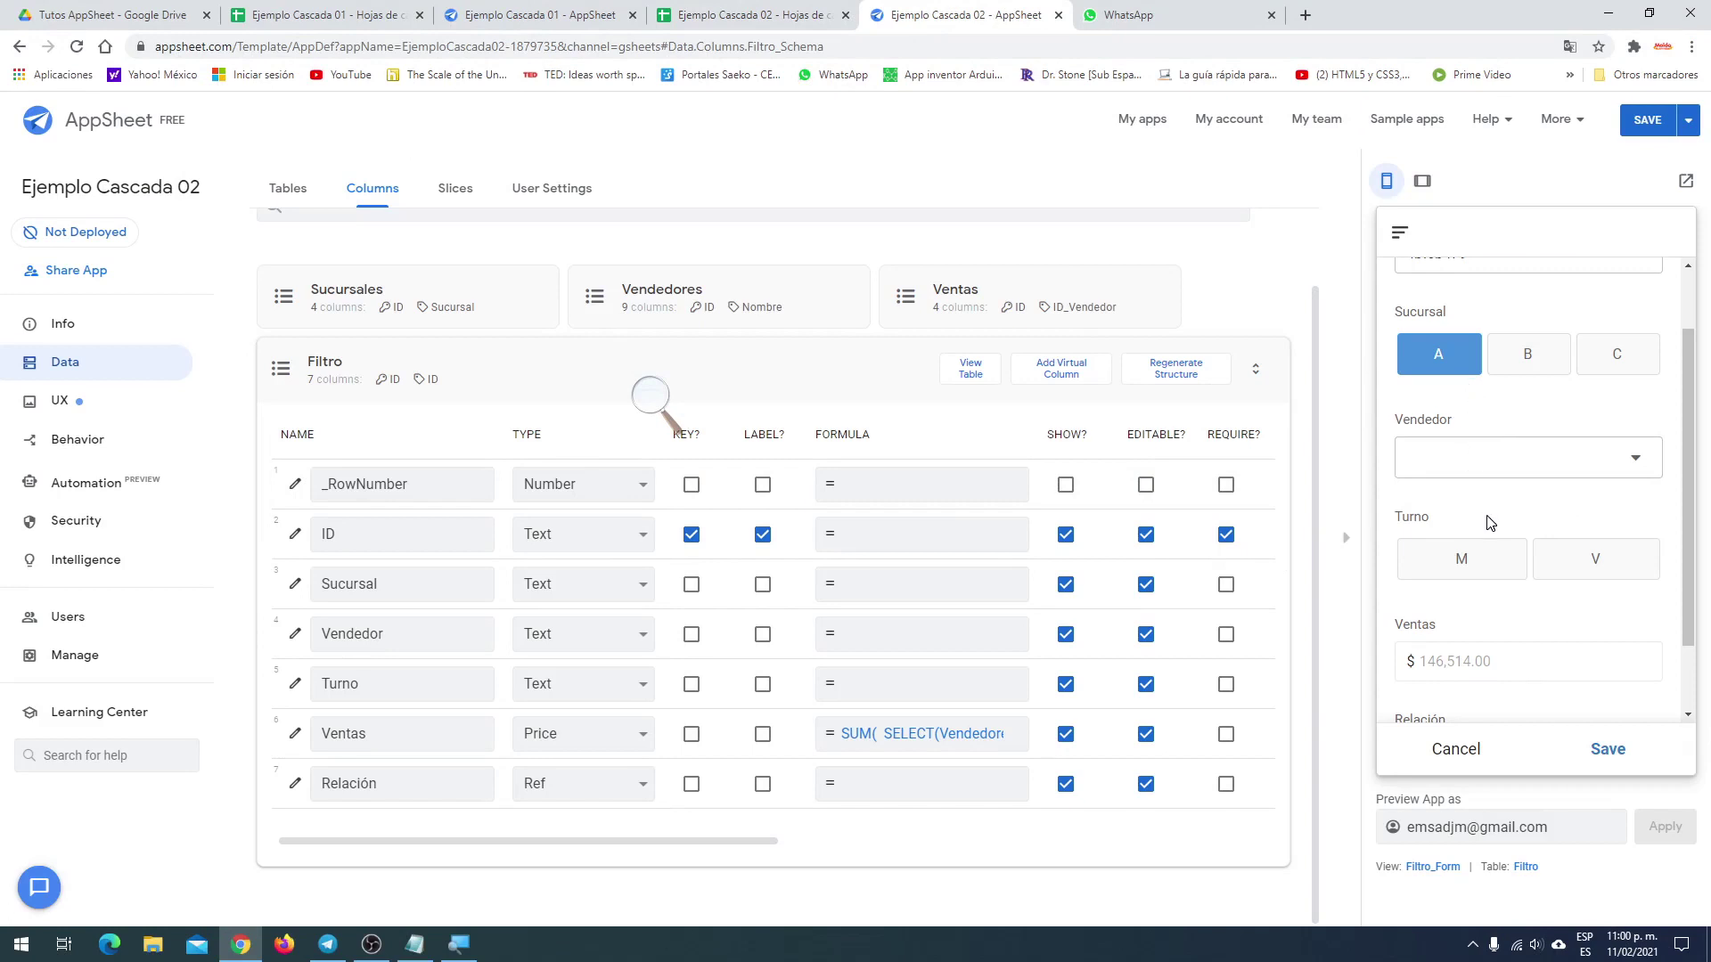
click(1490, 575)
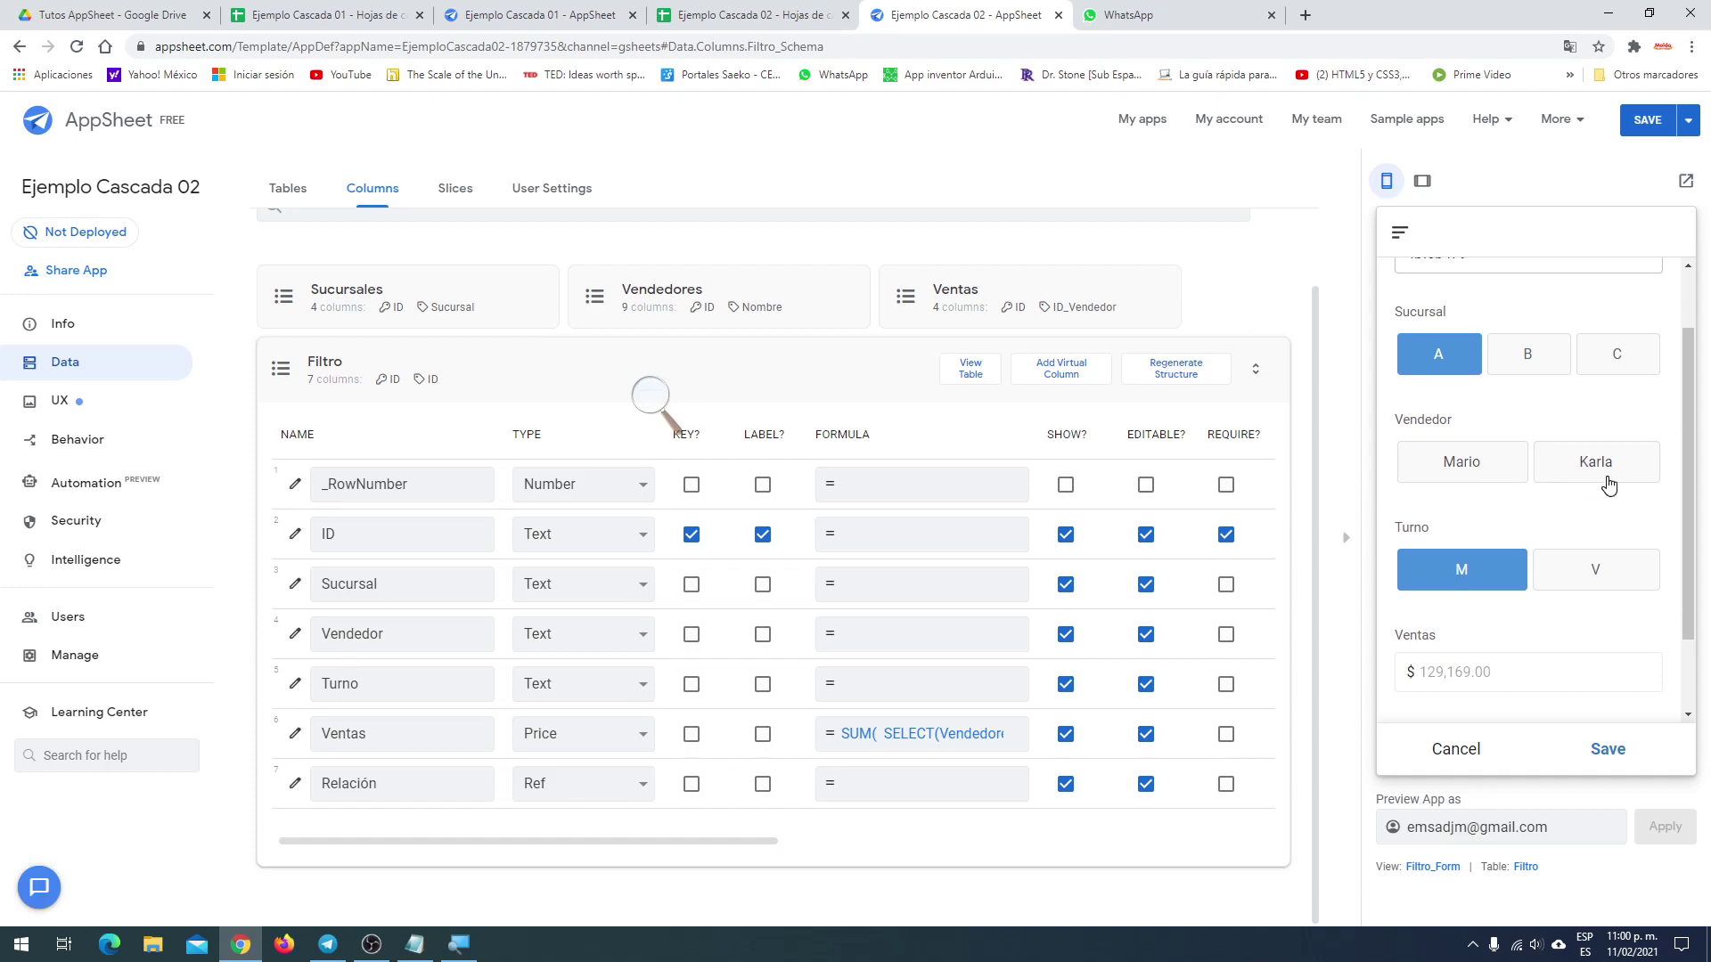
Return to Google Sheets, discard the trial formula in E12, and check the Vendedores sheet for Turno M sellers in Sucursal 1
click(682, 16)
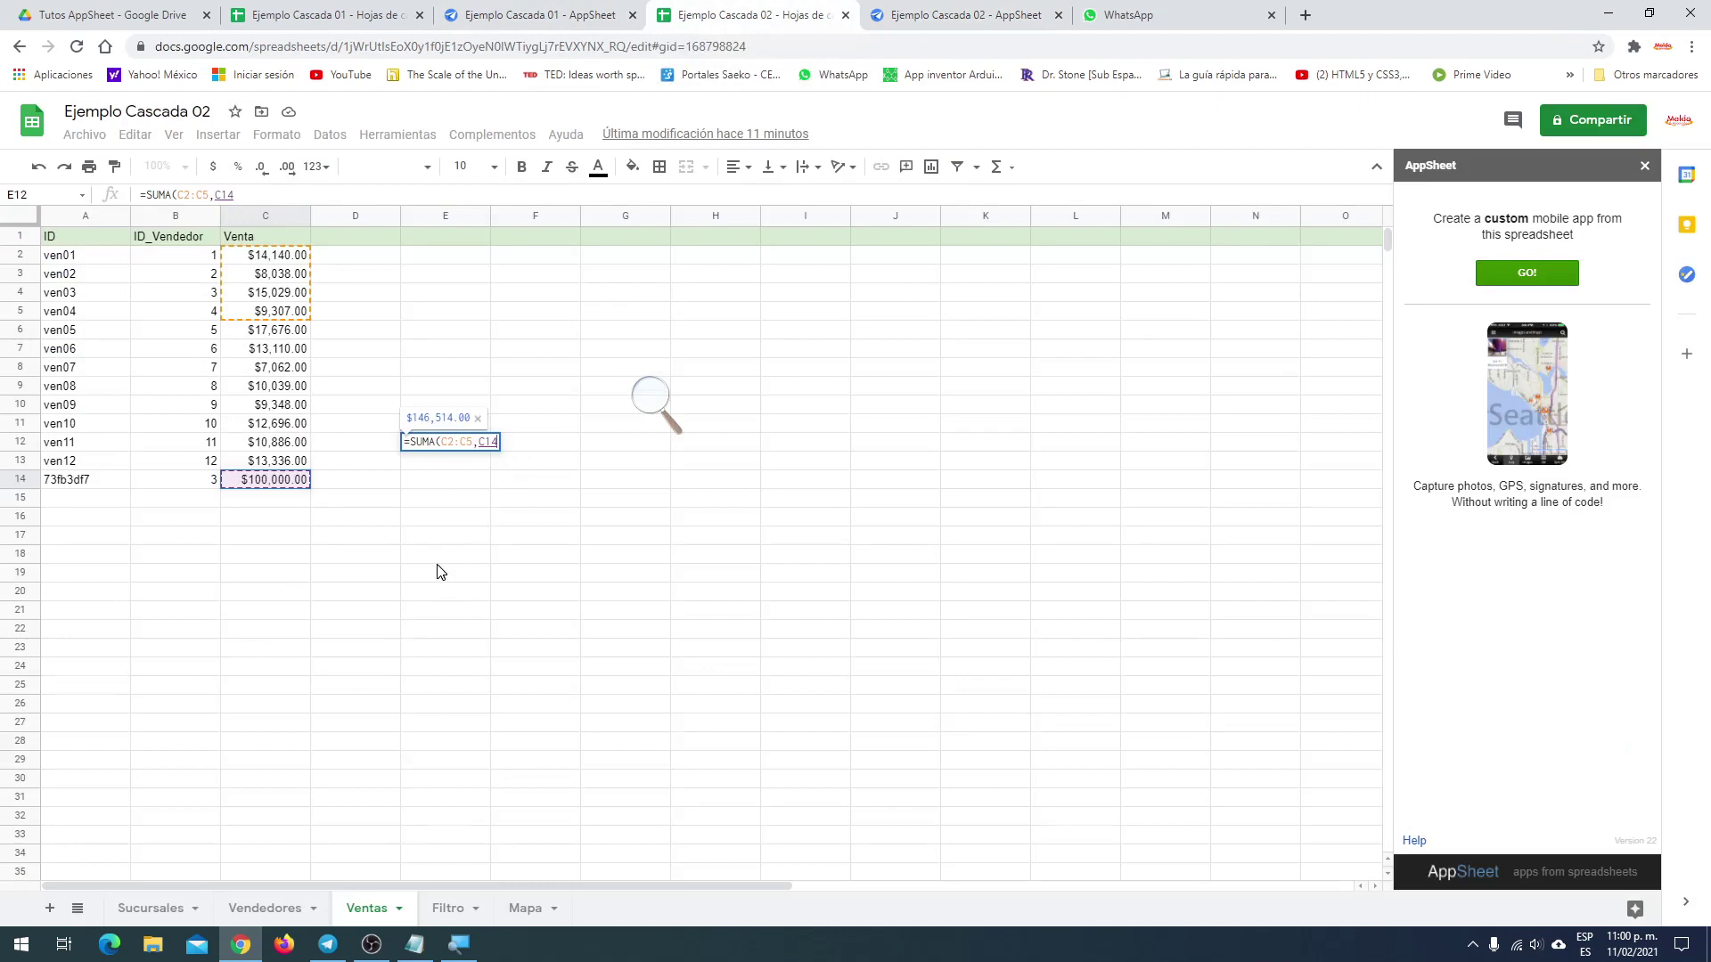
key(Escape)
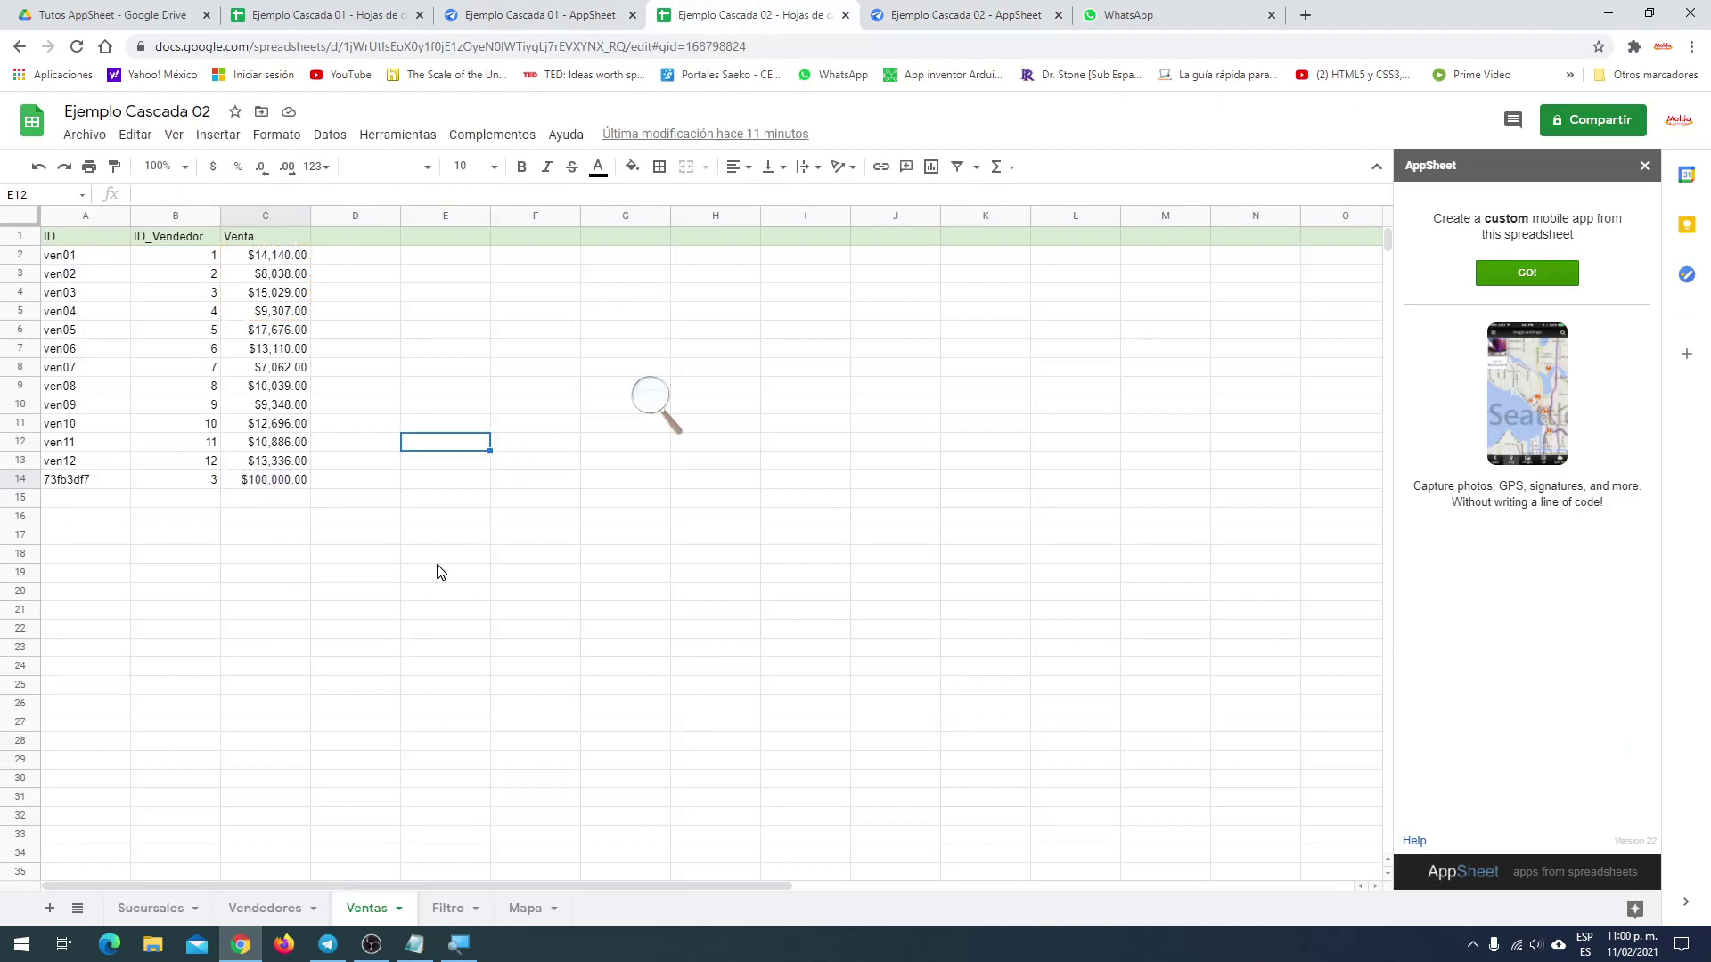
click(263, 908)
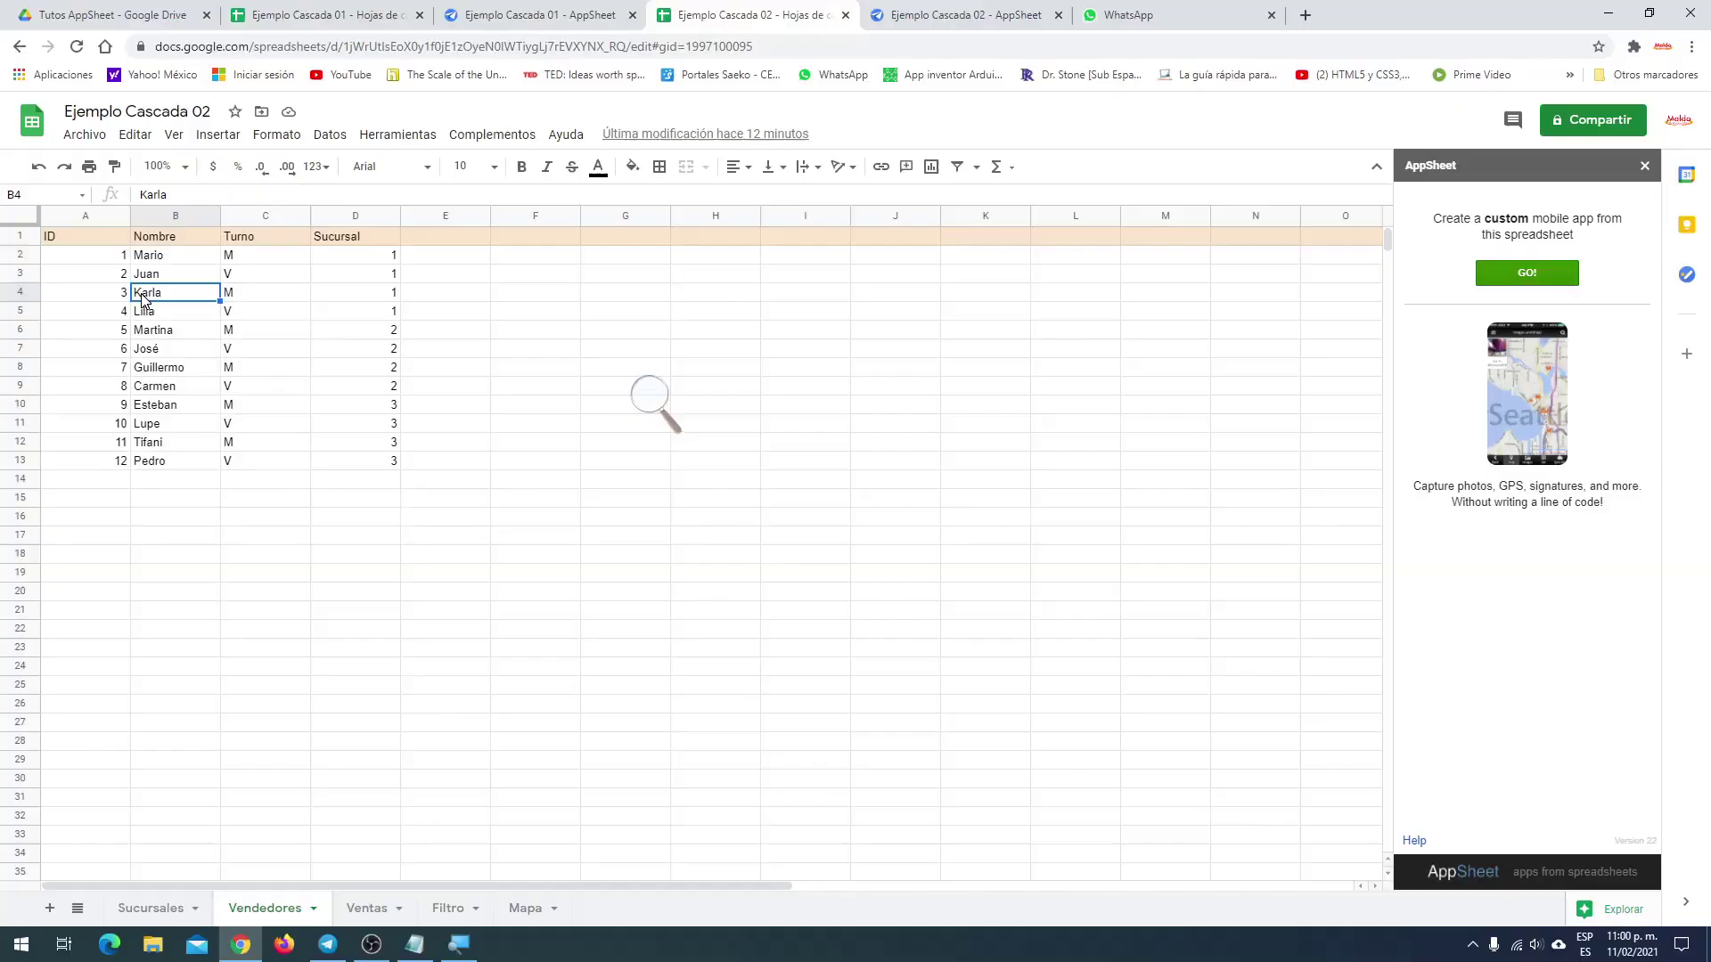
In cell E12 of the Ventas sheet, preview a SUMA of C2, C4 and C14 to check the Turno M total for Sucursal A
click(369, 909)
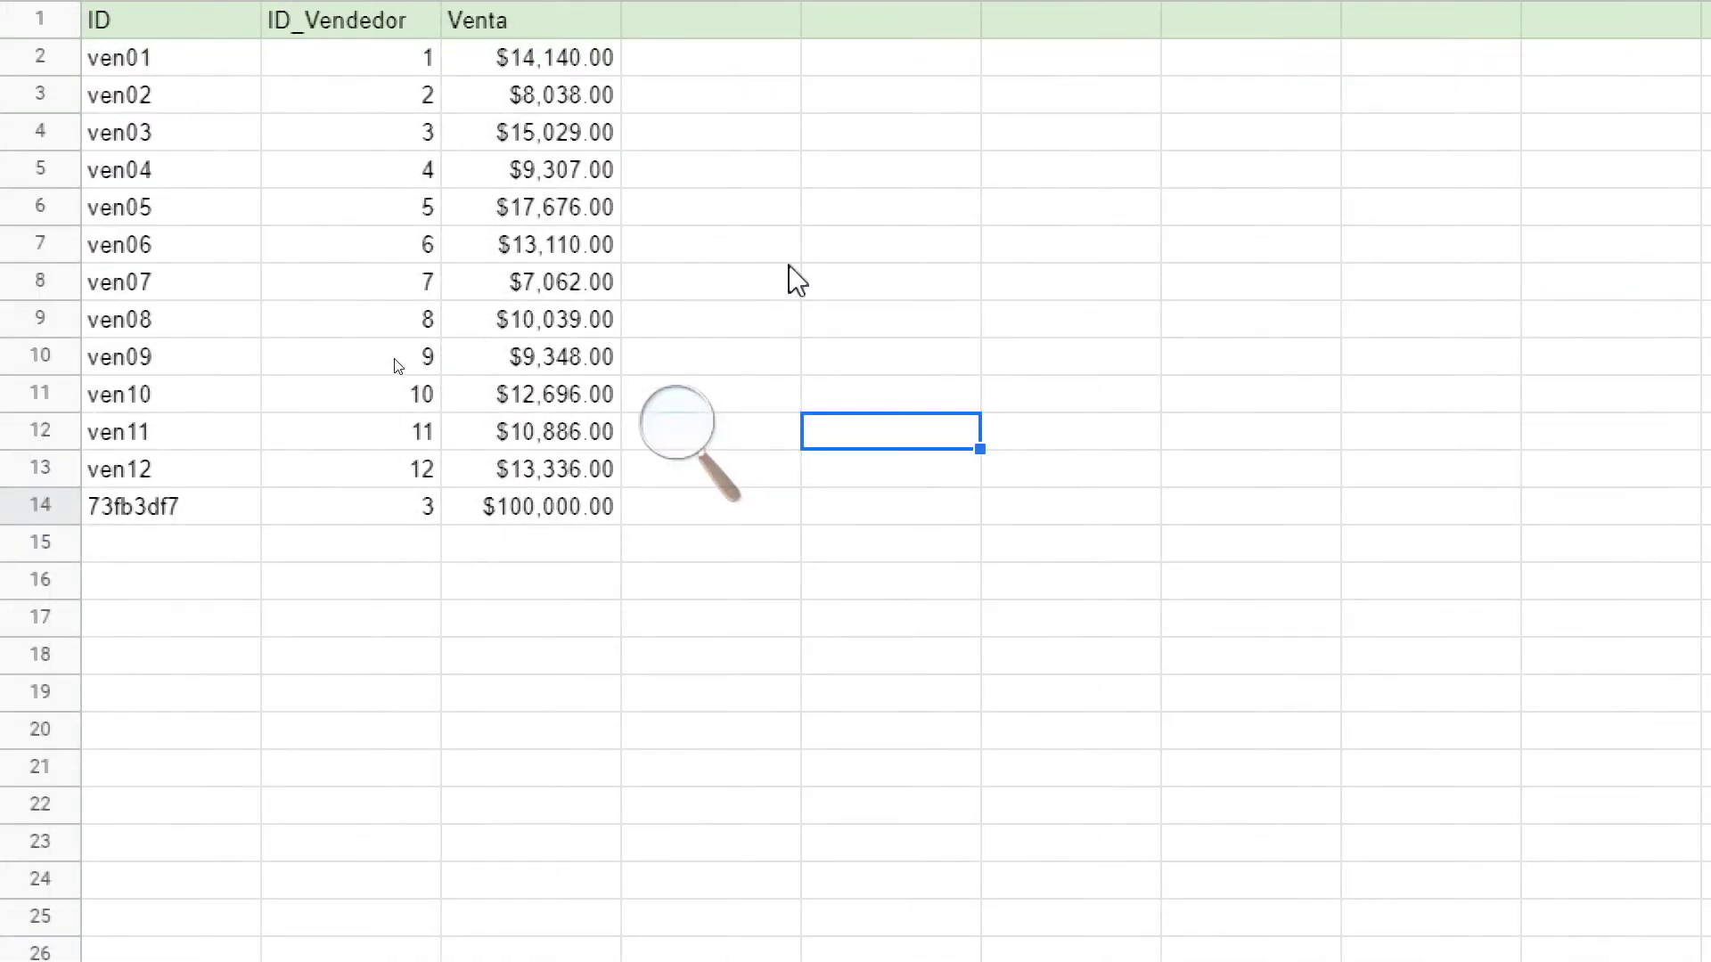
text(=)
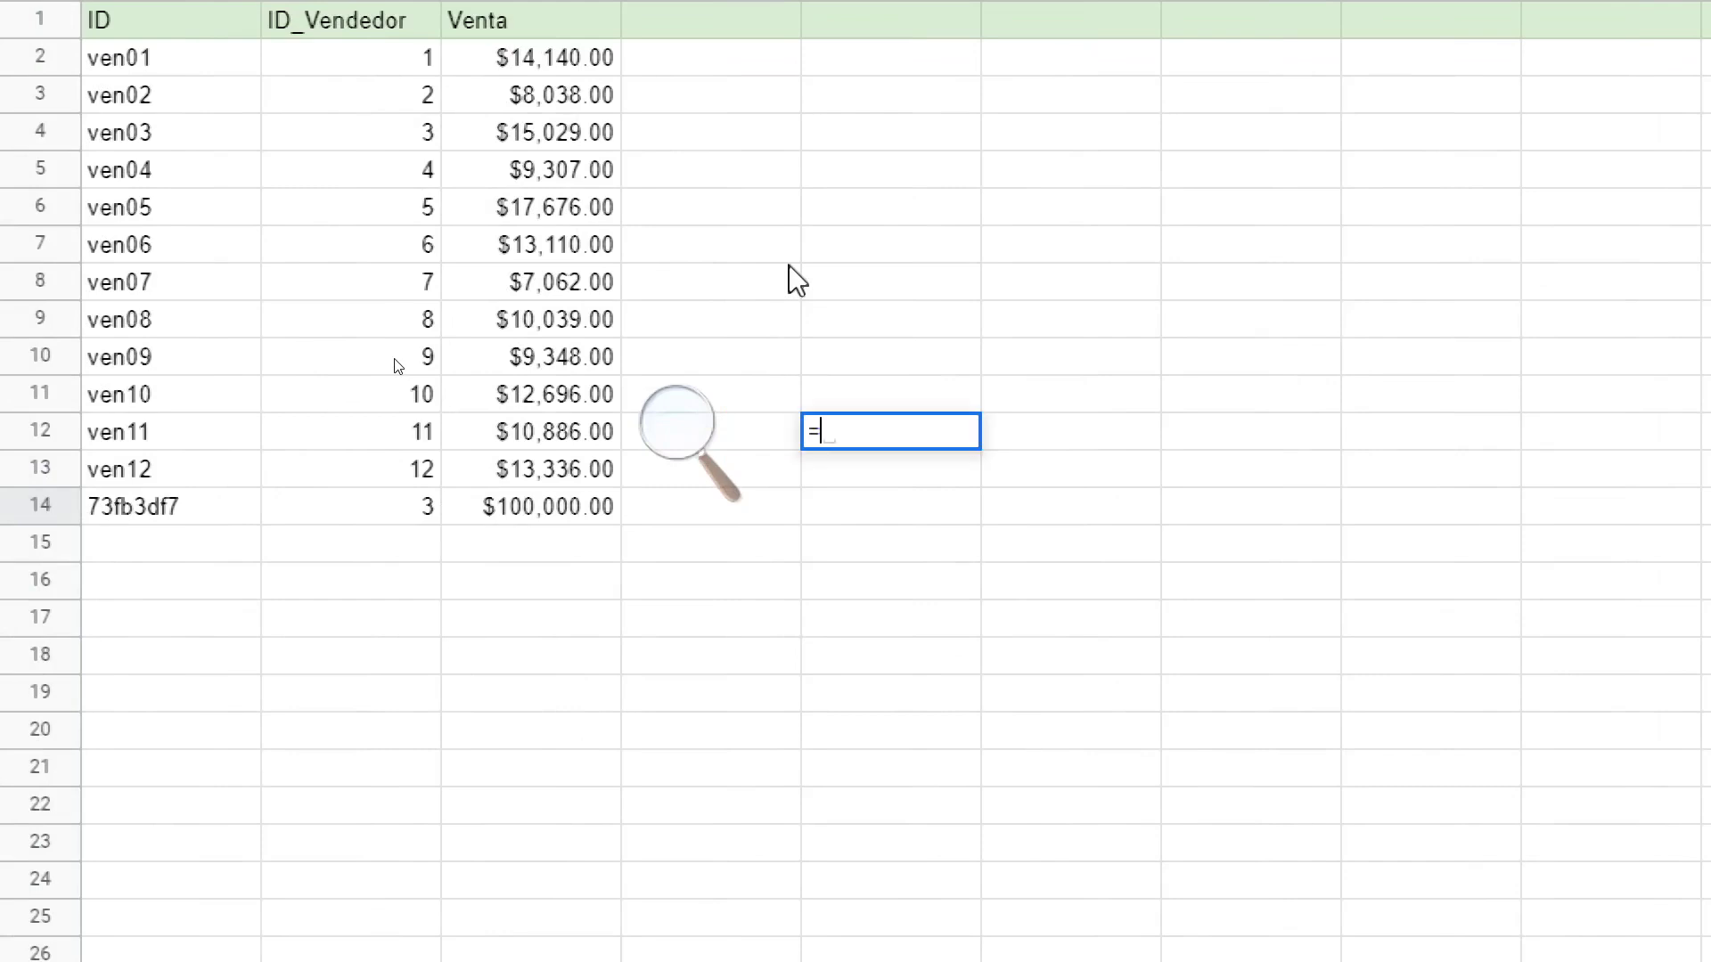
text(SUMA()
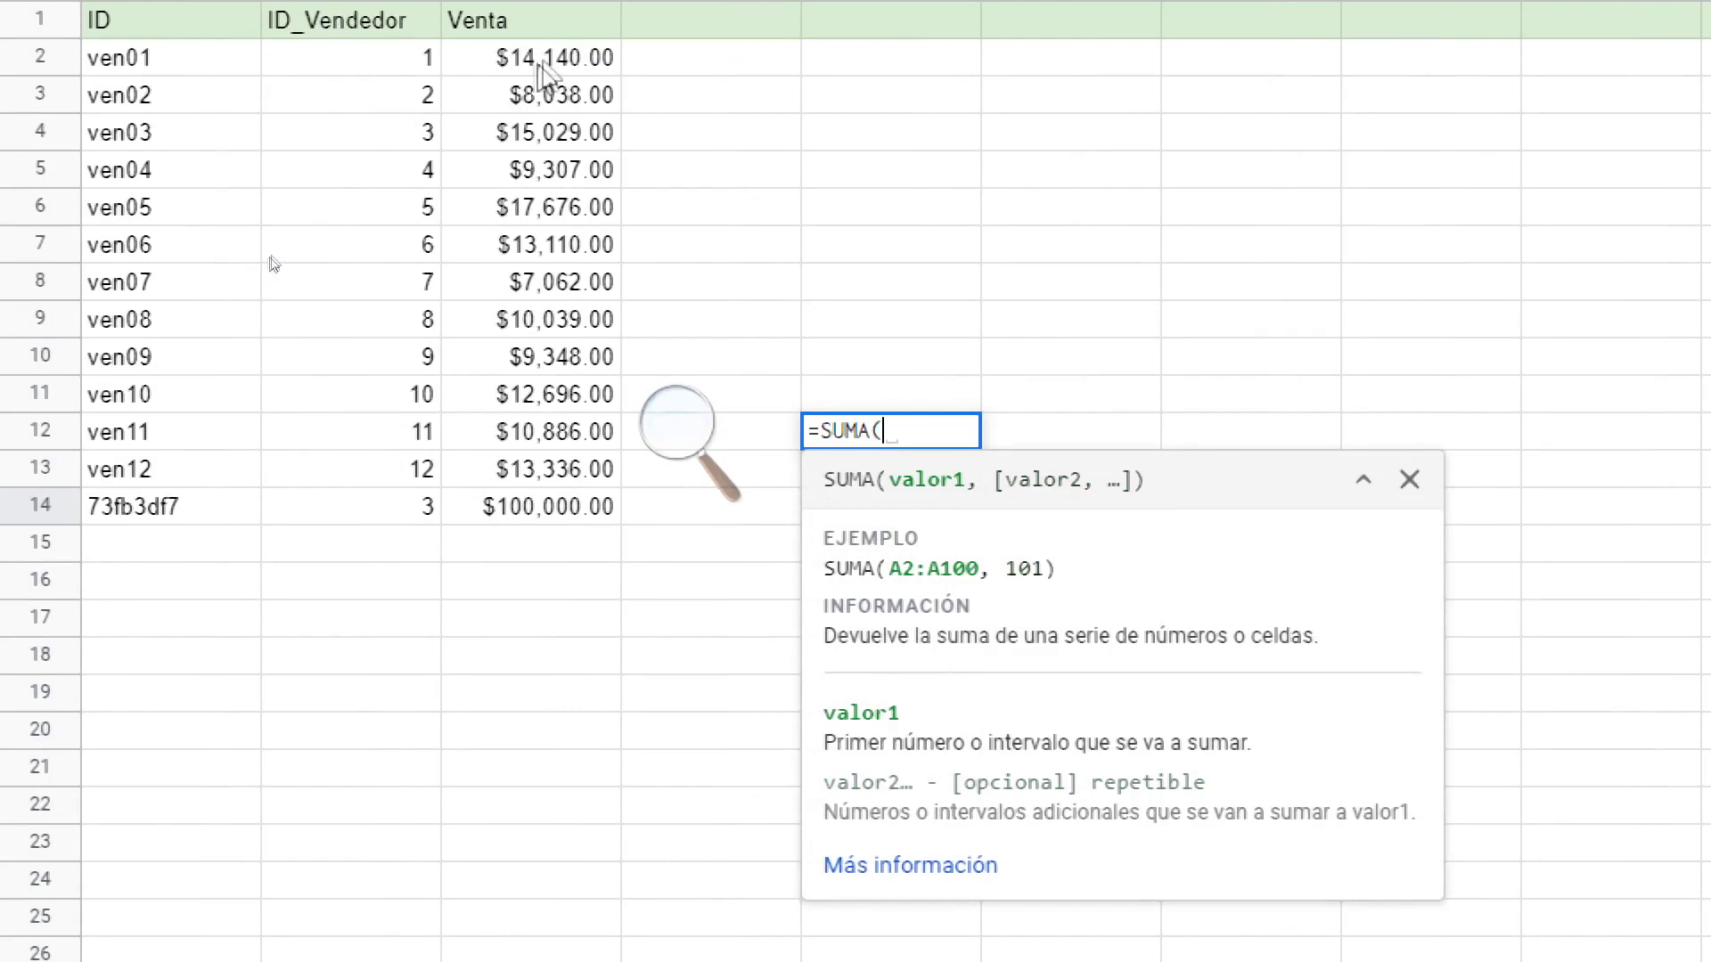
click(560, 64)
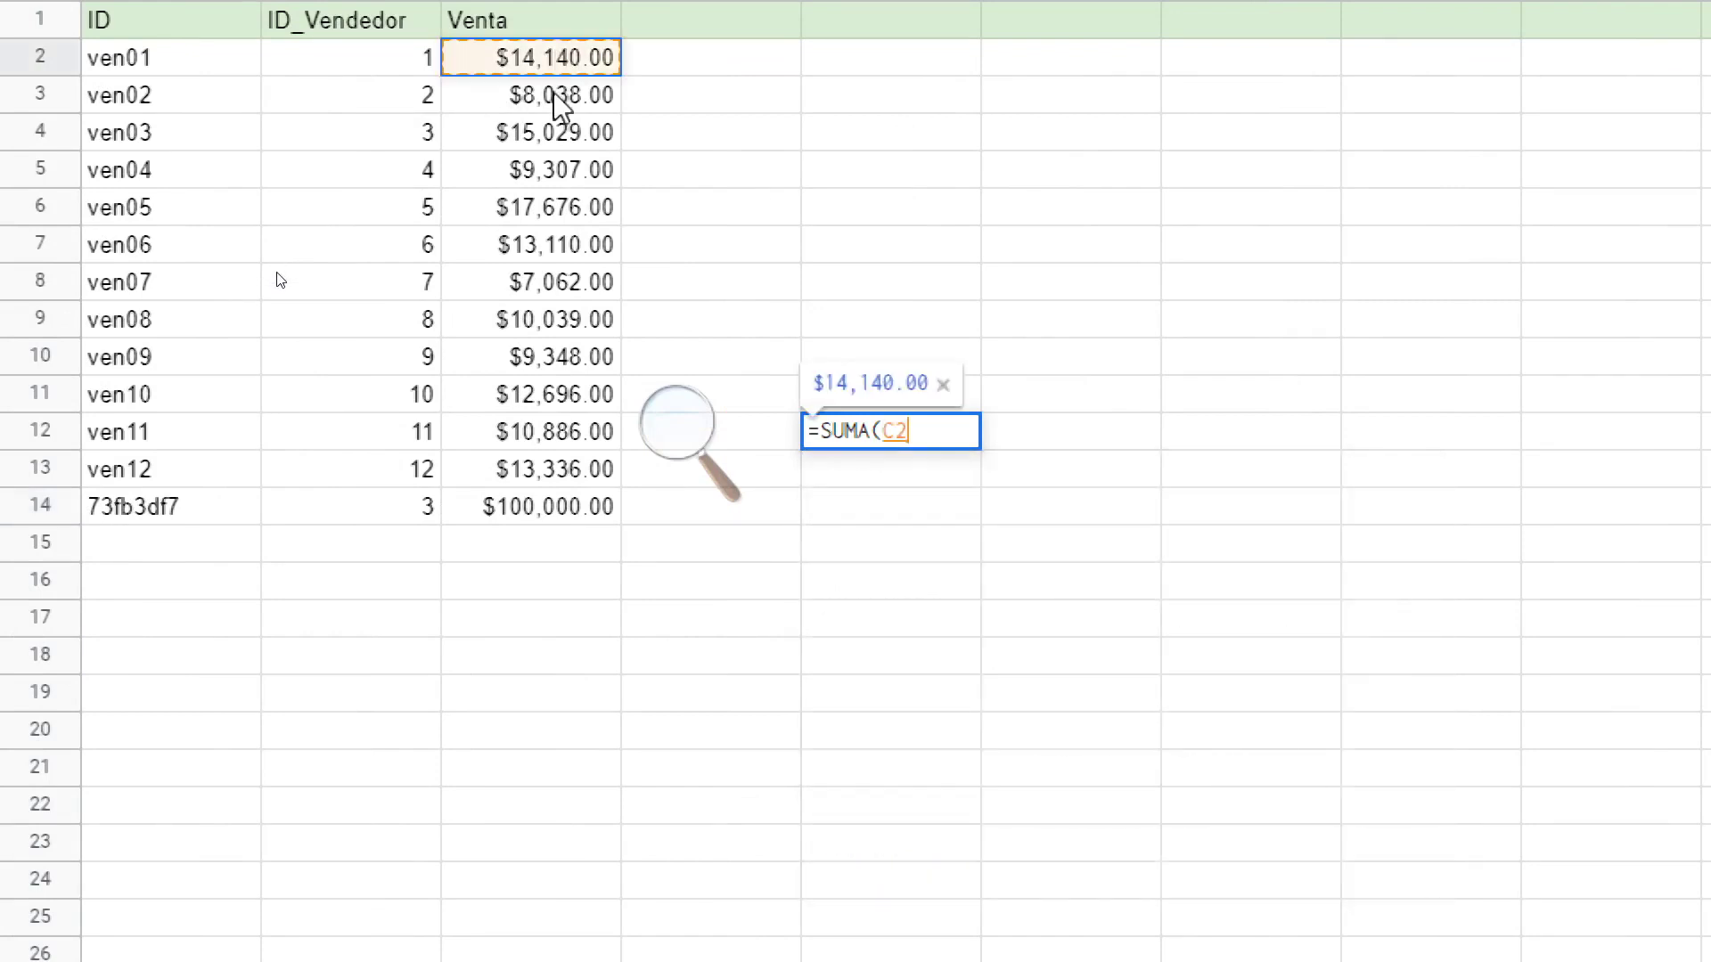
text(,)
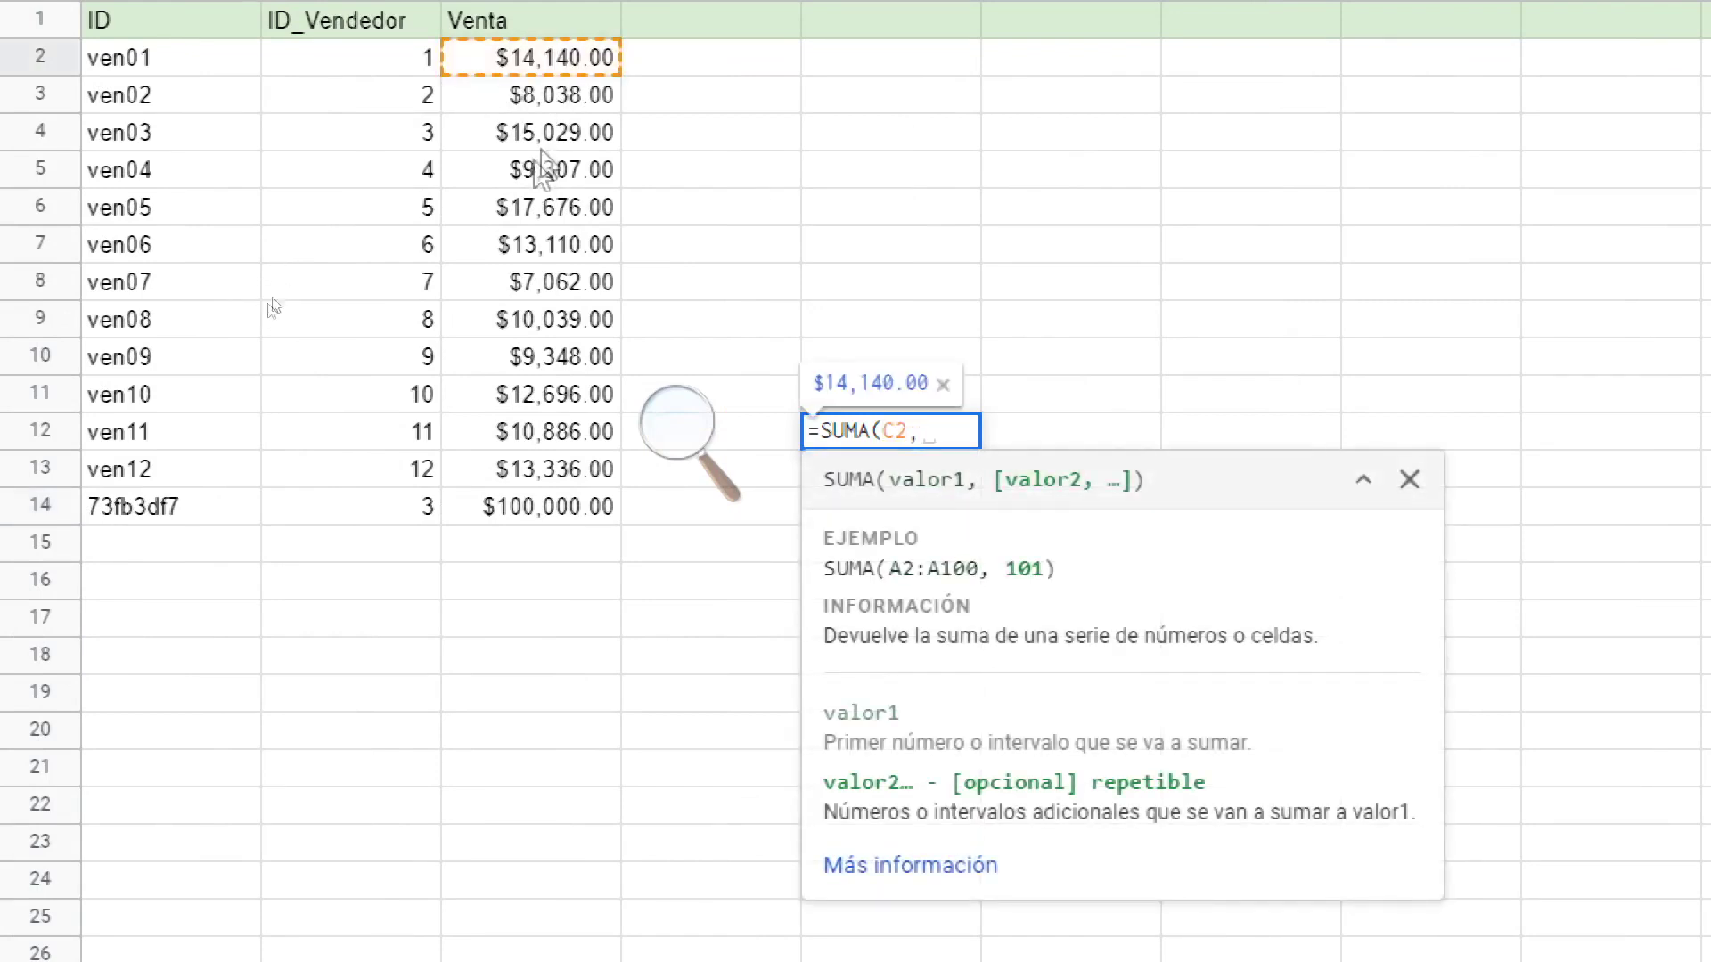
click(559, 142)
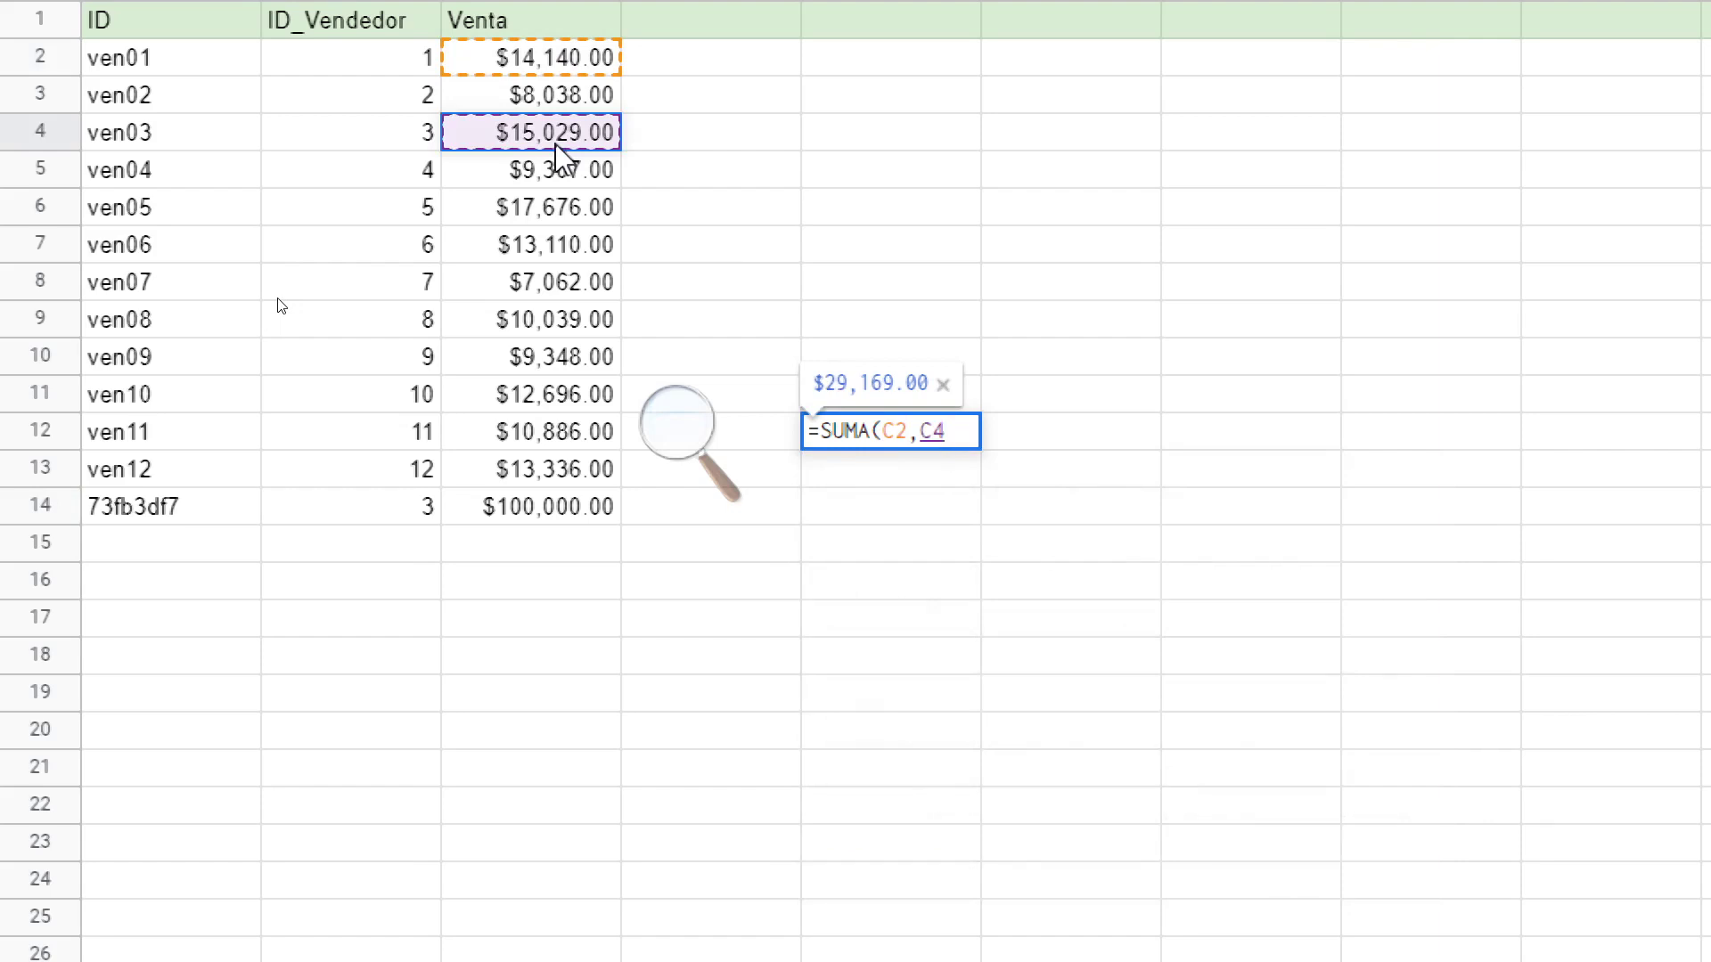
text(,)
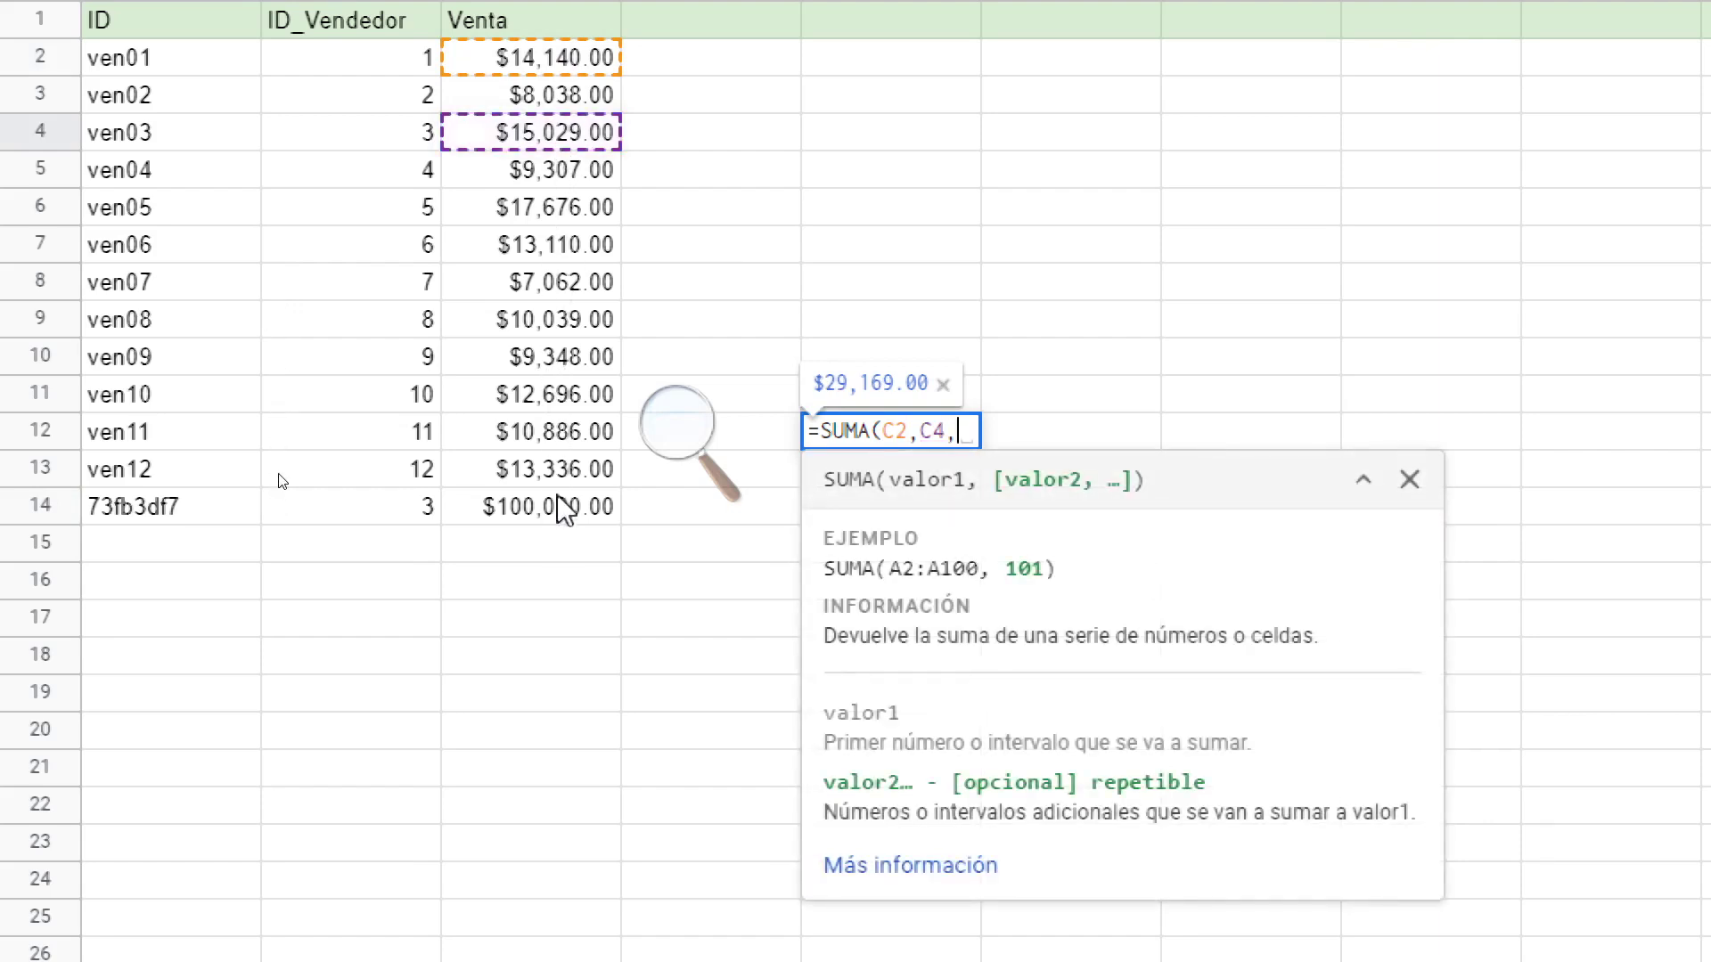
click(565, 520)
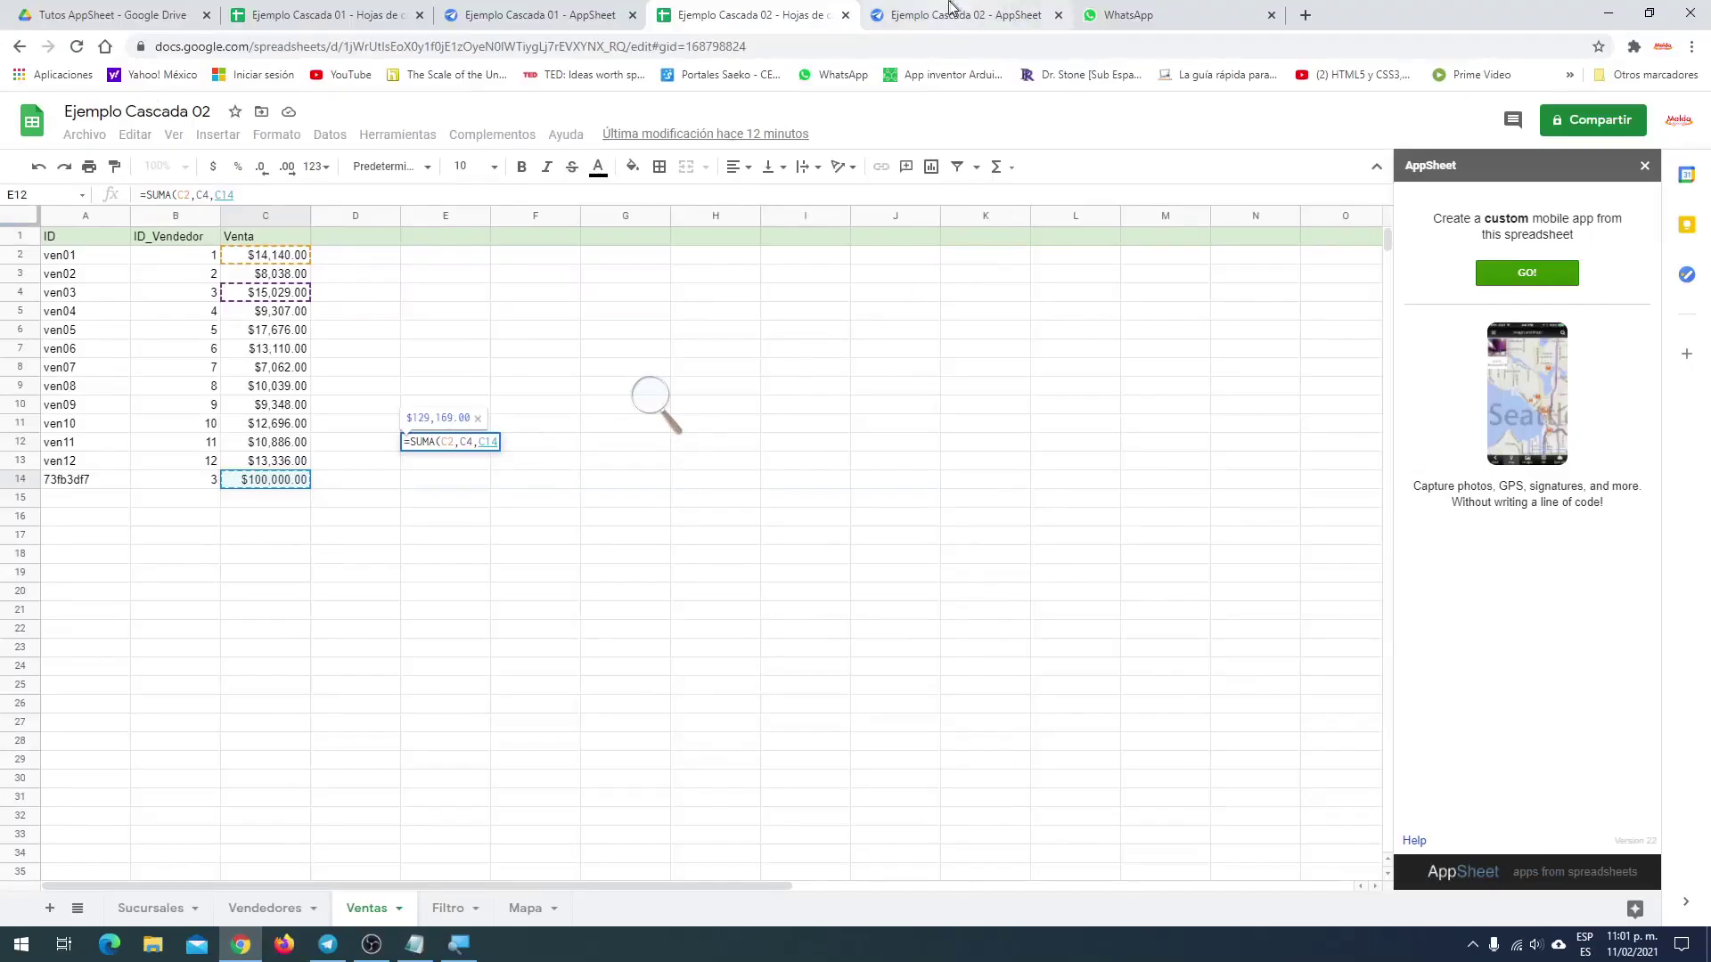
Check the Ventas value for Sucursal A's second Vendedor in the AppSheet preview form, and discard the trial formula in Google Sheets cell E12
click(950, 16)
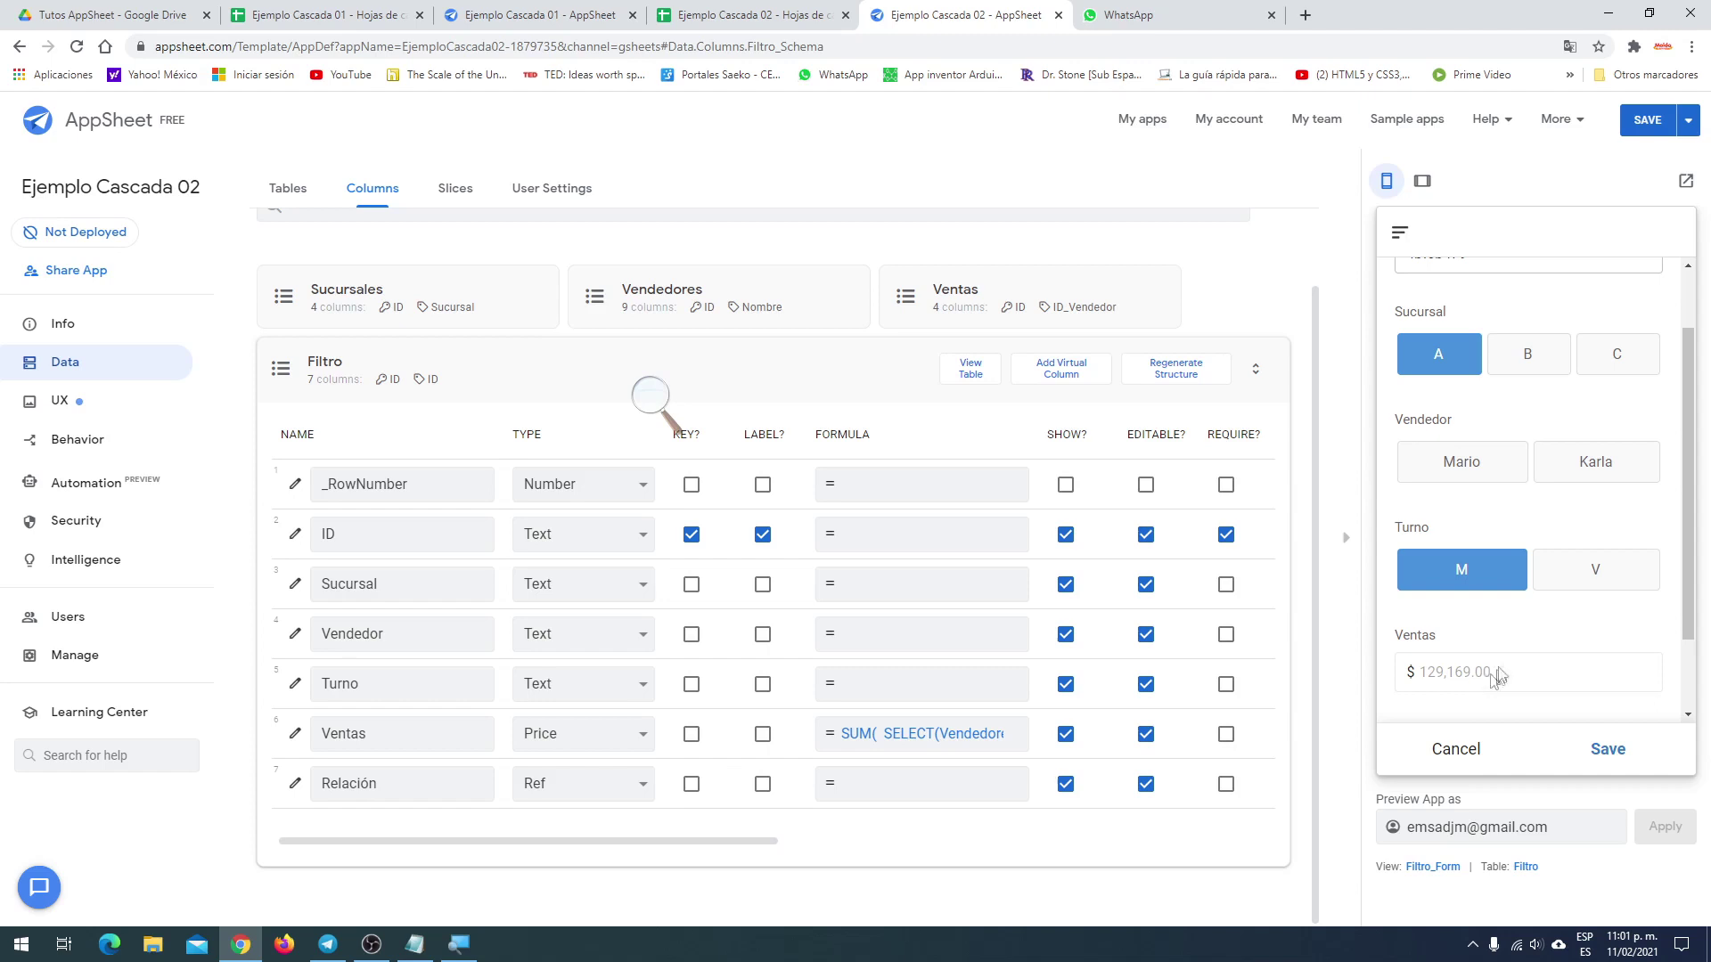
click(1606, 479)
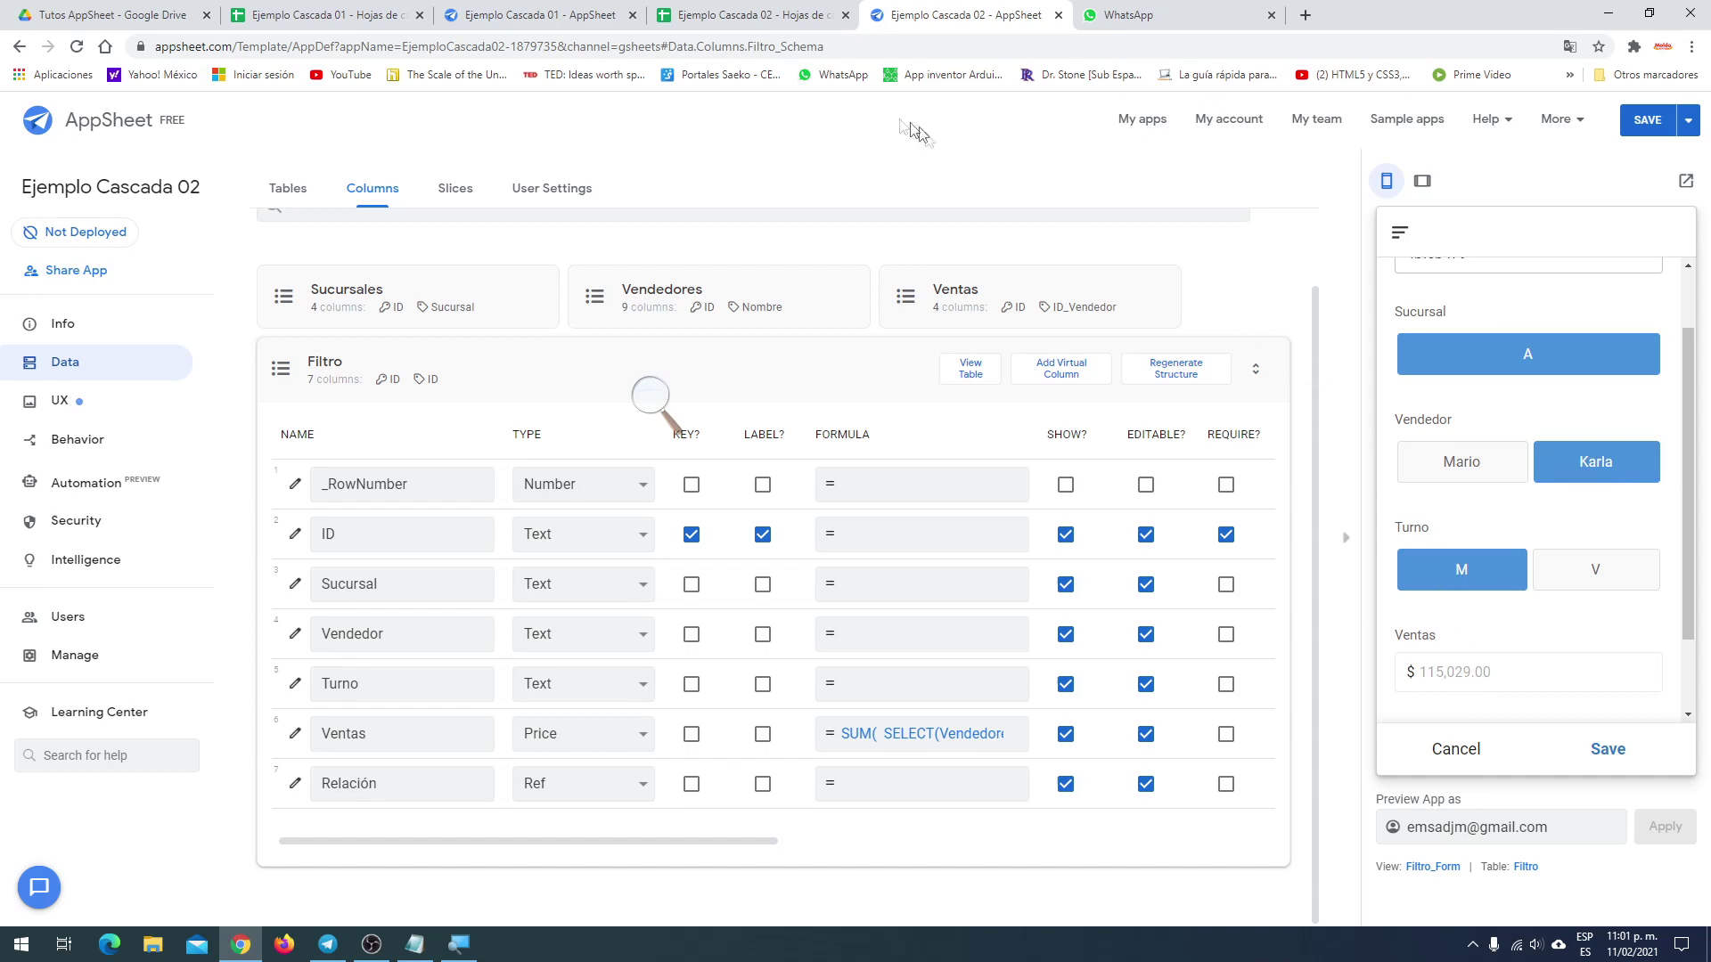
click(802, 15)
key(Escape)
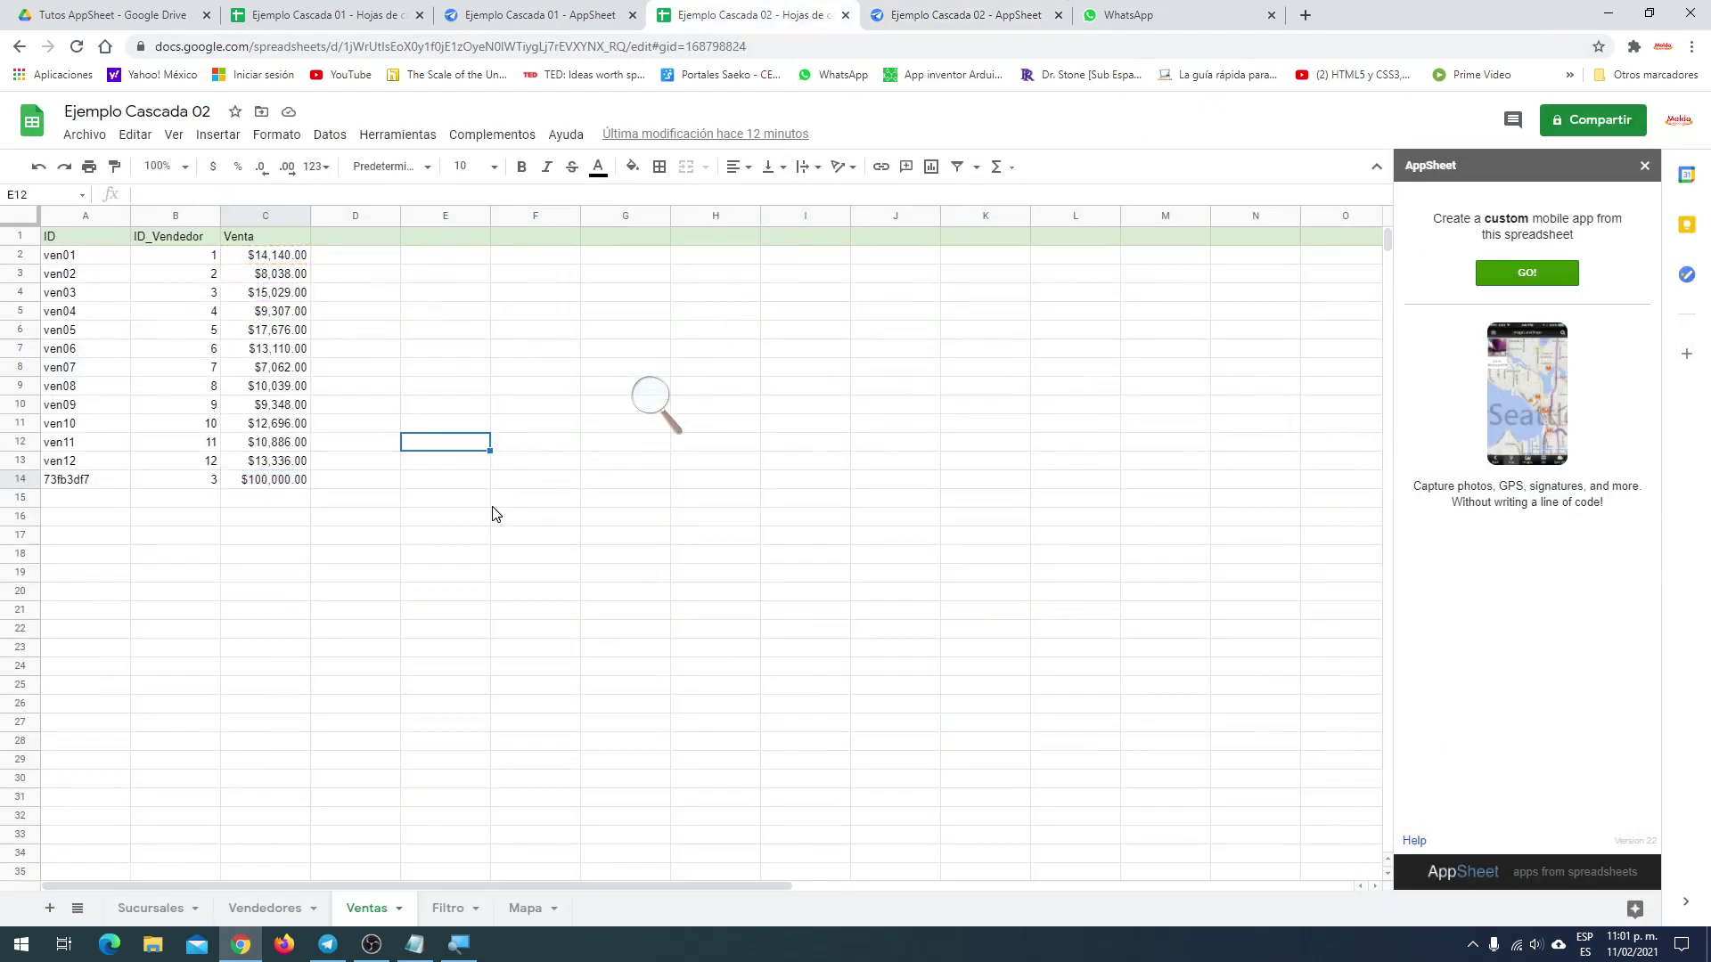
Switch to the AppSheet editor, clear the Vendedor and Sucursal filters in the preview form, and select Sucursal B with Turno M kept
click(953, 17)
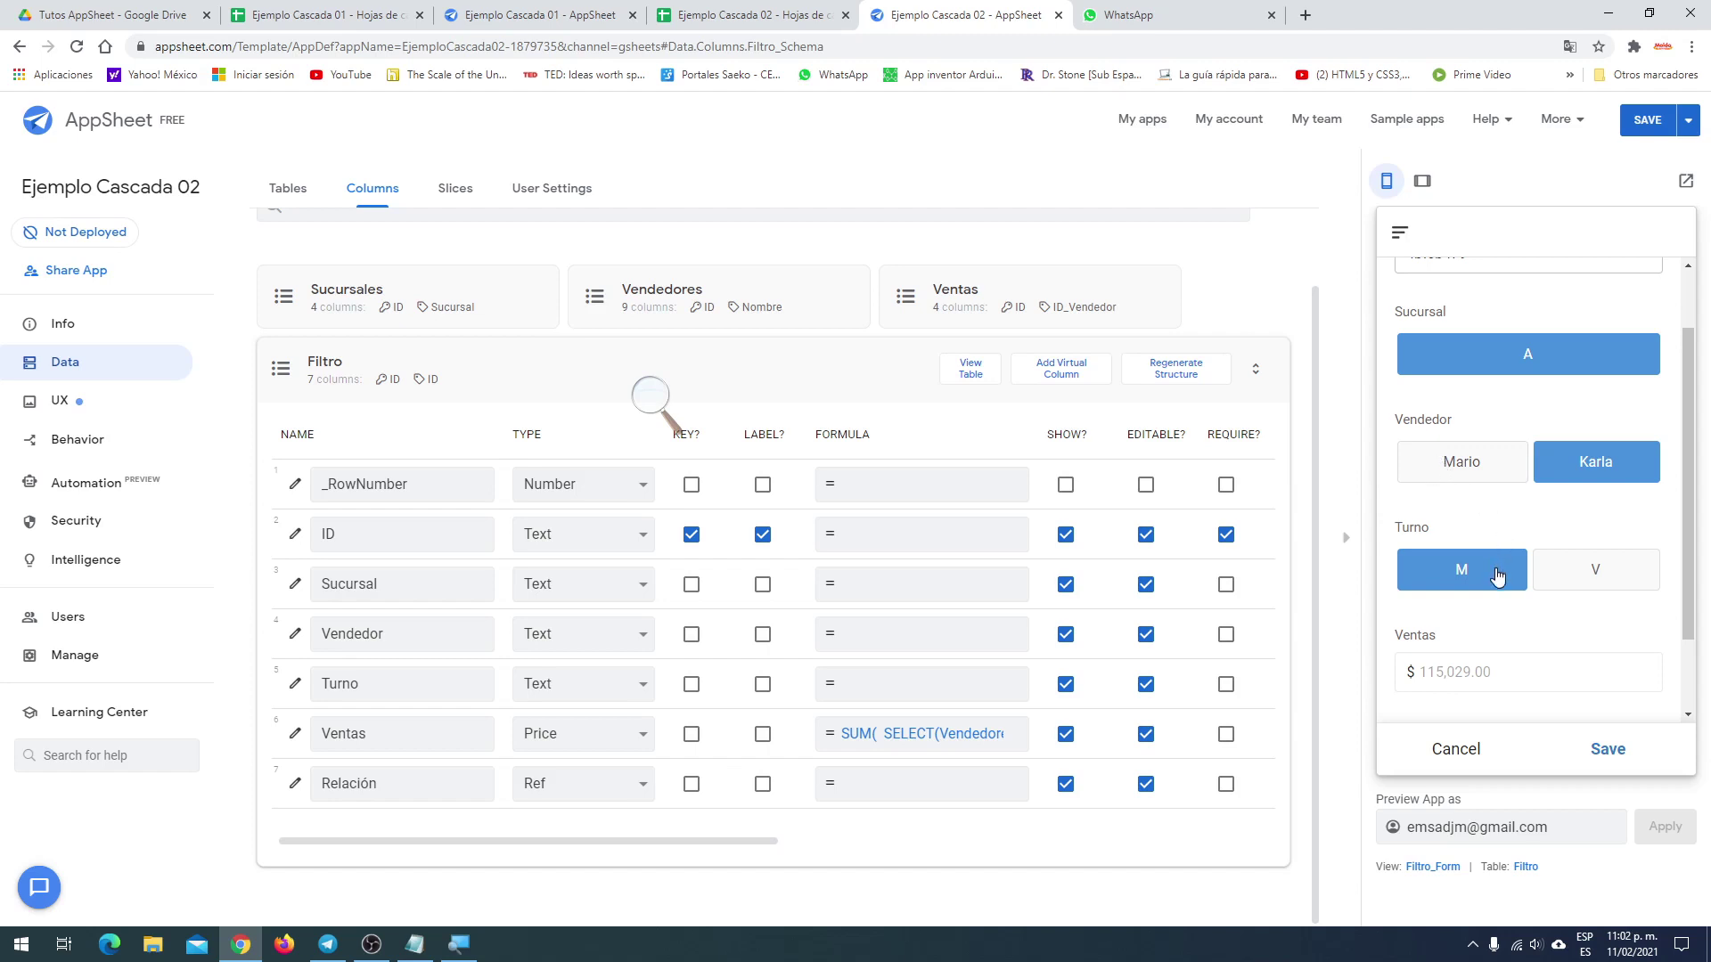
click(1592, 462)
click(1459, 370)
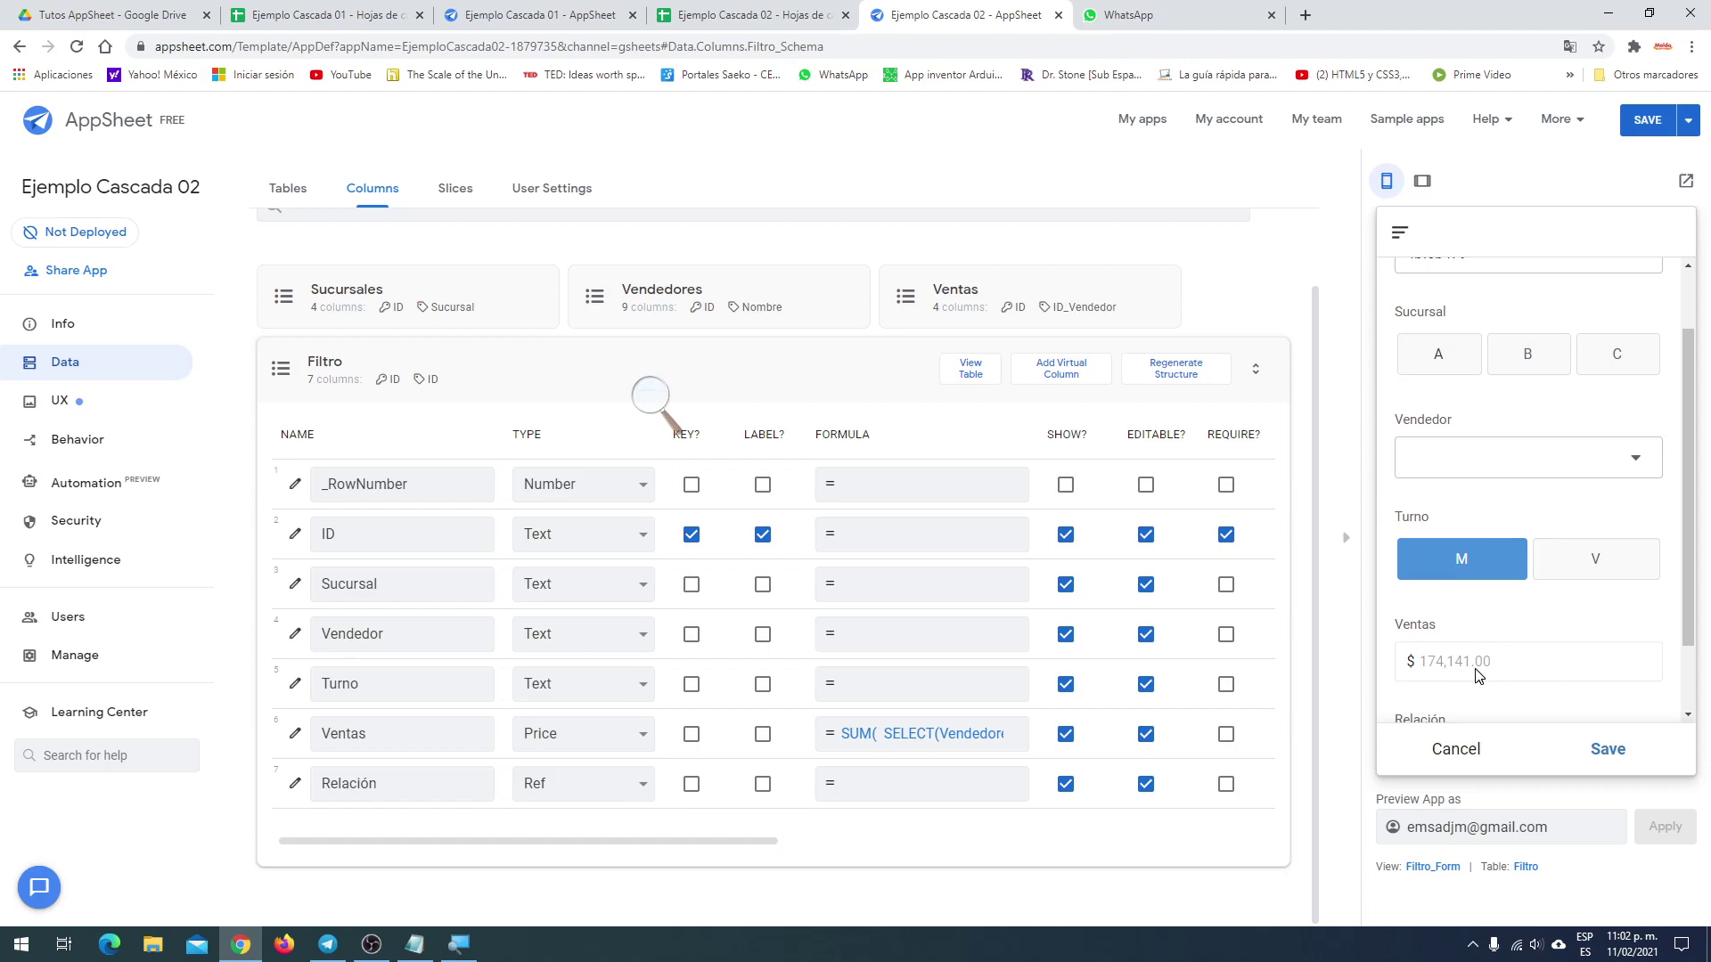
click(1540, 356)
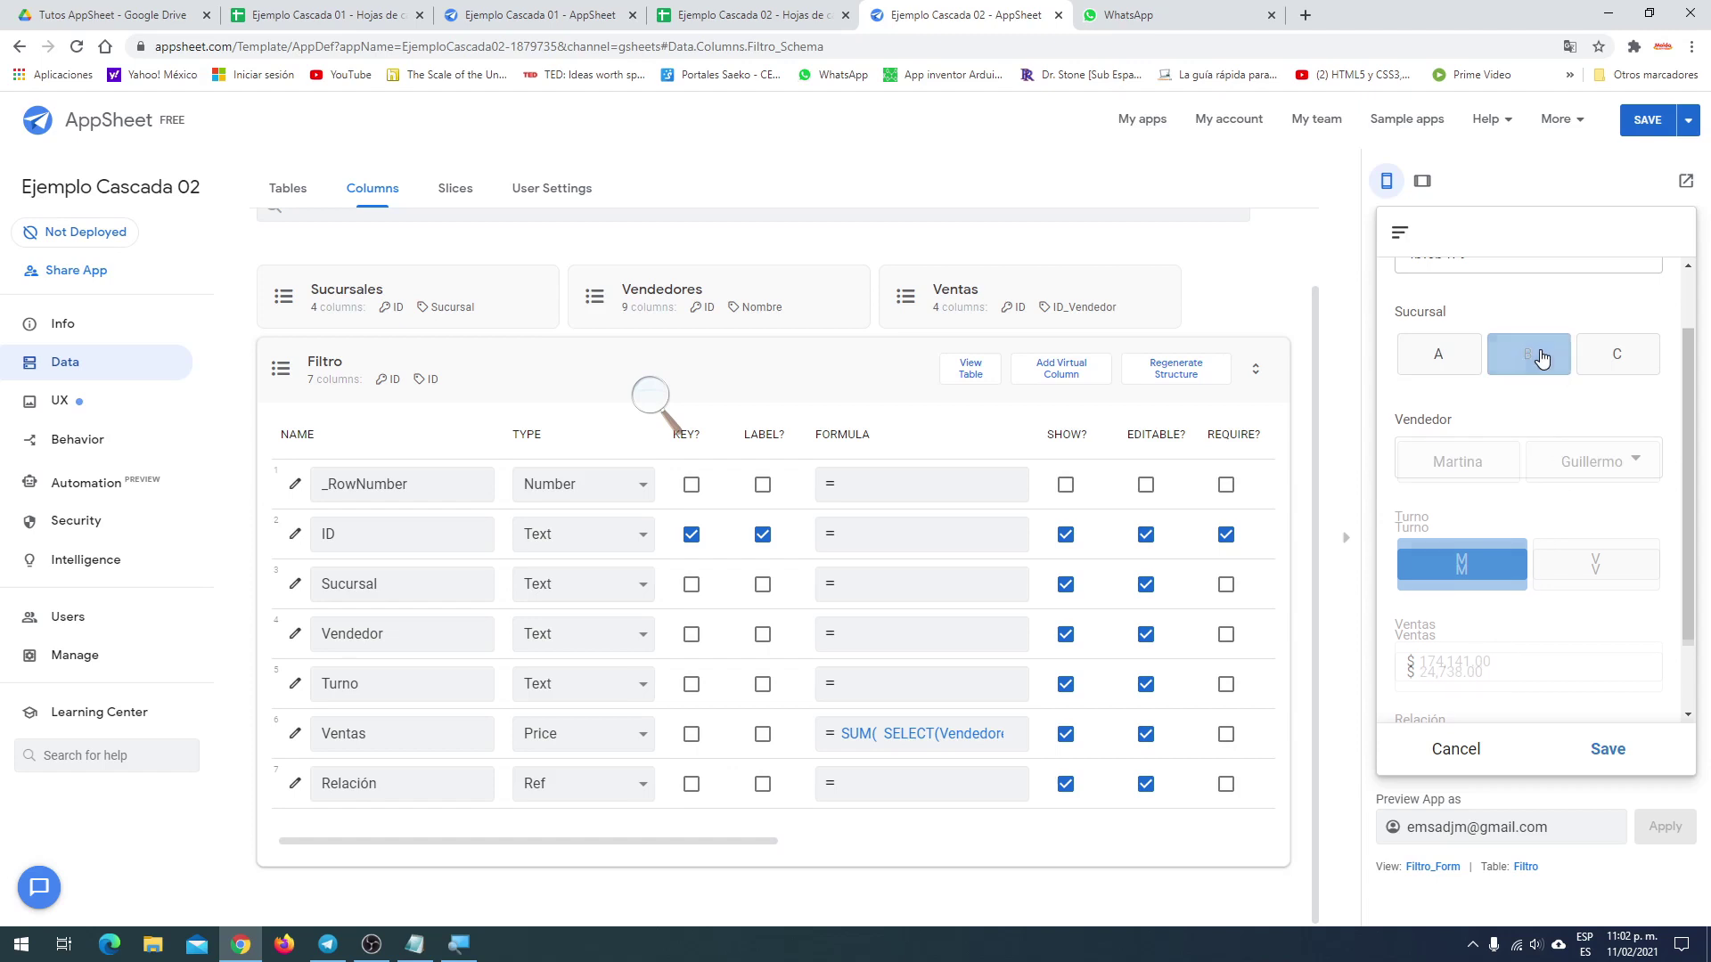